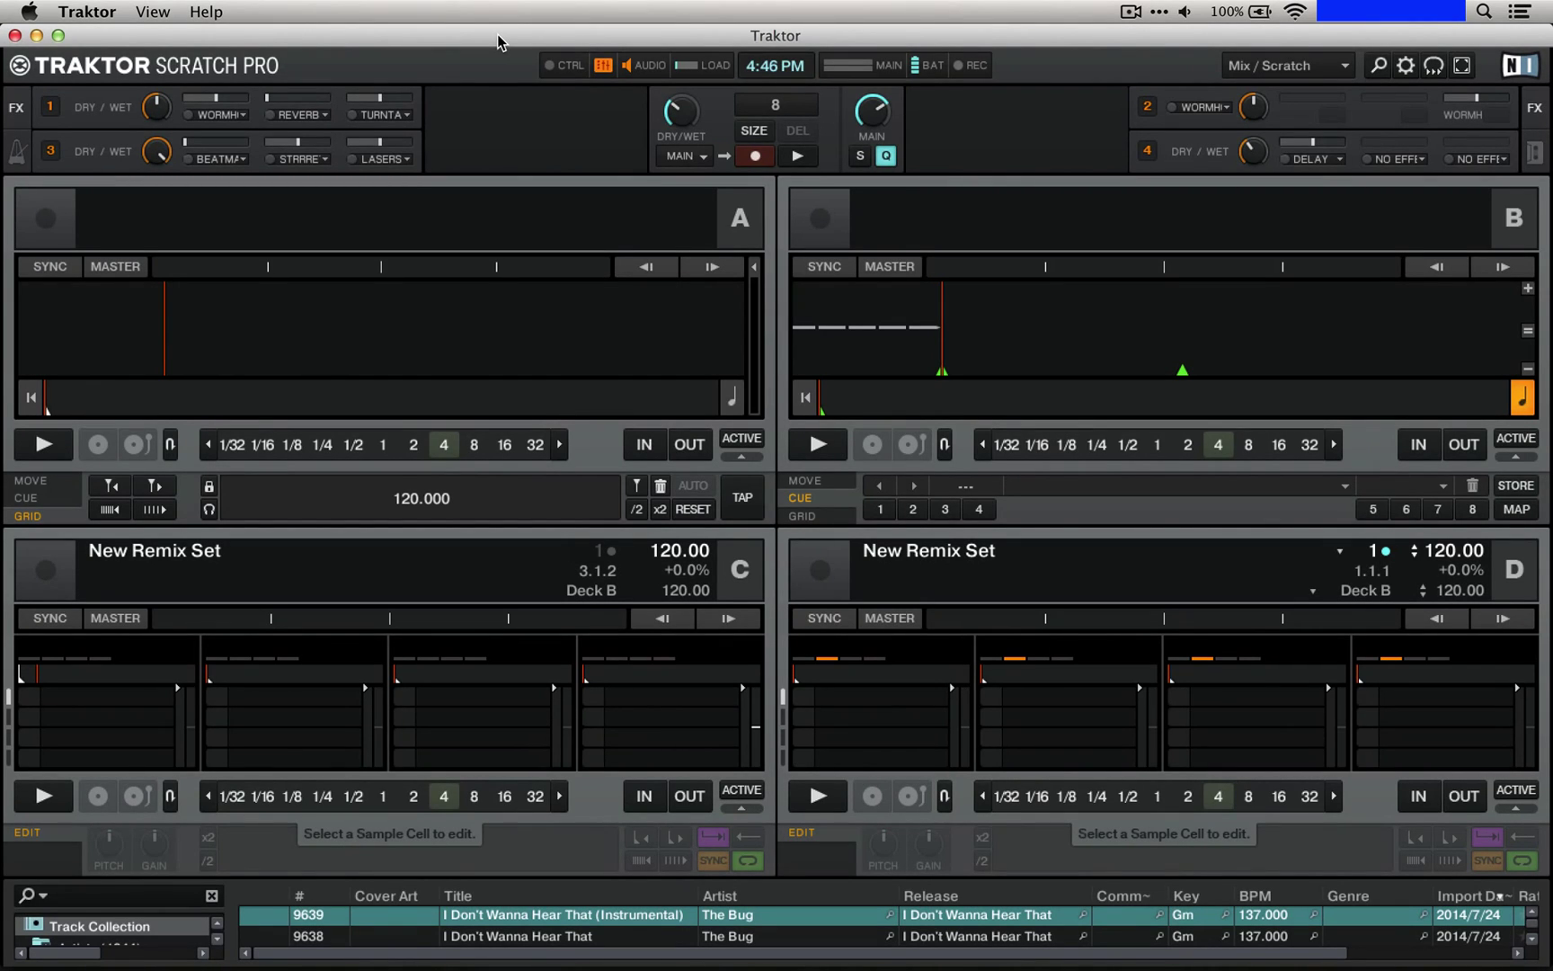
- Check Traktor's empty remix decks C and D, then switch to Maschine 2's empty New Project
key(super+Tab)
key(super+Tab)
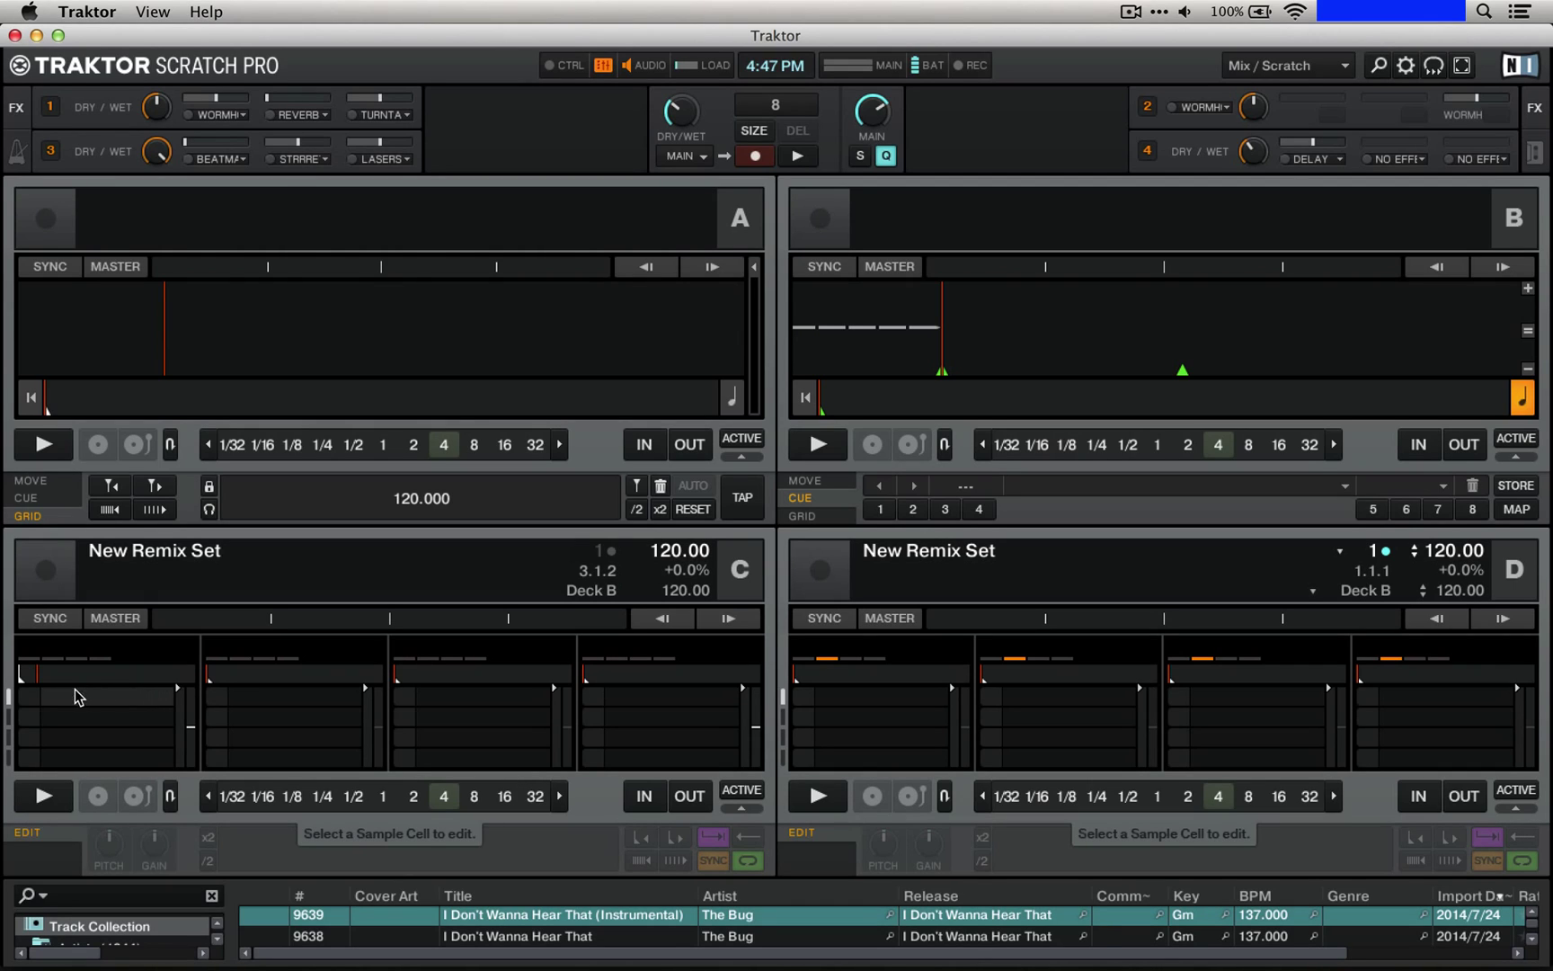
mouse_move(124, 672)
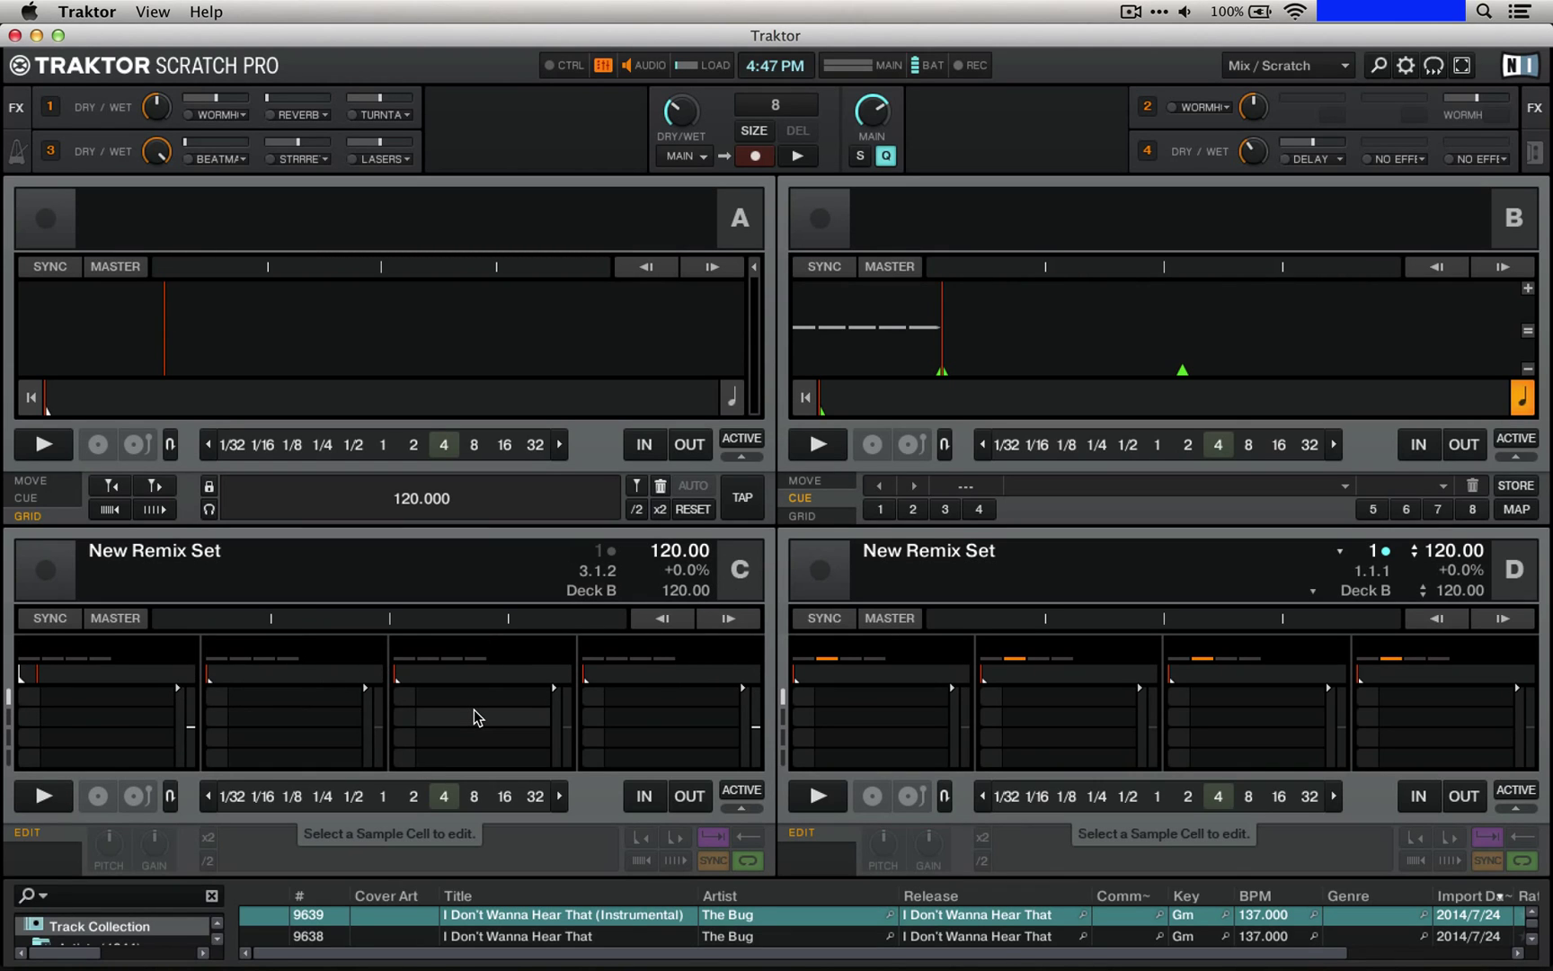
key(super+Tab)
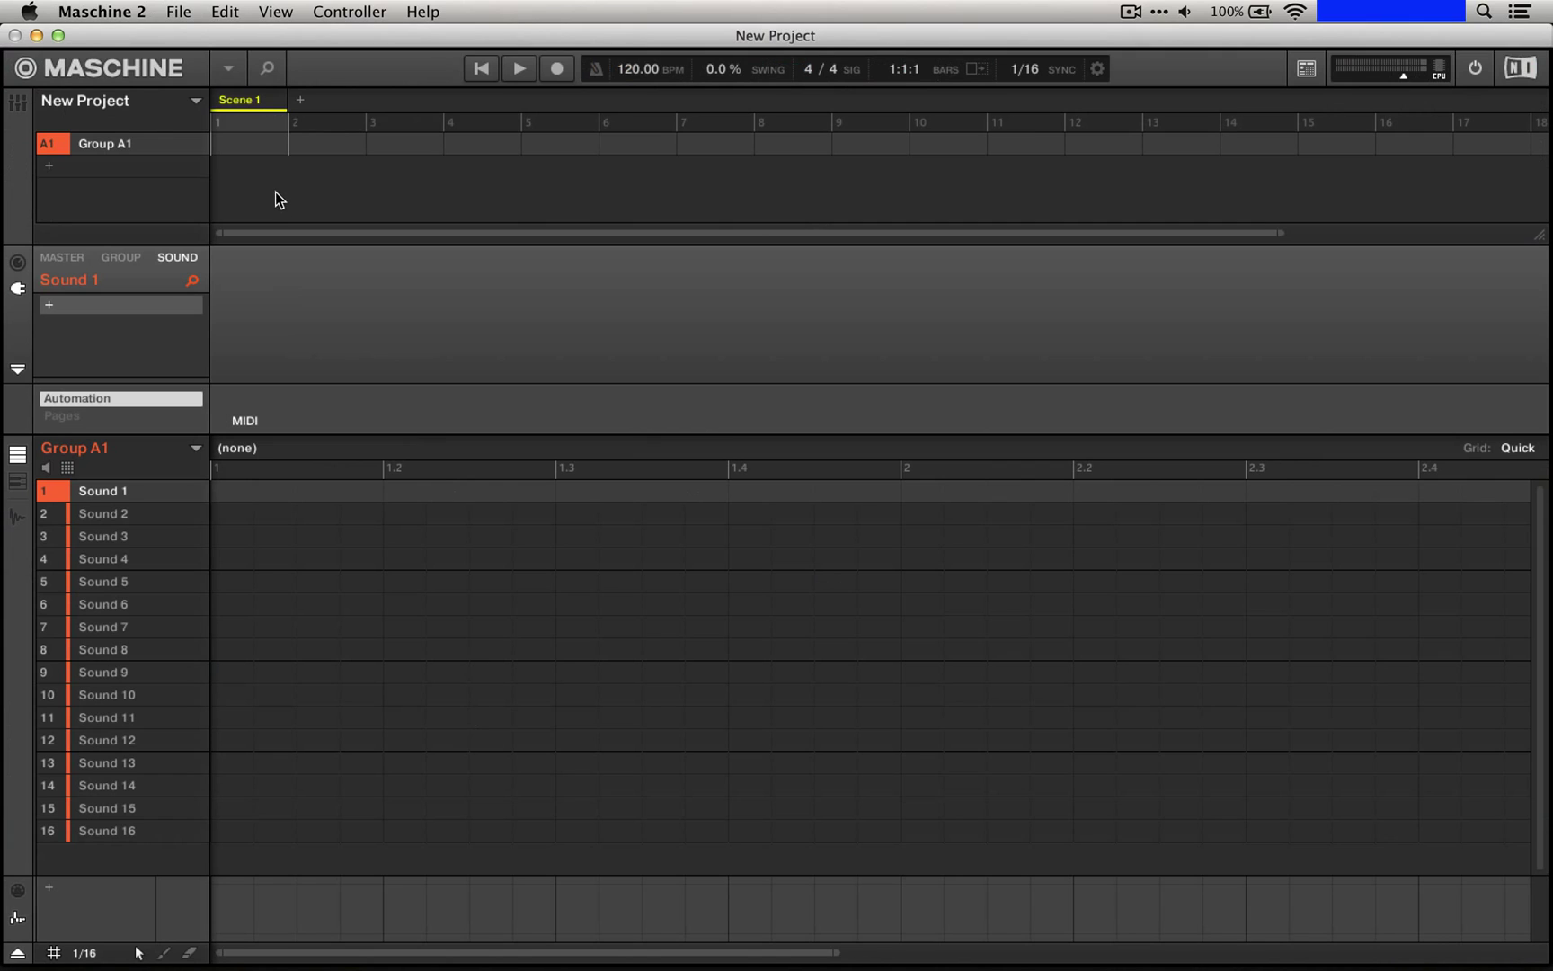
- Load the Bionic Kit from the Library into group A1 and close the browser
click(266, 58)
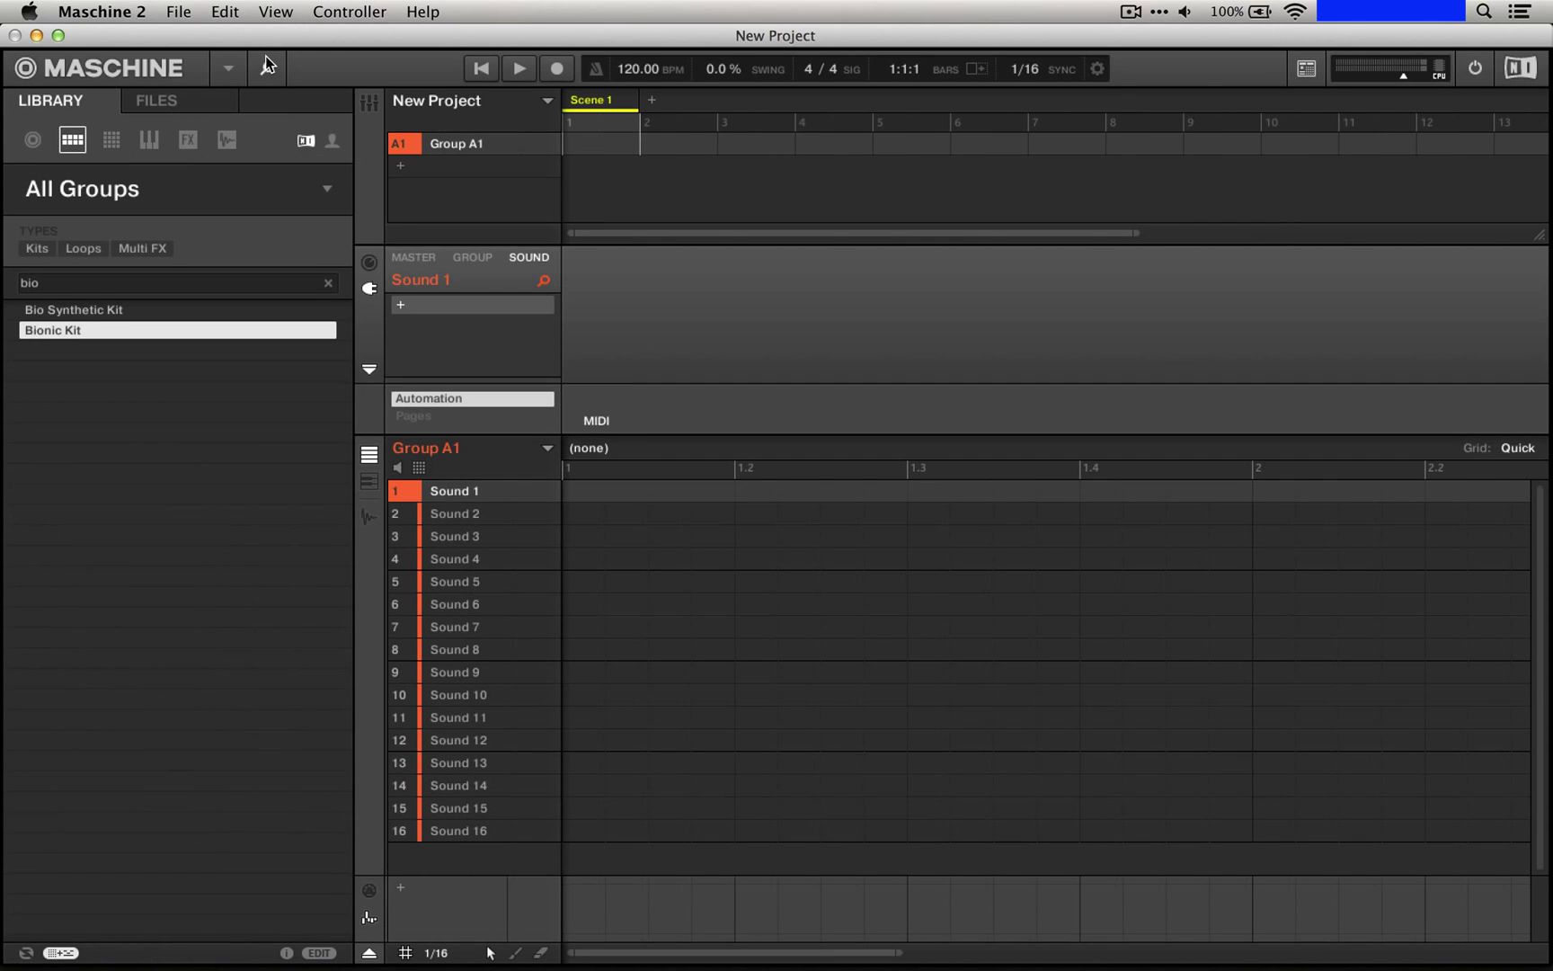
double_click(133, 330)
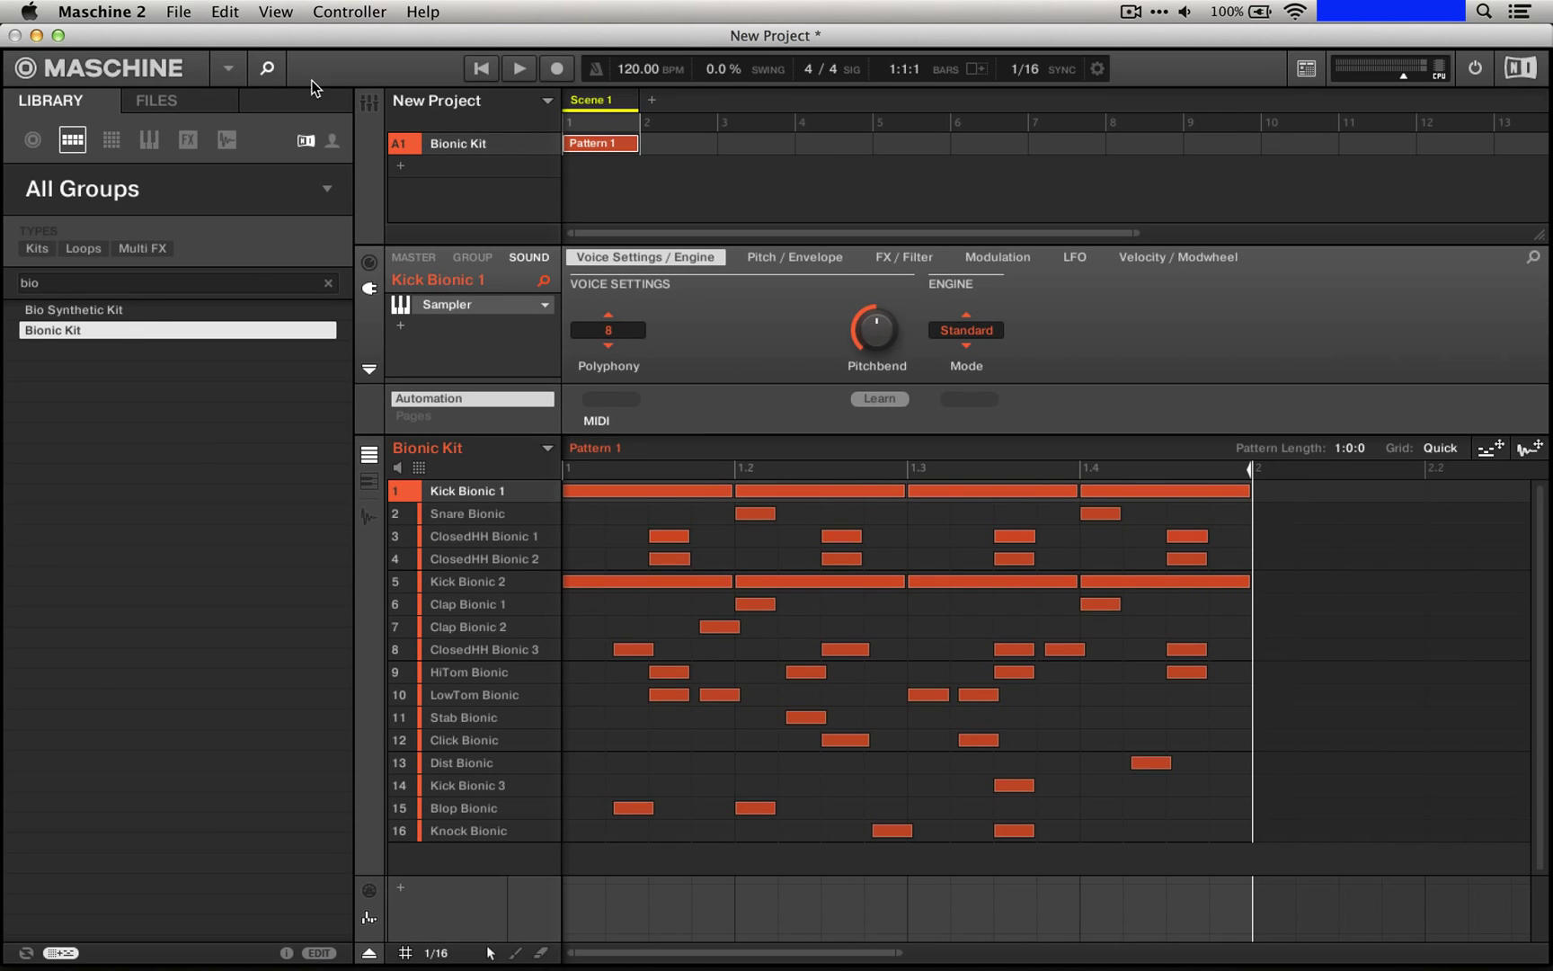
click(267, 69)
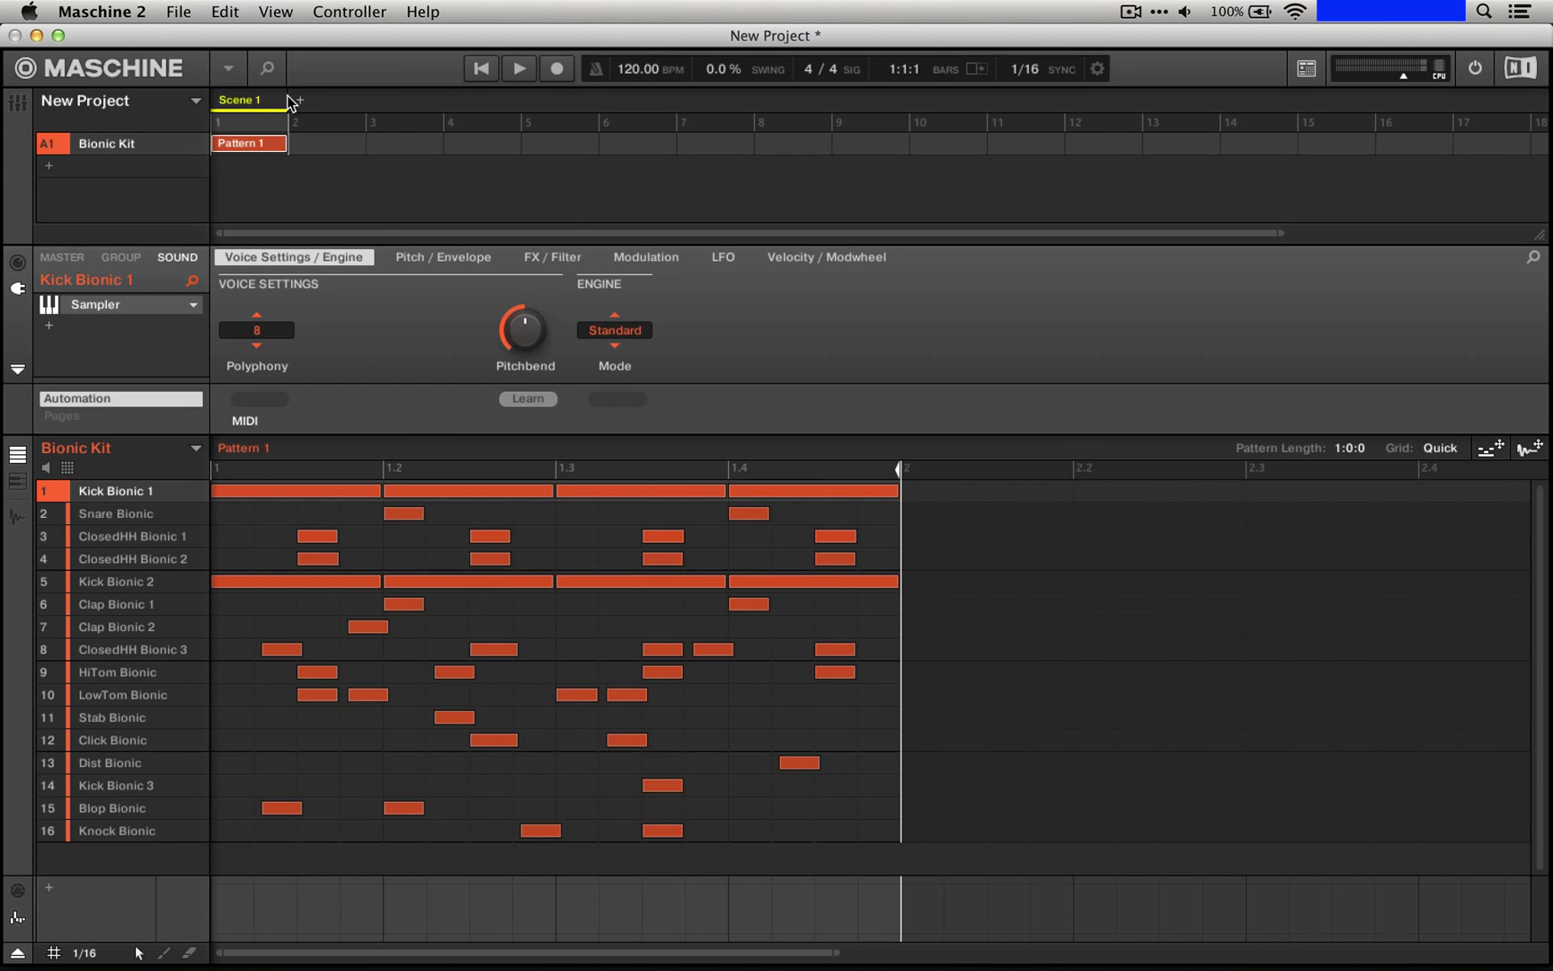
- Use the Library panel's bottom button to fill Scenes 1–16 with Patterns 1–16
click(265, 72)
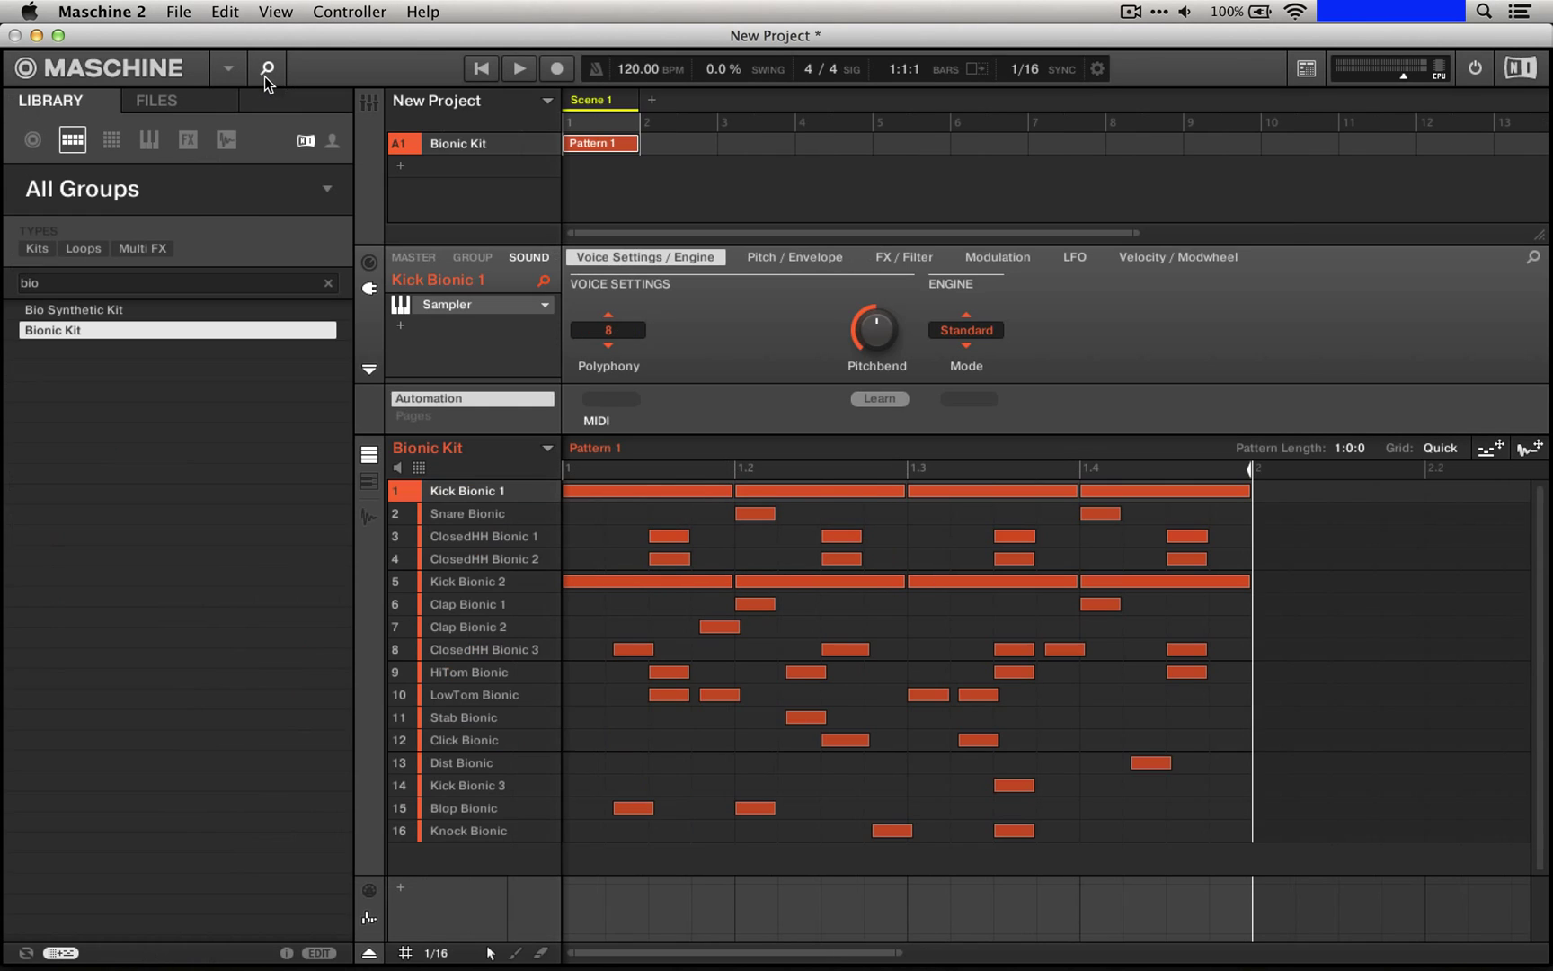
click(61, 953)
click(274, 79)
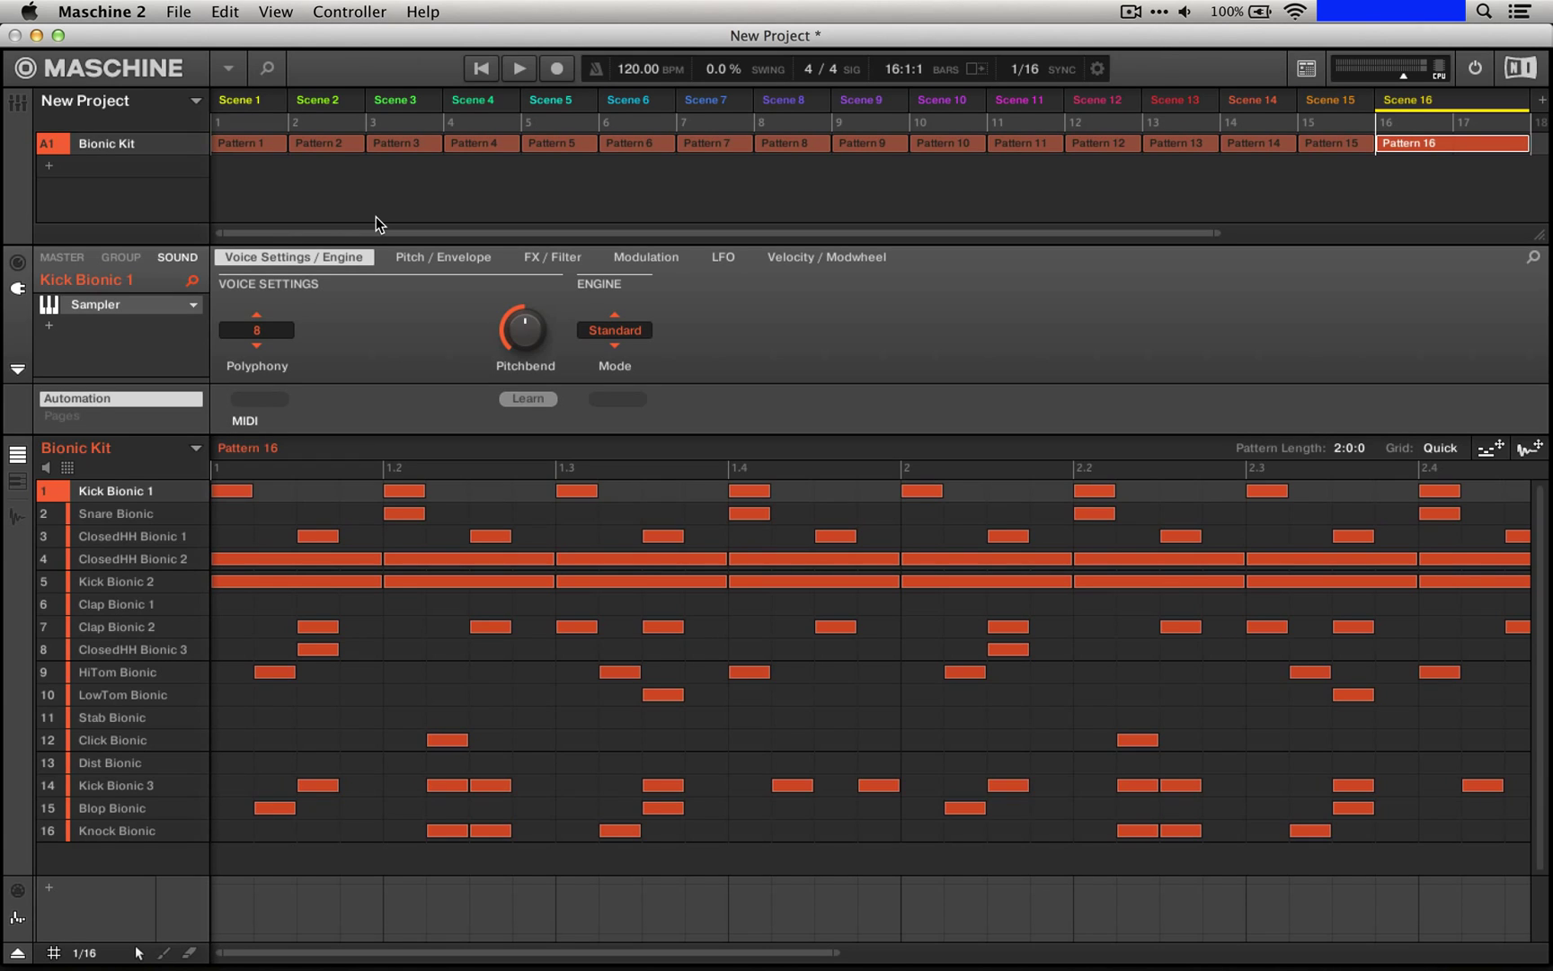
- Audition the kick-only arrangement, comparing Pattern 2 and settling on Pattern 4
key(space)
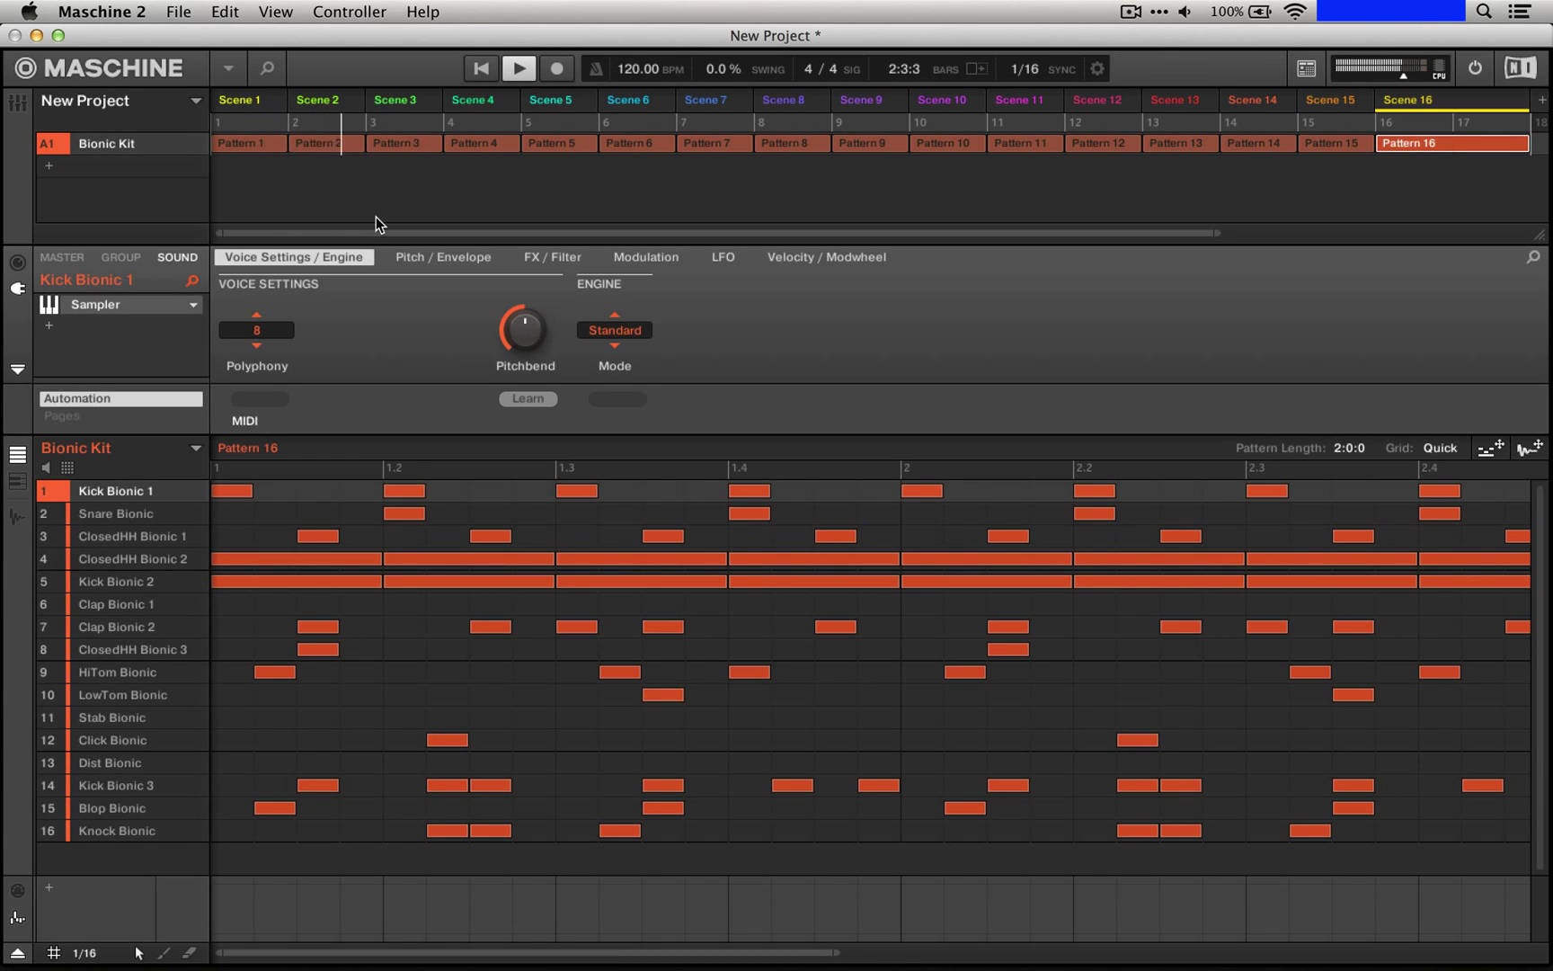
key(space)
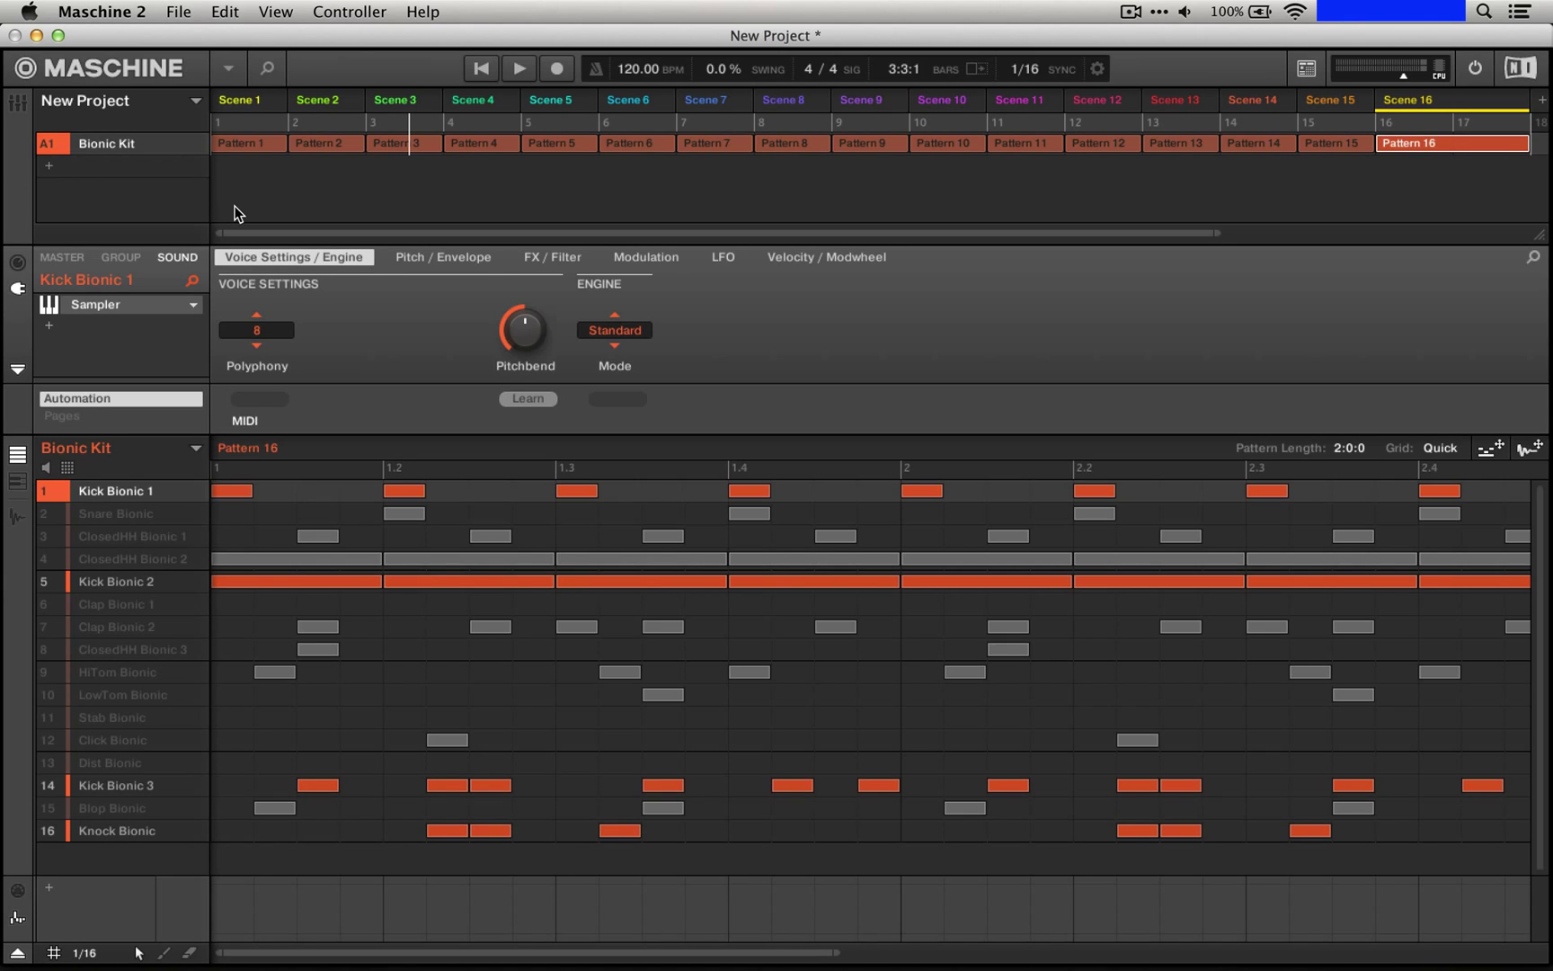
key(space)
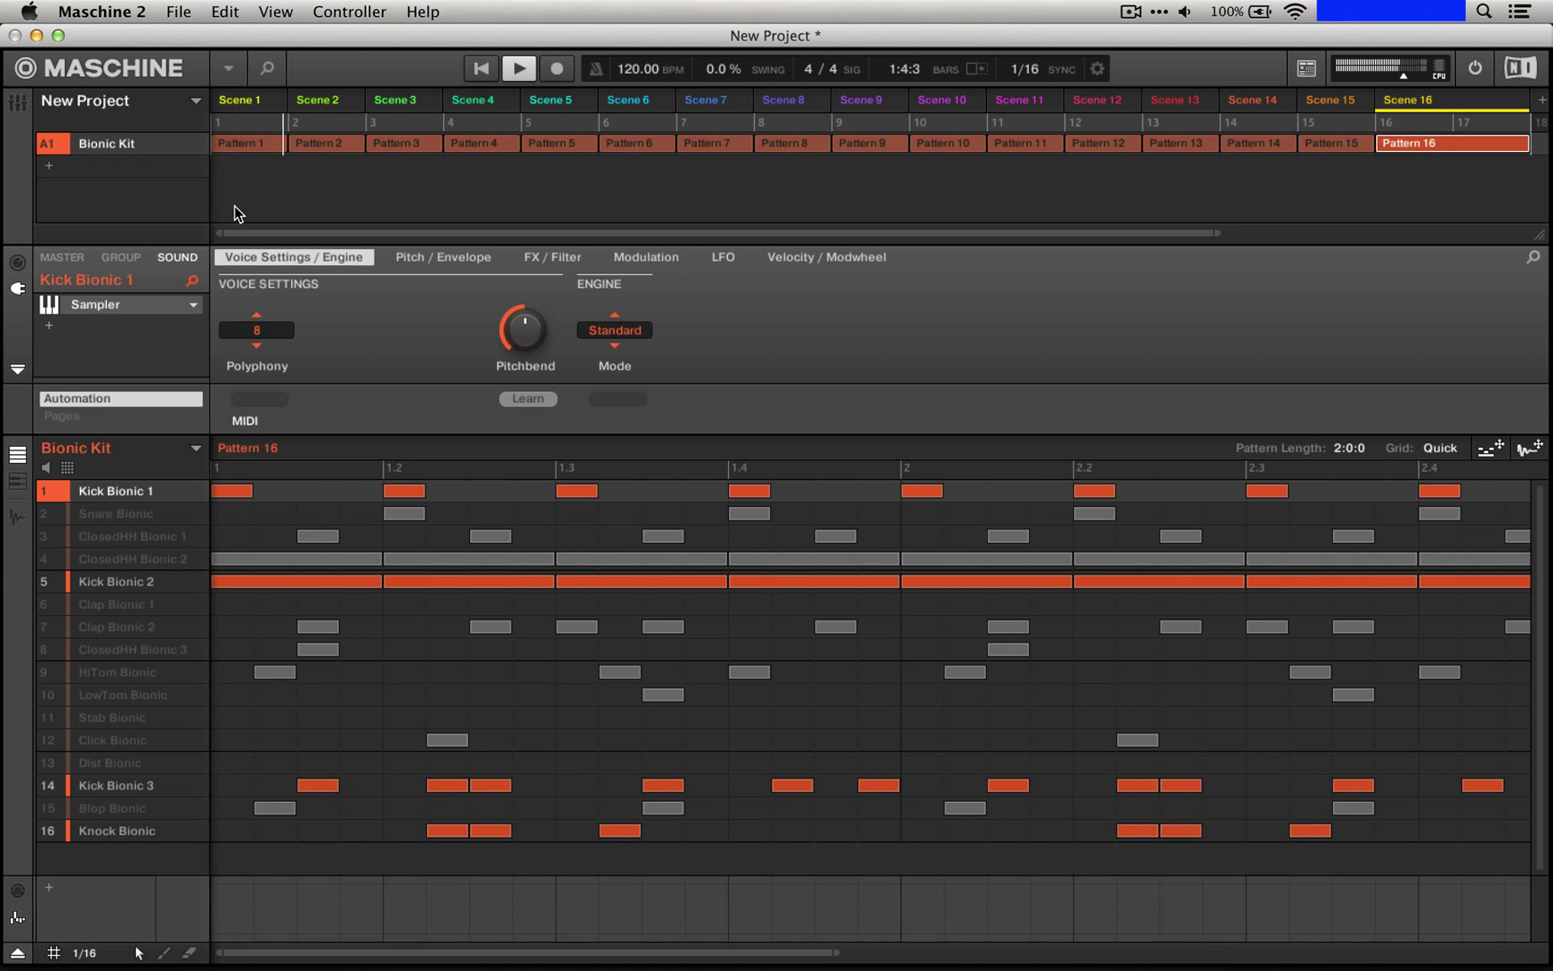
click(325, 146)
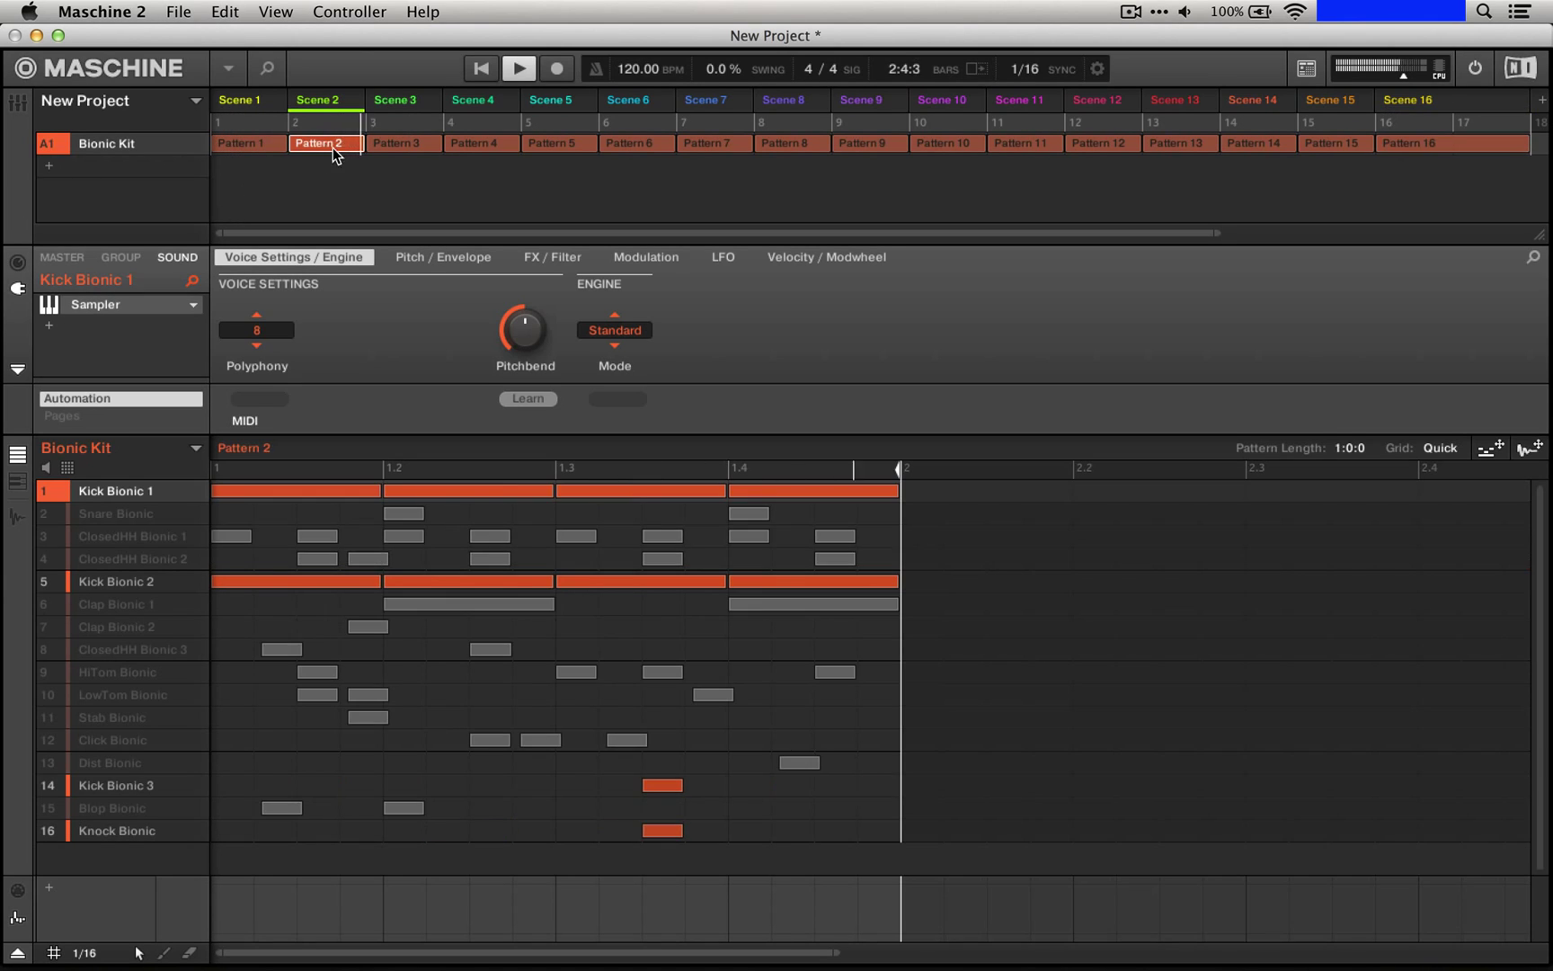
click(464, 147)
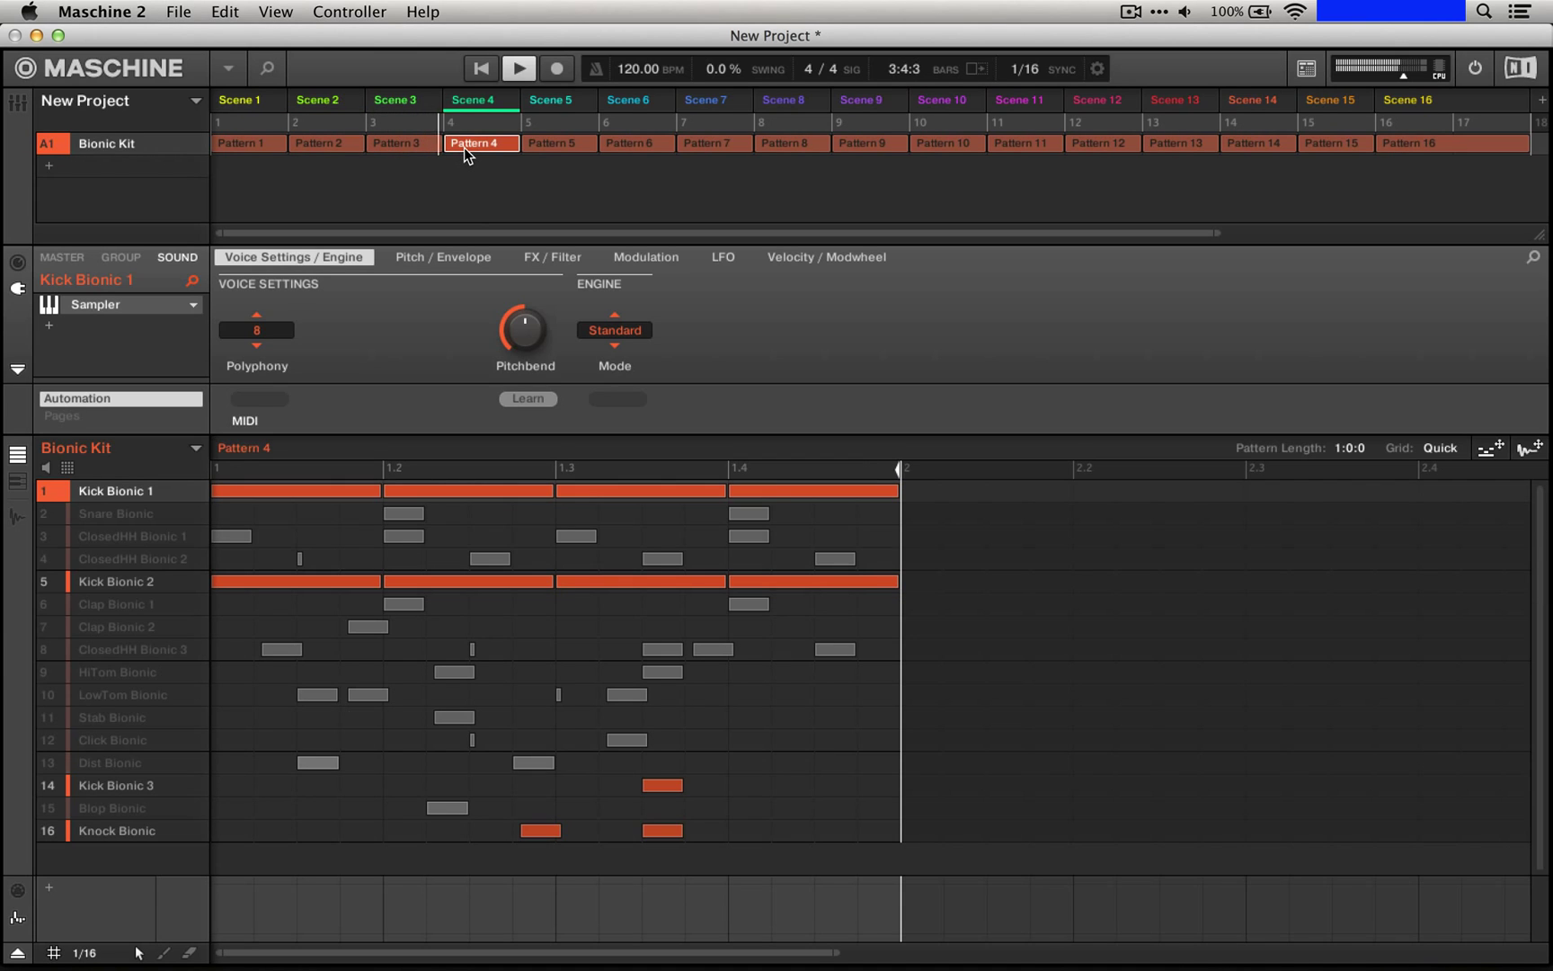
key(space)
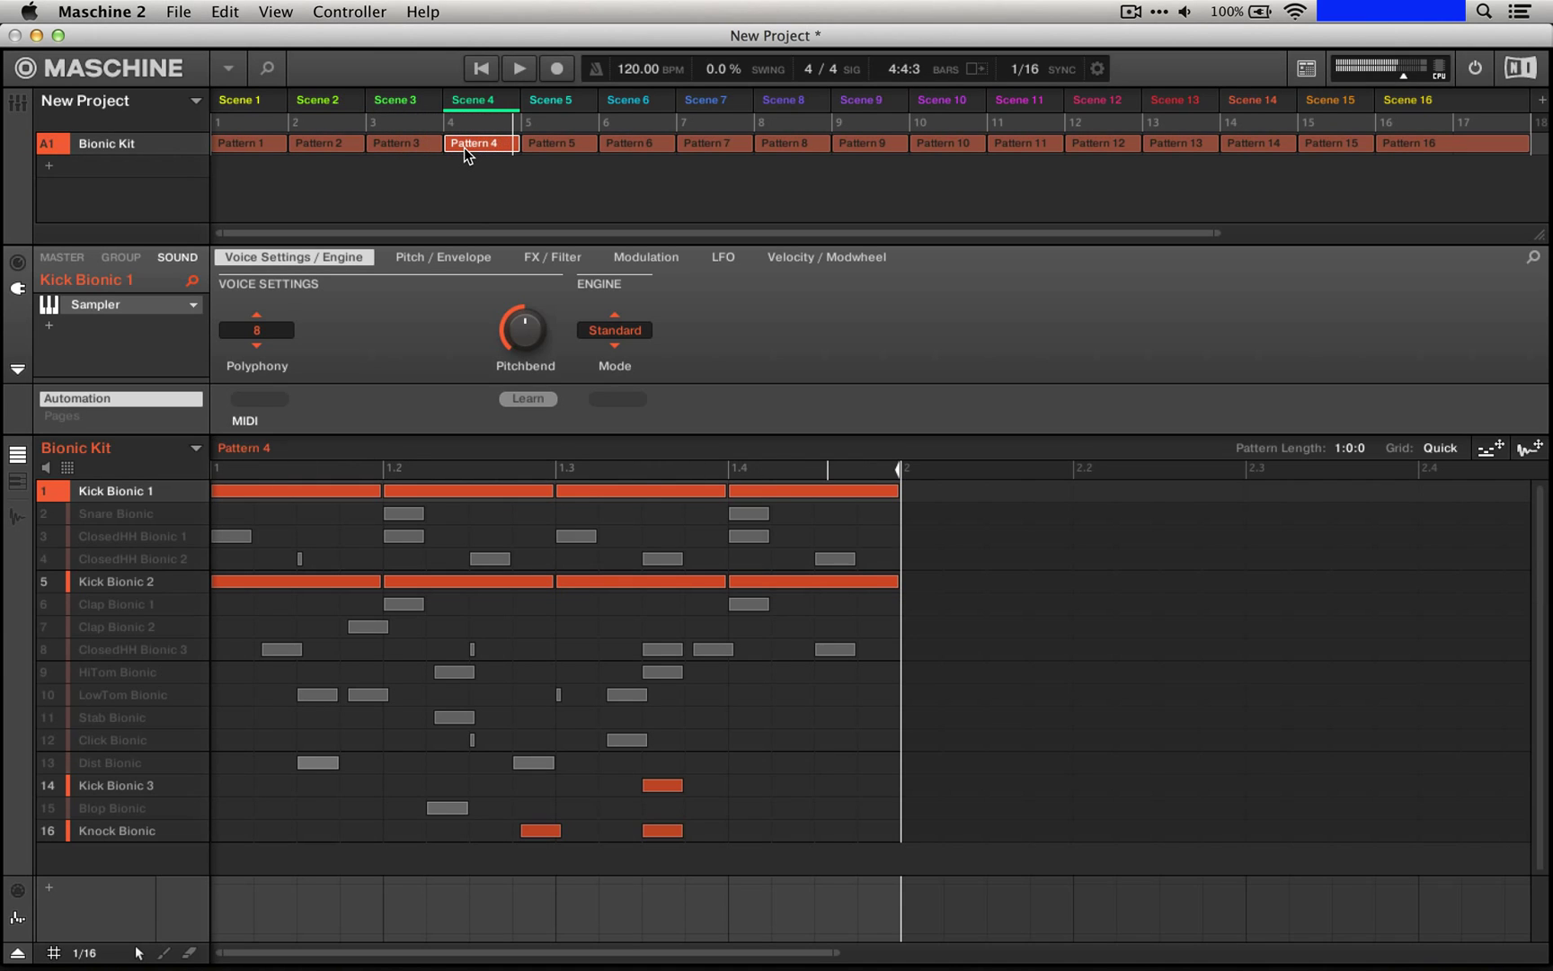
- Export Pattern 4's kick loop as audio with Source kept on Master Output
click(167, 9)
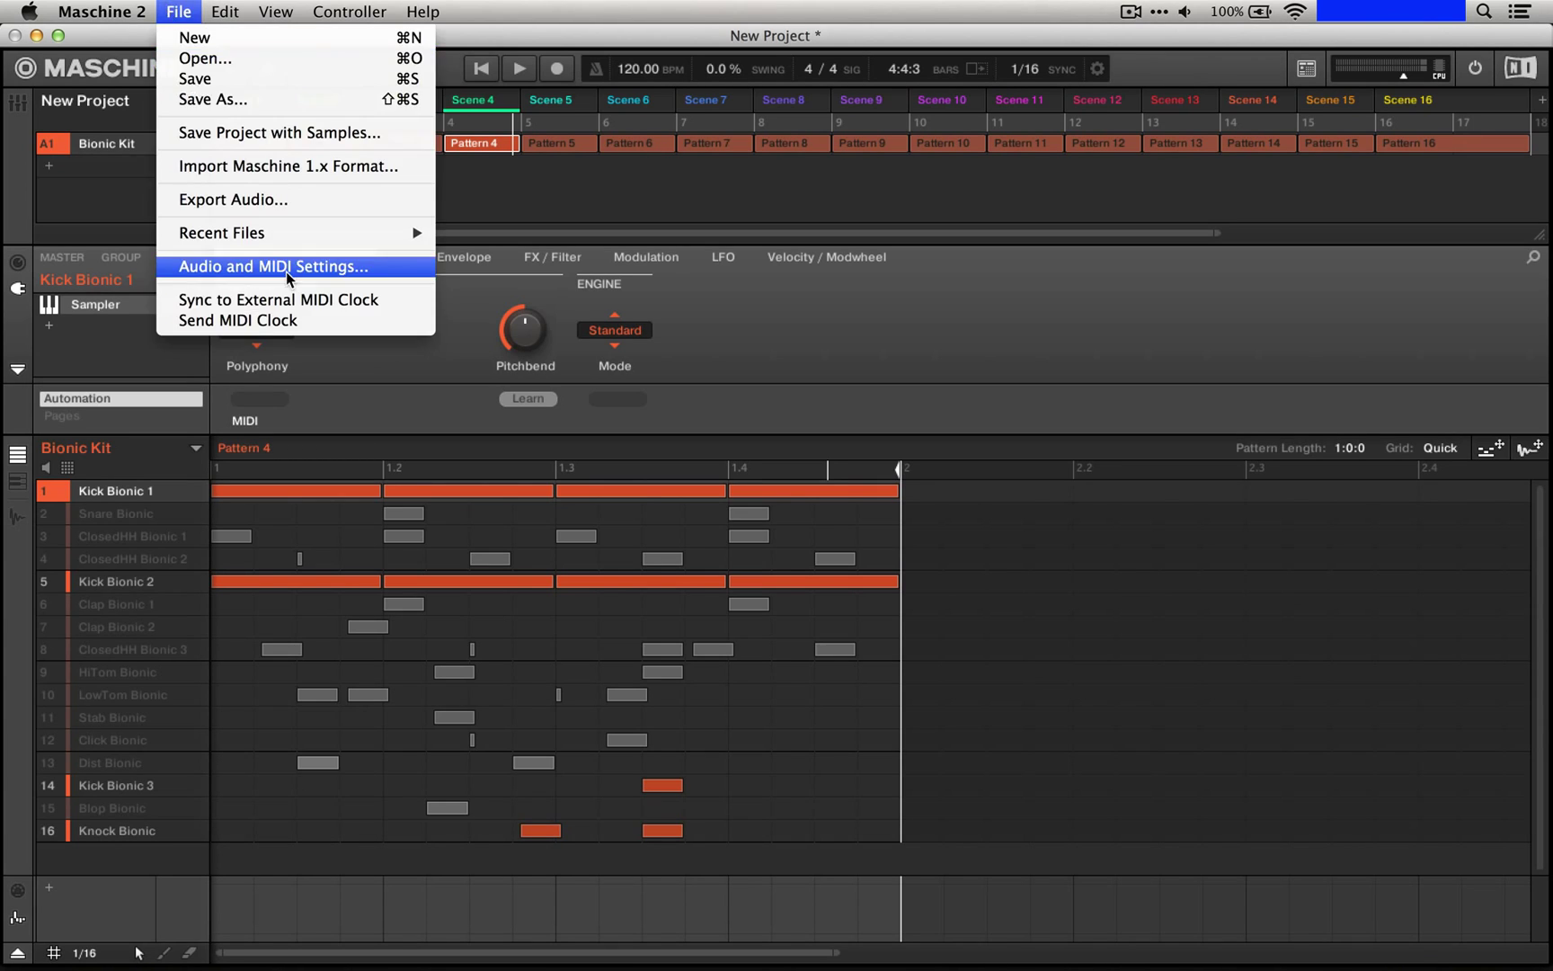
click(242, 202)
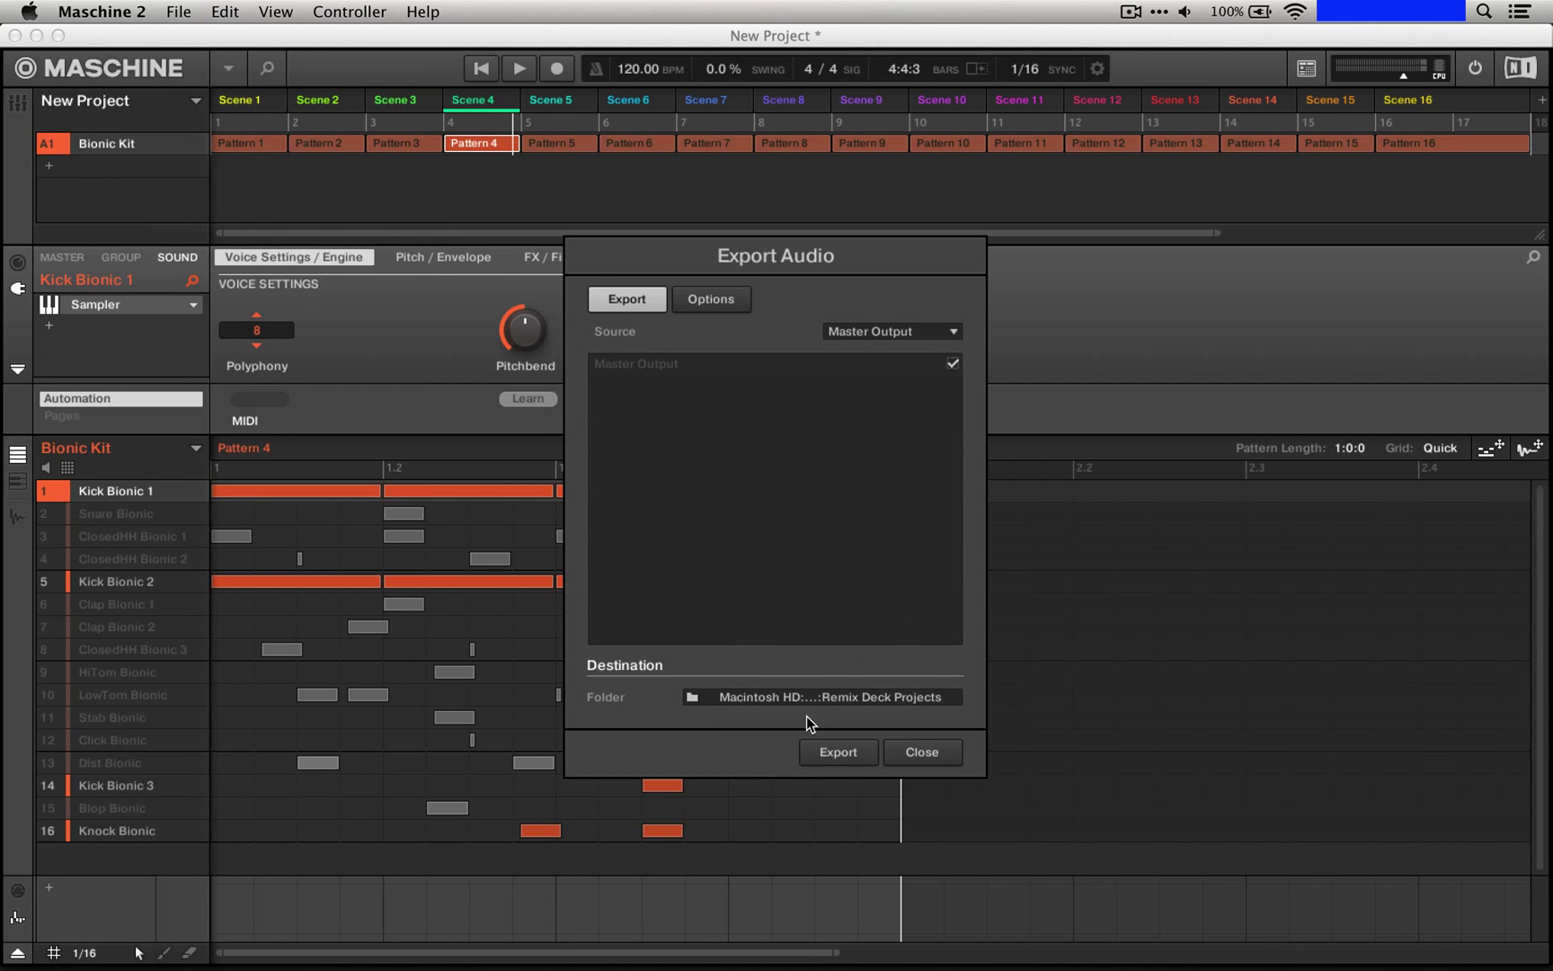
click(863, 333)
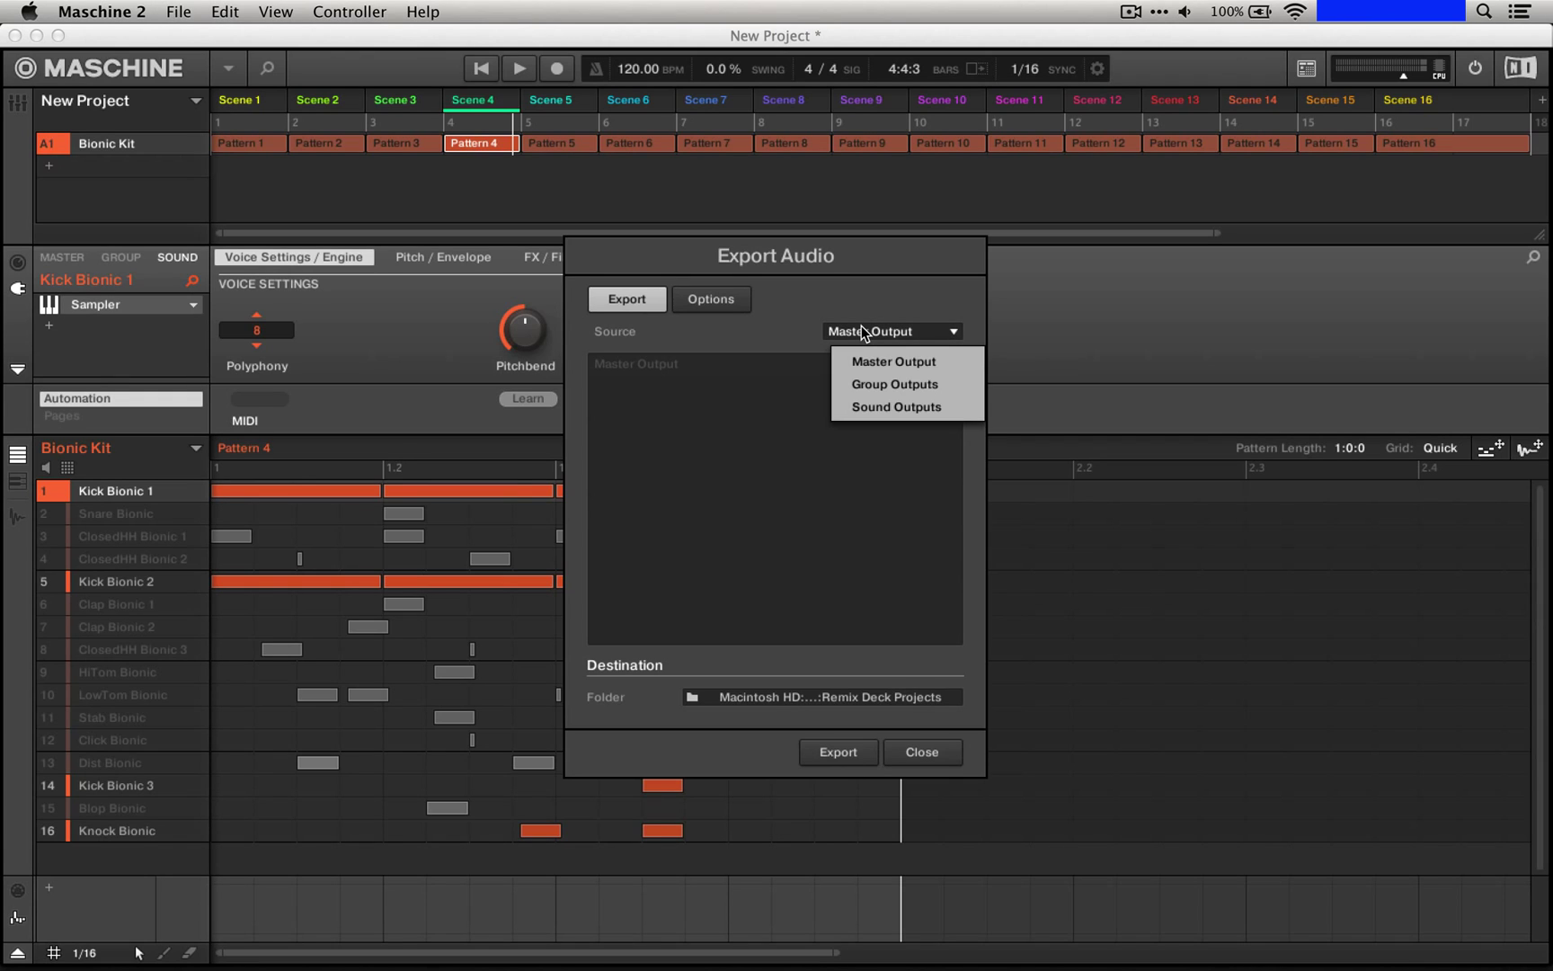
click(861, 329)
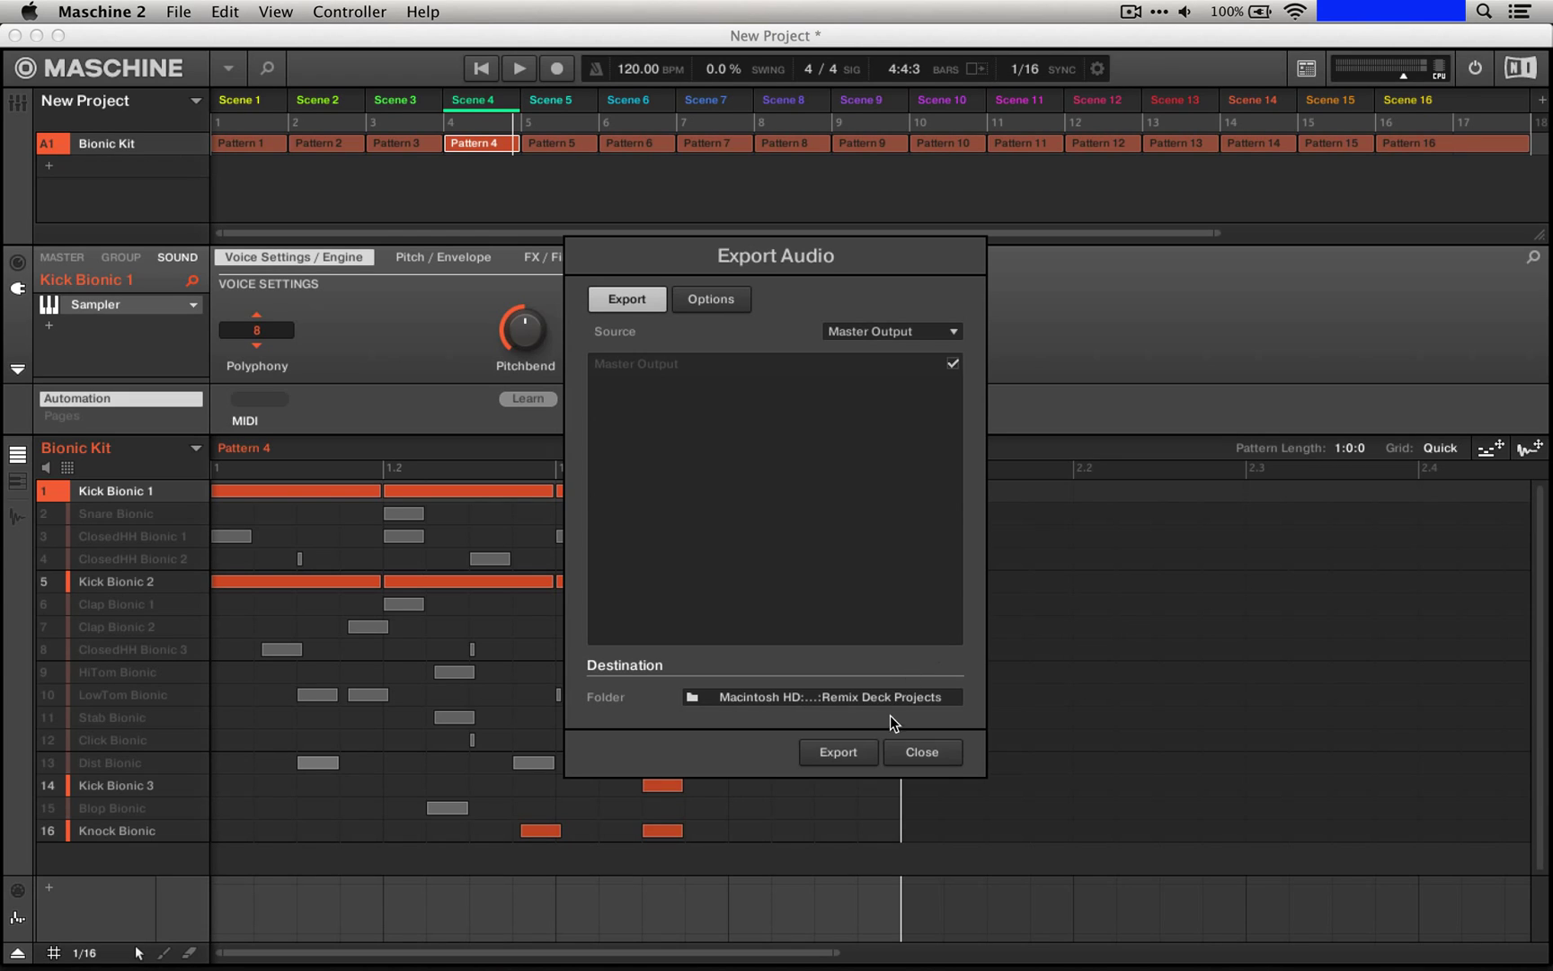
click(840, 753)
click(921, 754)
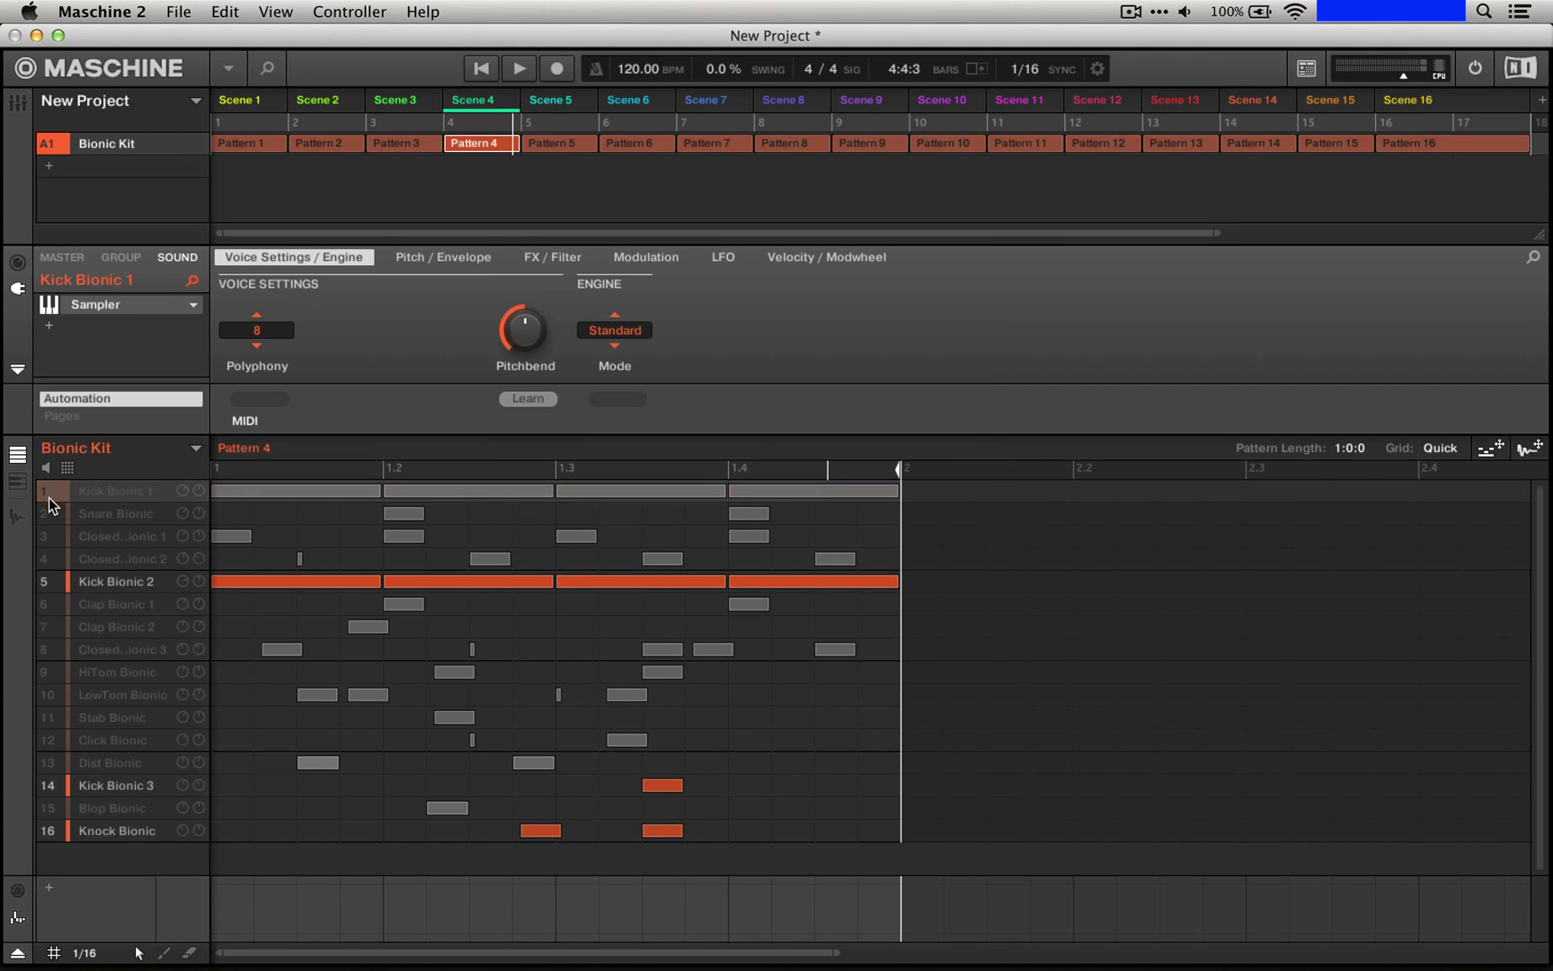
- Mute Kick Bionic 2 and 3, unmute Clap Bionic 2 and Click Bionic, and audition the snares
click(47, 585)
click(45, 626)
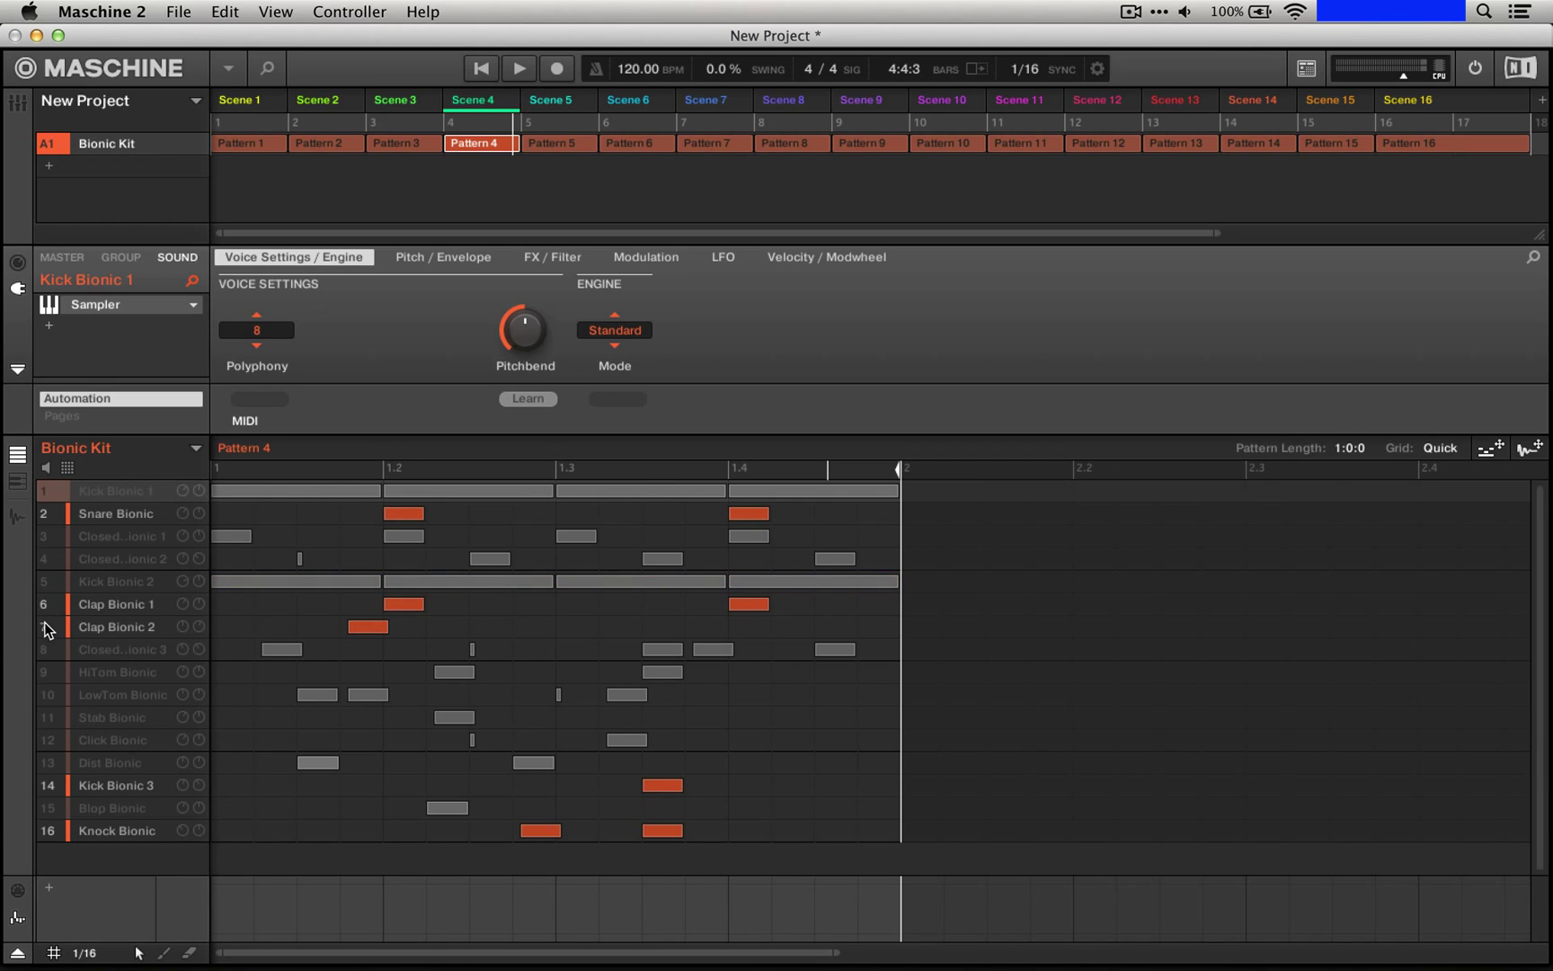
click(54, 731)
click(54, 782)
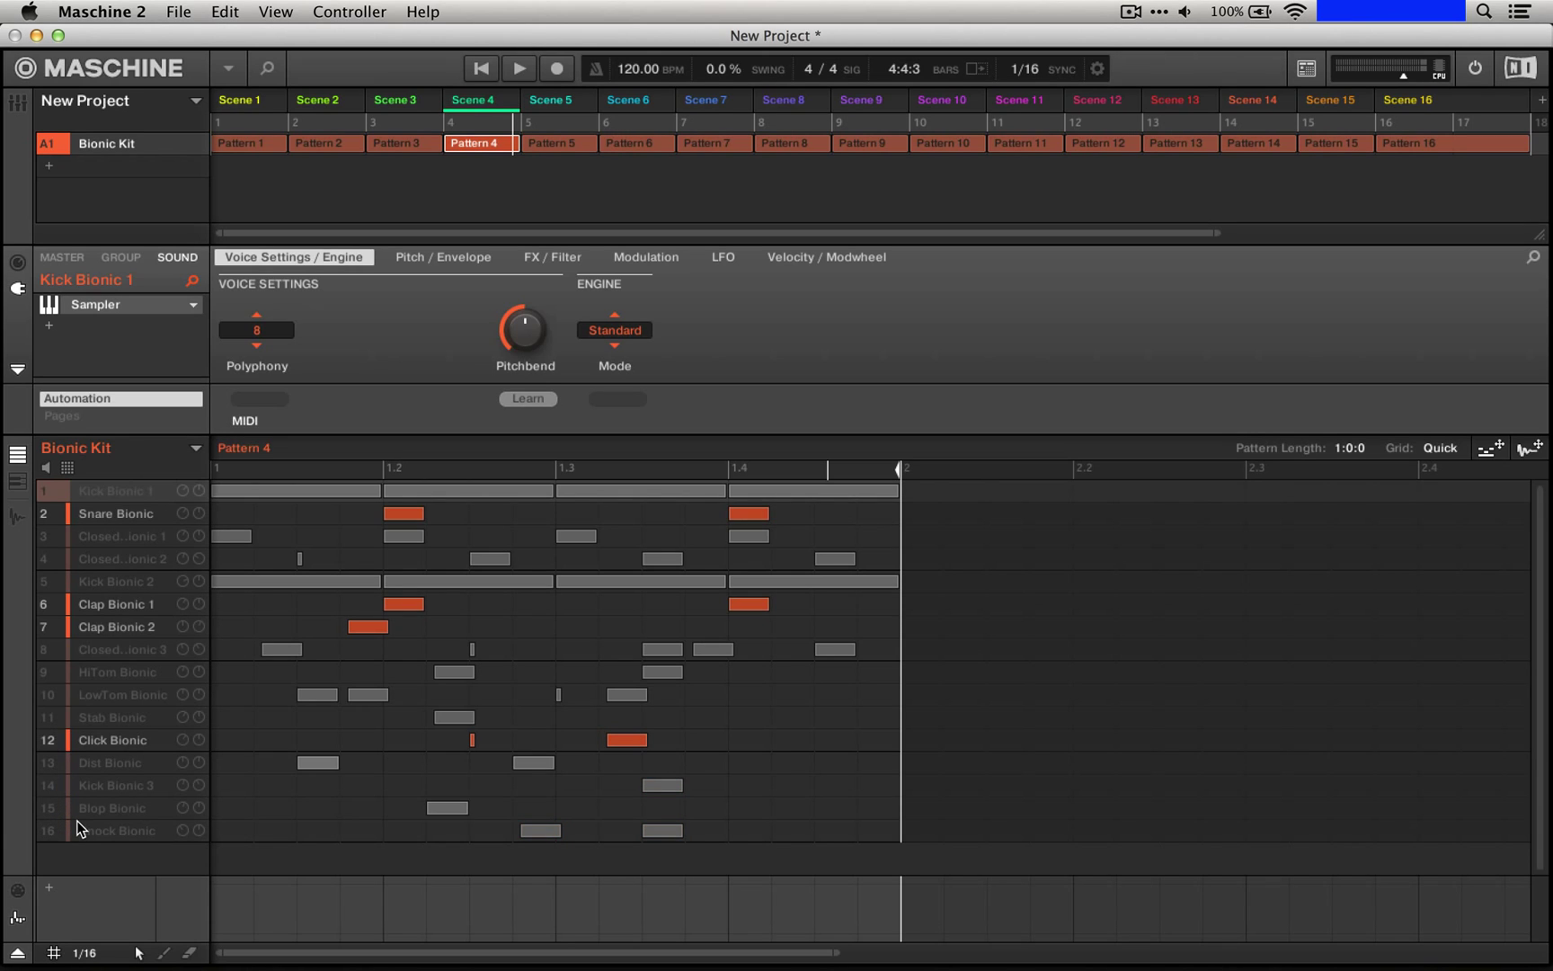
key(space)
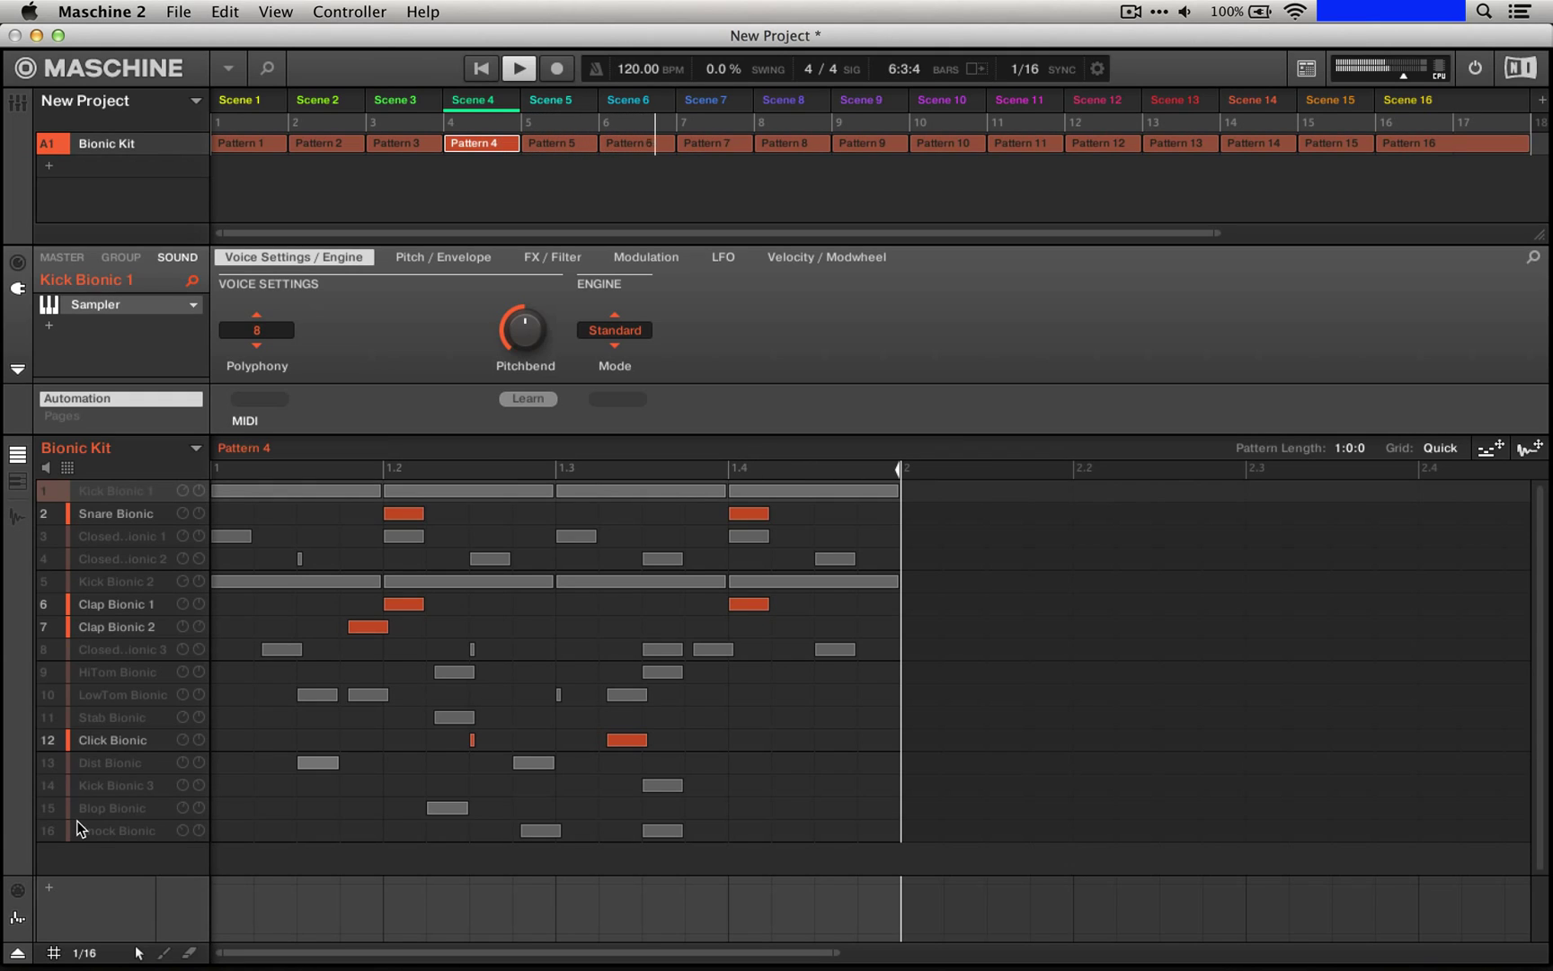
key(space)
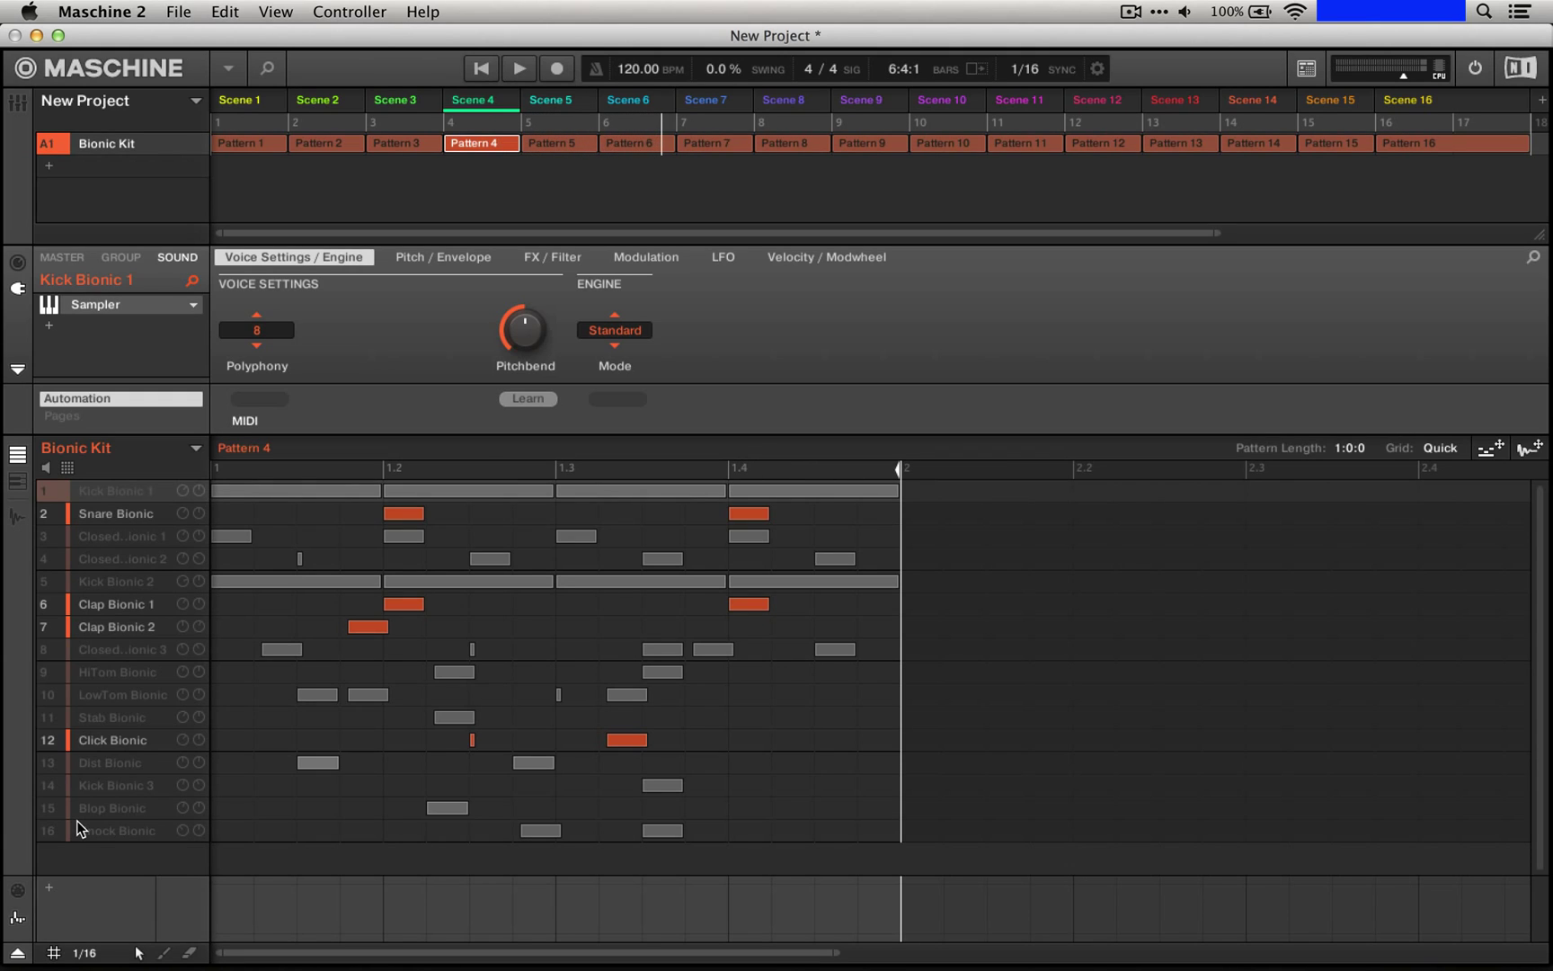
- Export the snare loop as audio to Remix Deck Projects
click(177, 11)
click(218, 200)
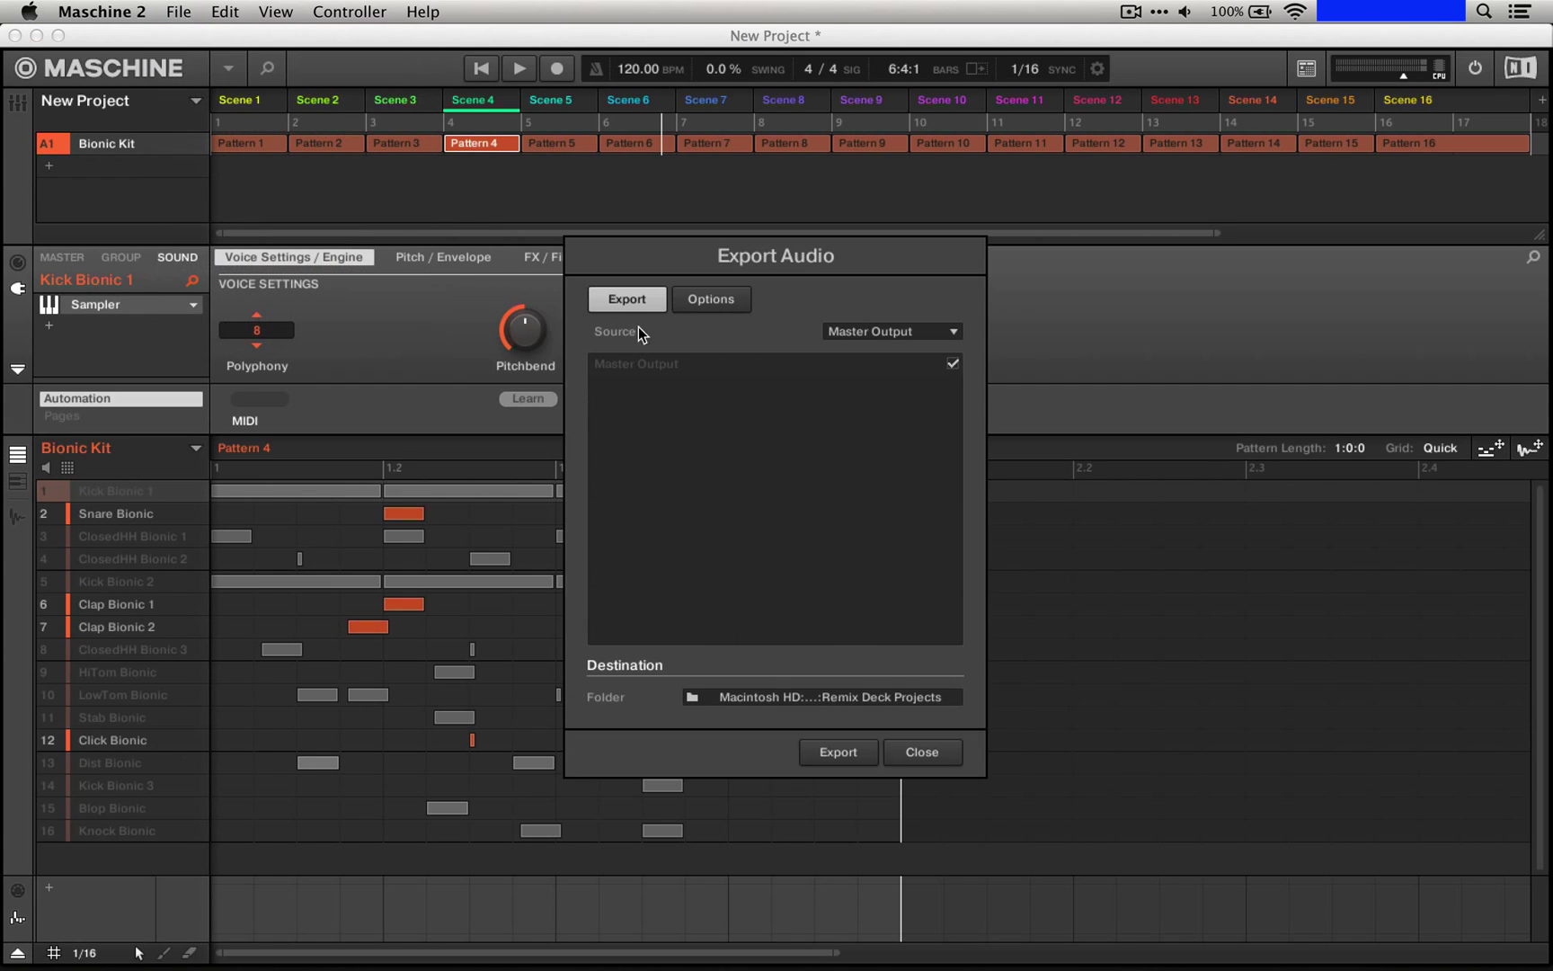
click(840, 746)
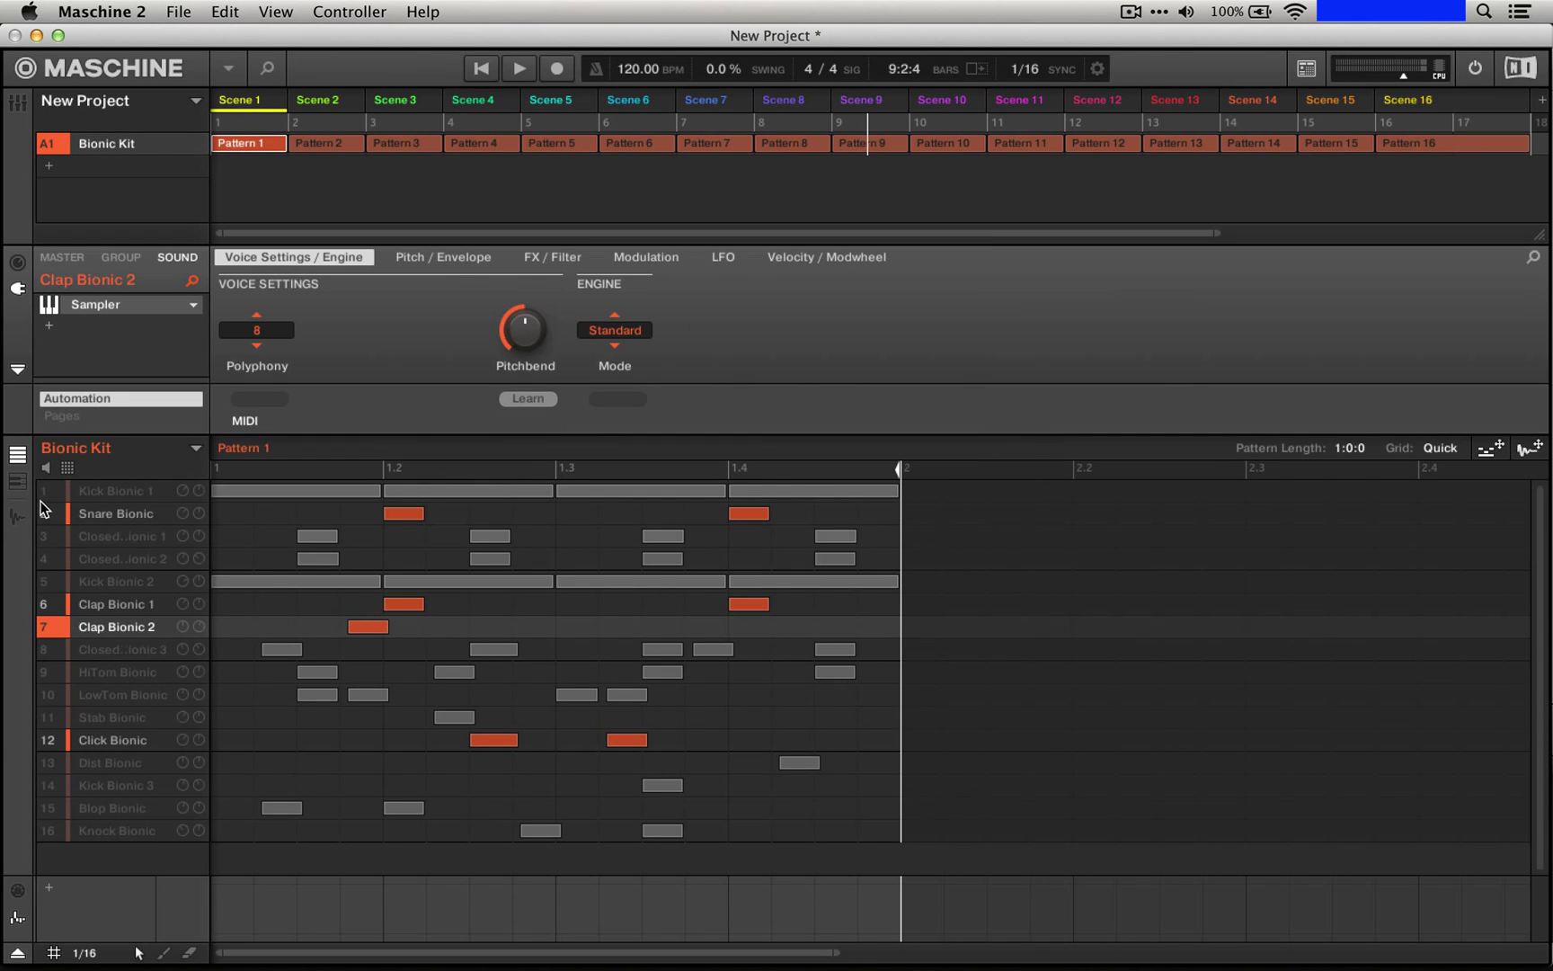
- Leave only ClosedHH Bionic 1, 2 and 3 audible and audition the hi-hat loop
click(44, 508)
click(51, 537)
click(53, 560)
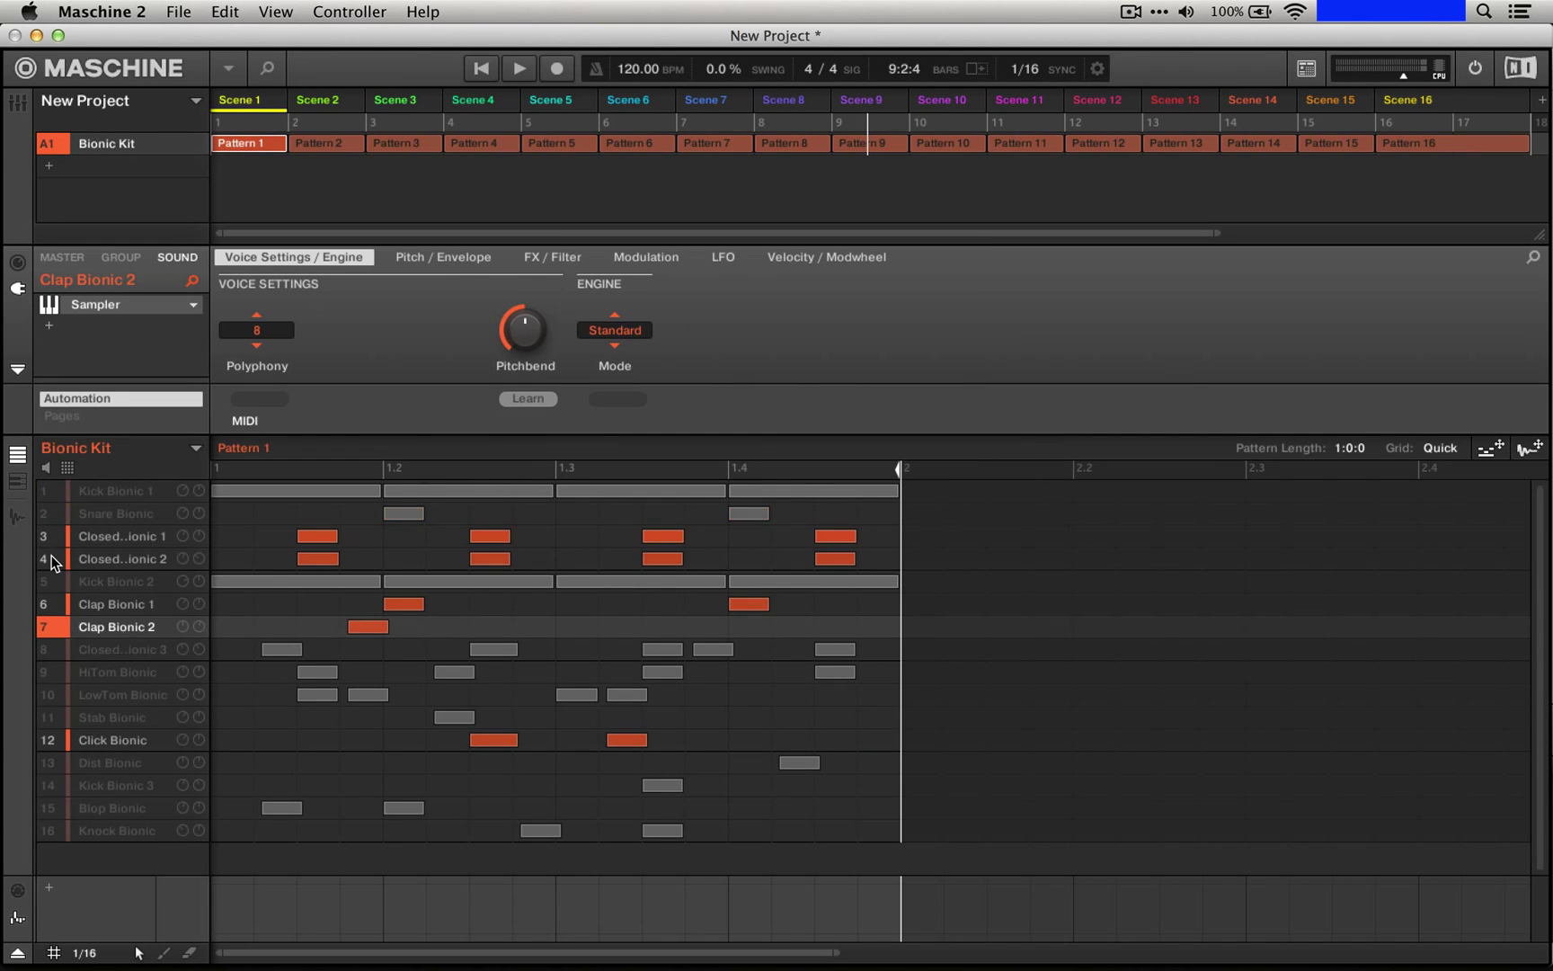
click(46, 603)
click(45, 628)
click(44, 649)
click(48, 738)
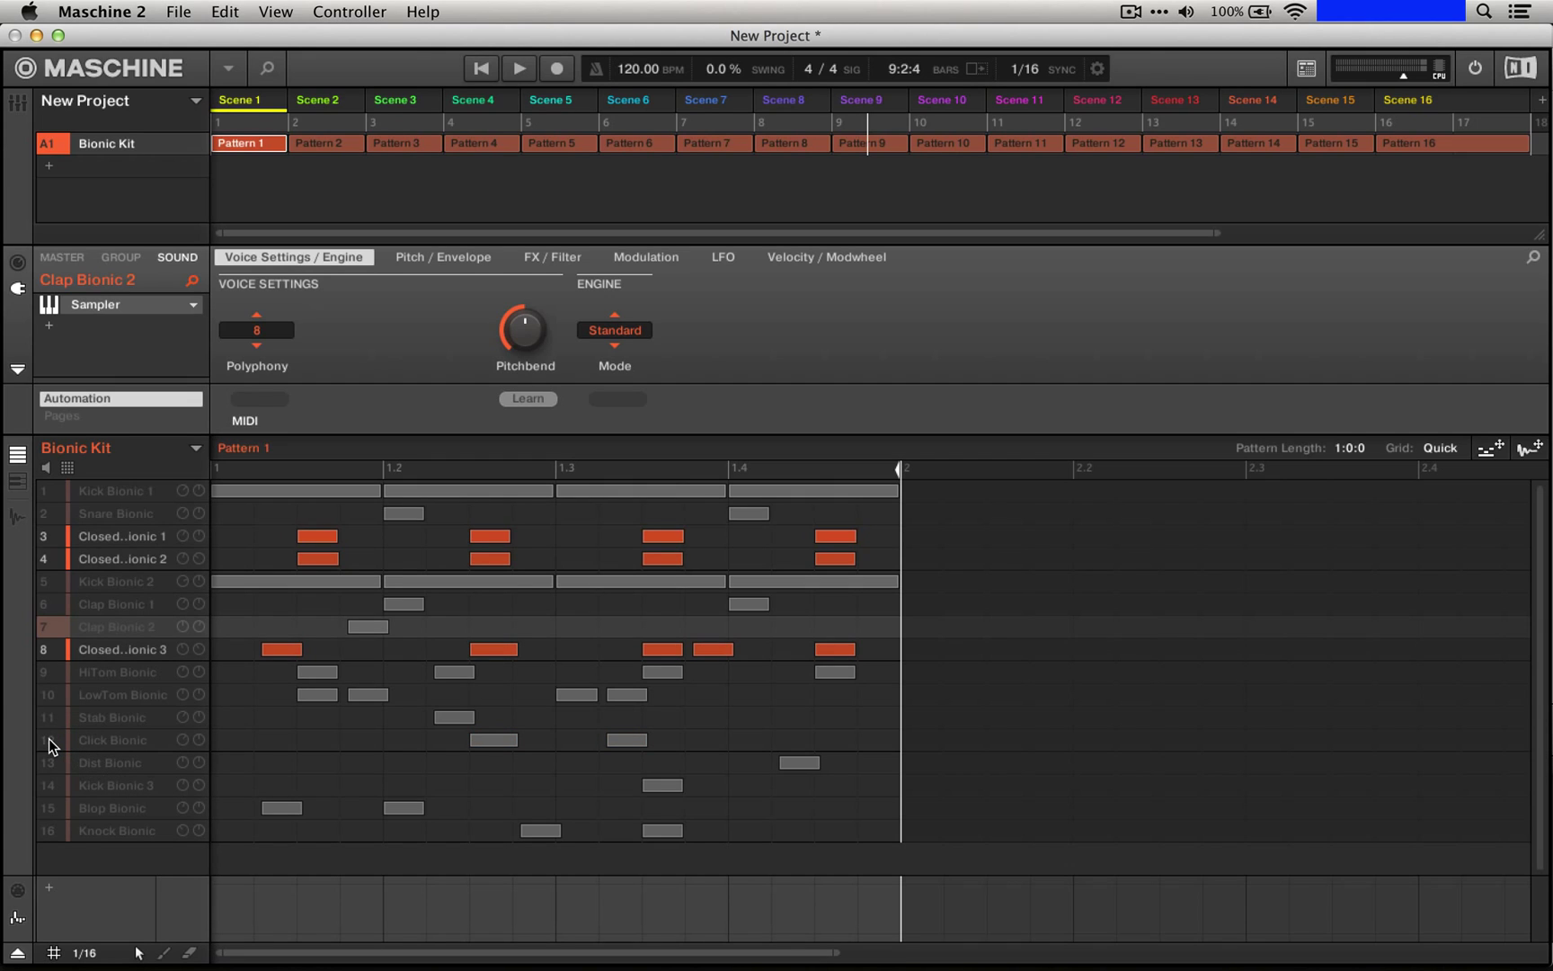
key(space)
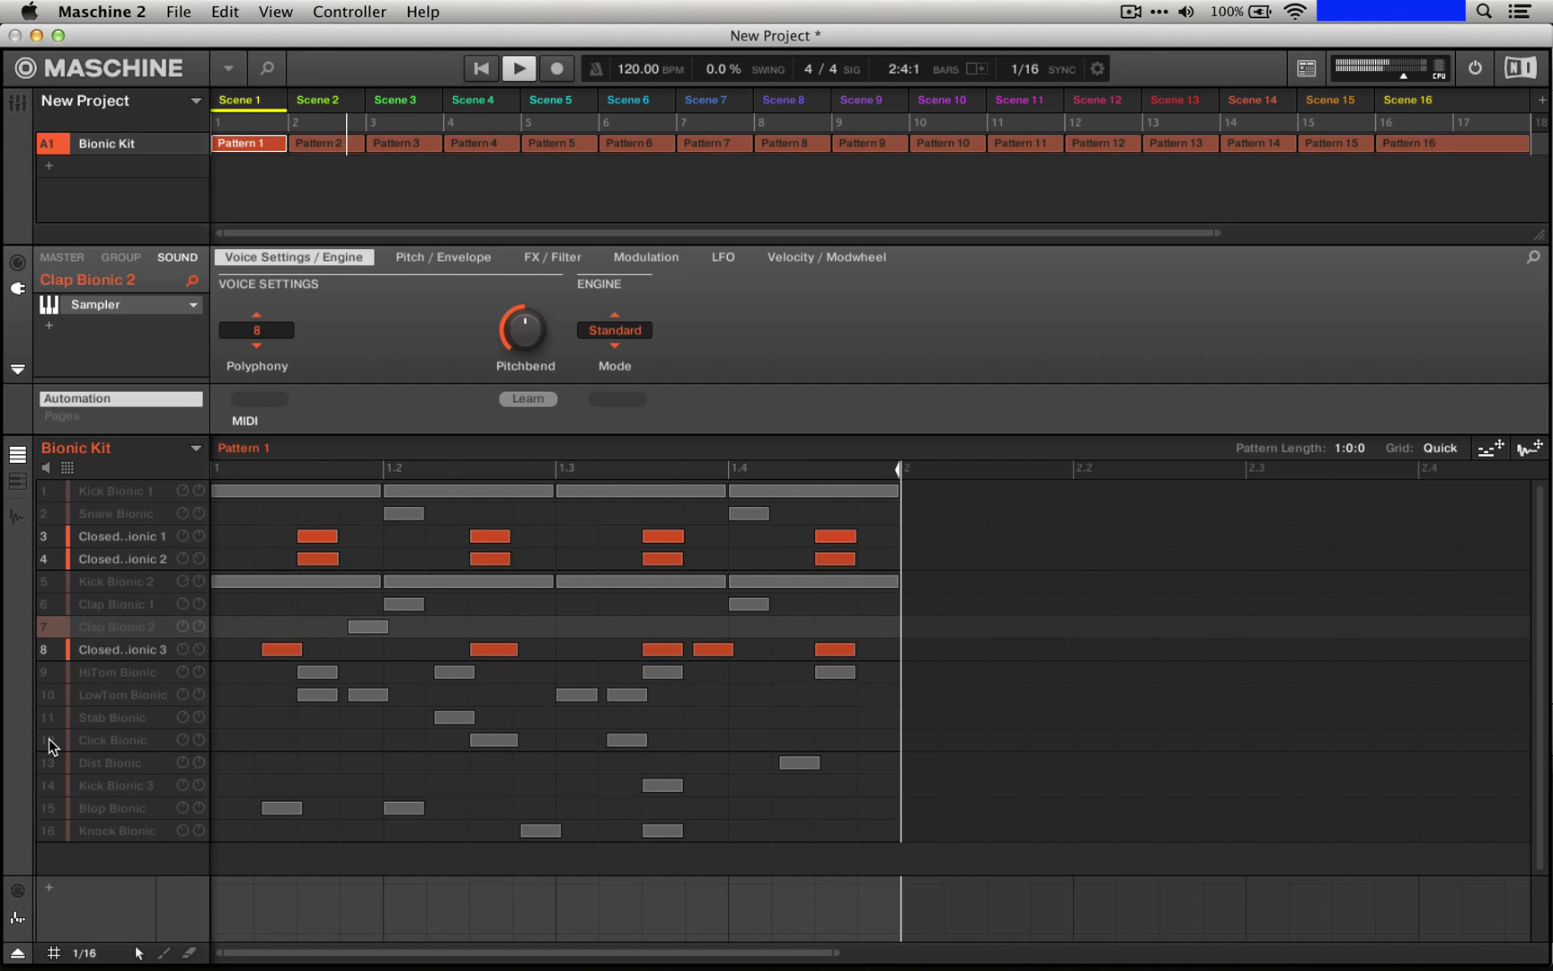
key(space)
- Export the hi-hat loop as audio to Remix Deck Projects
click(183, 11)
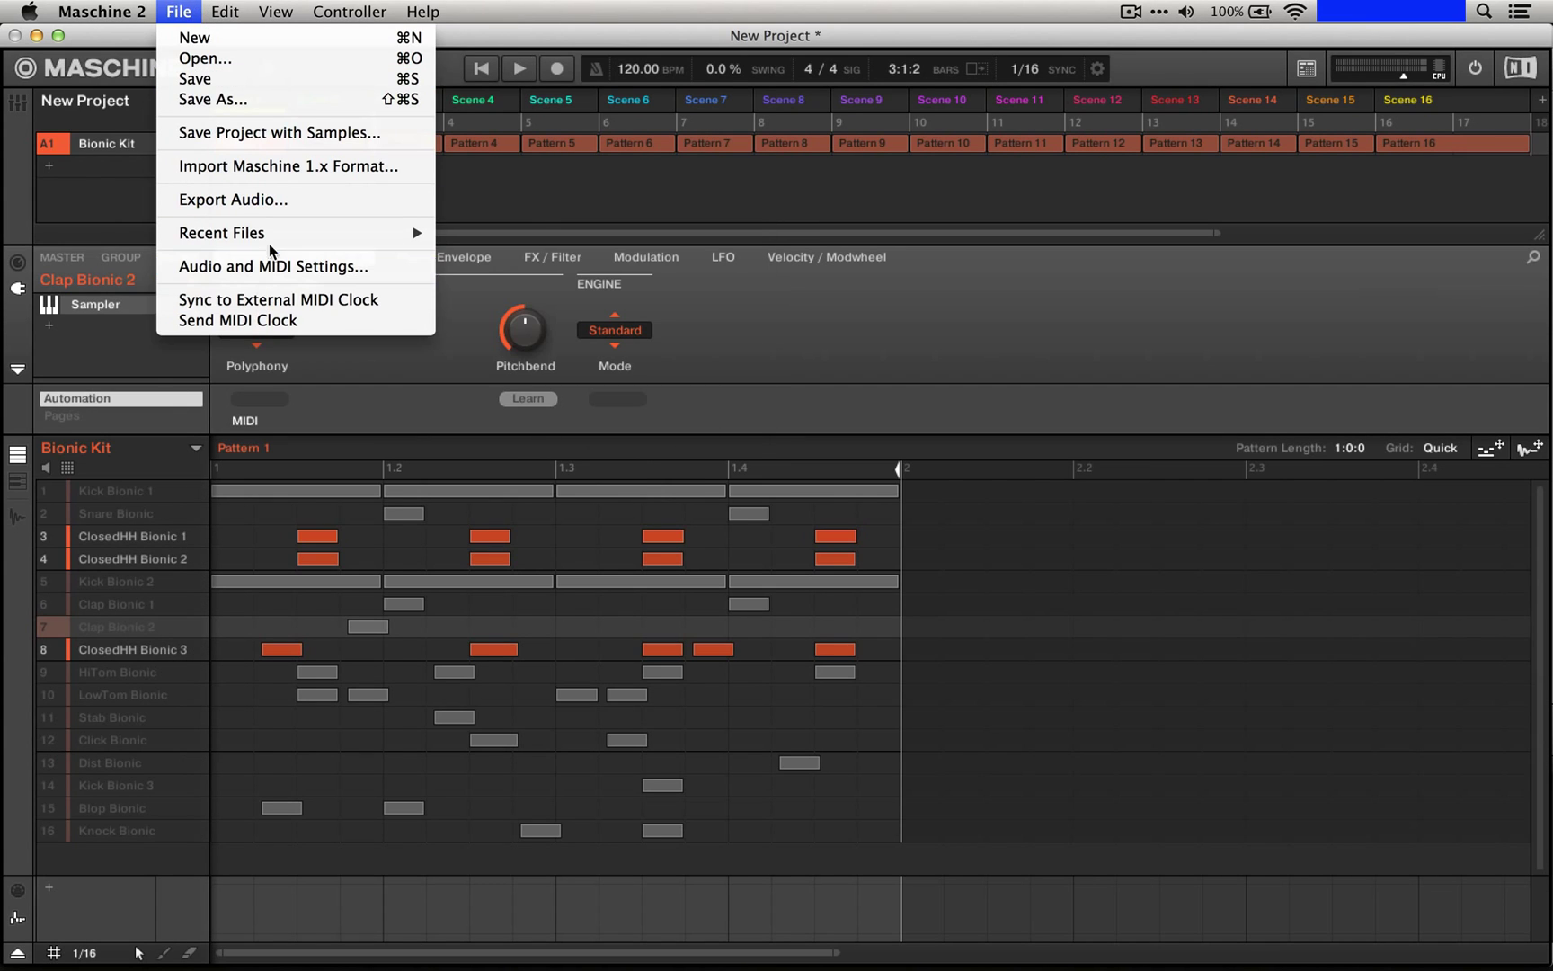
click(270, 200)
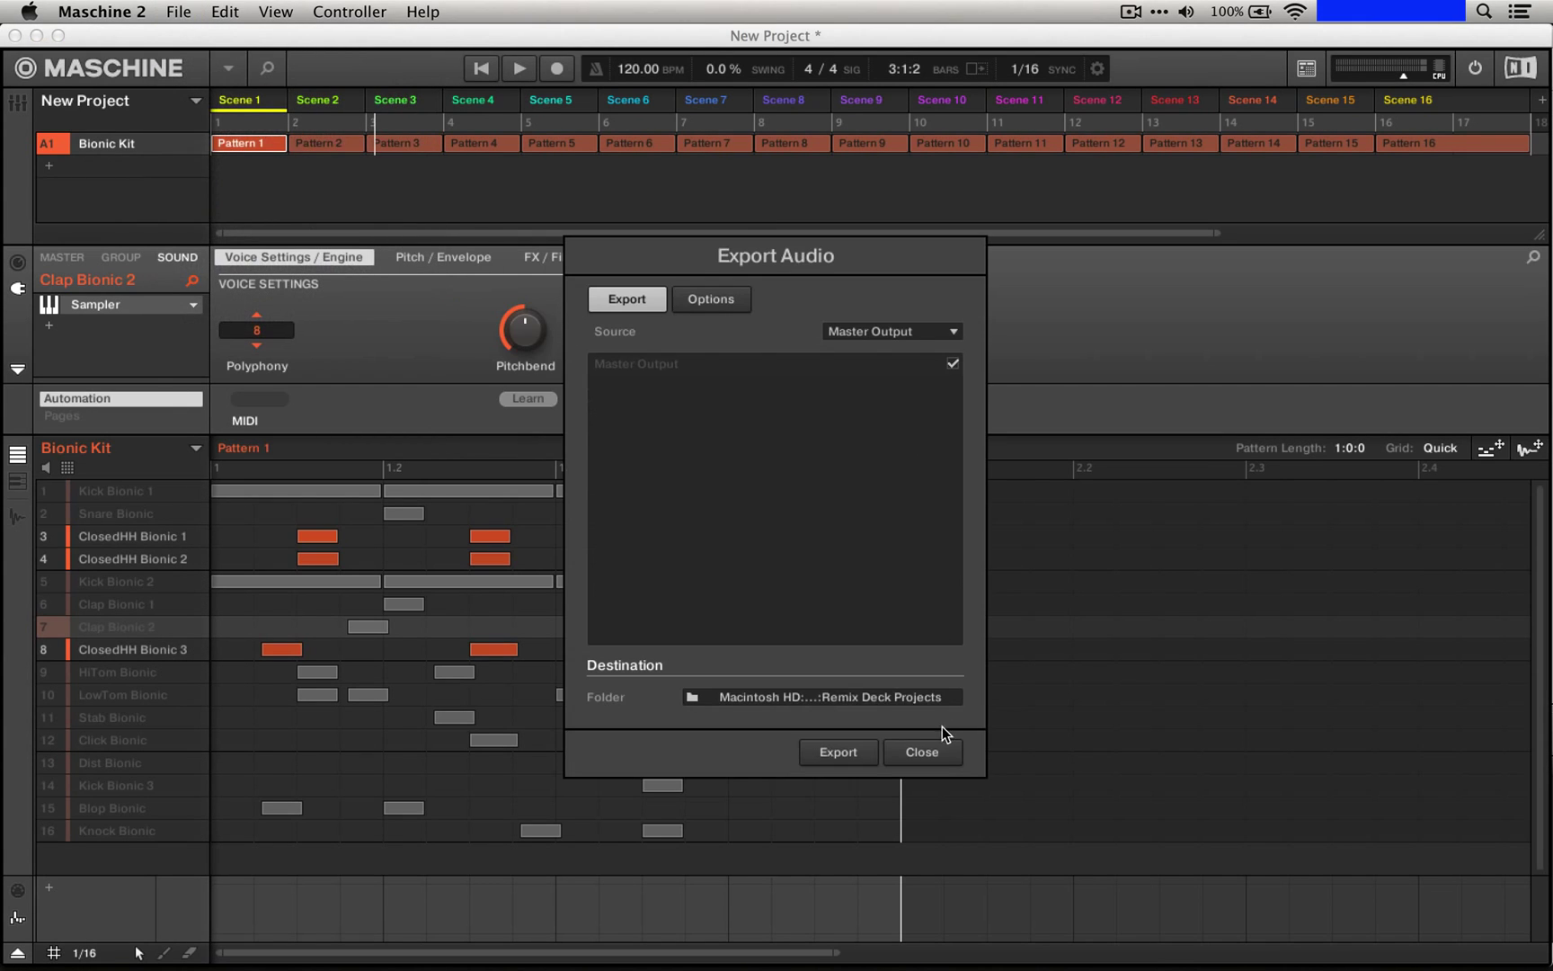
click(848, 747)
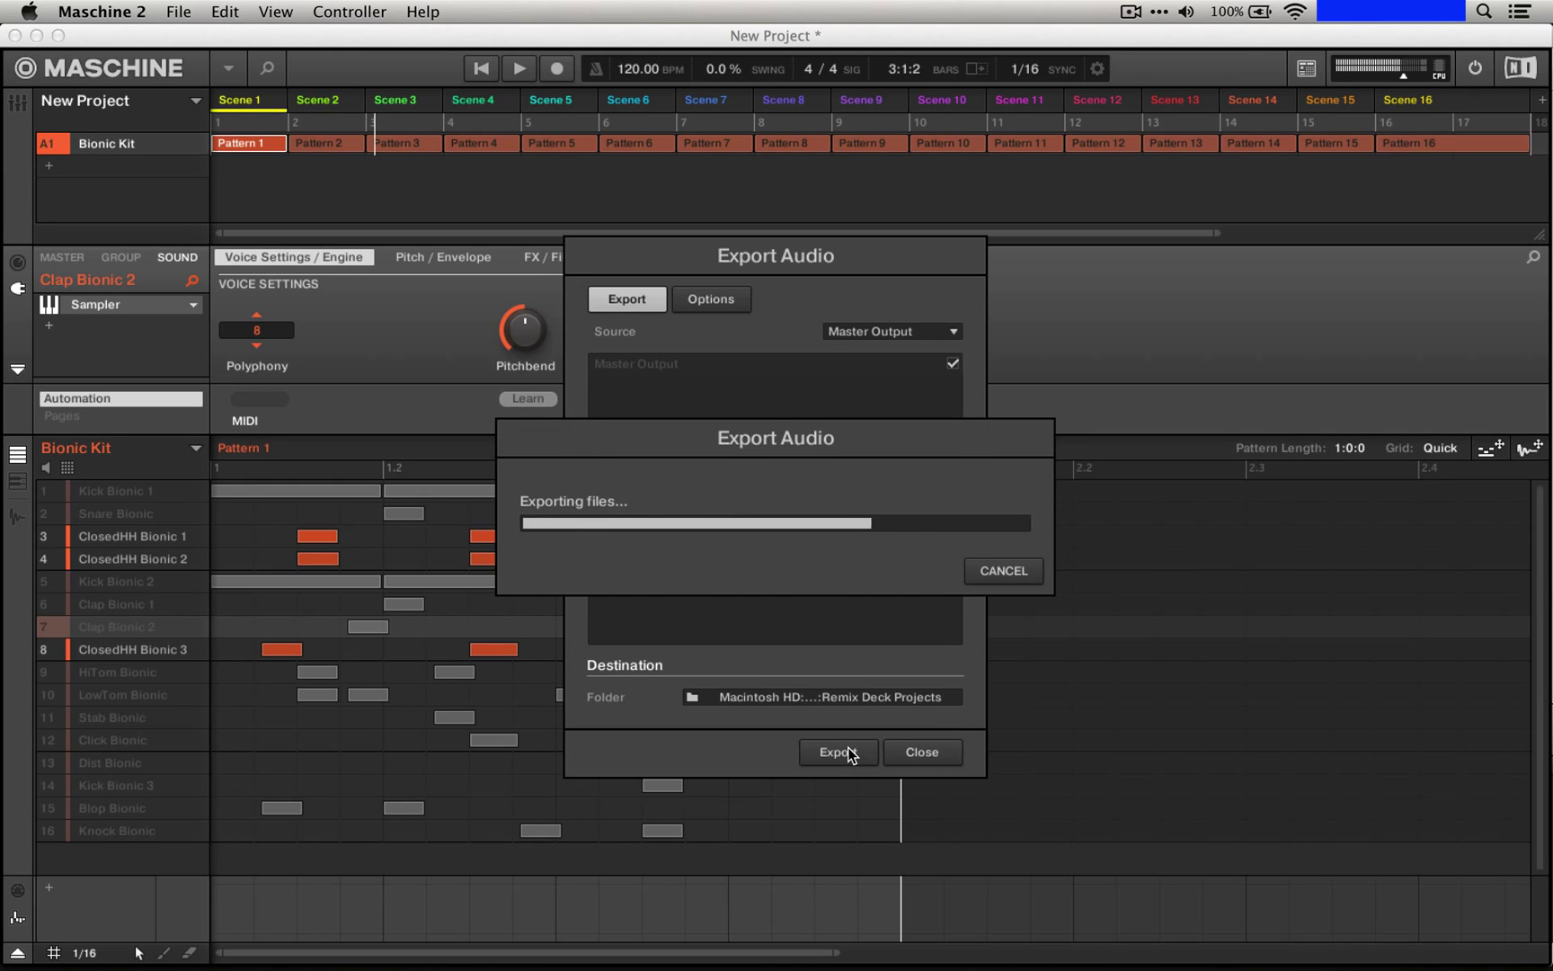
click(911, 751)
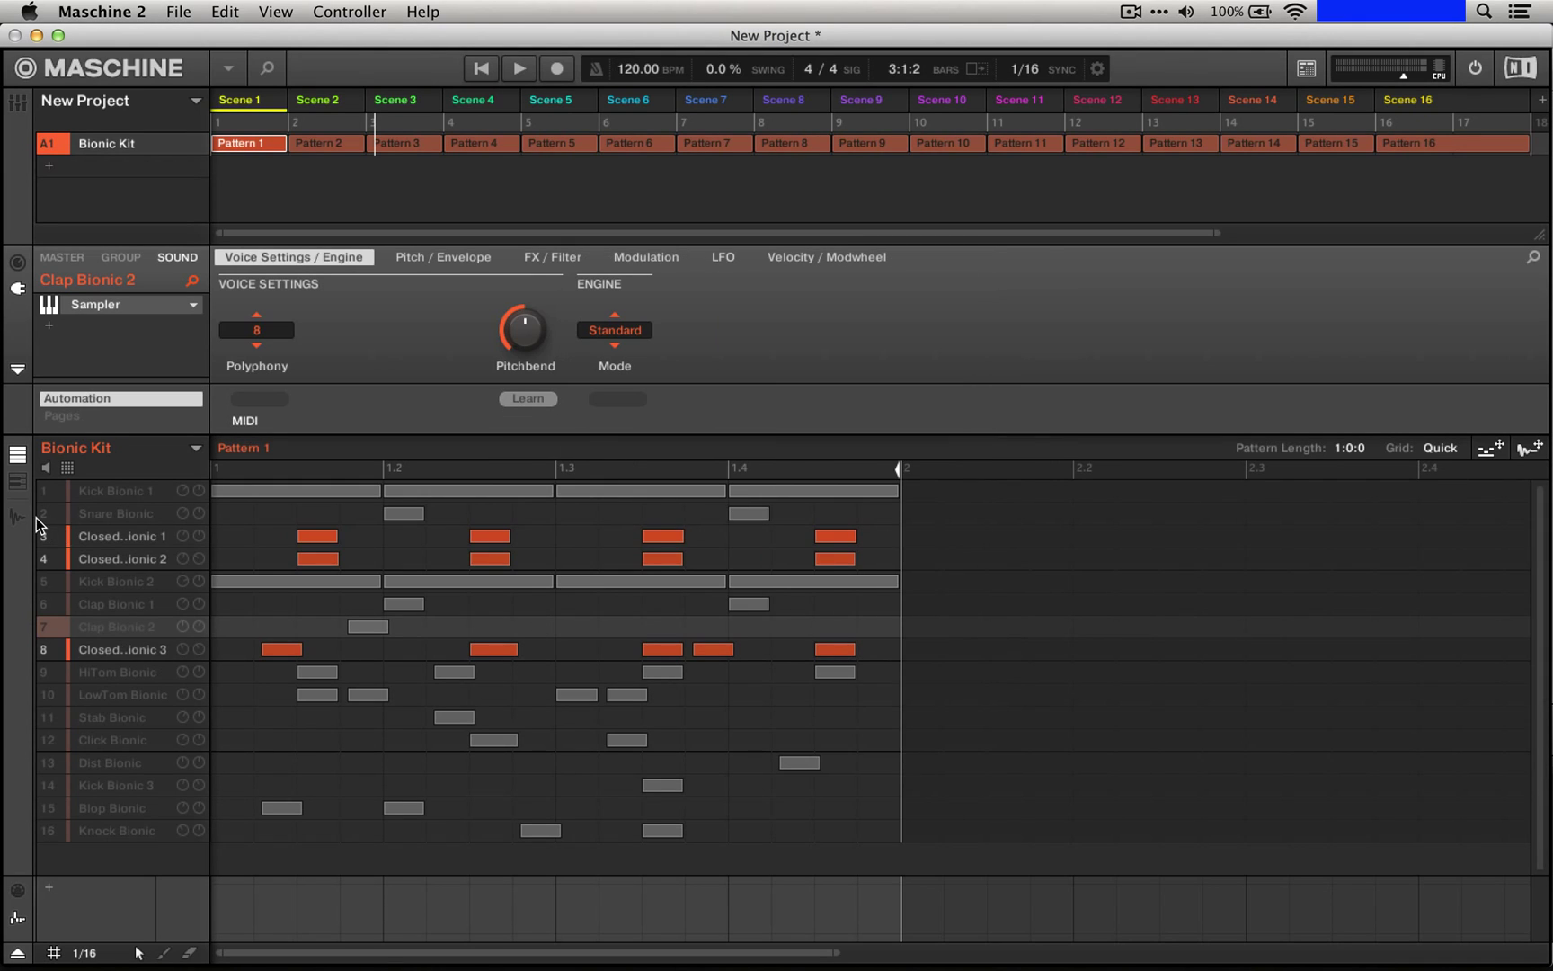
- Make only HiTom, LowTom, Stab, Dist and Blop Bionic audible and audition them
click(49, 625)
click(43, 630)
click(42, 654)
click(44, 671)
click(49, 695)
click(49, 717)
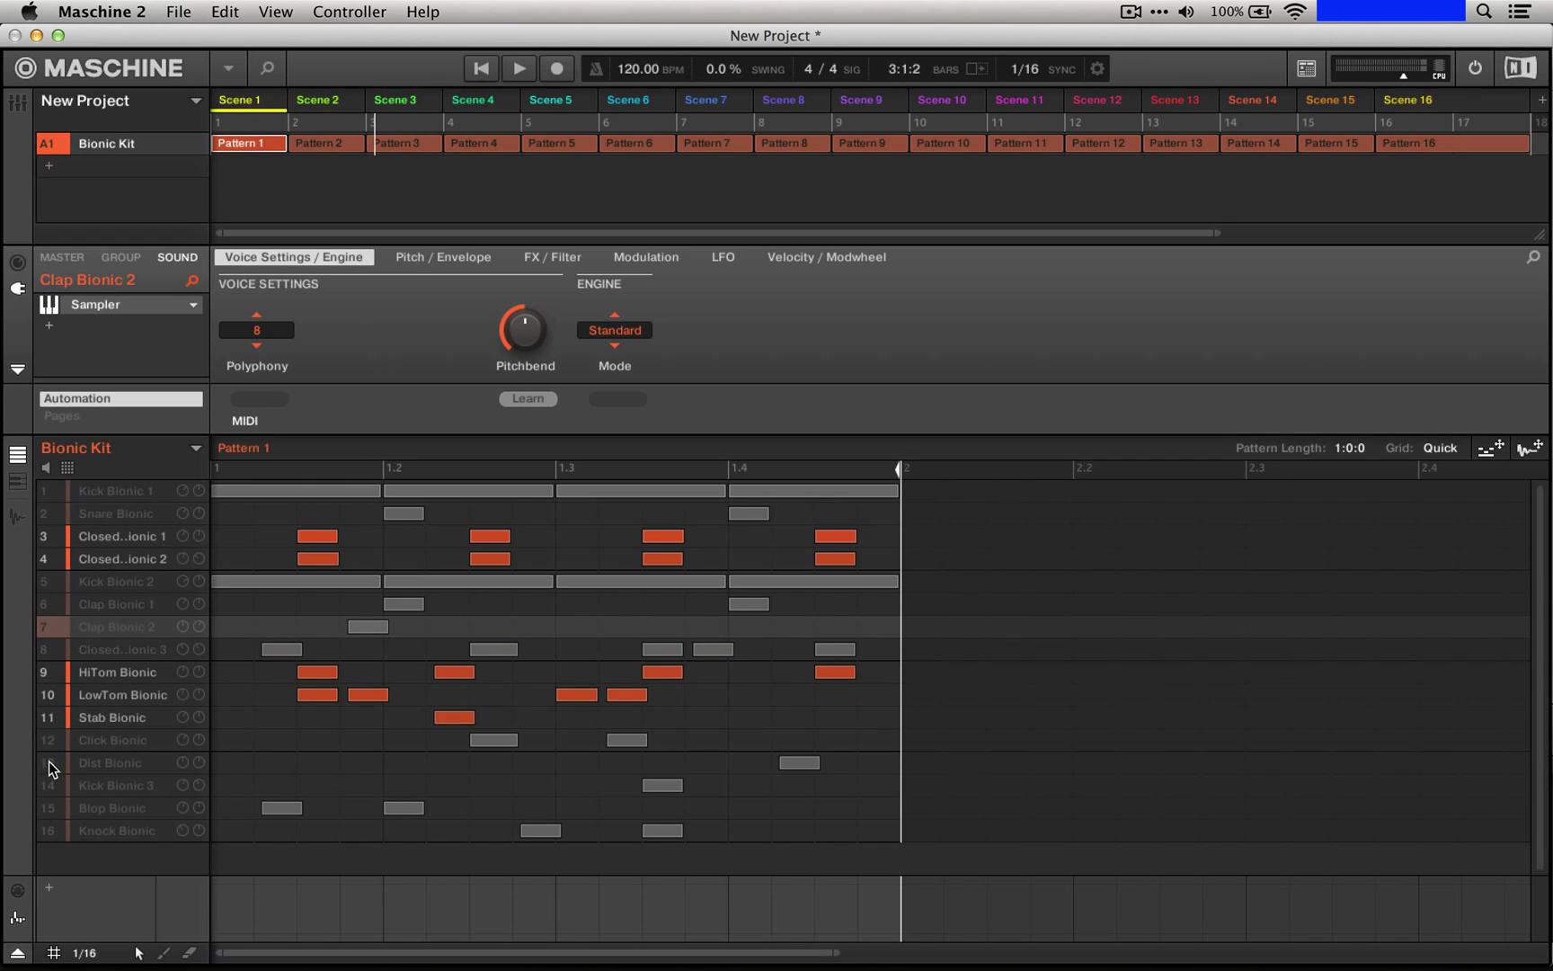
click(48, 764)
click(50, 809)
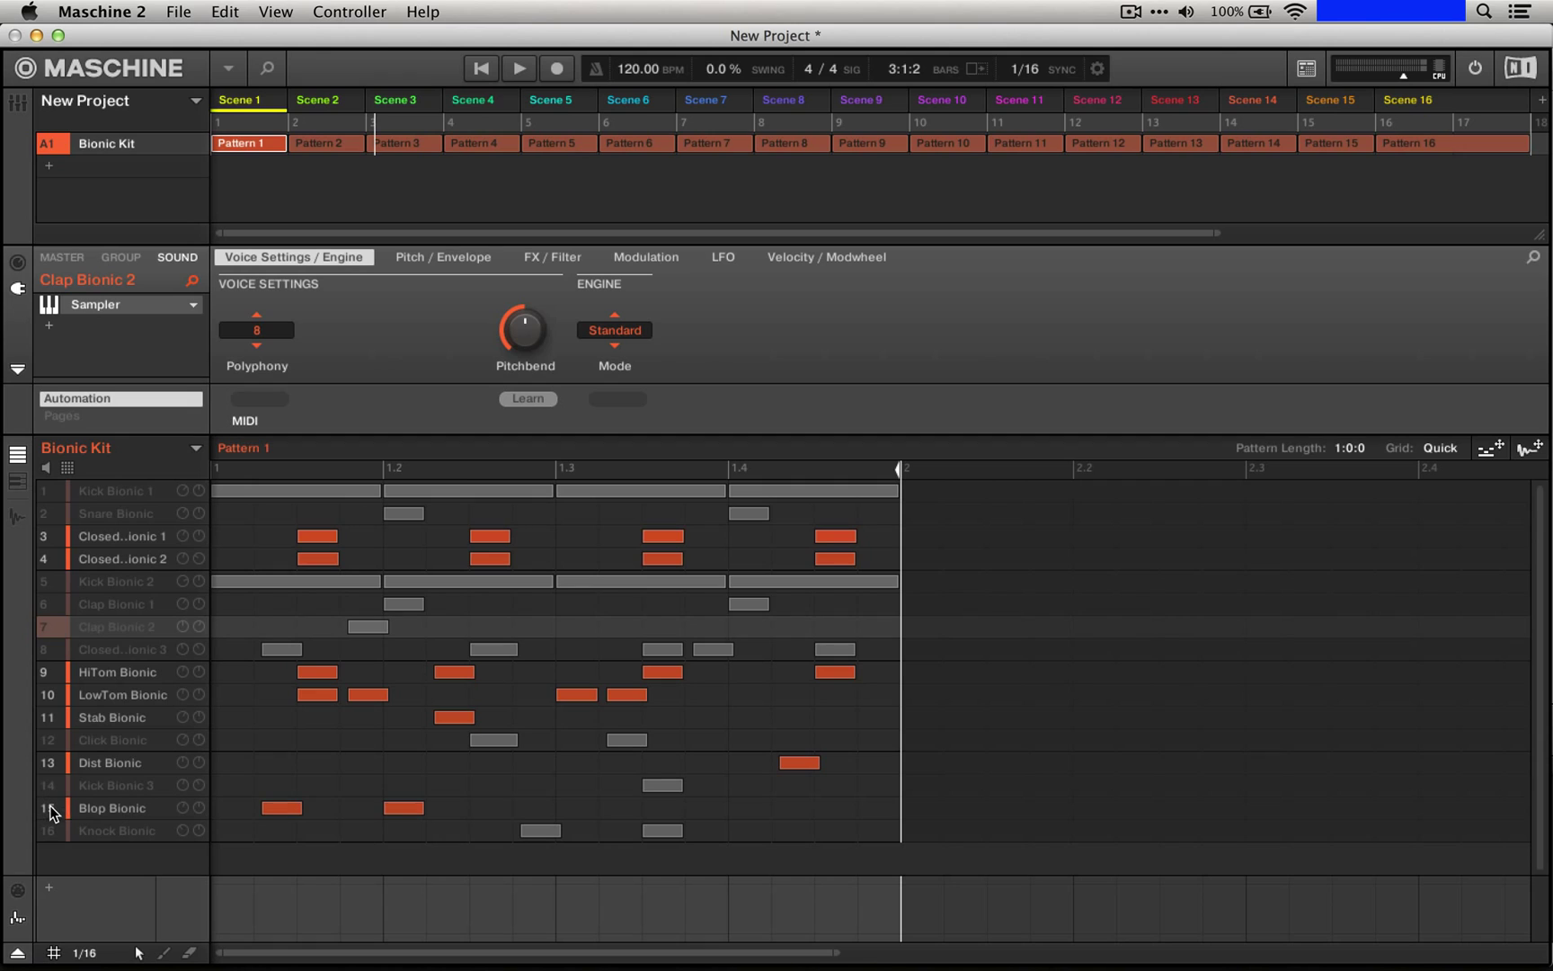
click(42, 536)
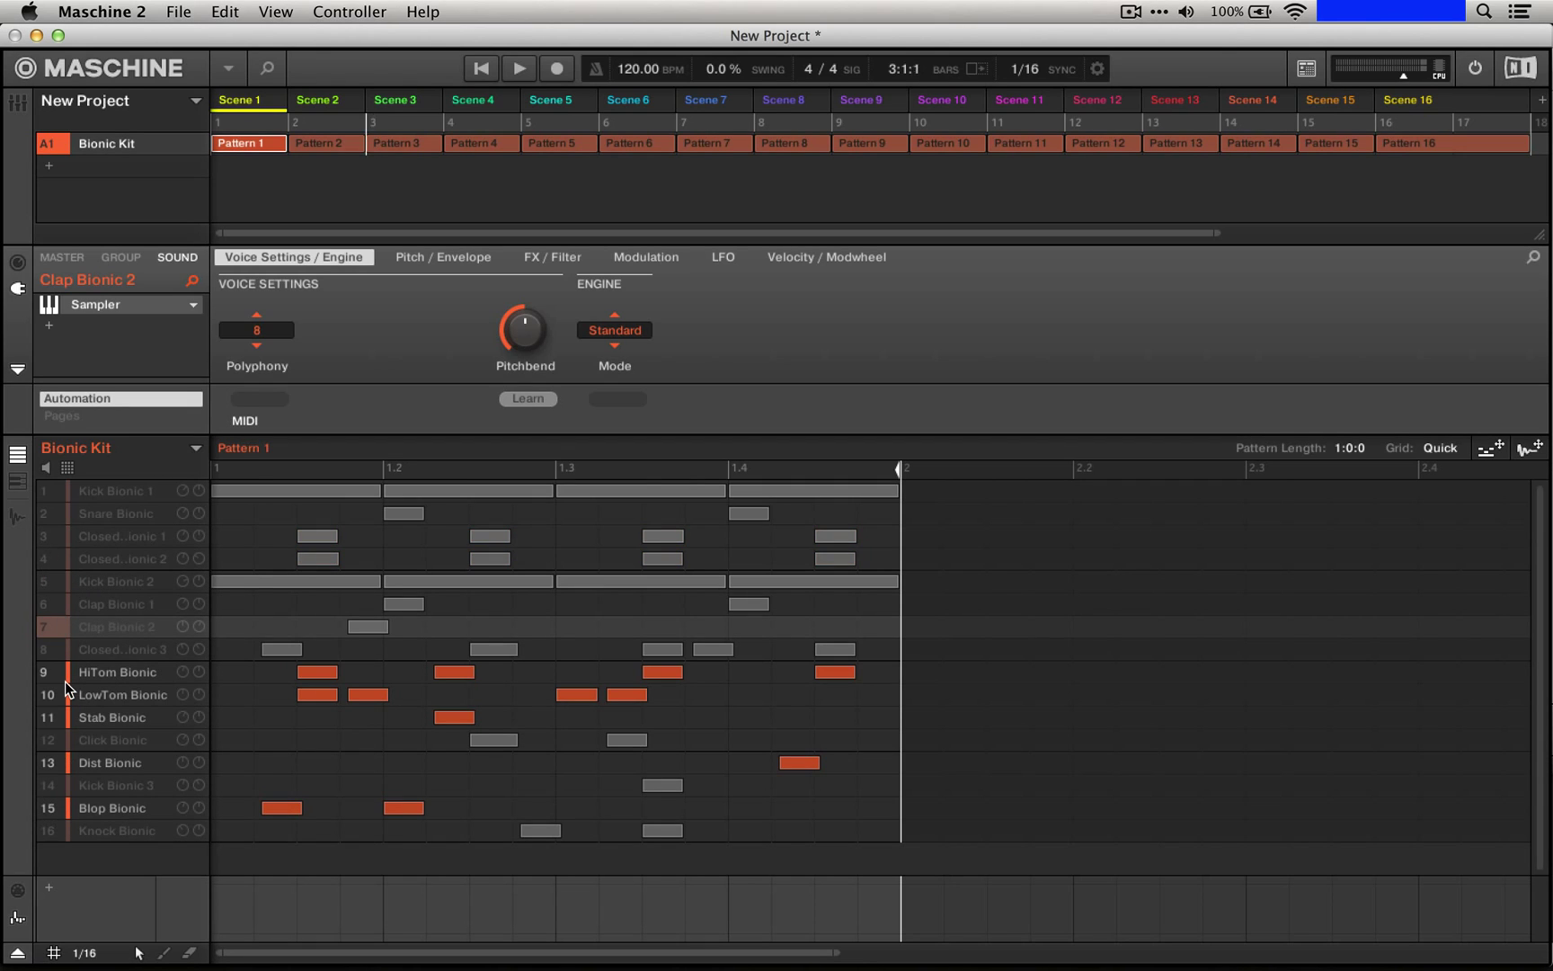
key(space)
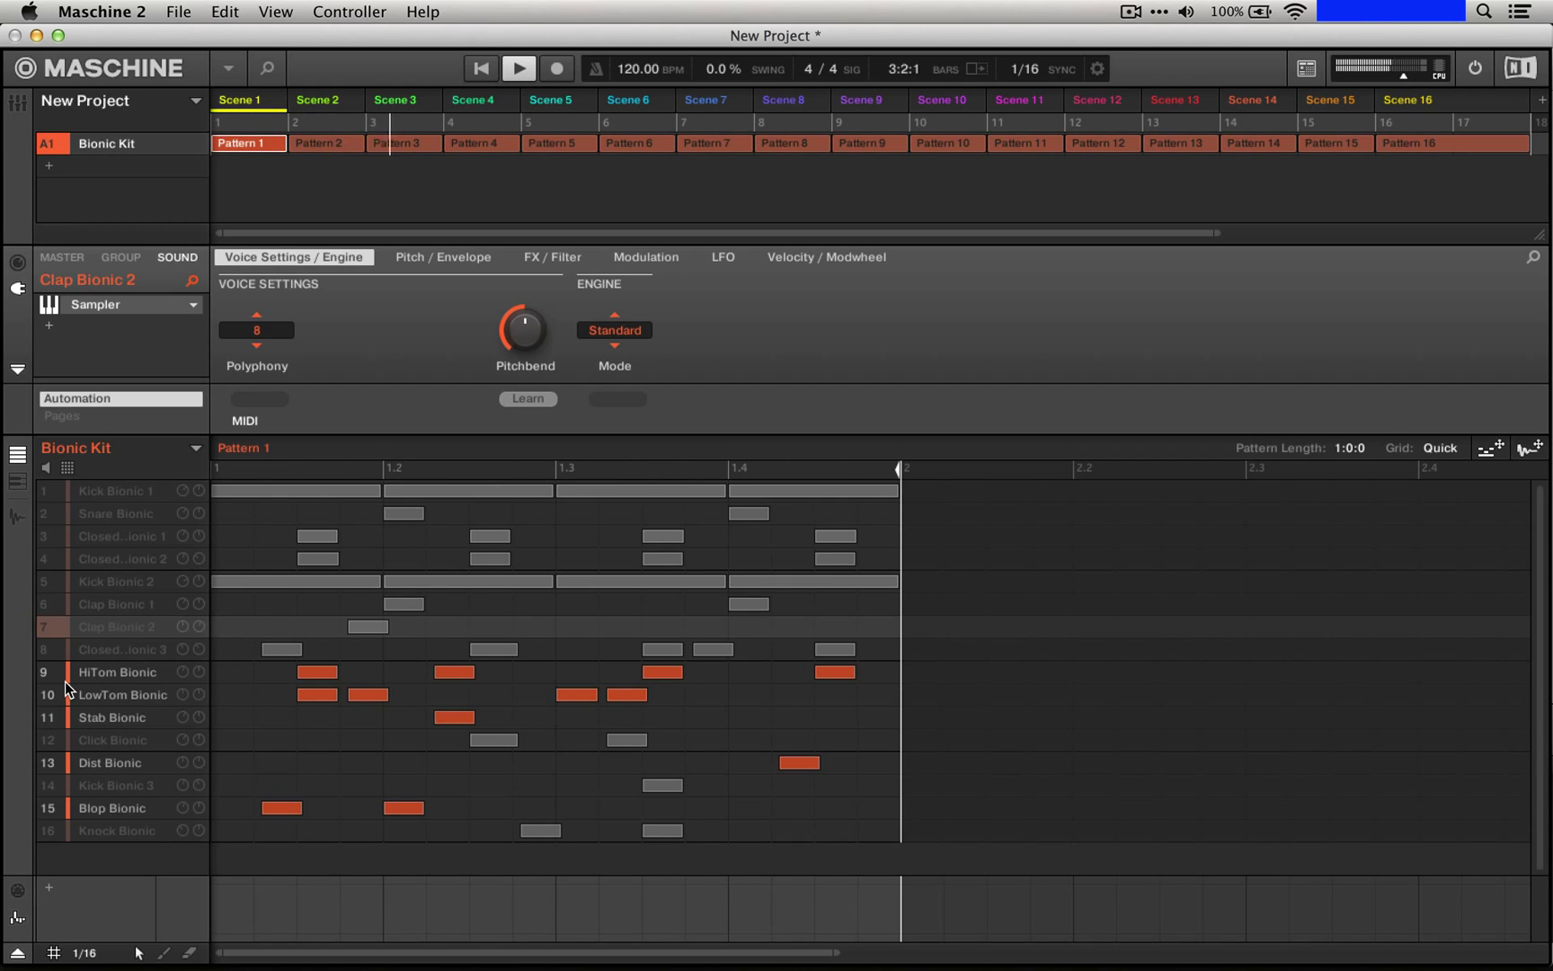
- Export that loop as audio, check Finder, then switch to Ableton Live
click(178, 11)
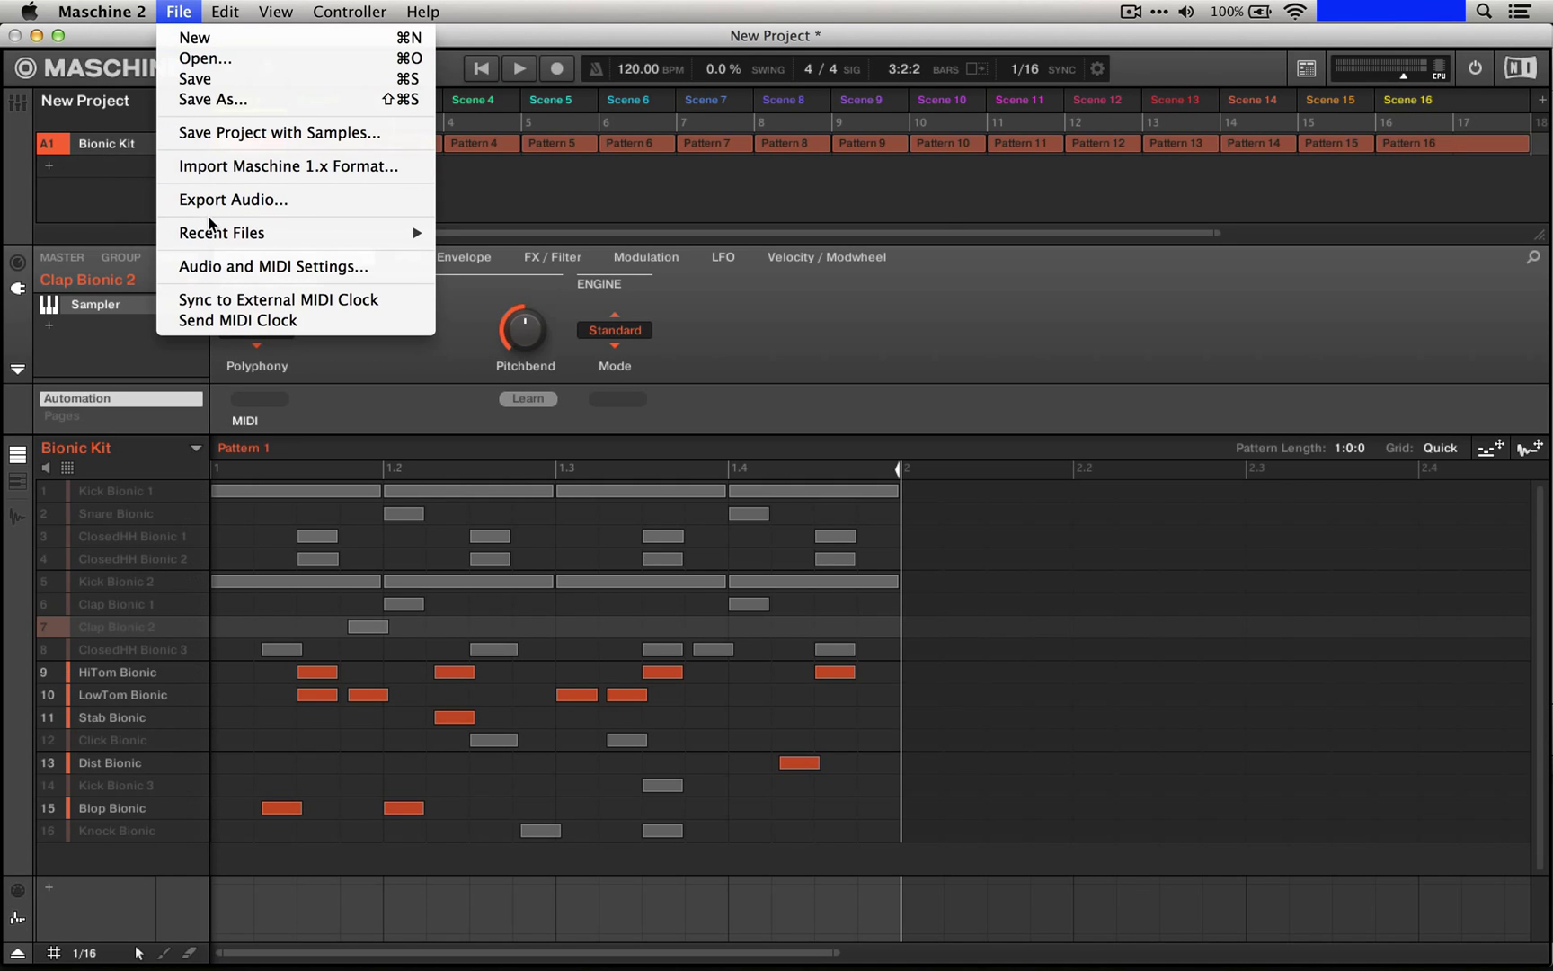
click(279, 207)
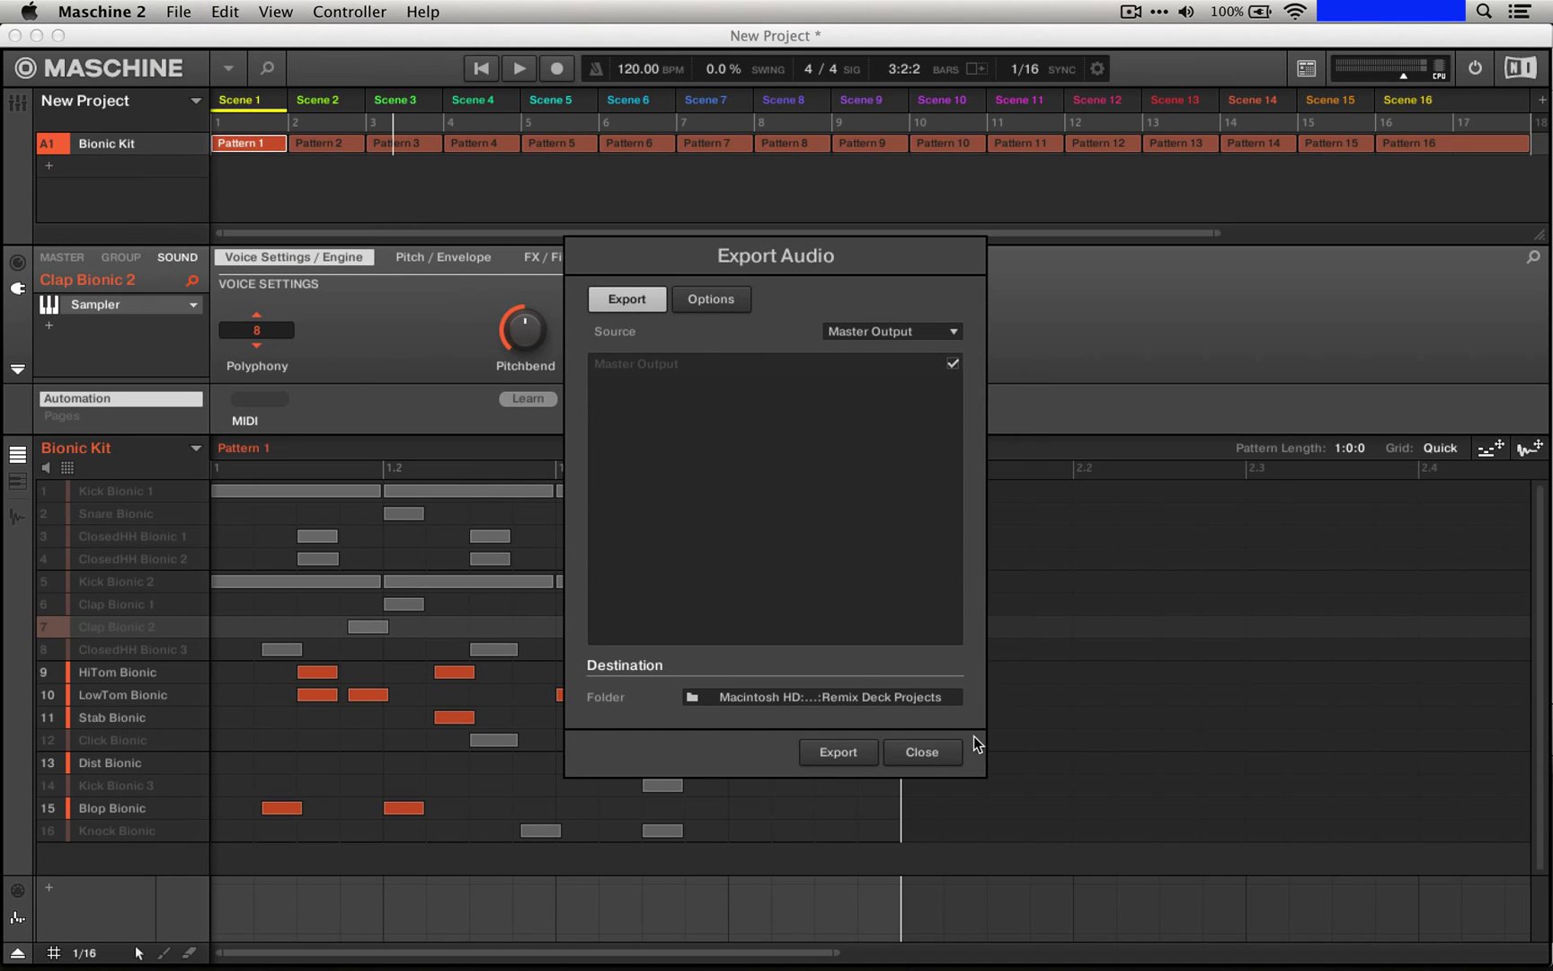
click(839, 751)
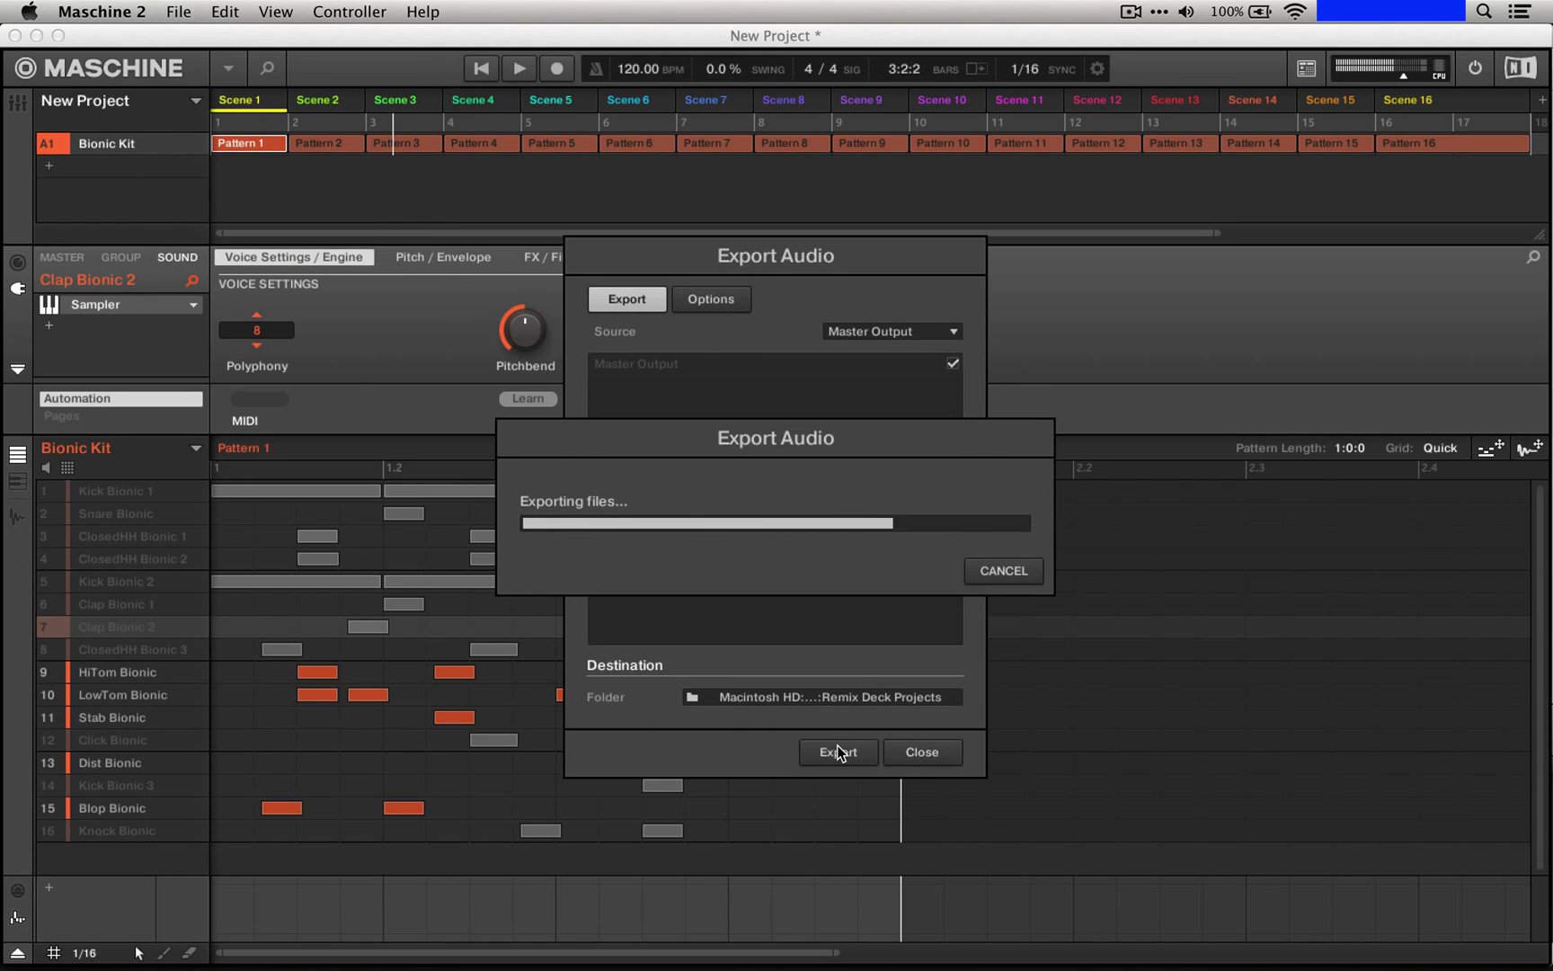
click(926, 754)
key(super+Tab)
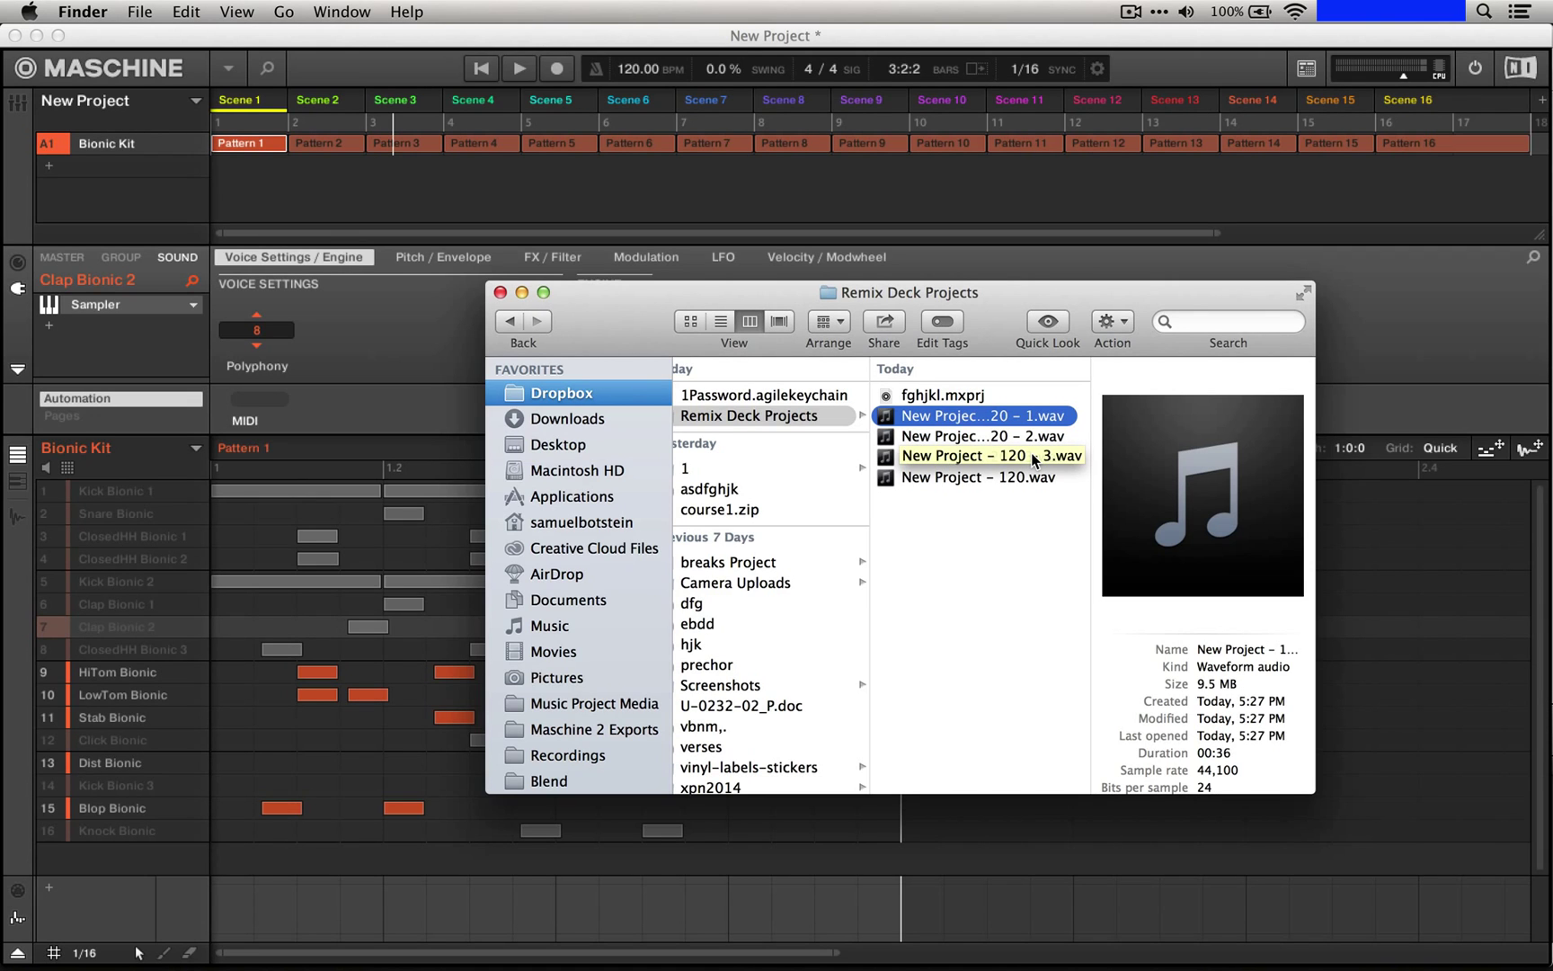
key(super+Tab)
key(super+Tab)
key(super+Tab)
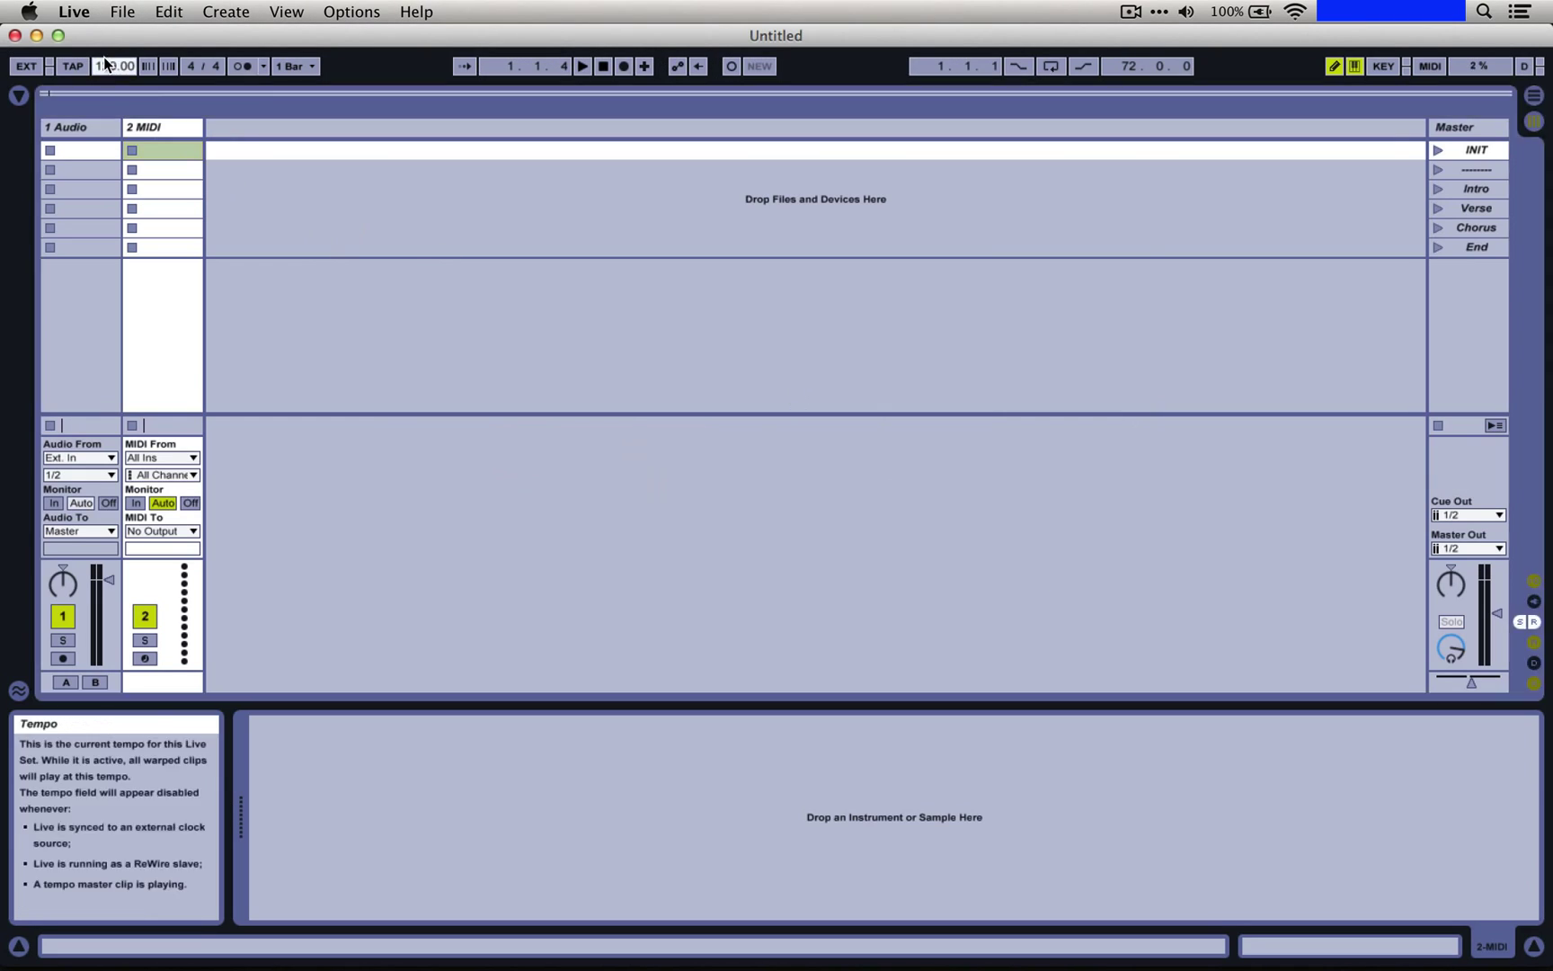
- Set the Live set's tempo to 120 BPM
click(114, 66)
text(120)
key(Return)
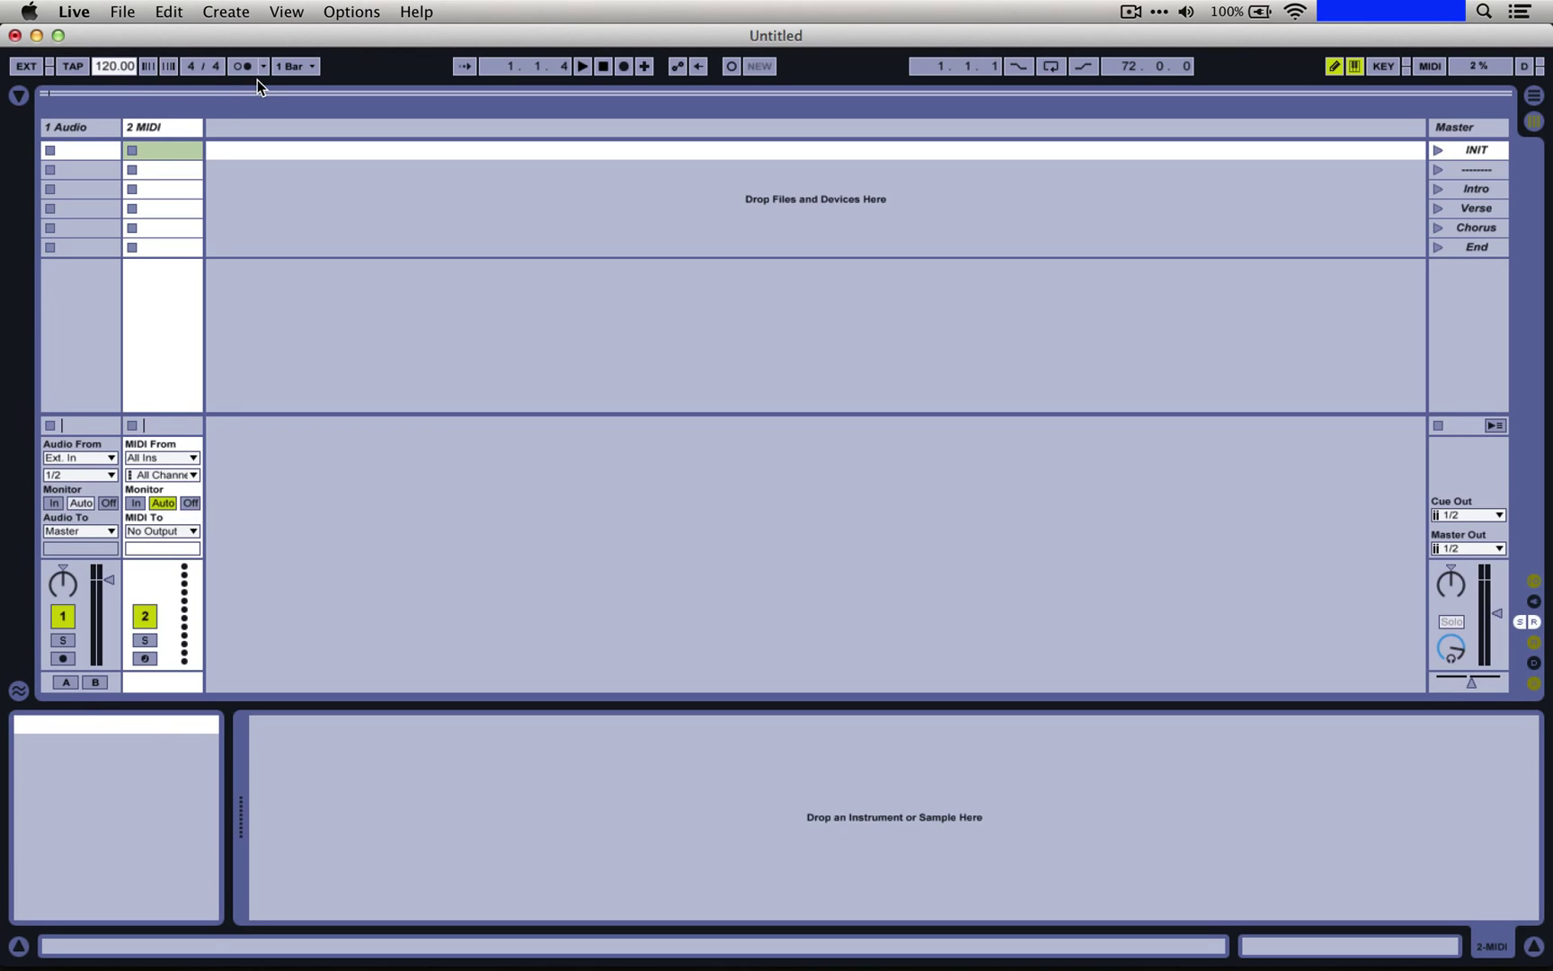
- In Arrangement View delete the 2 MIDI track, then bring up Finder's exported WAVs
key(Tab)
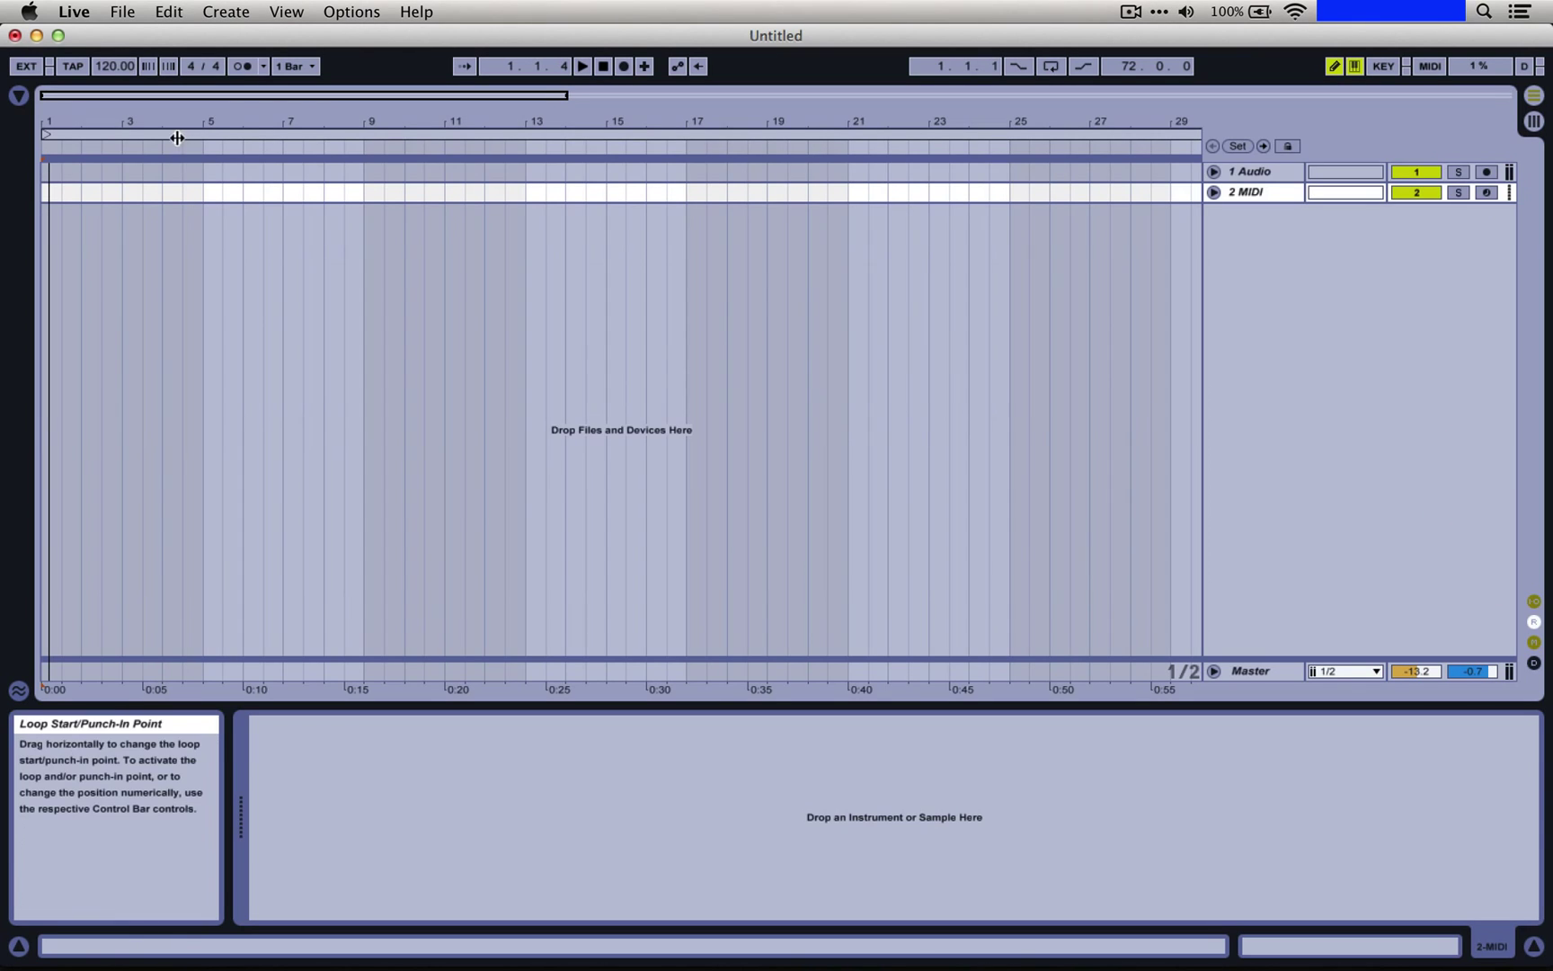
click(1251, 192)
key(Delete)
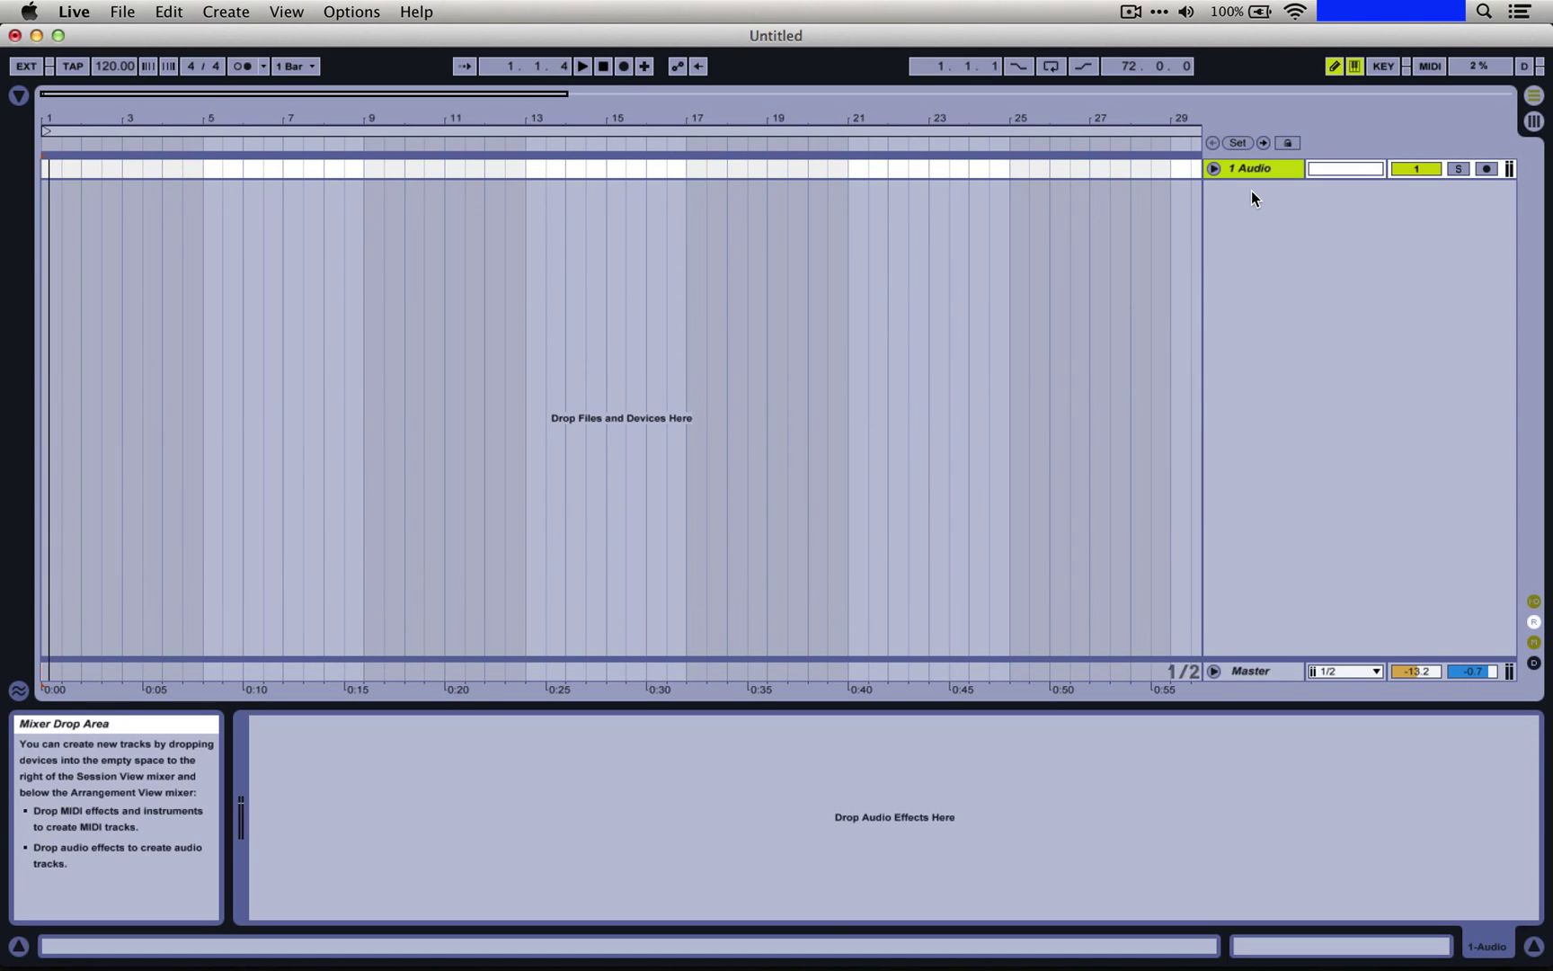
key(super+Tab)
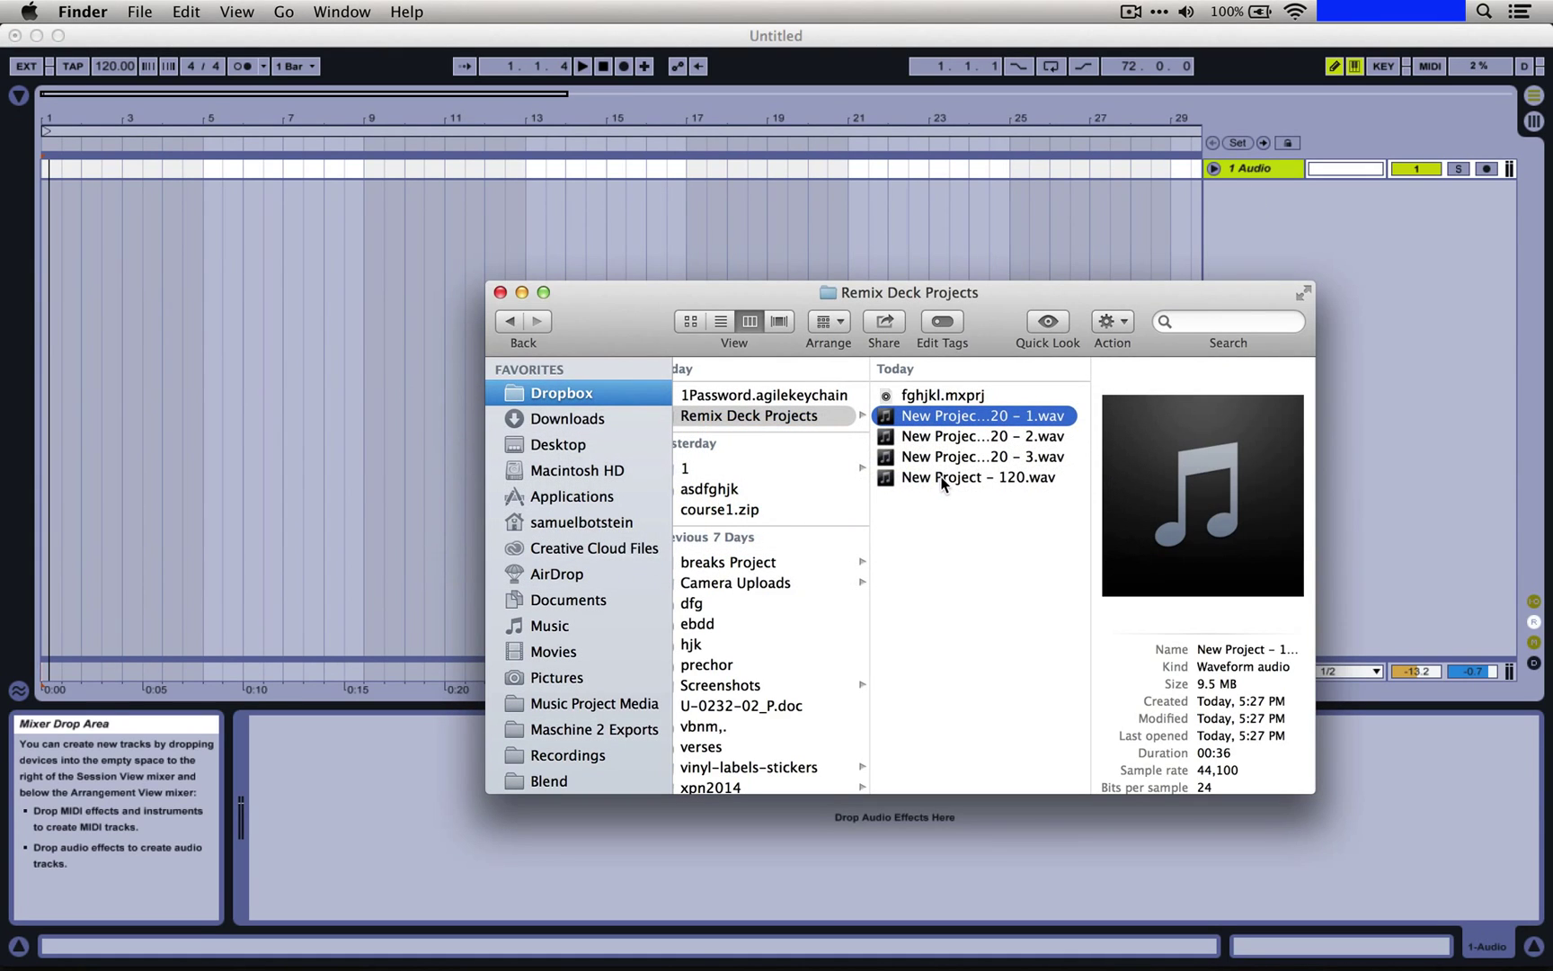
- Drop the four exported WAVs from Finder onto separate audio tracks in the arrangement
click(941, 477)
shift+click(1038, 423)
drag(1038, 423, 43, 177)
key(super)
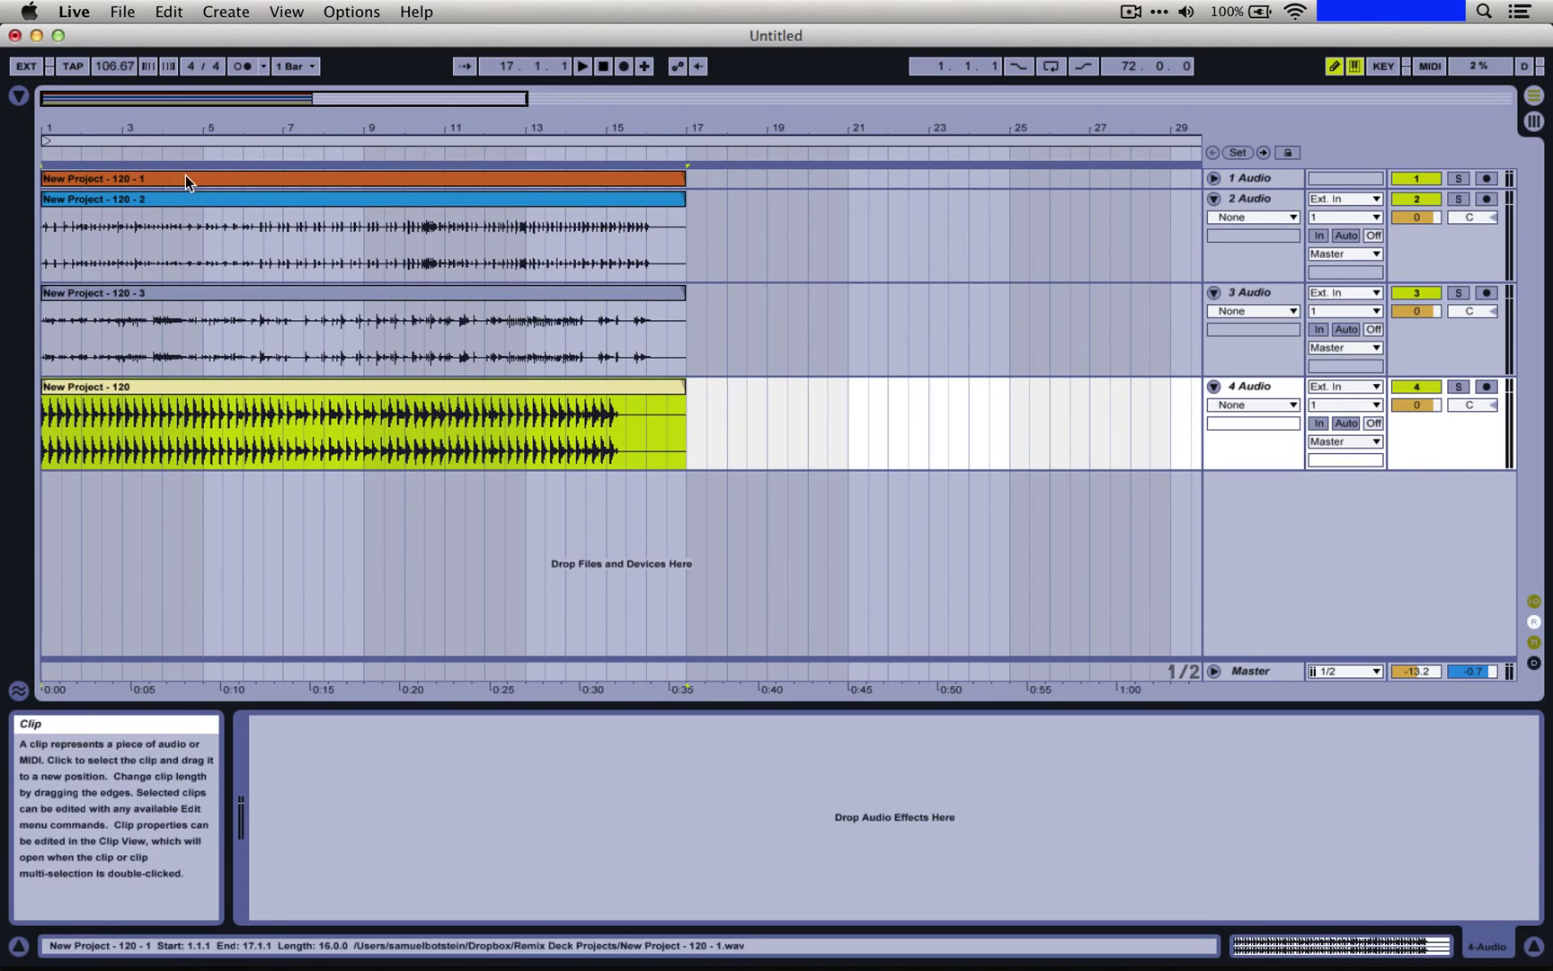
- Restore the tempo to 120 BPM and open the first clip's details
click(103, 69)
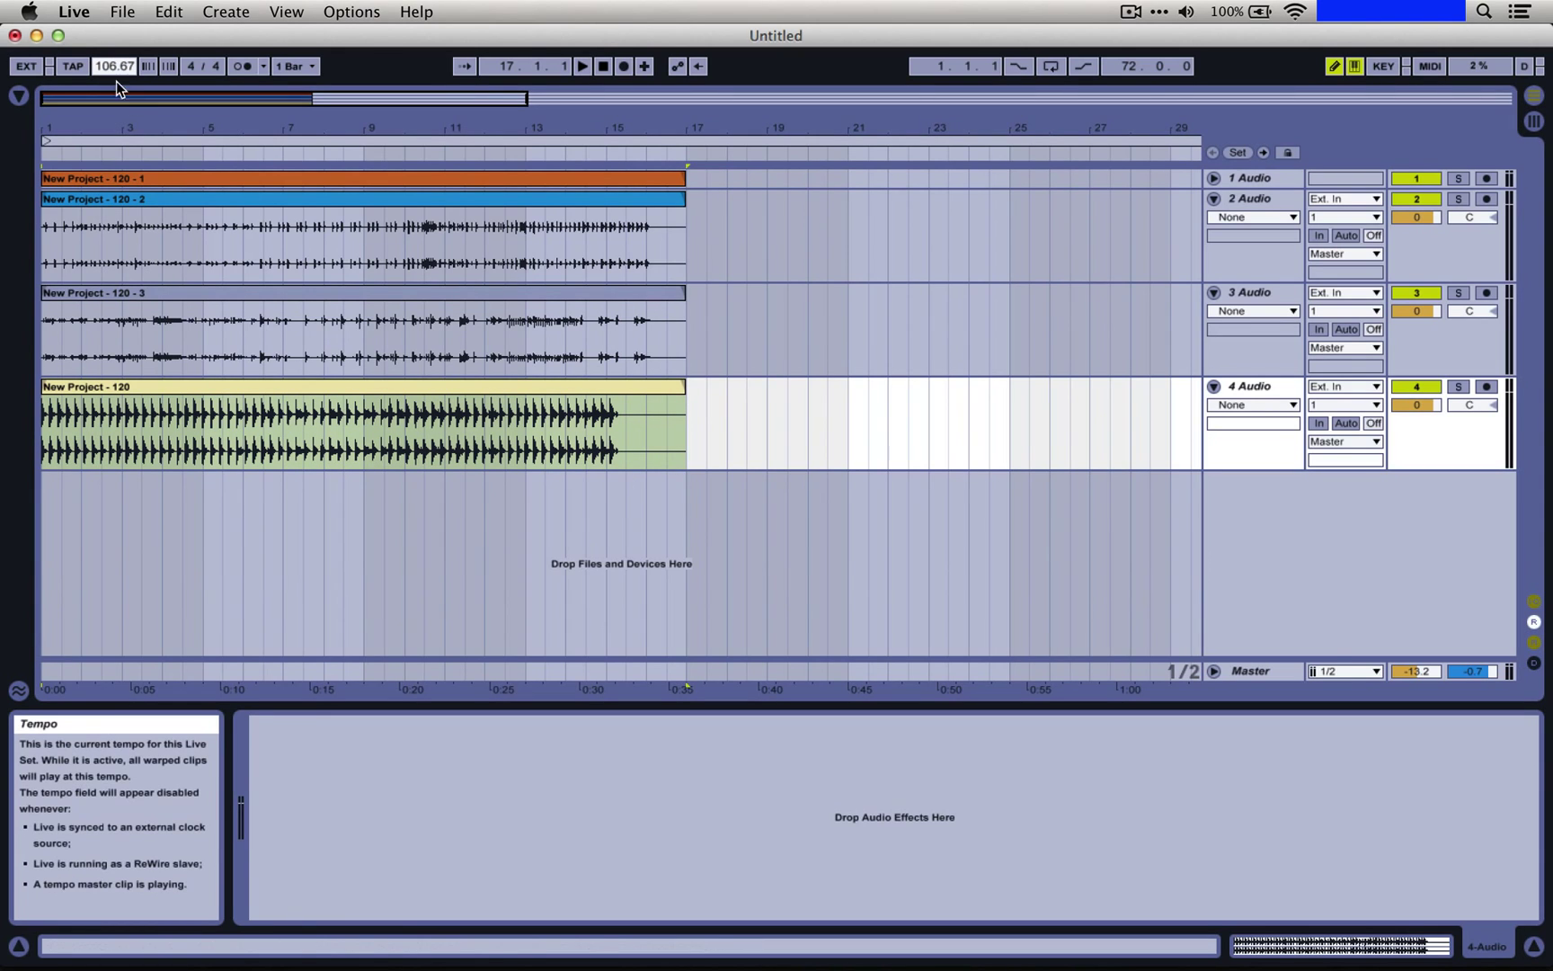
text(120)
key(Return)
double_click(184, 174)
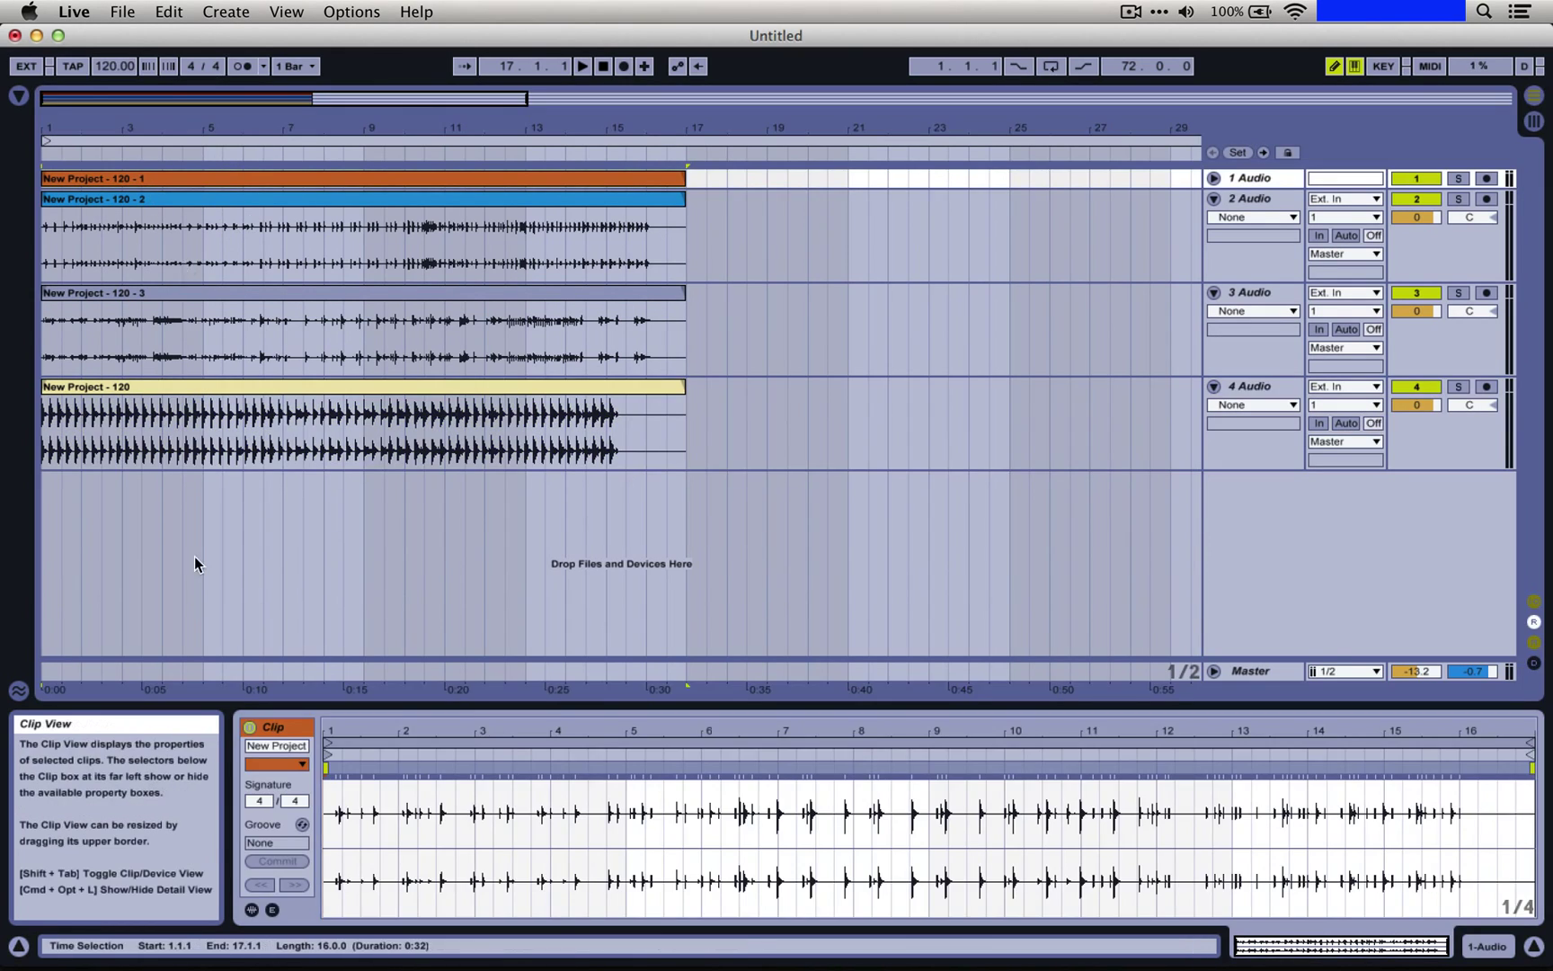
- Set the Seg. BPM of clips New Project - 120 - 2 and - 3 to 120
click(252, 908)
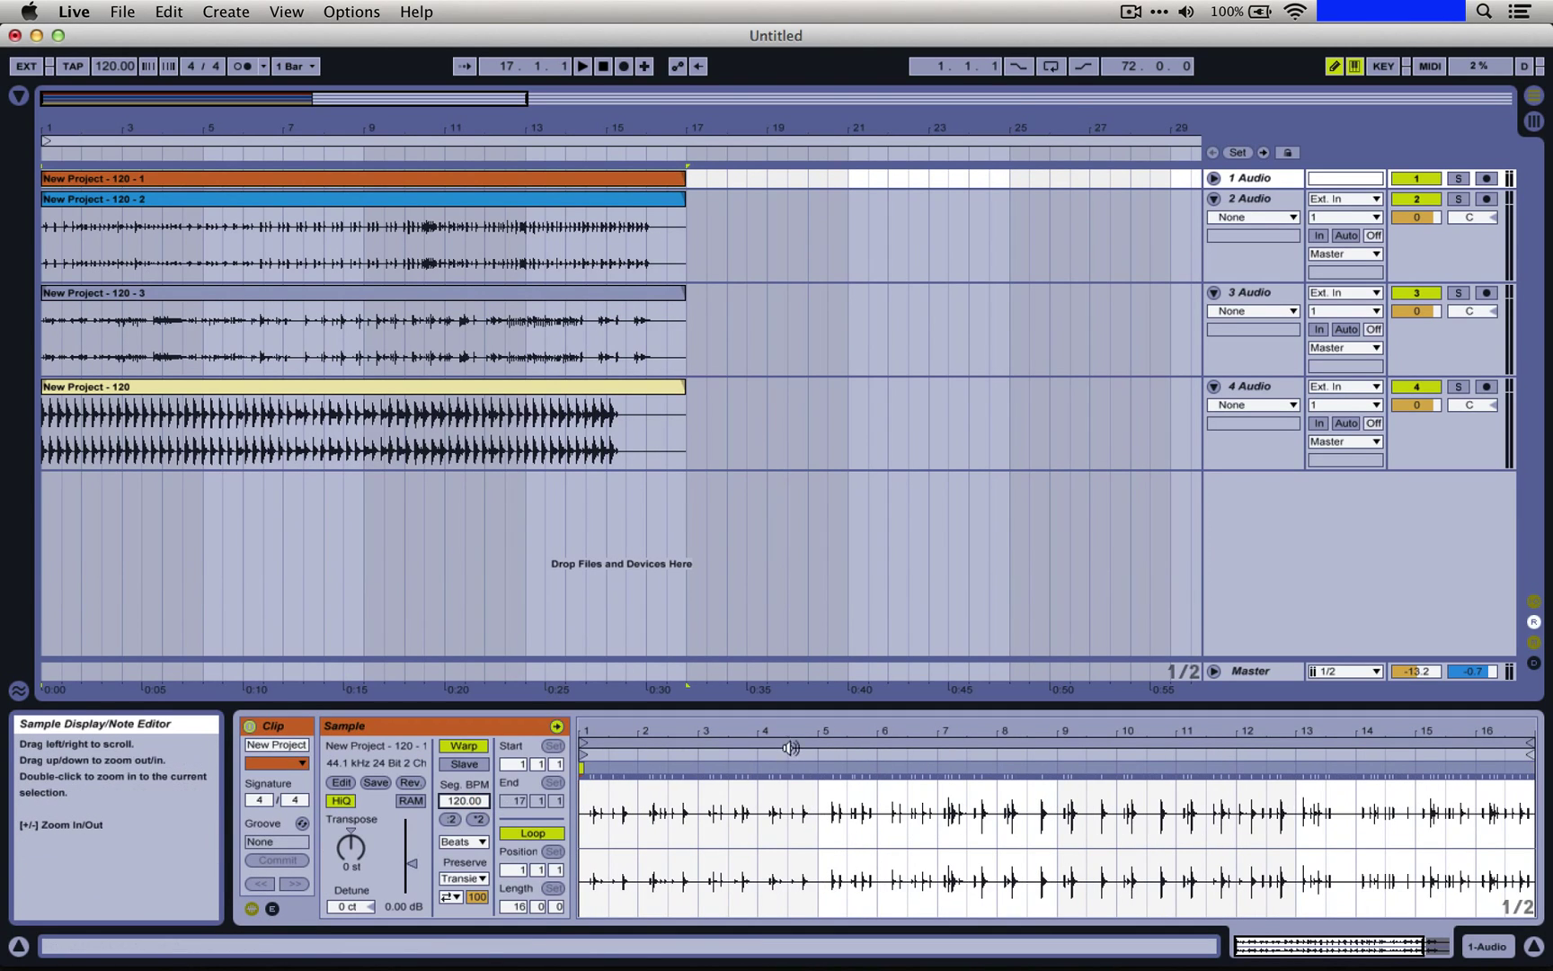
click(526, 220)
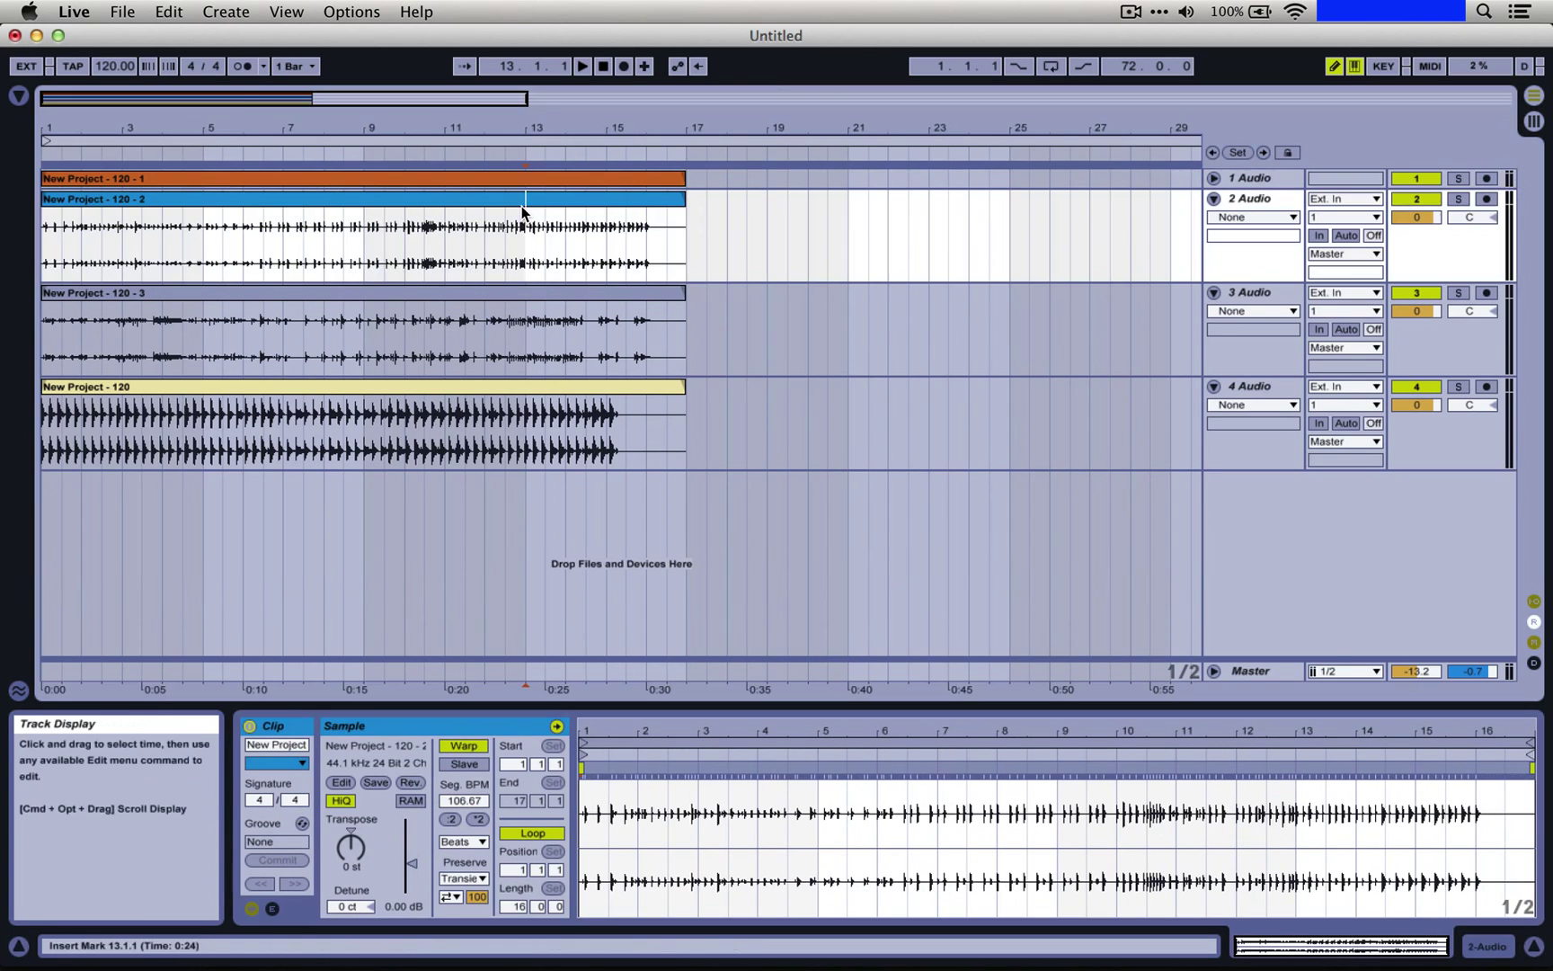
click(451, 803)
text(120)
key(Return)
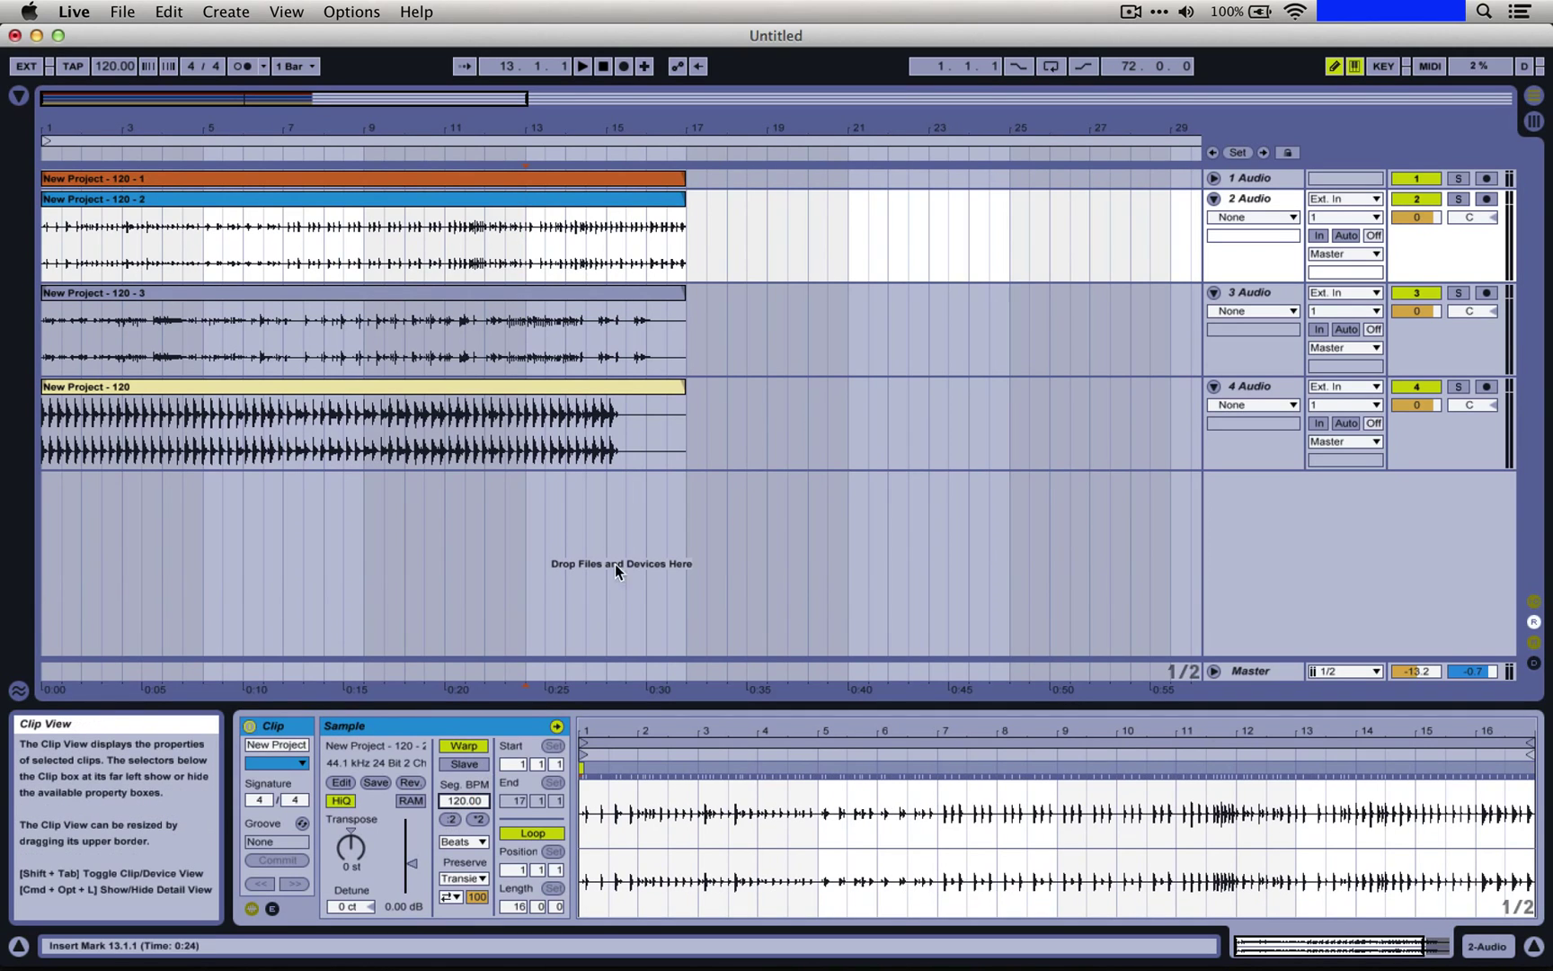
click(598, 289)
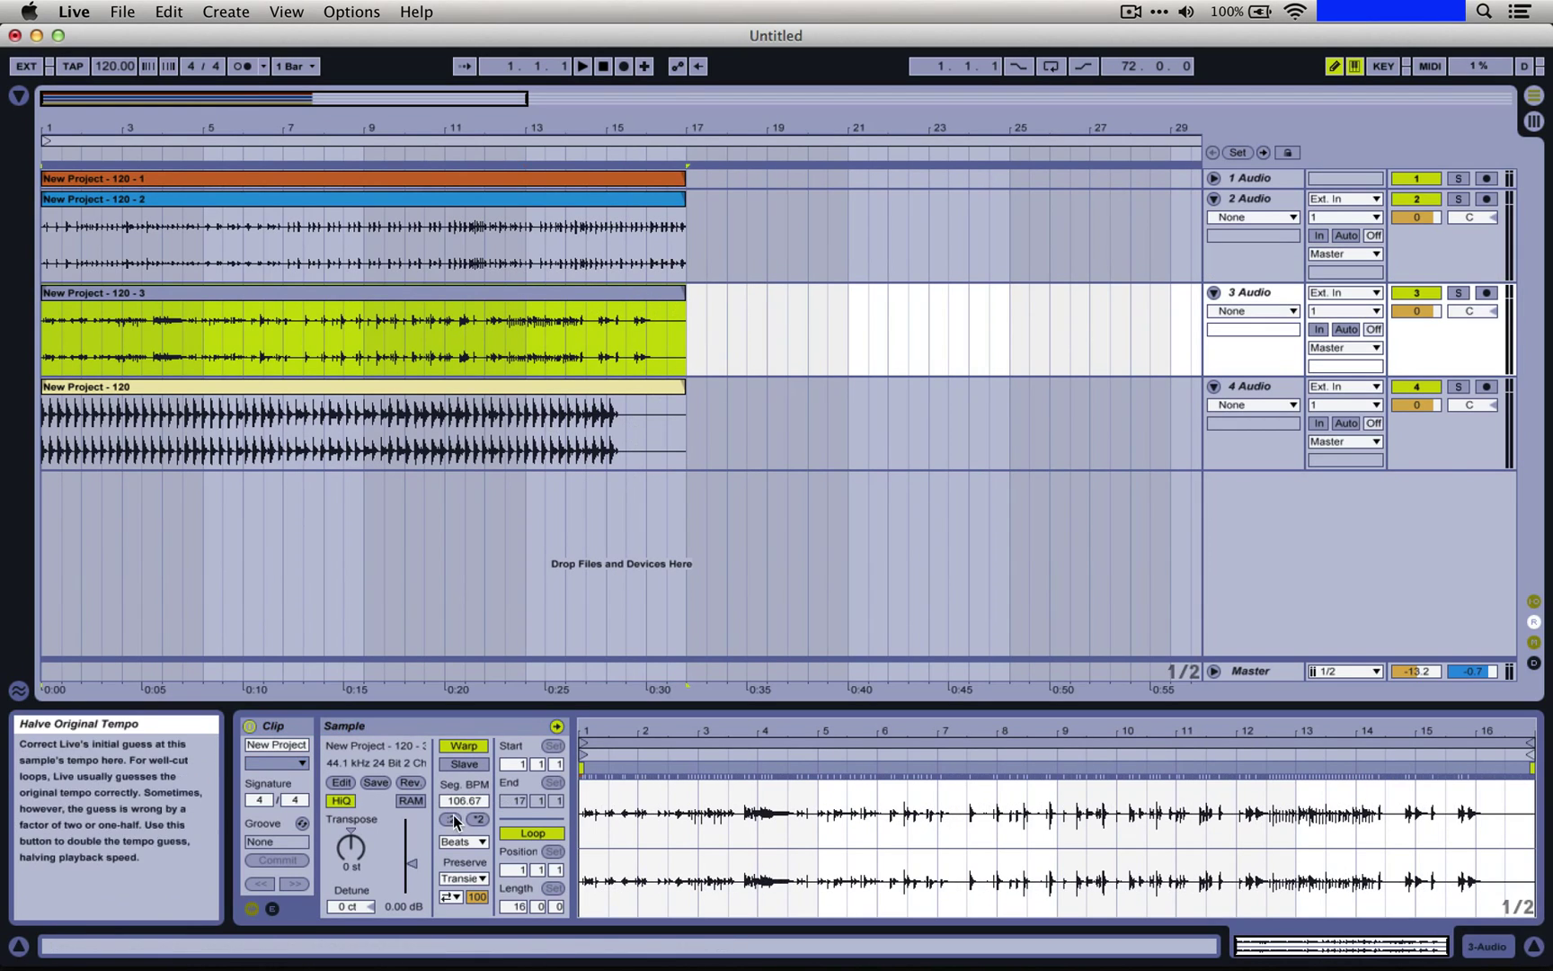
click(464, 800)
text(120)
key(Return)
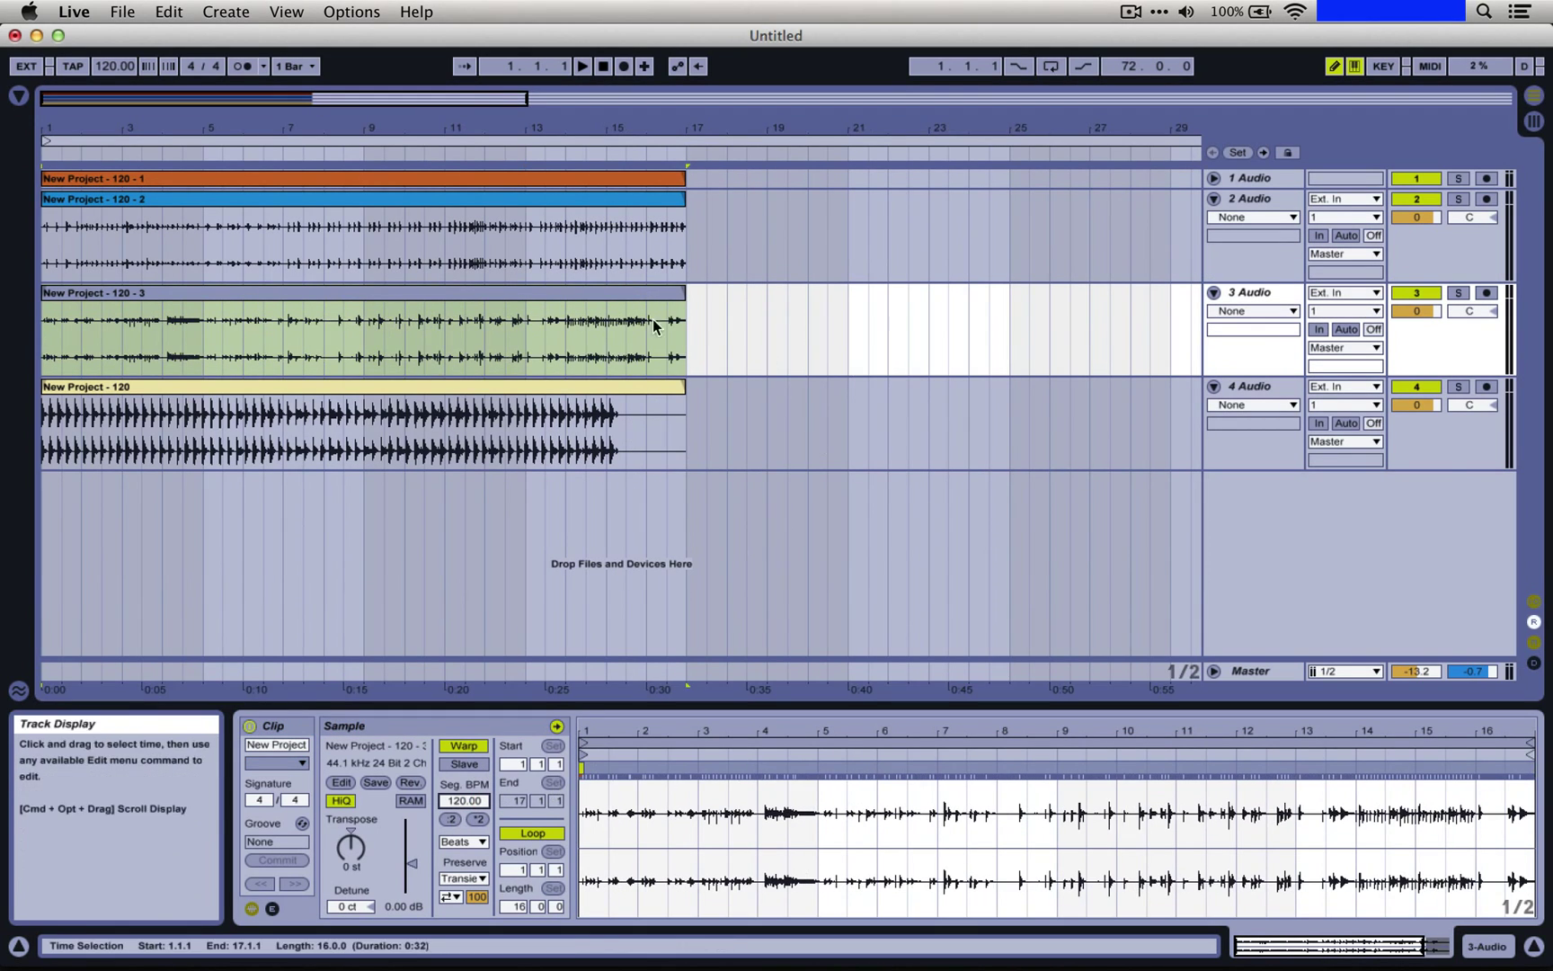
- Set the New Project - 120 clip to 120 BPM and zoom to bars 1–5
click(544, 385)
click(448, 804)
text(120)
key(Return)
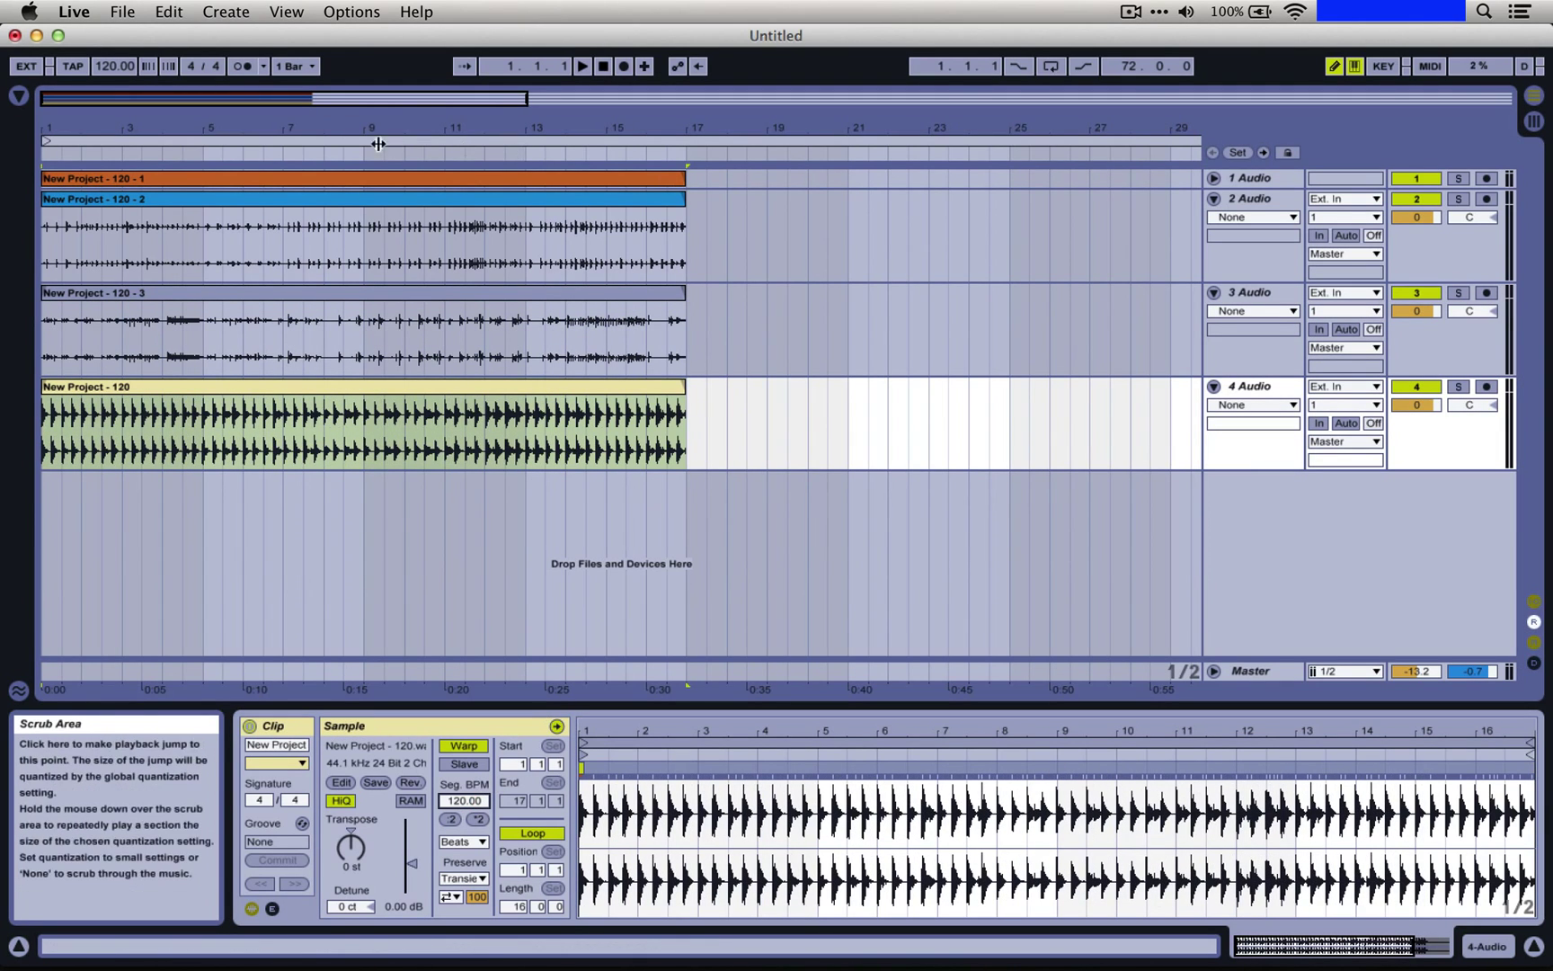
drag(364, 141, 513, 279)
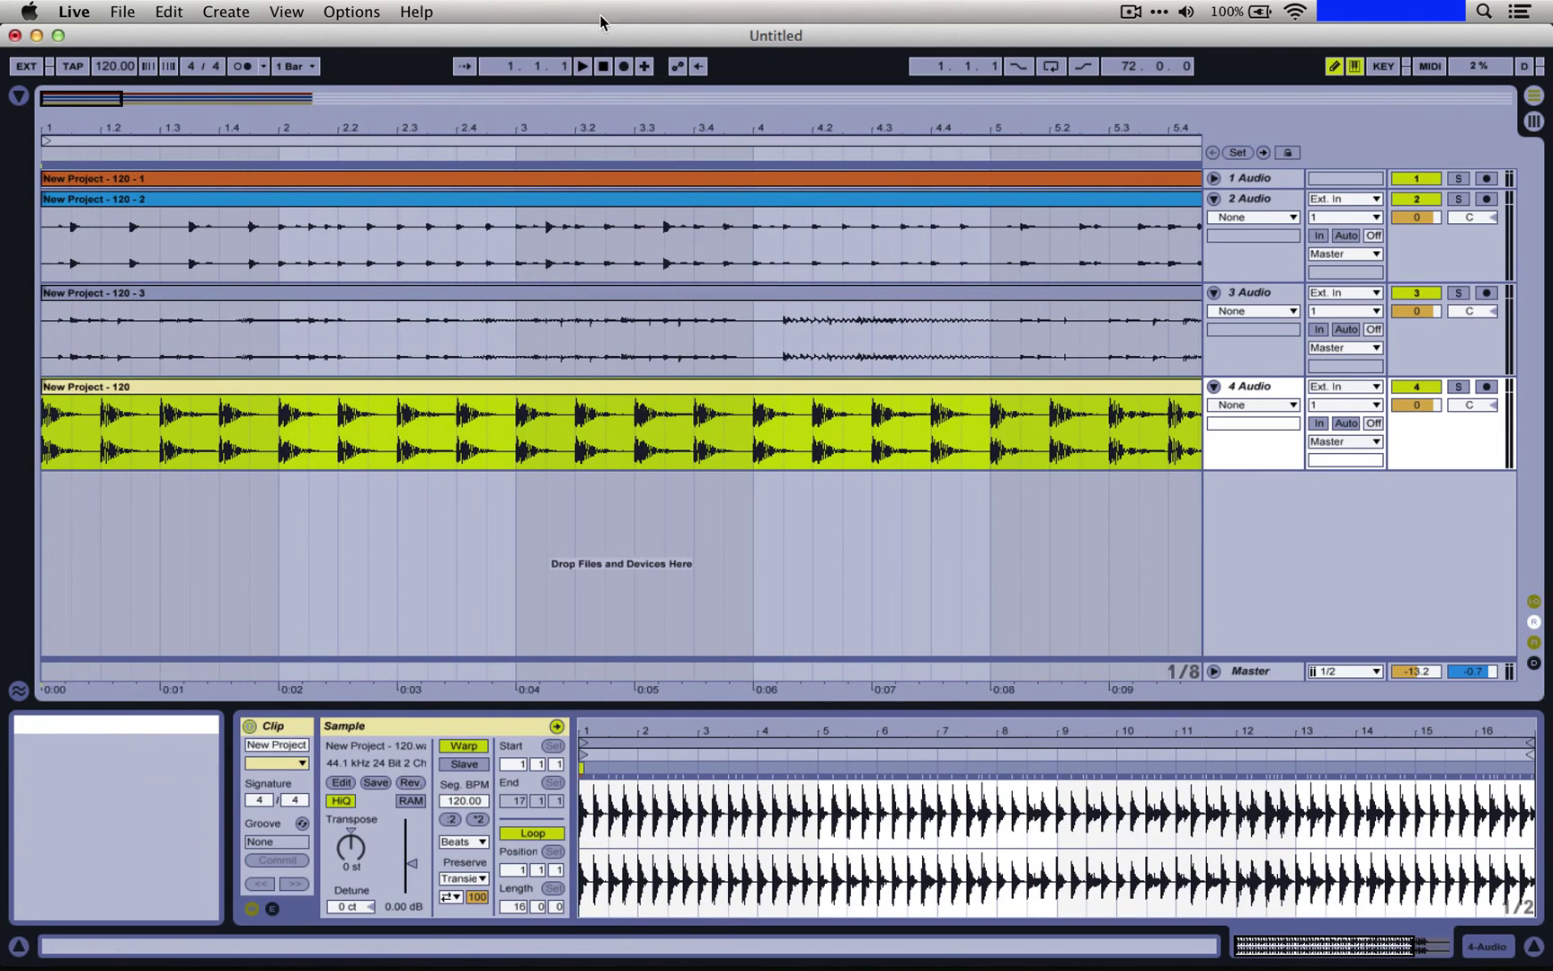
- Play the four stems together to check alignment, silence Maschine 2, then stop Live's playback
click(581, 66)
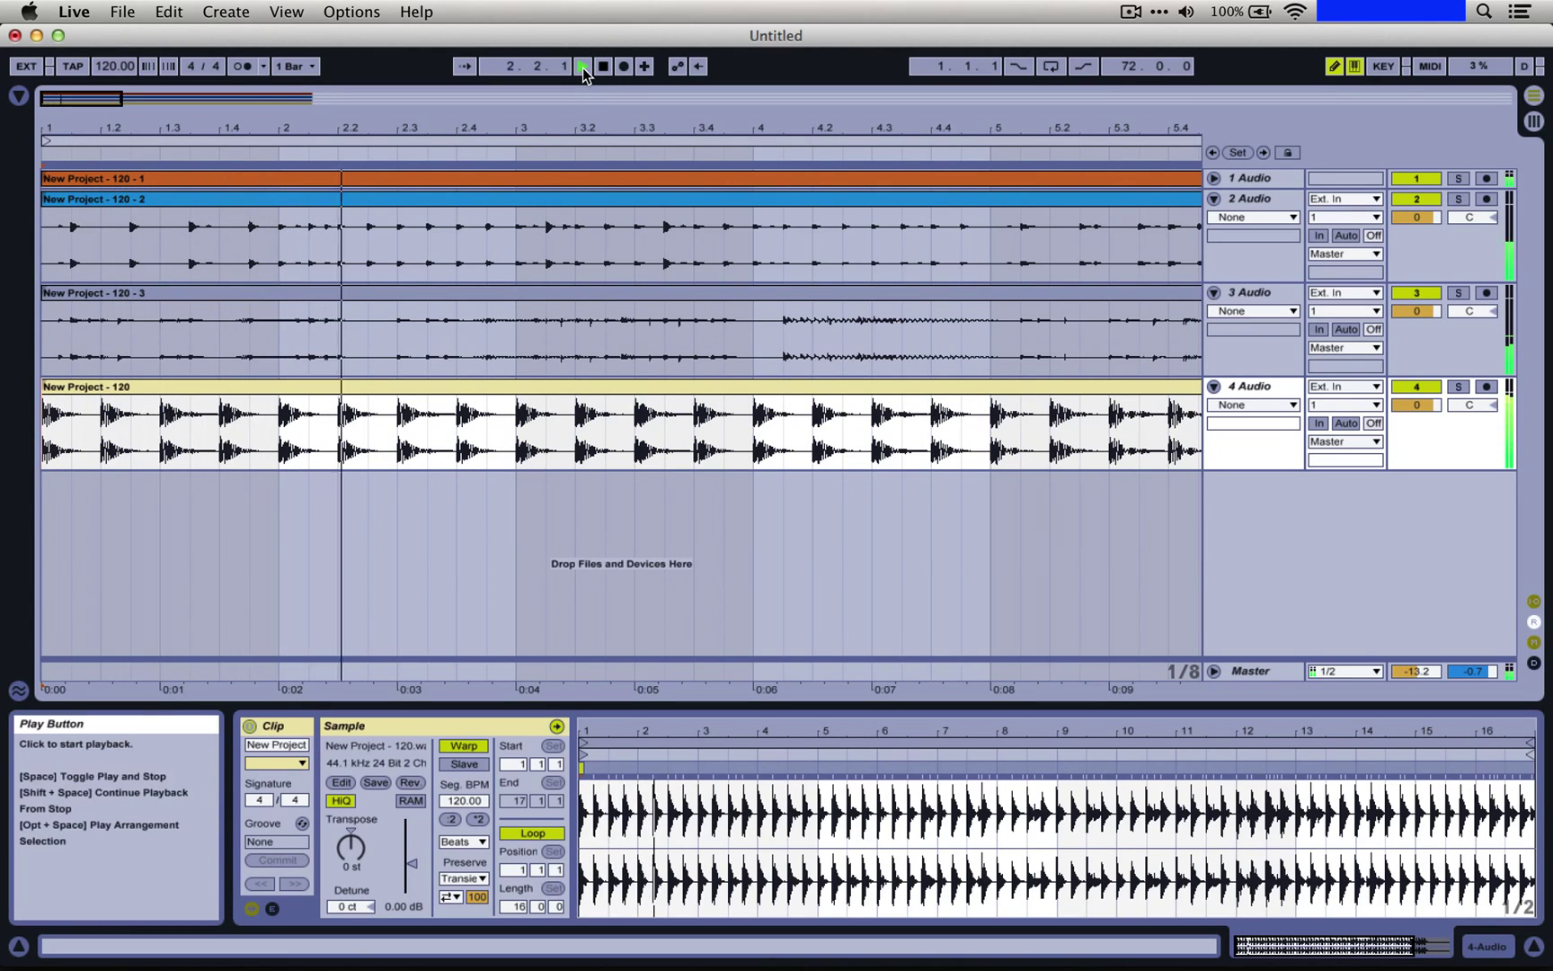
key(space)
key(super+Tab)
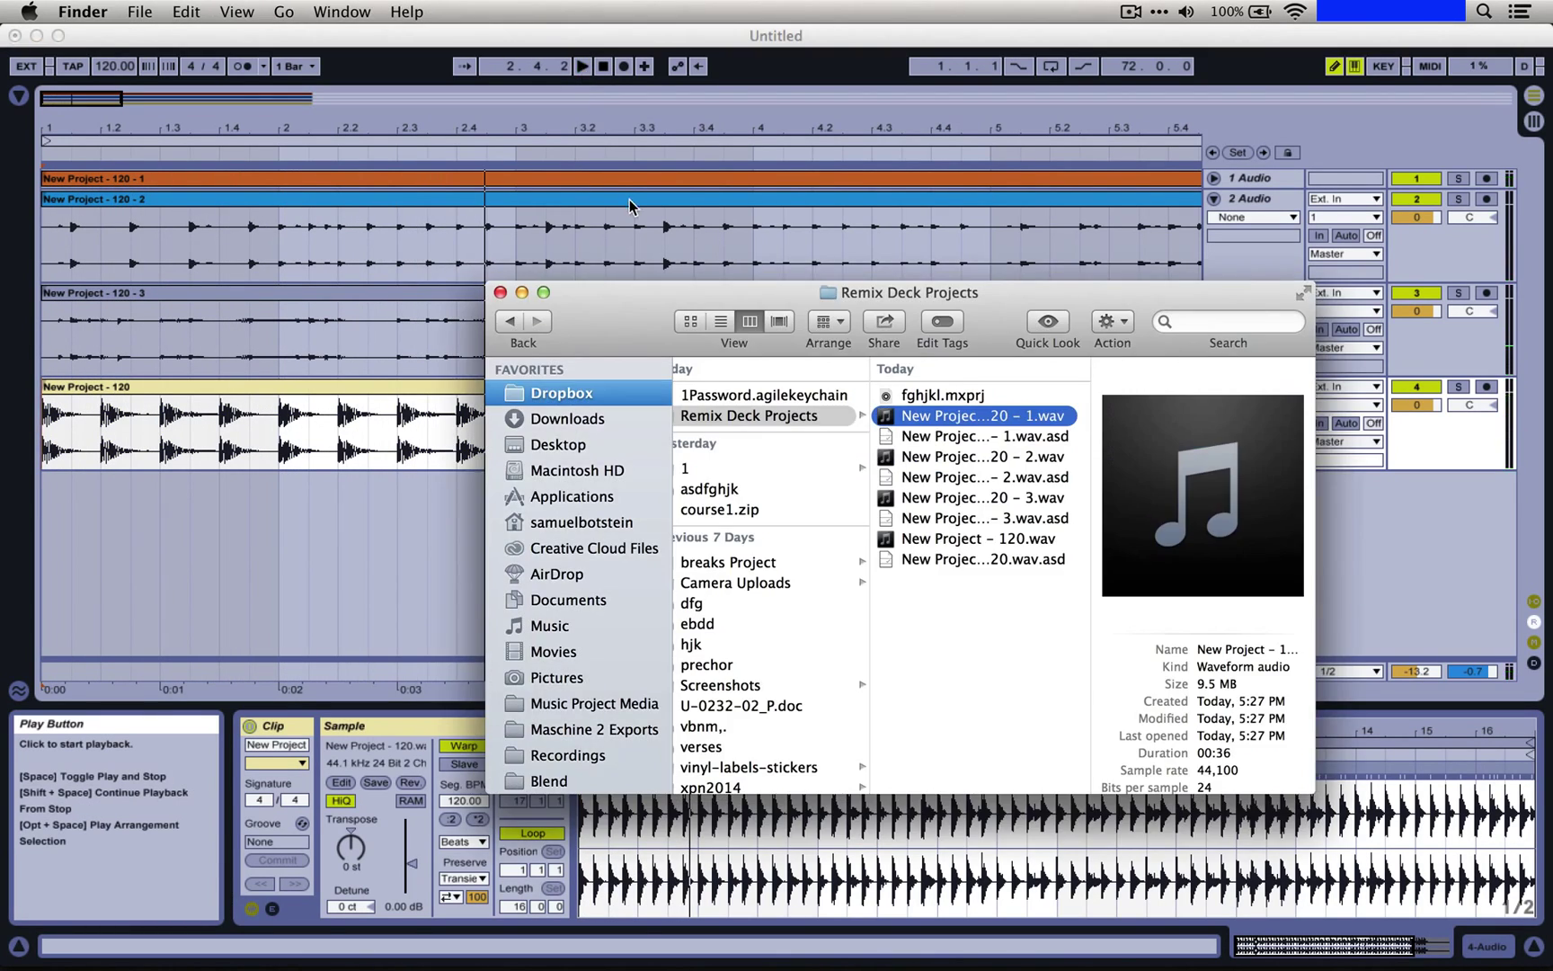
key(super+Tab)
key(super+Tab)
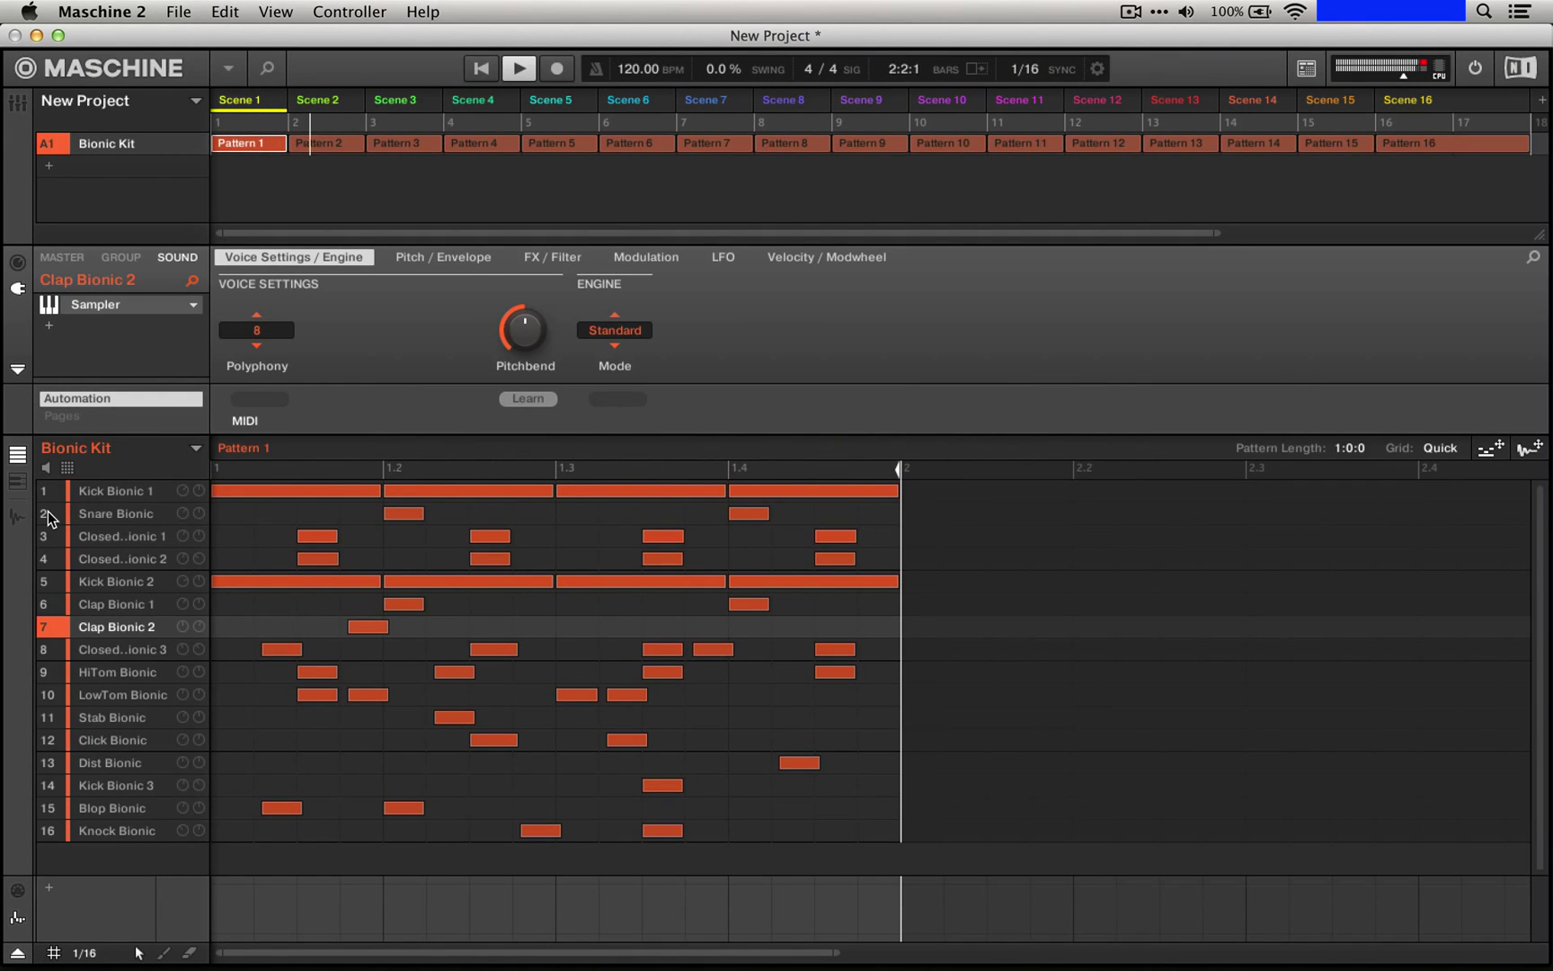
key(space)
key(super+Tab)
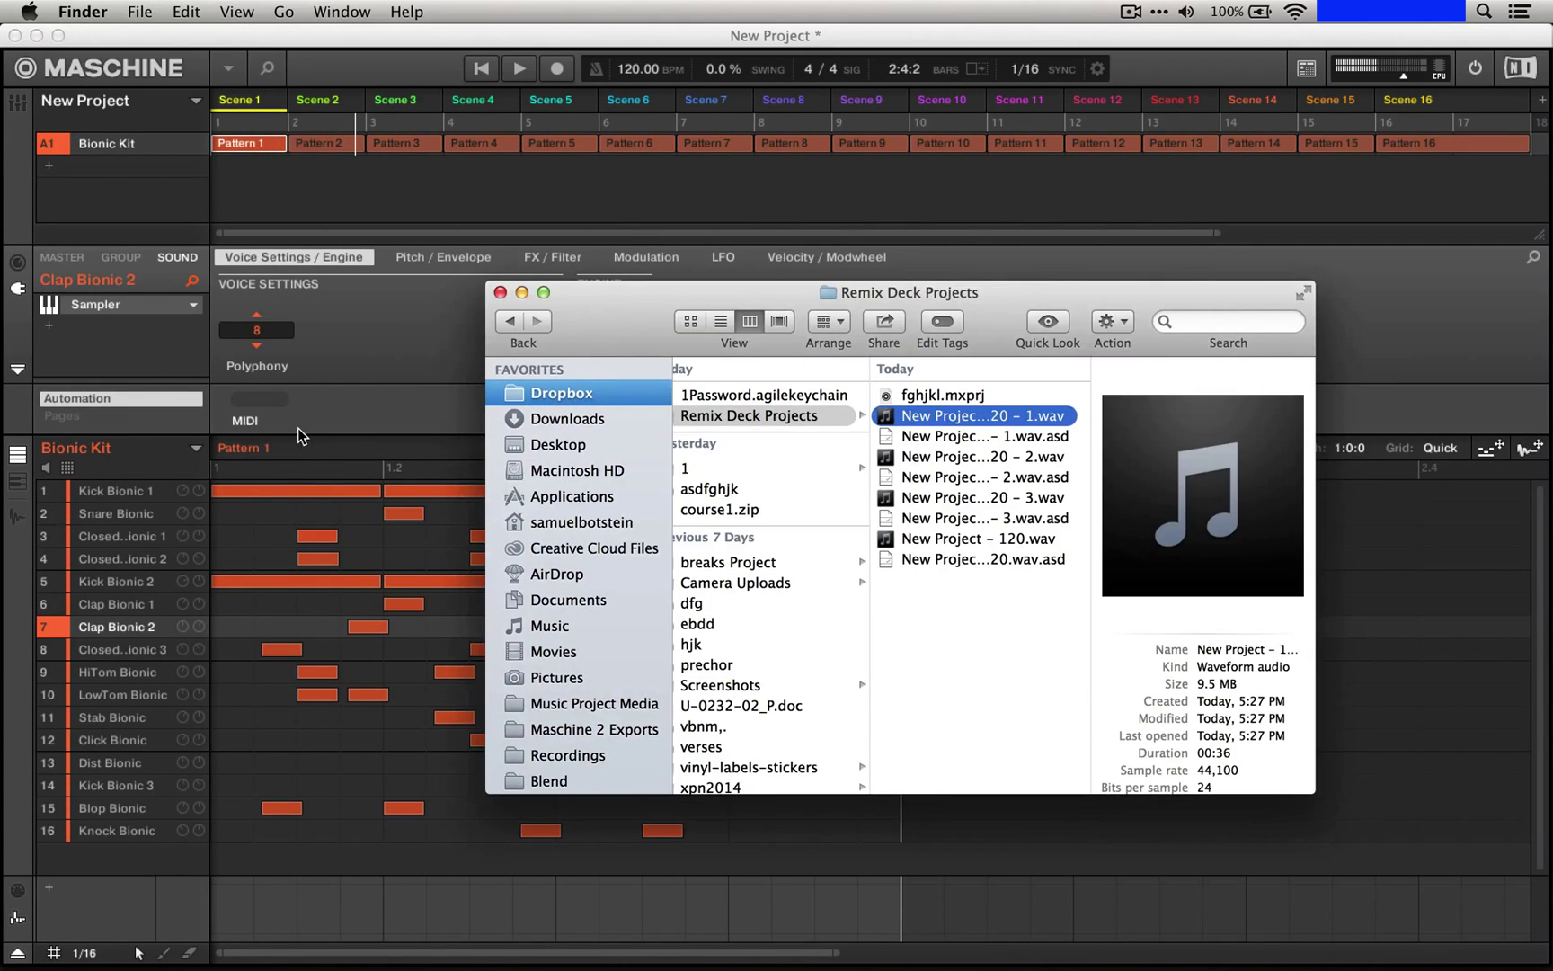
key(super+Tab)
key(super+Tab)
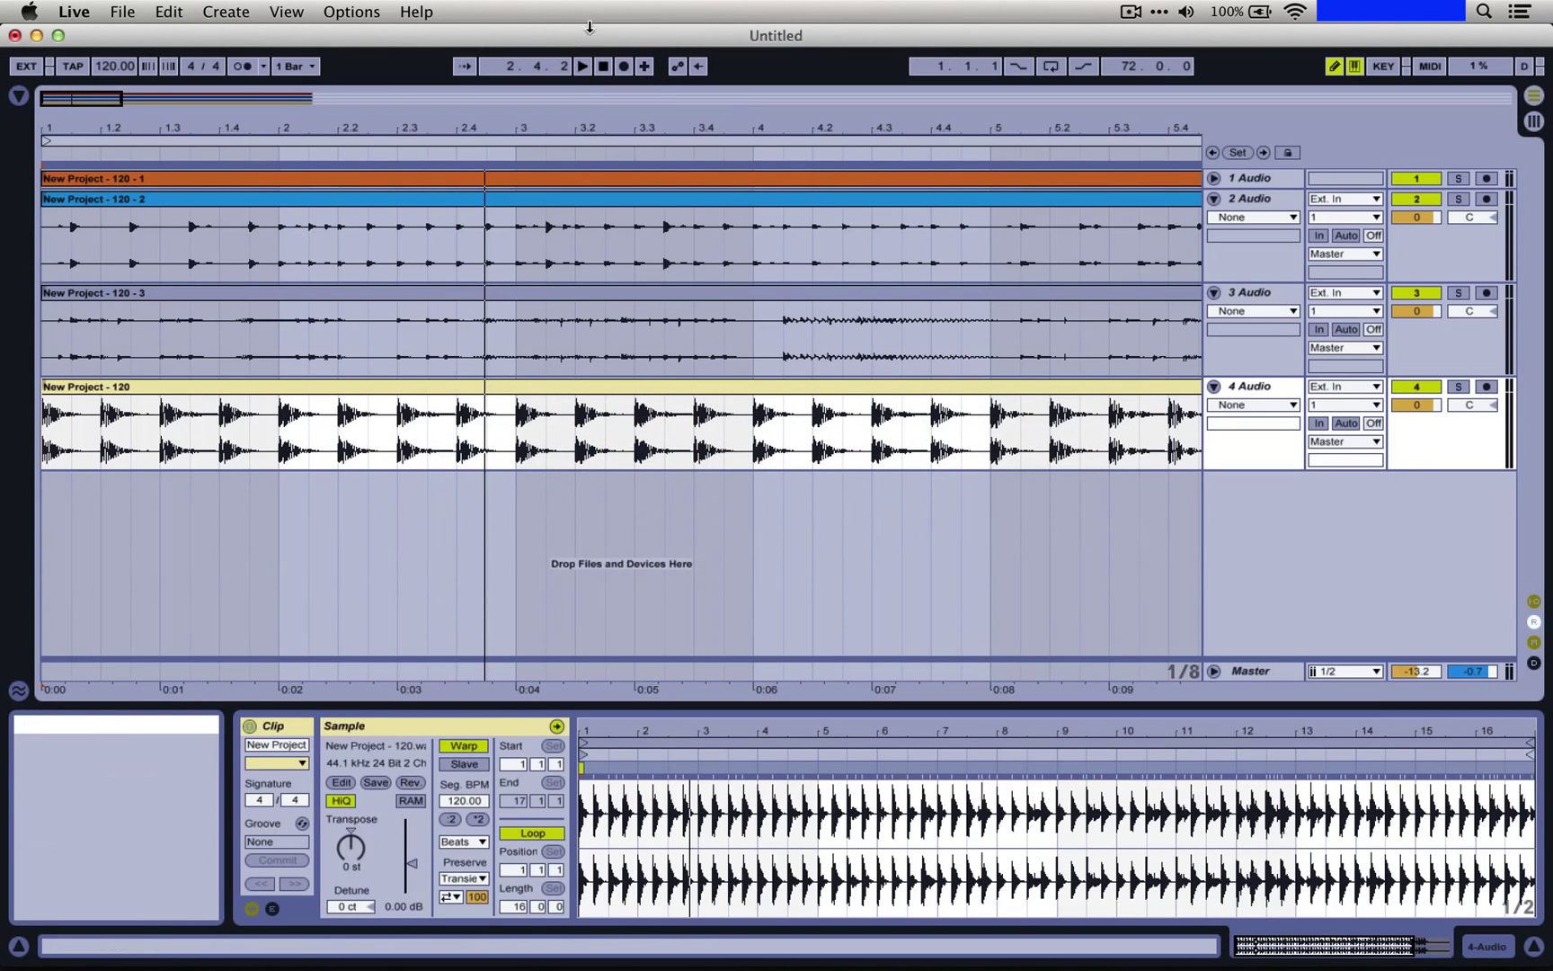
click(601, 66)
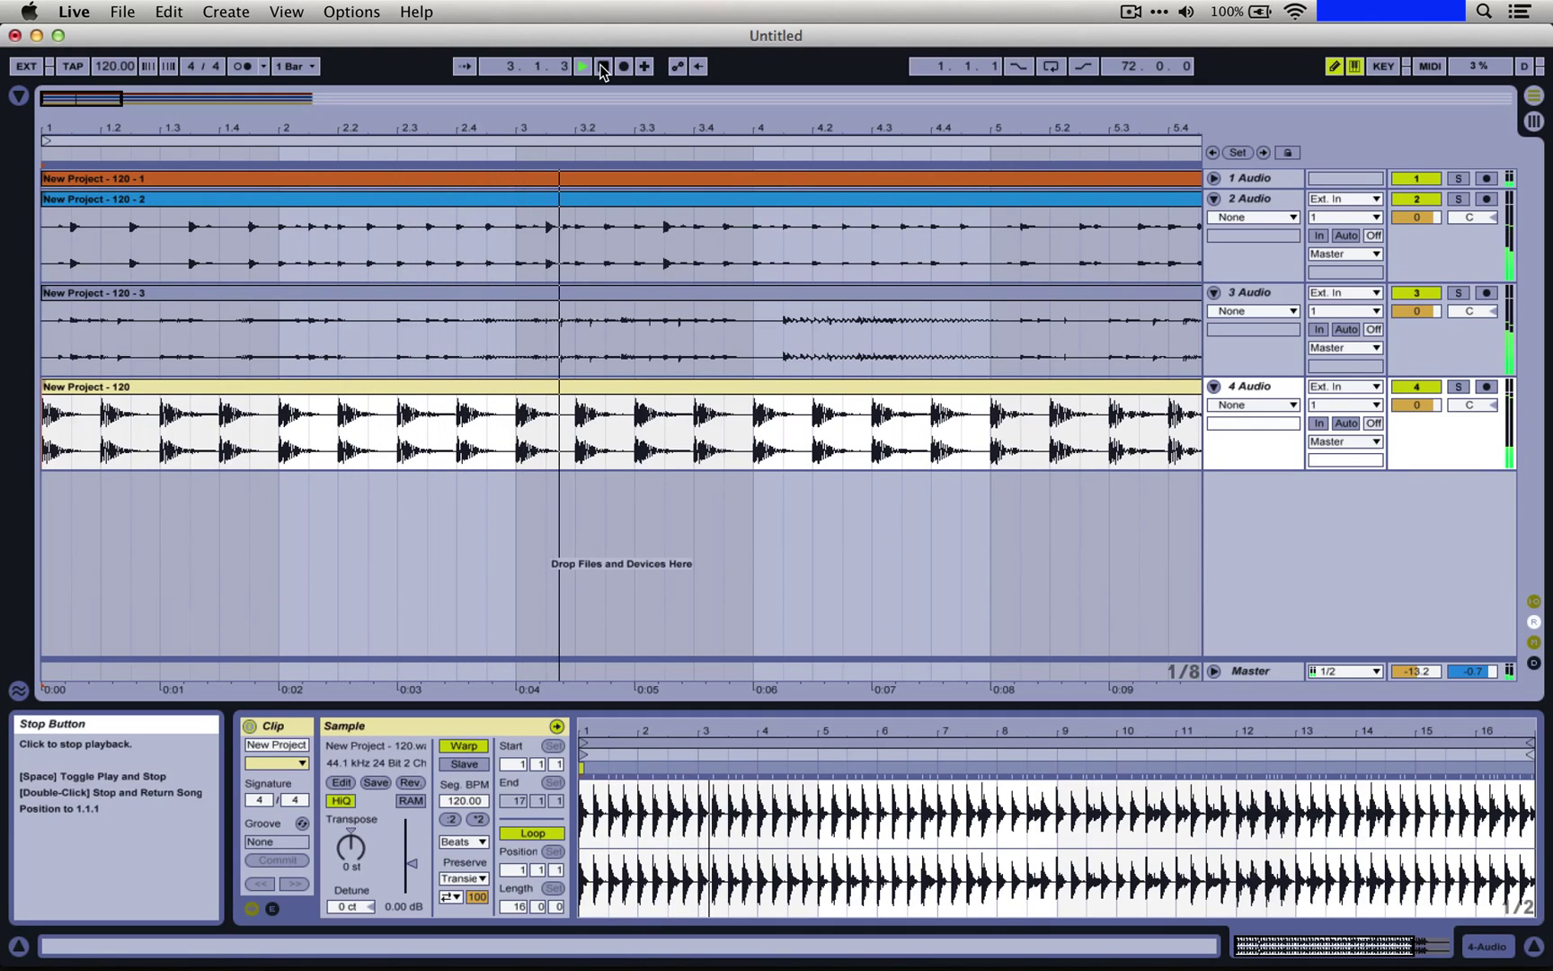
click(602, 66)
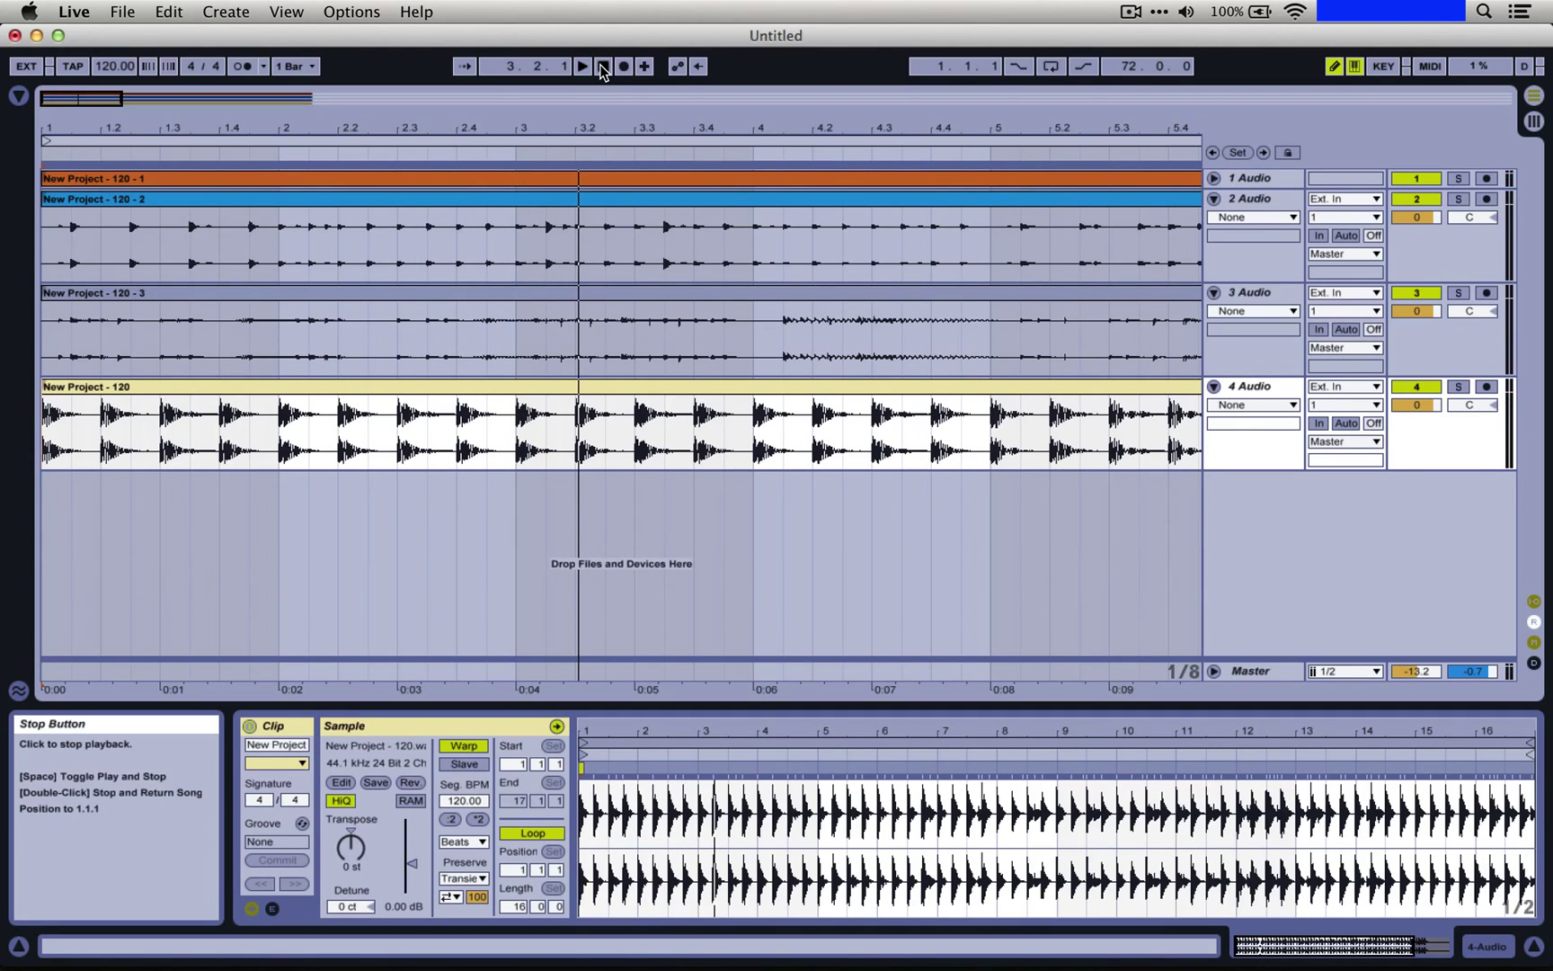
- Set the arrangement to Fixed Grid 1 Bar and mark bar 2 across all four tracks
scroll(778, 256, right, 10)
scroll(779, 257, right, 2)
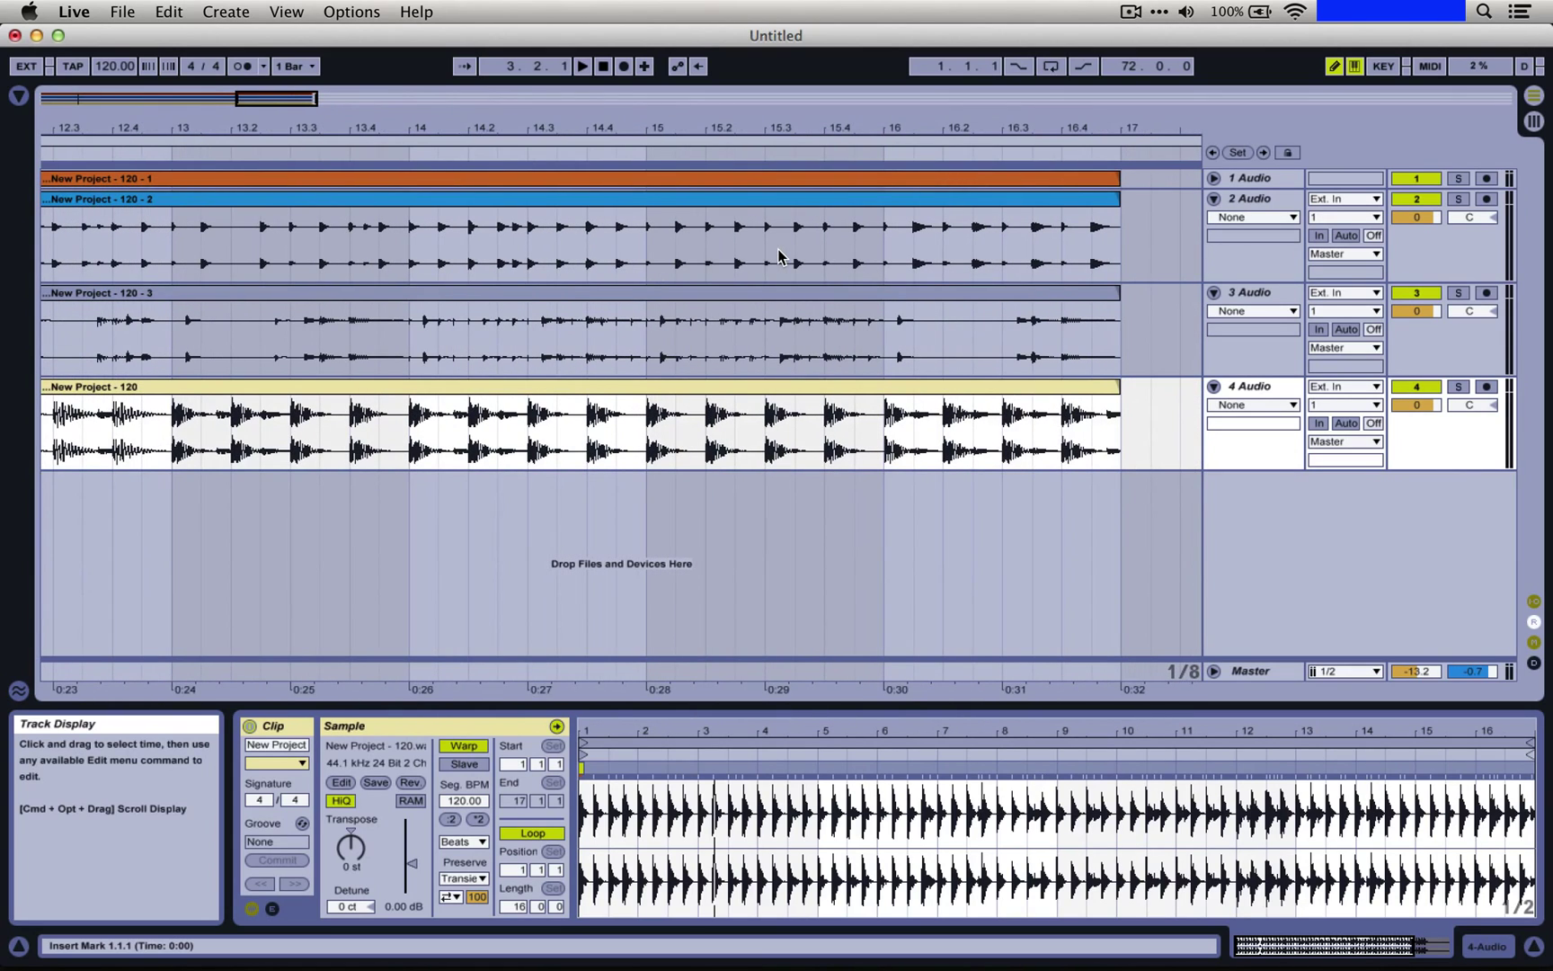
scroll(825, 252, left, 15)
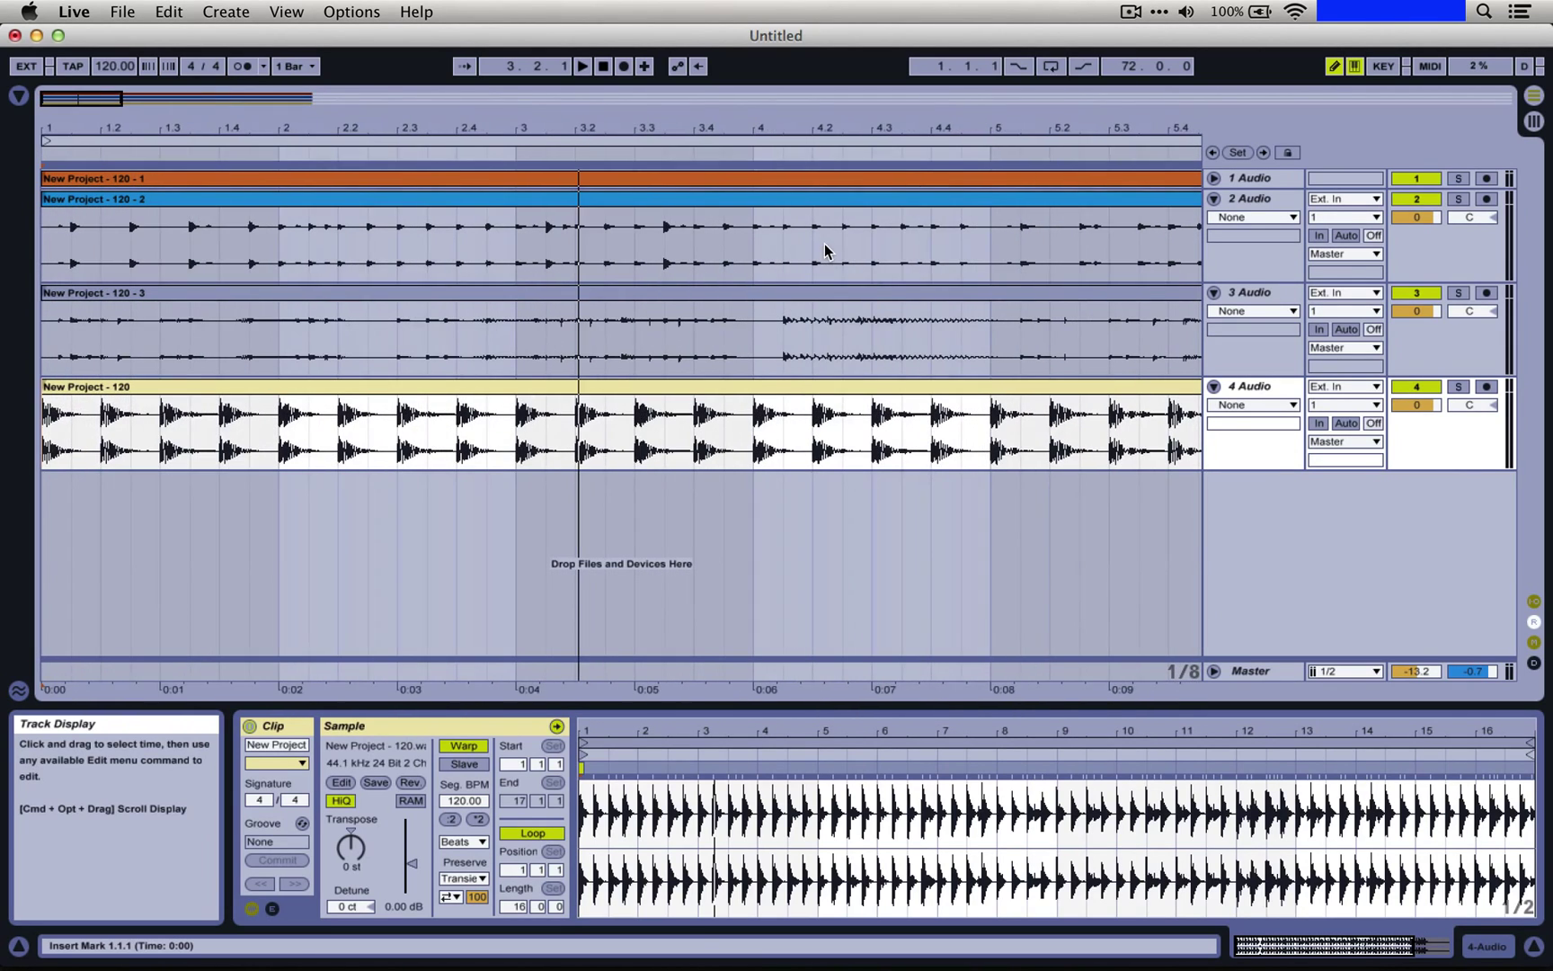
right_click(500, 486)
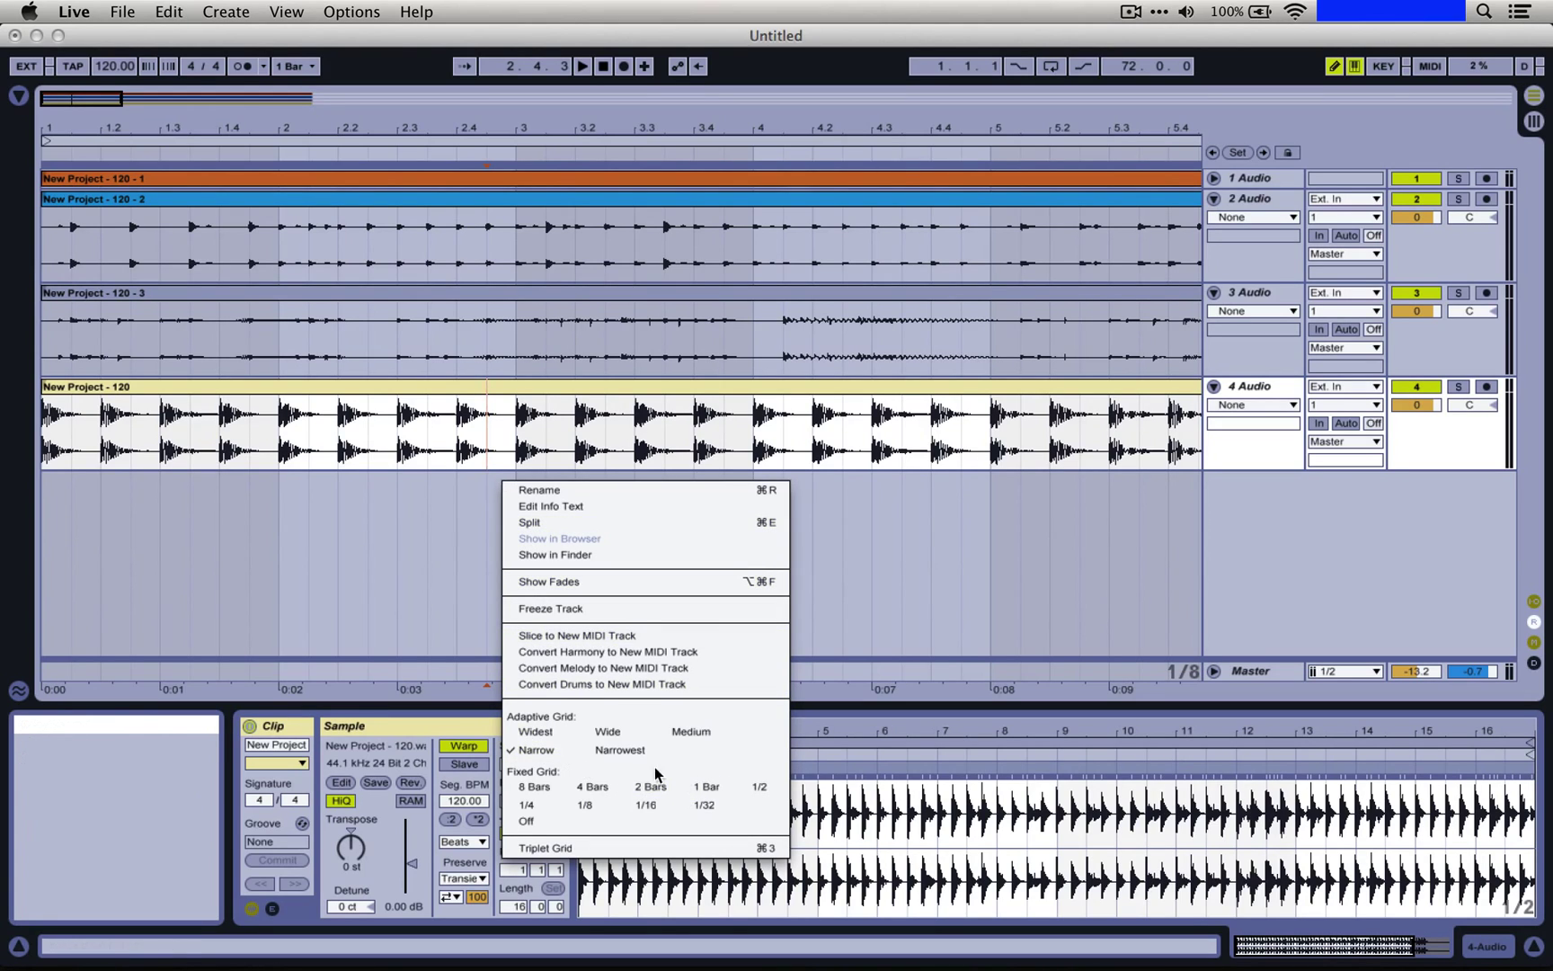
click(718, 787)
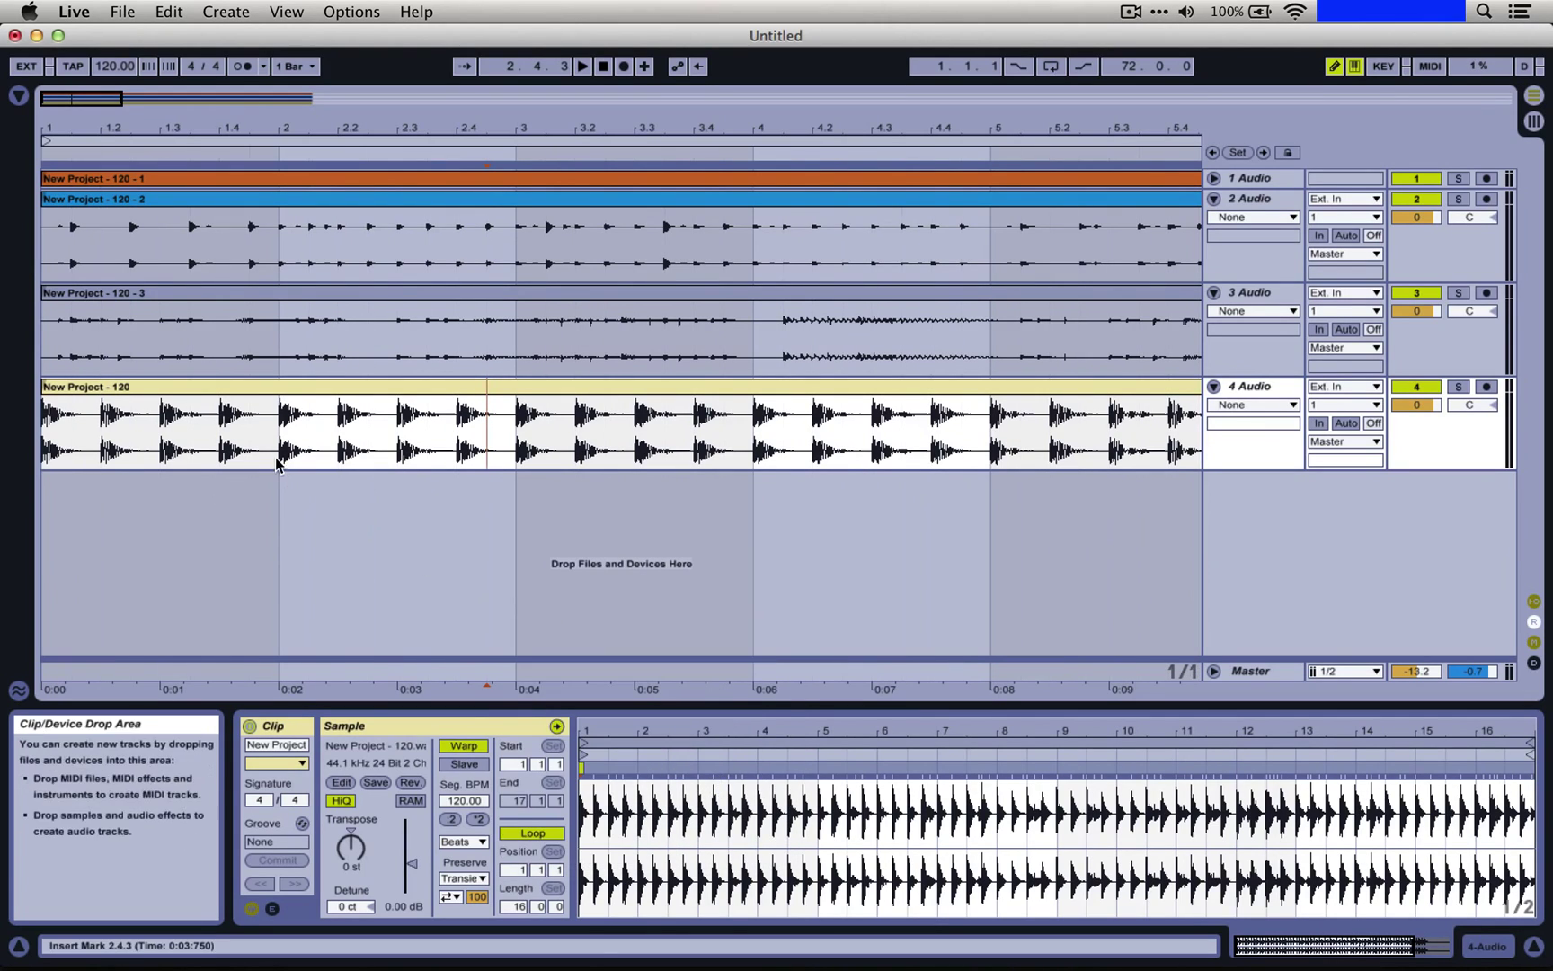
click(280, 422)
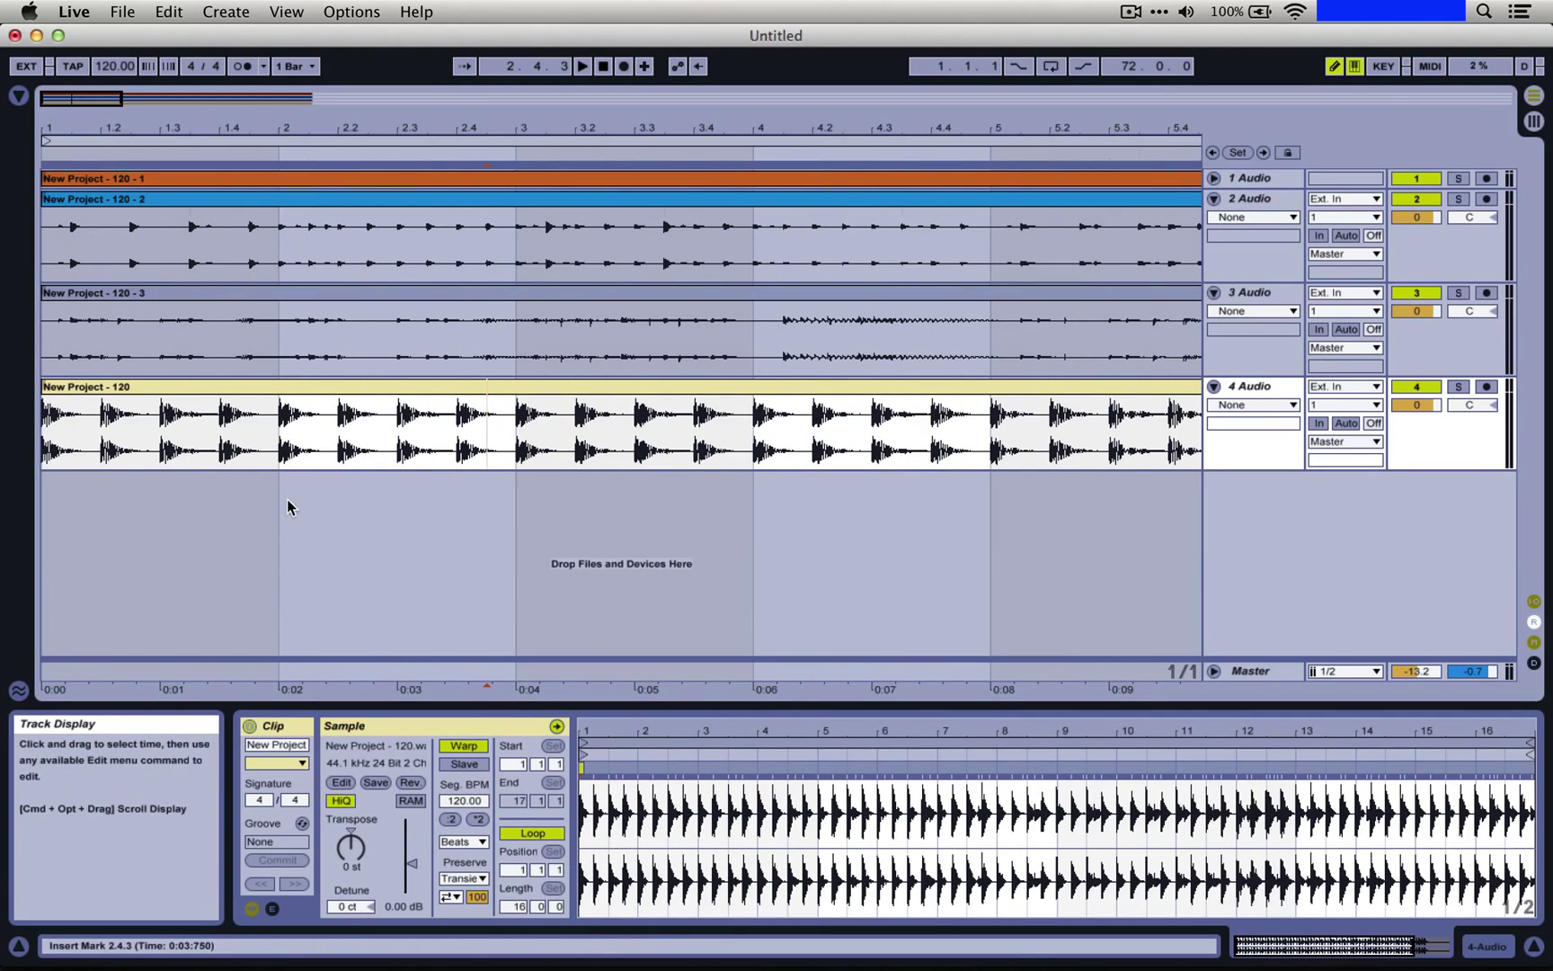
shift+click(280, 178)
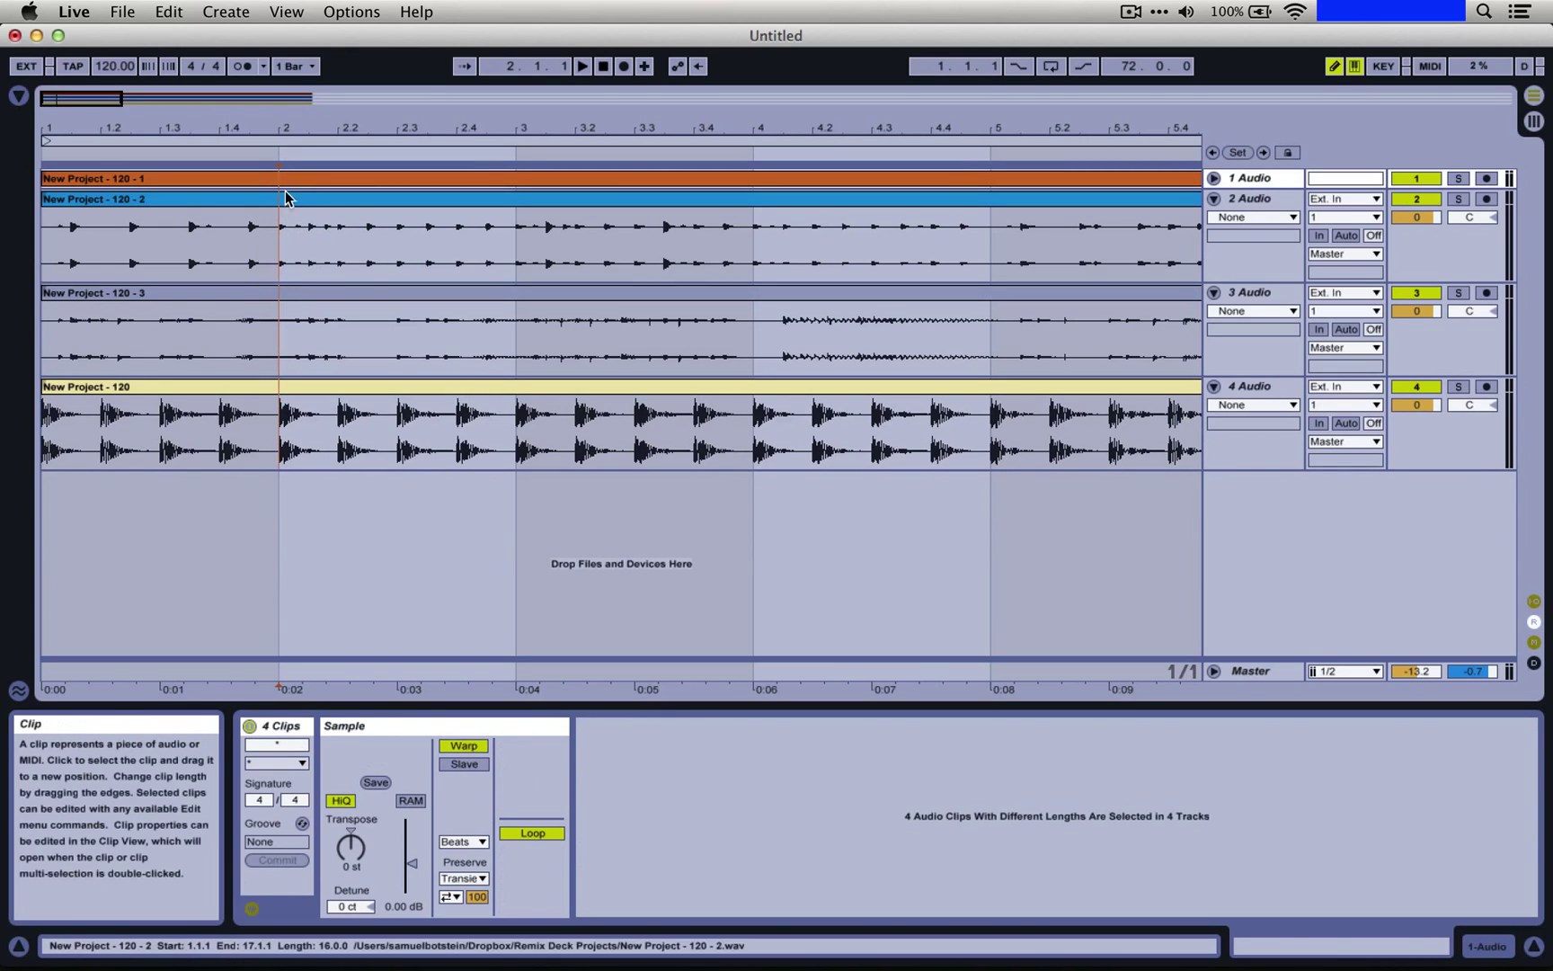
- Rename the fourth track's clip to Kick
click(185, 195)
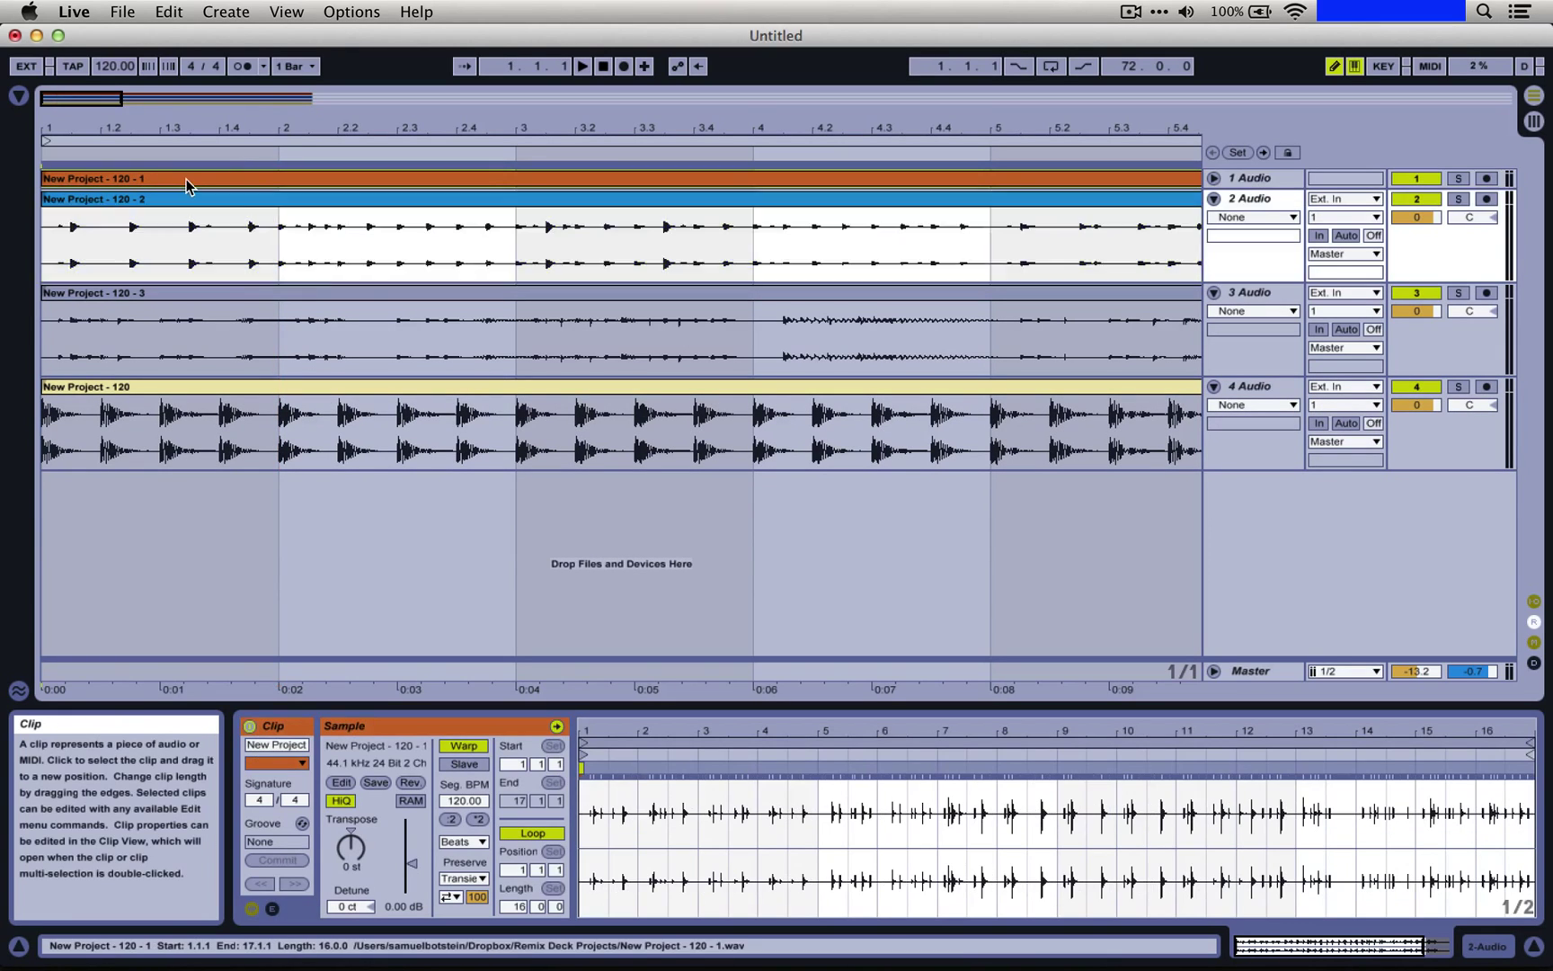
click(125, 388)
key(space)
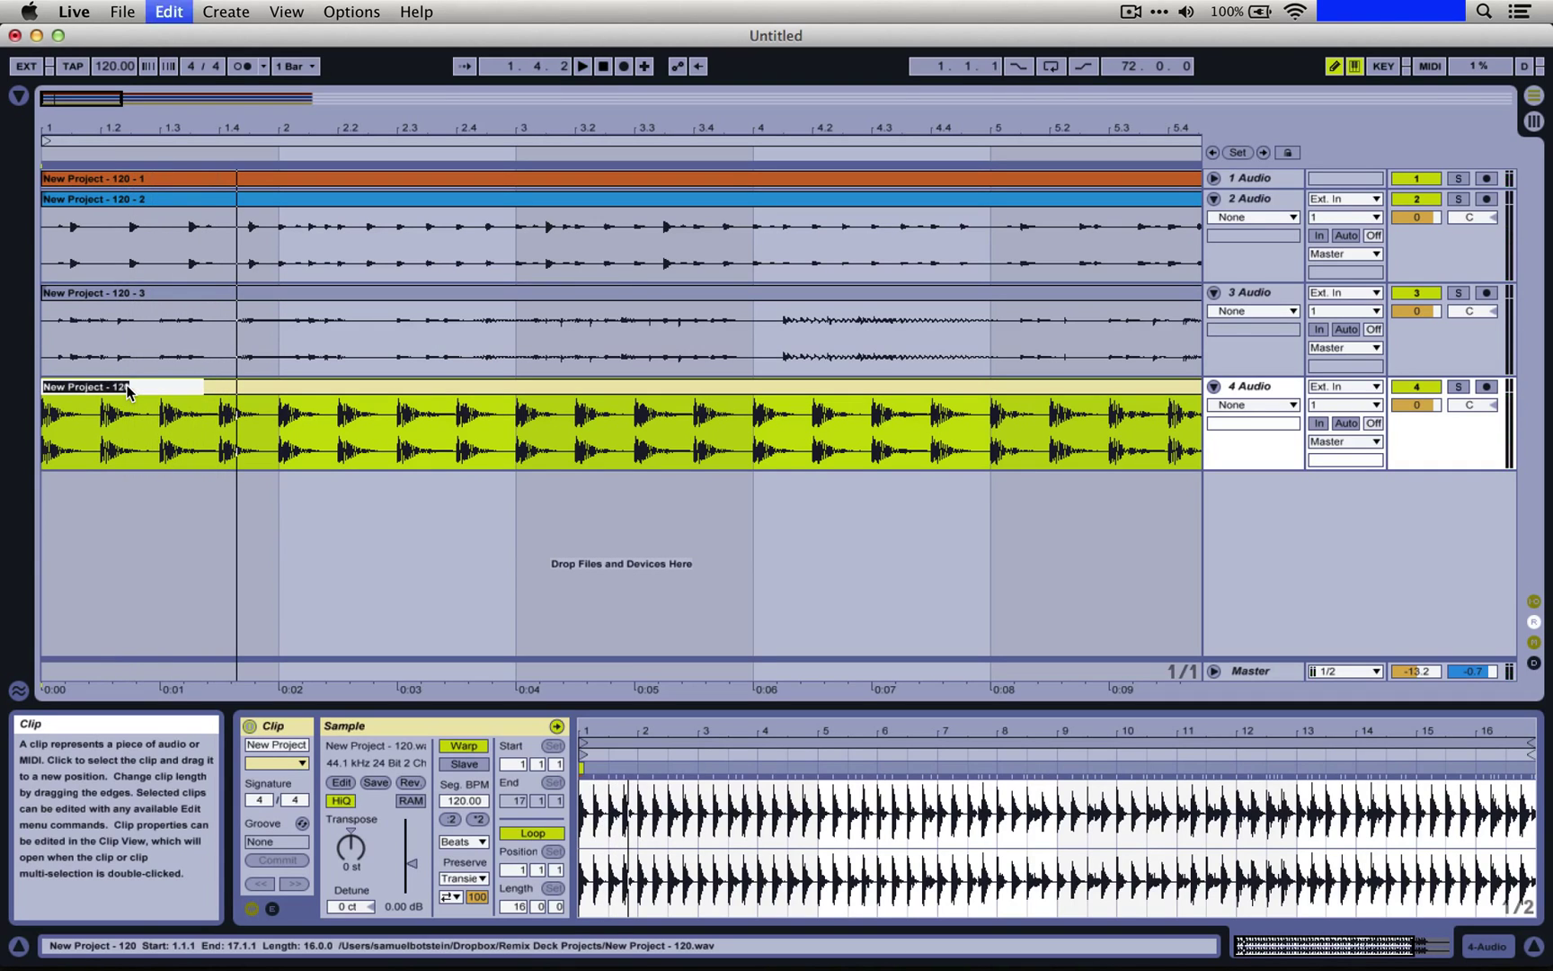
key(Return)
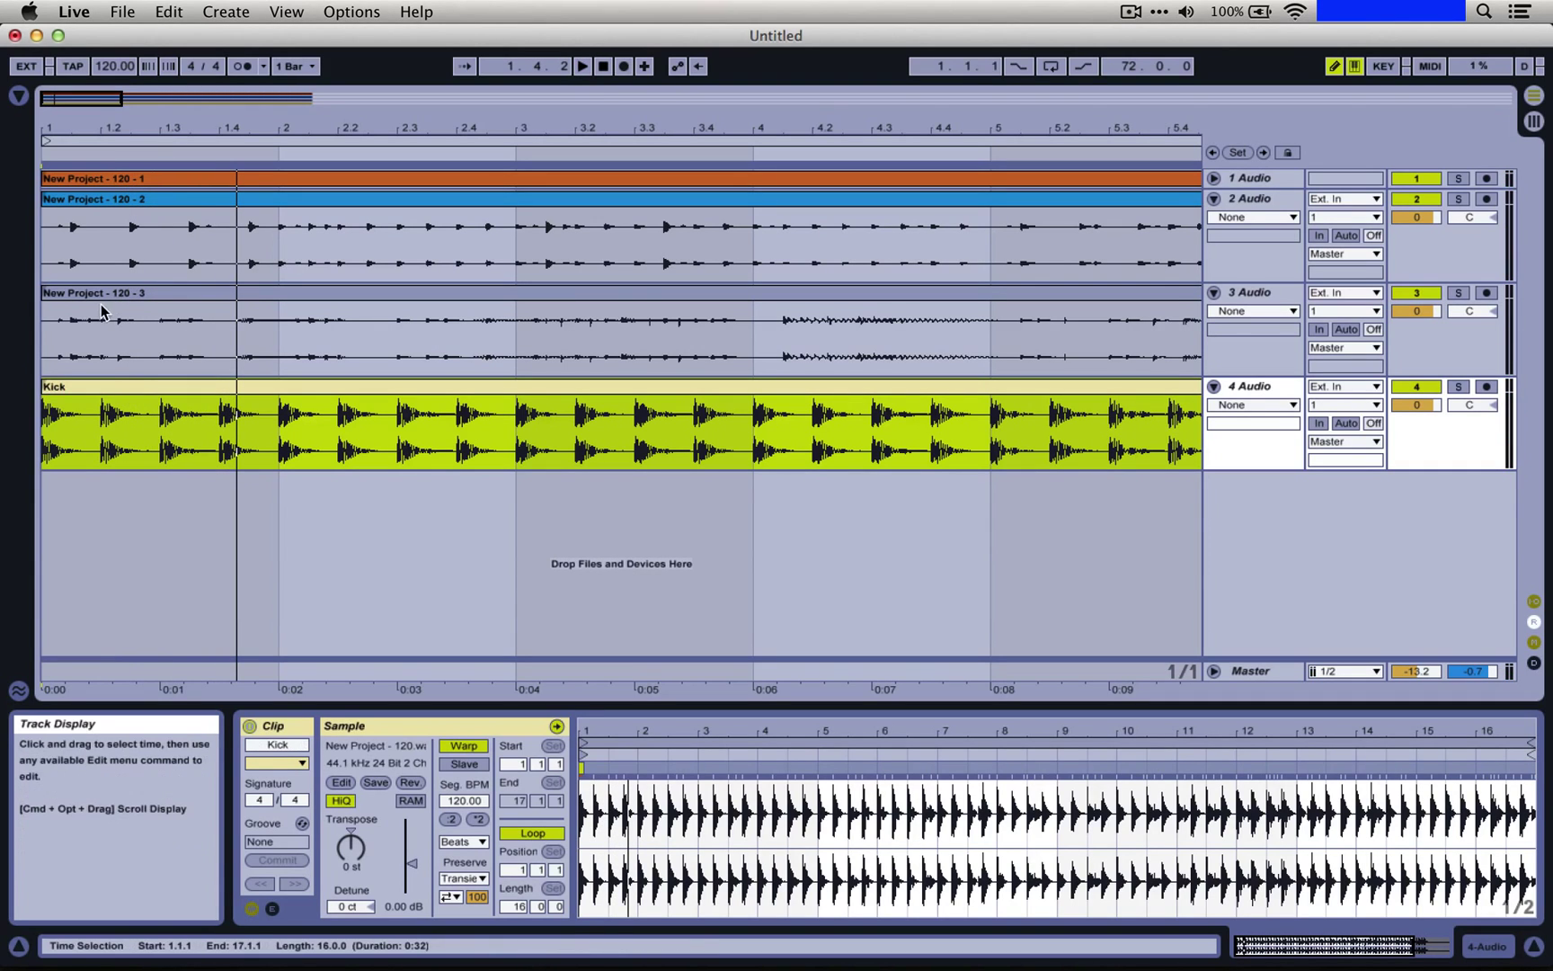
- Audition track 1 solo and rename its clip Snare
click(101, 310)
click(103, 206)
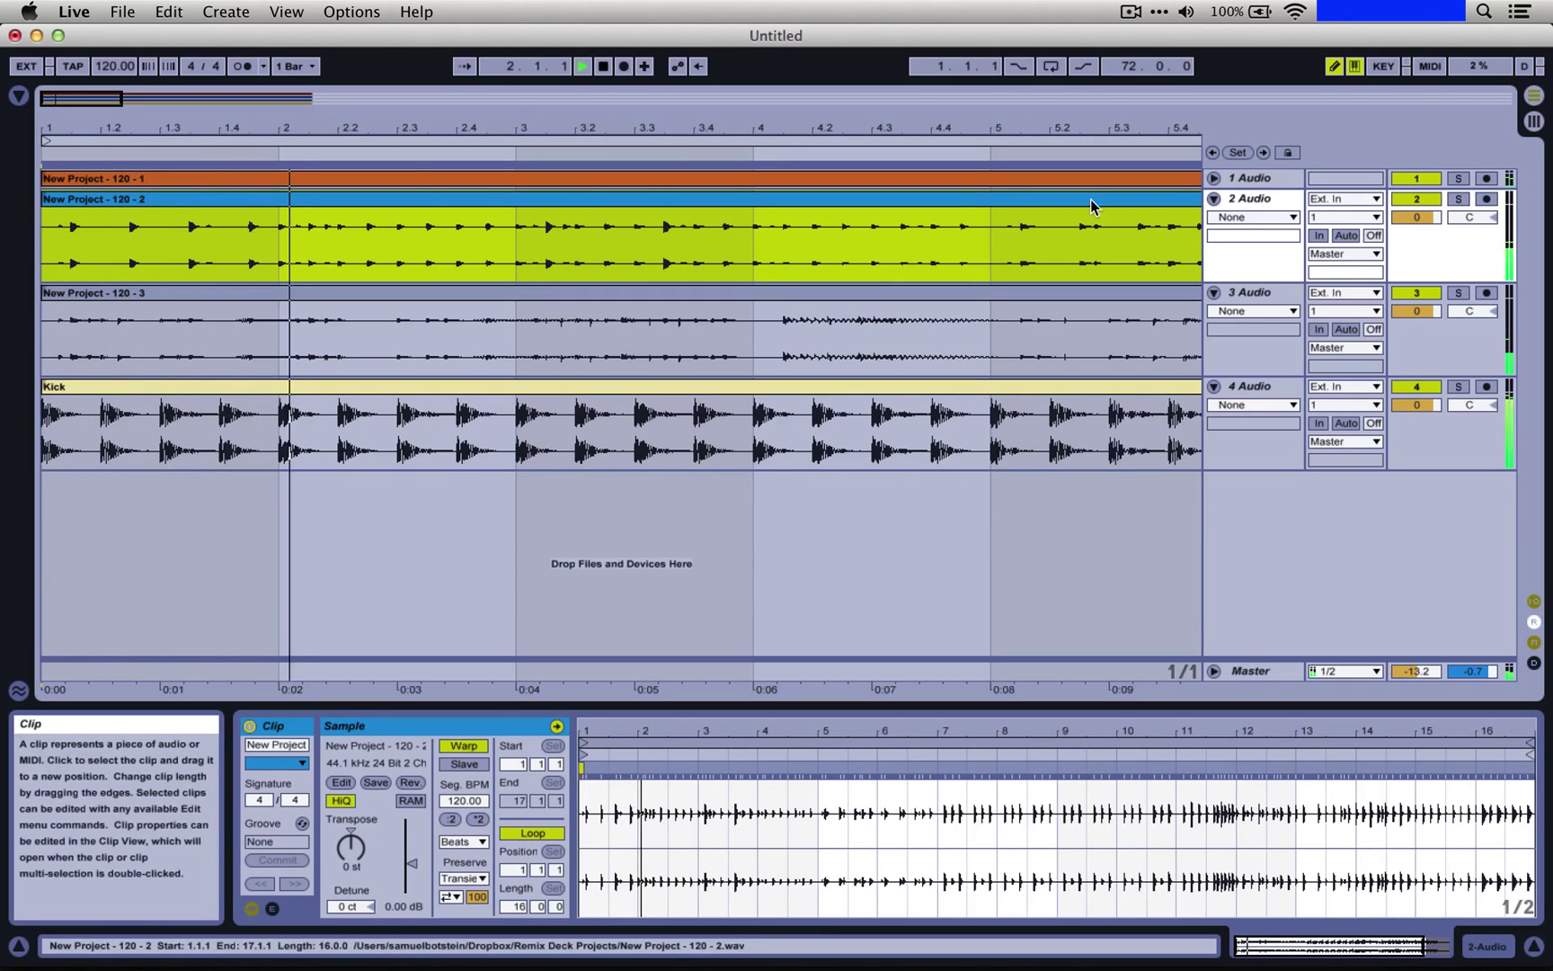
click(1250, 197)
click(1214, 178)
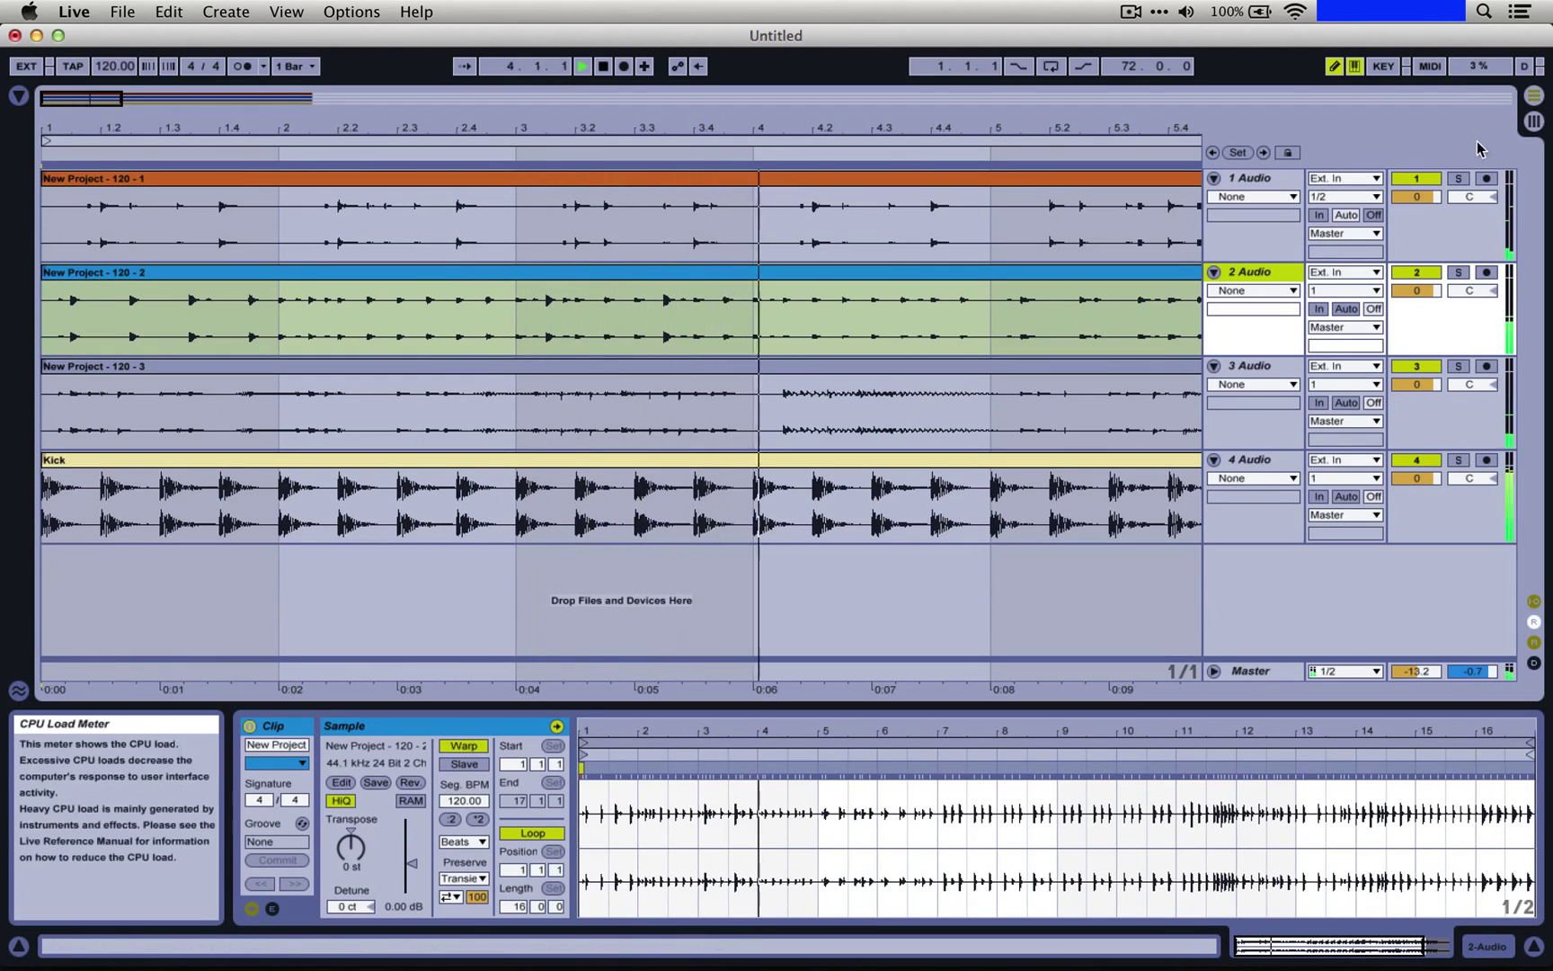
click(1457, 178)
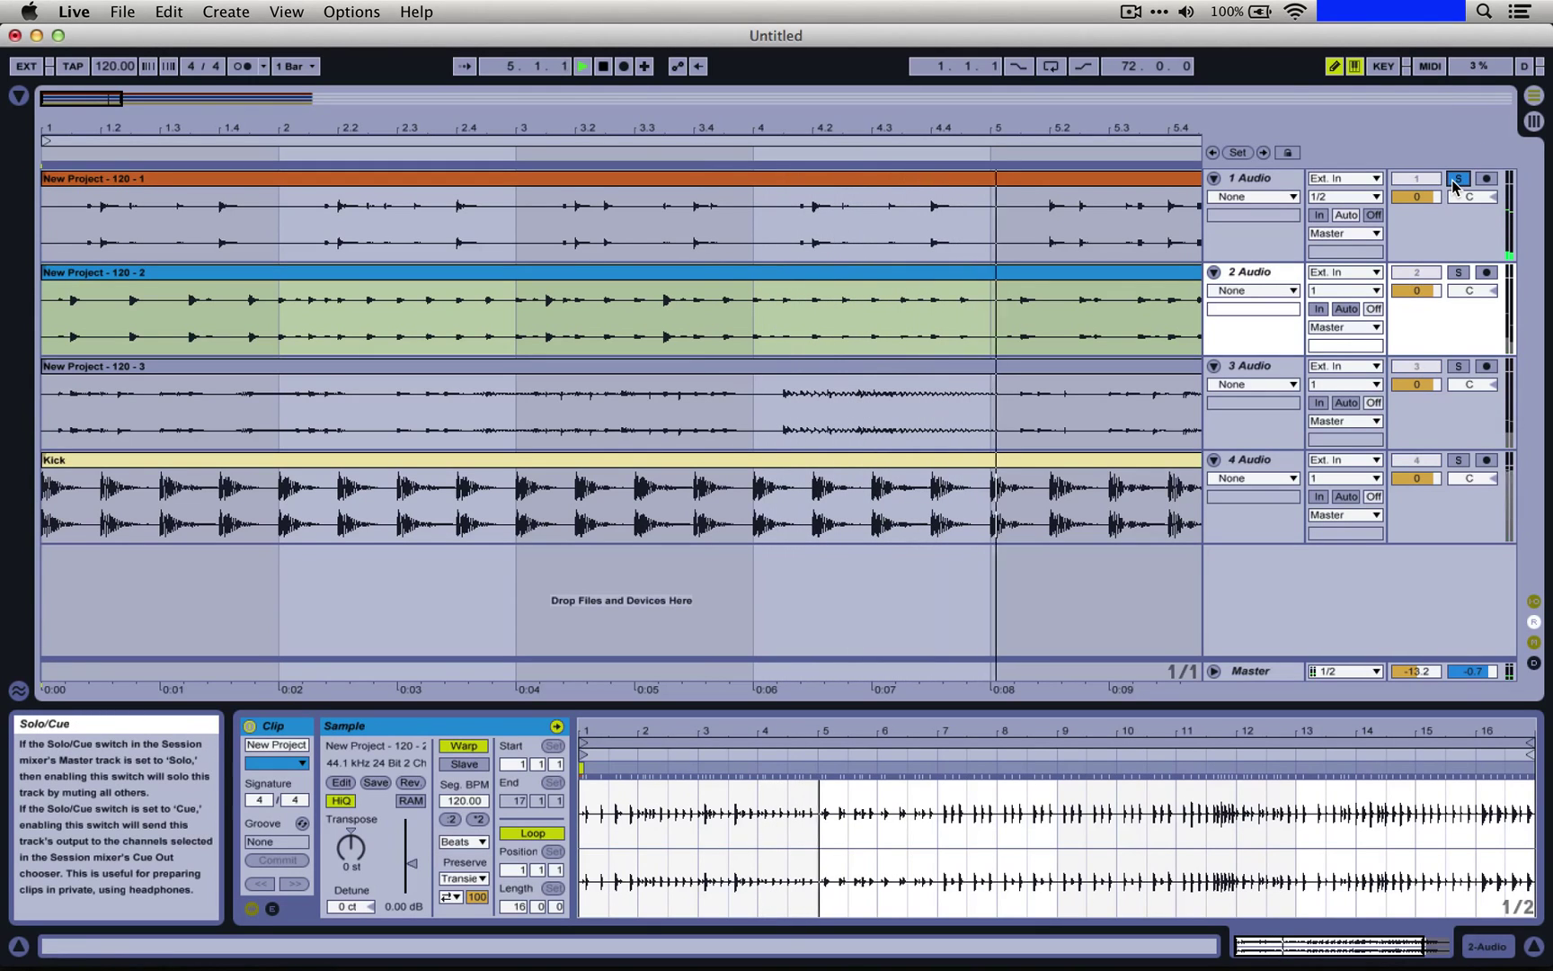
click(1457, 179)
key(space)
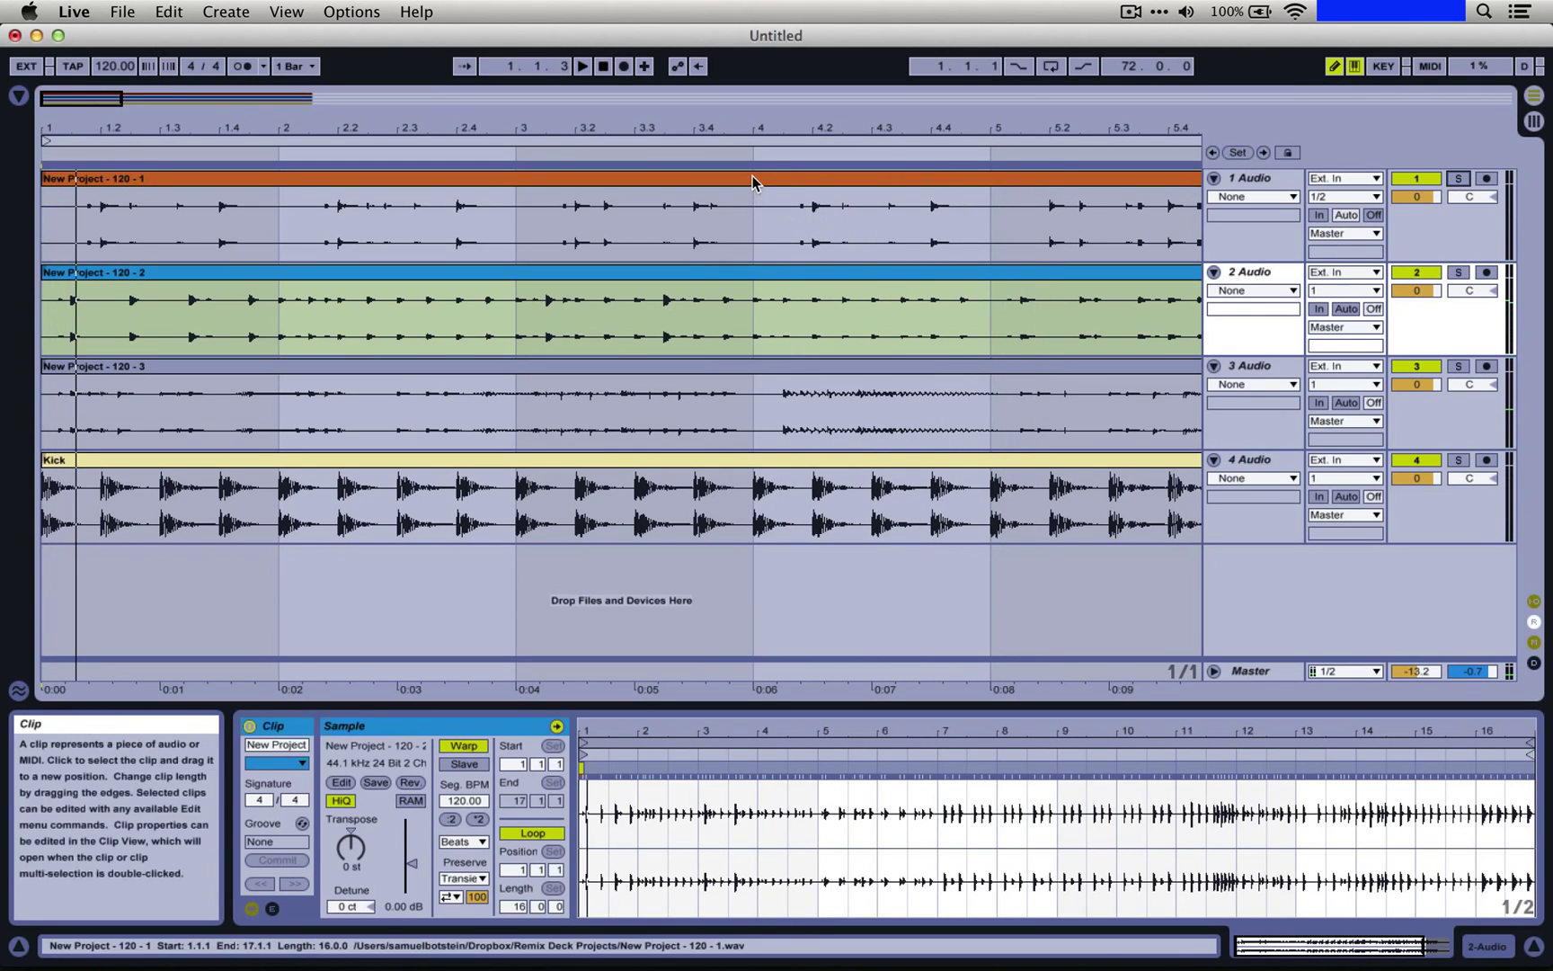
click(753, 178)
key(super+r)
text(Snare)
key(Return)
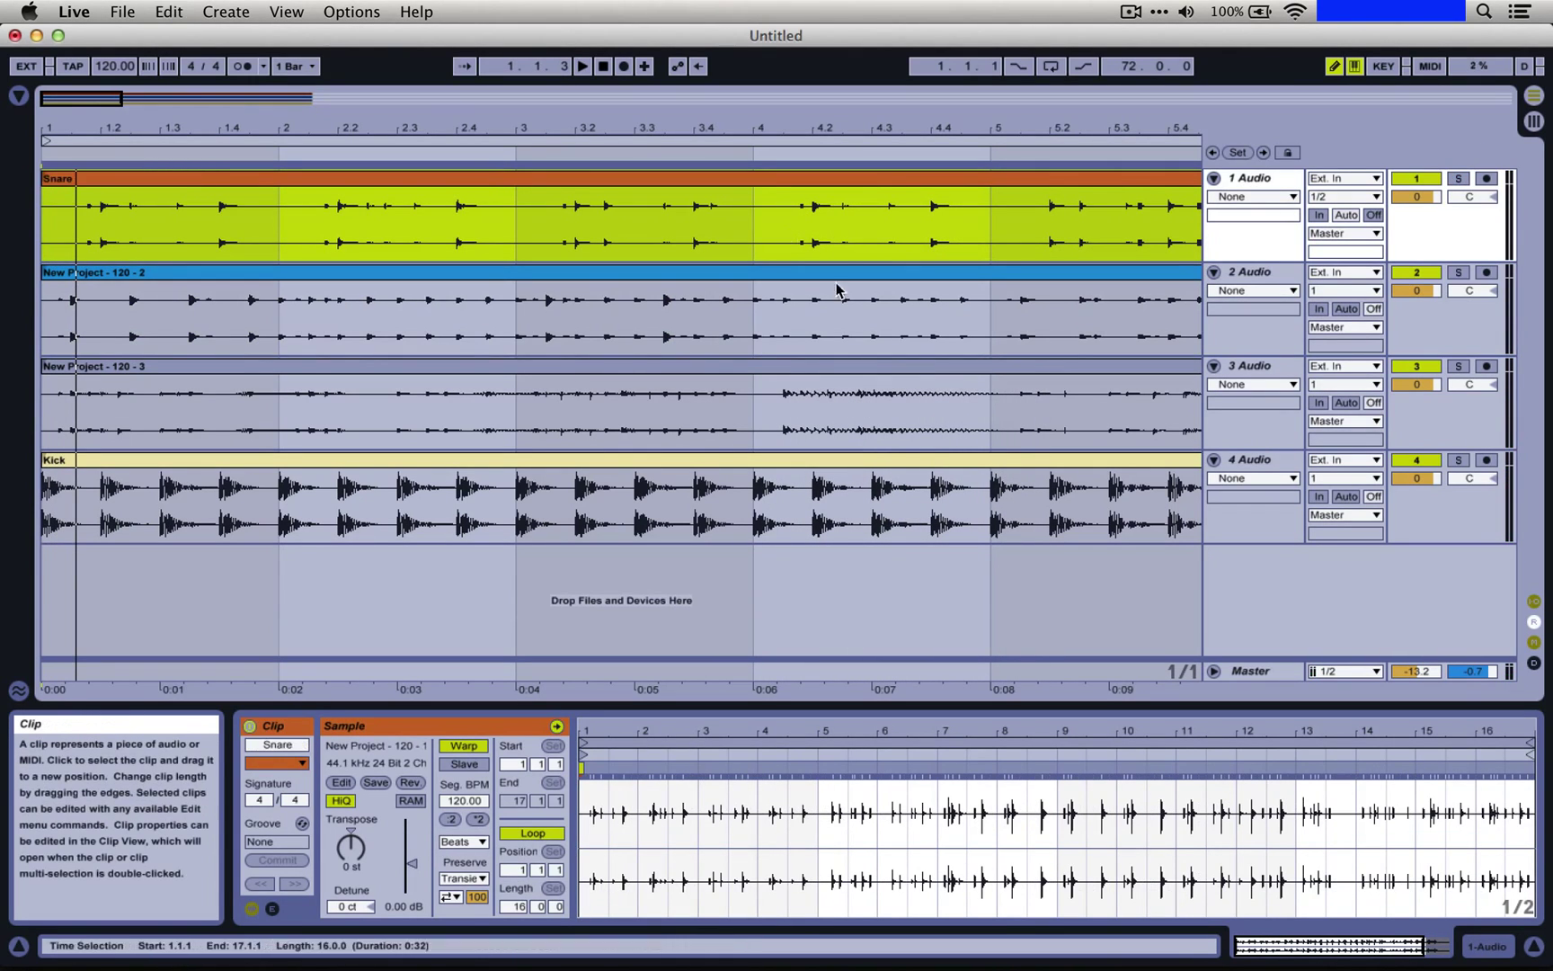
- Audition tracks 3 and 2, then rename their clips HAts and Else
click(1458, 366)
key(space)
click(1458, 365)
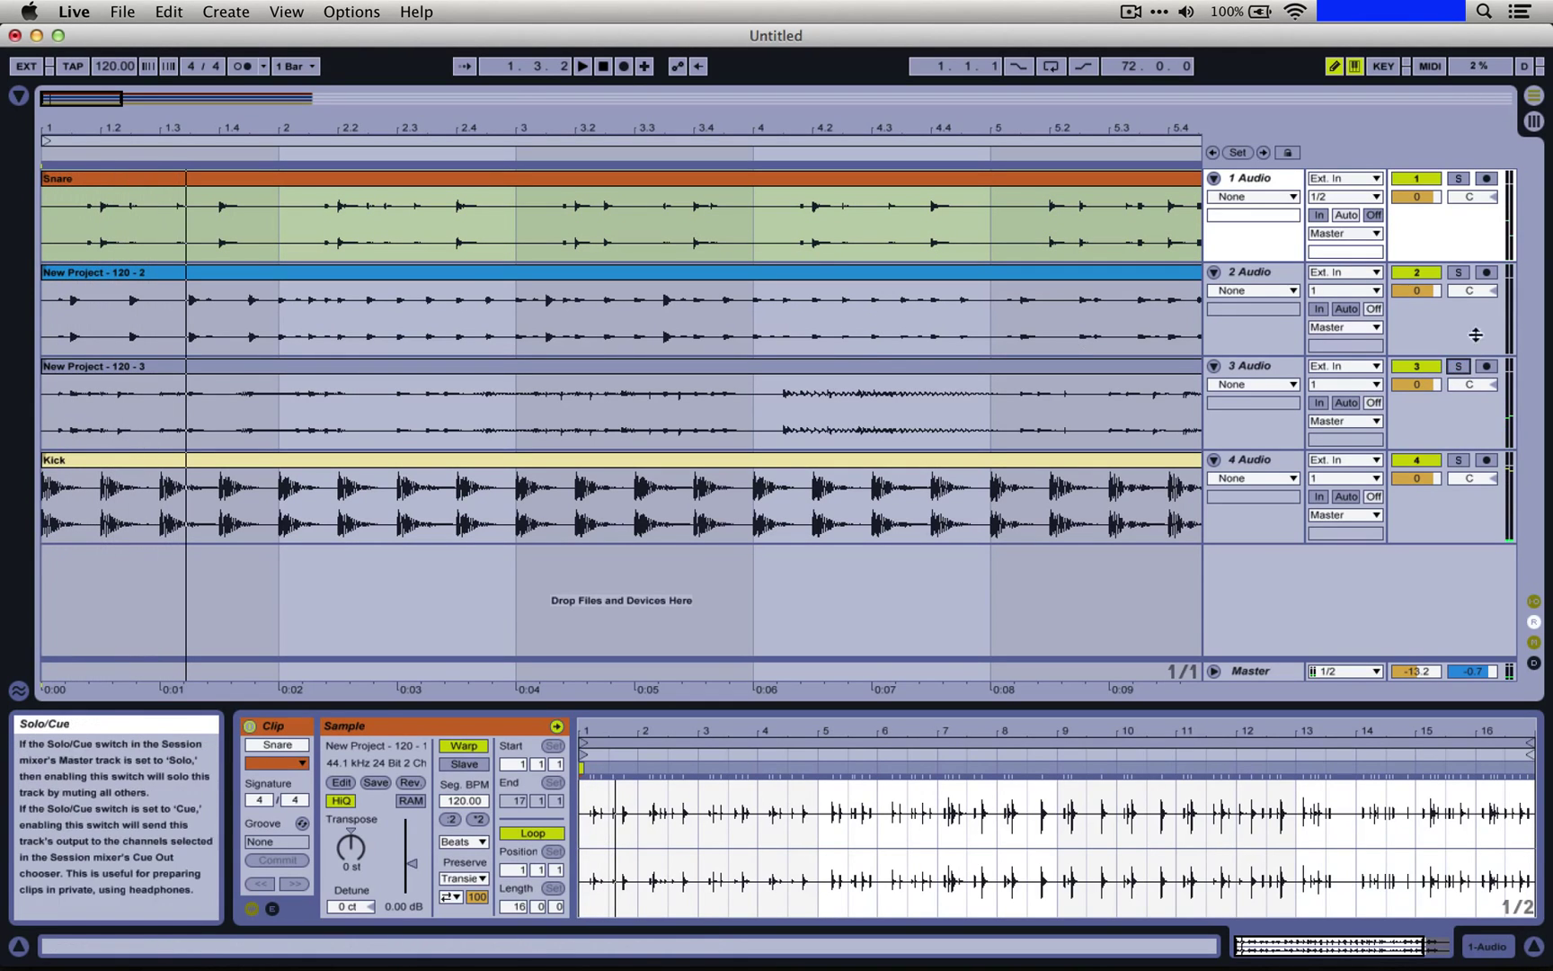
click(1458, 272)
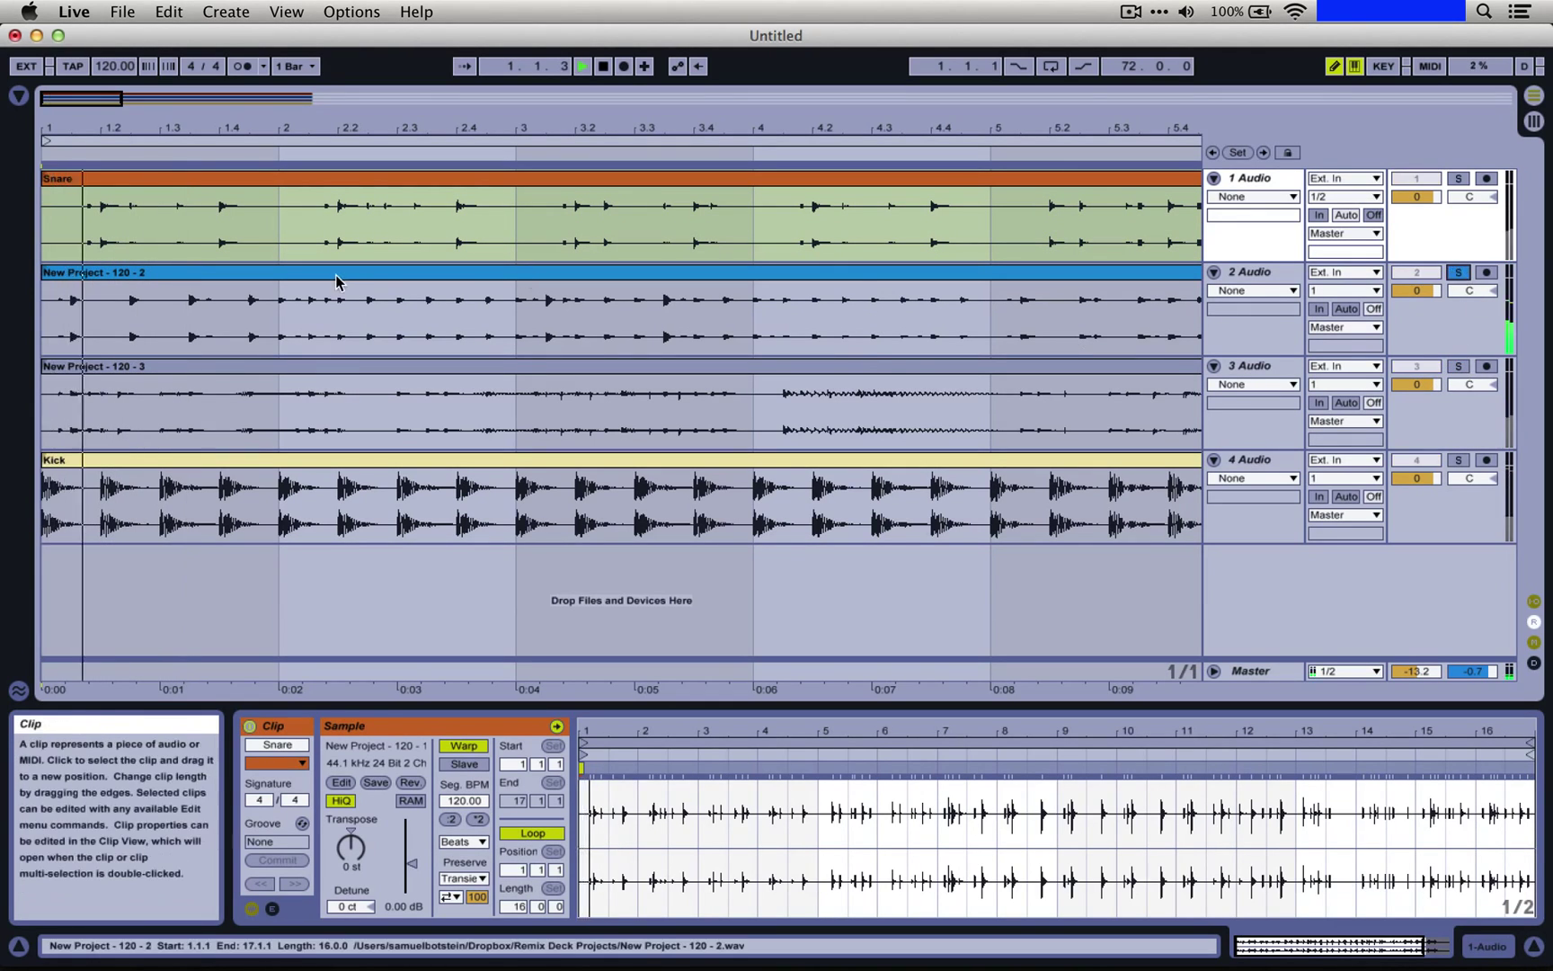
click(241, 270)
text(HAts)
key(Return)
click(115, 369)
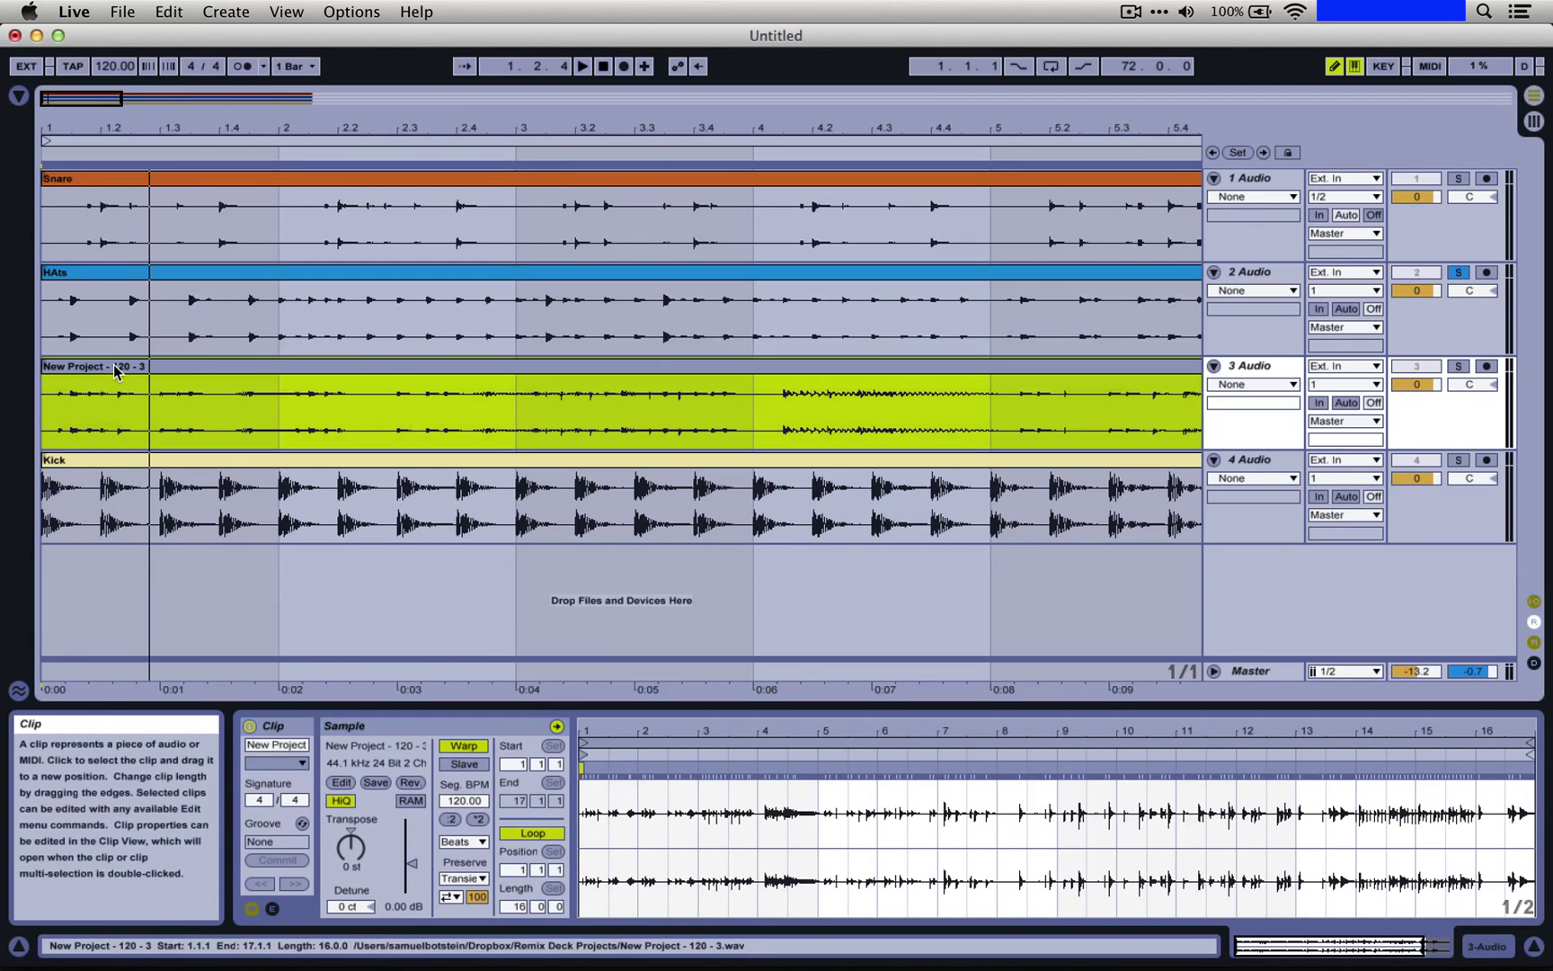
key(Return)
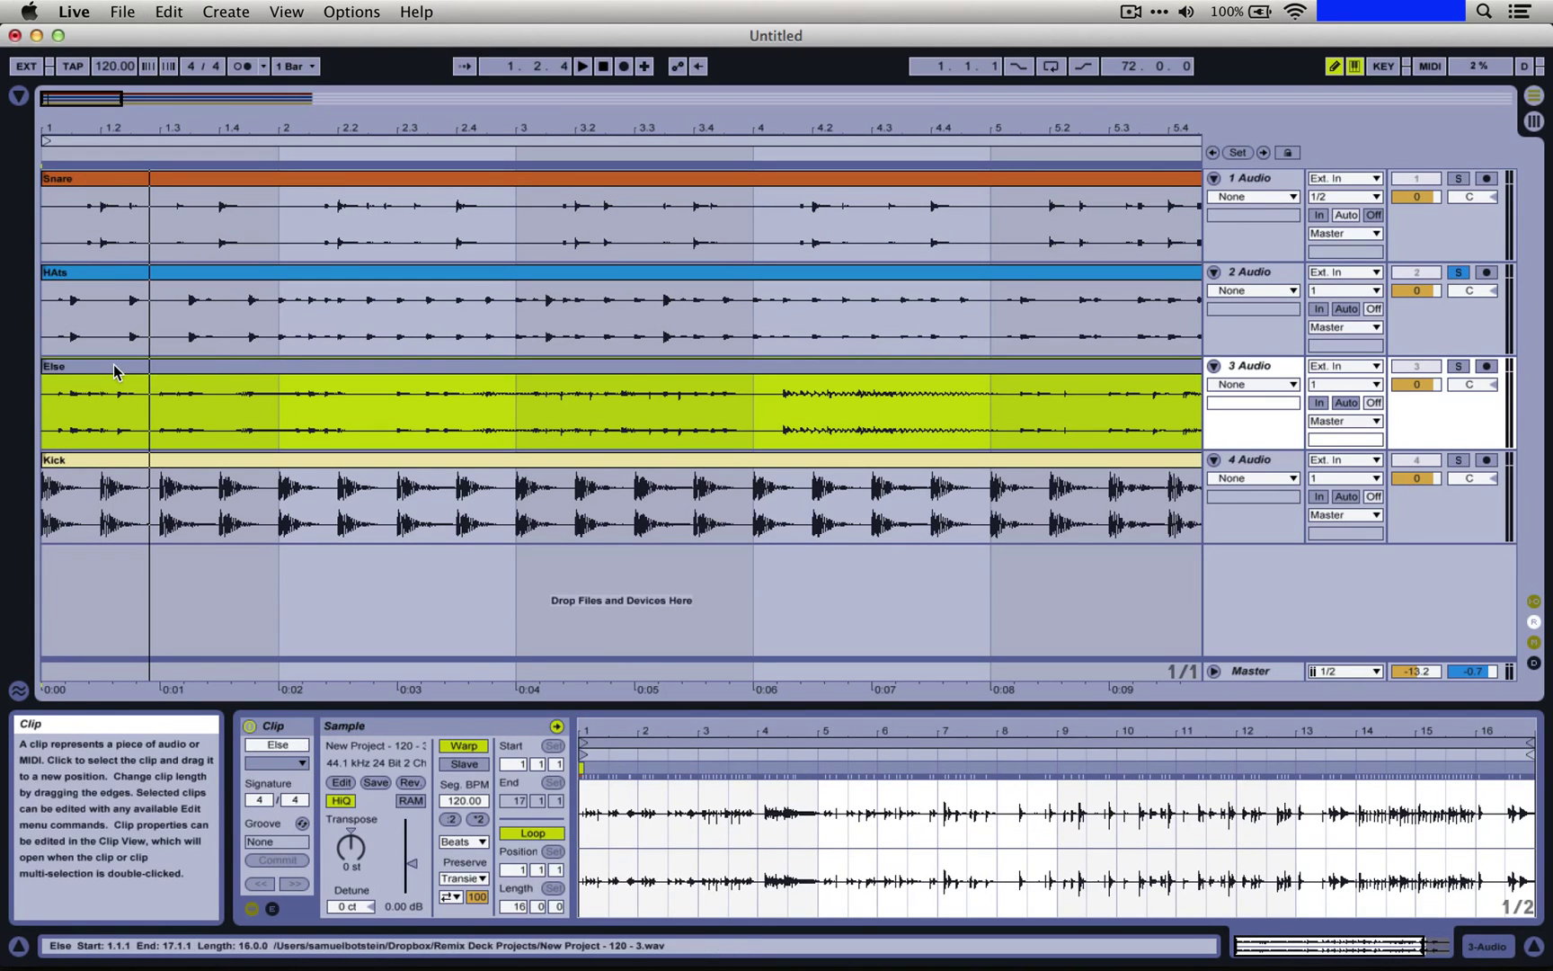
- Split all four clips at bar 2 and at each following bar line through the clips
click(279, 234)
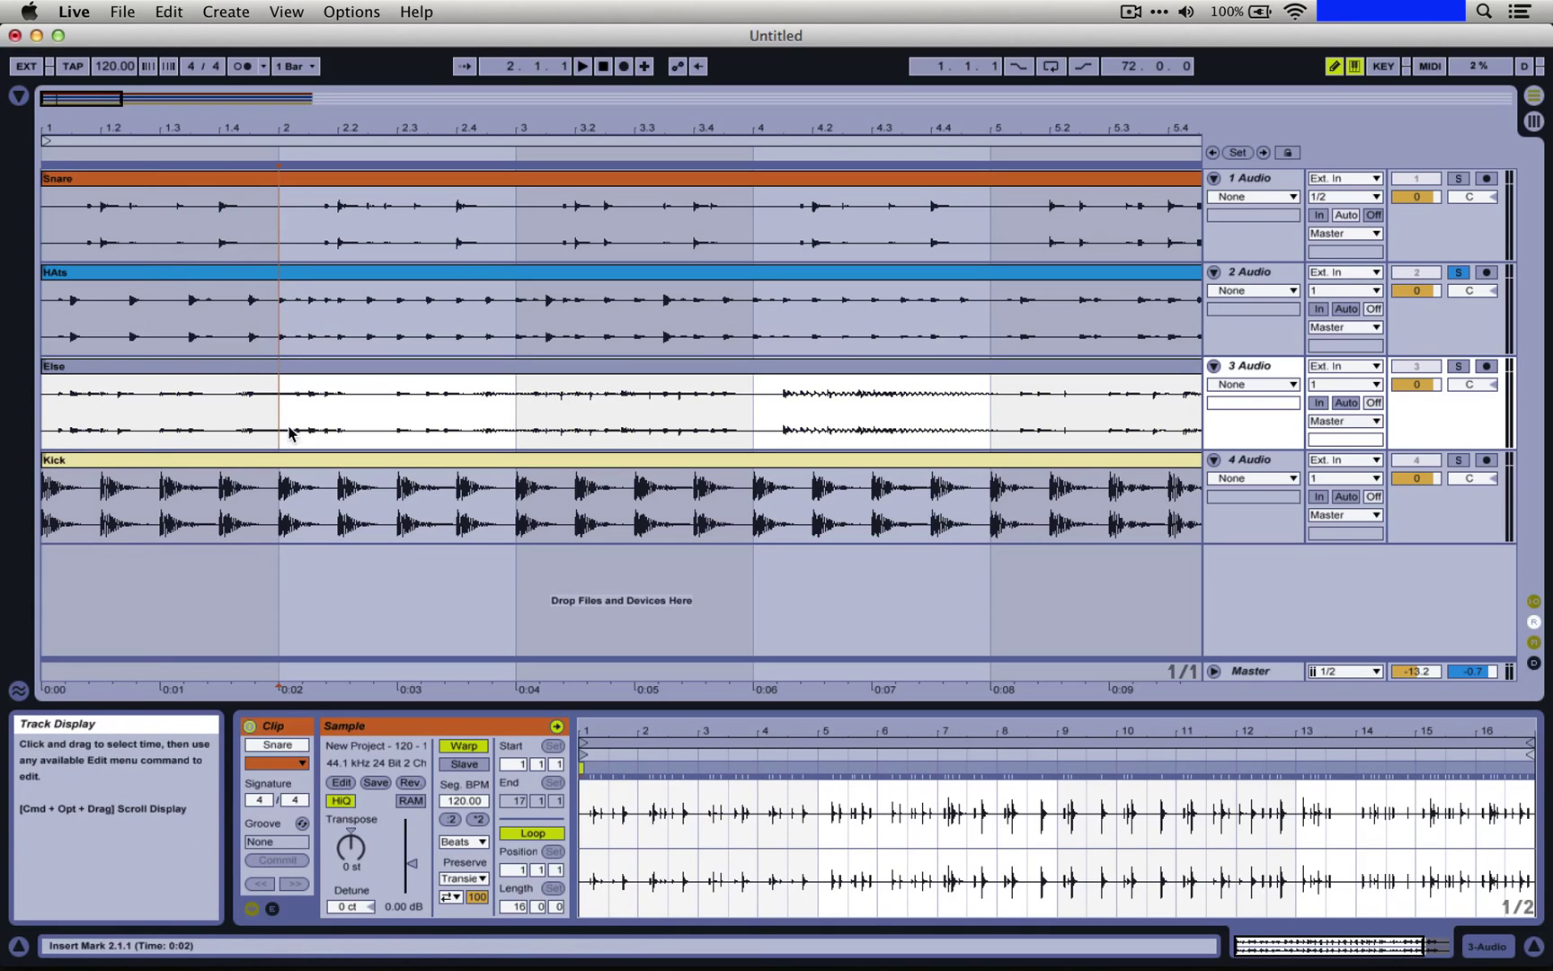
key(super+a)
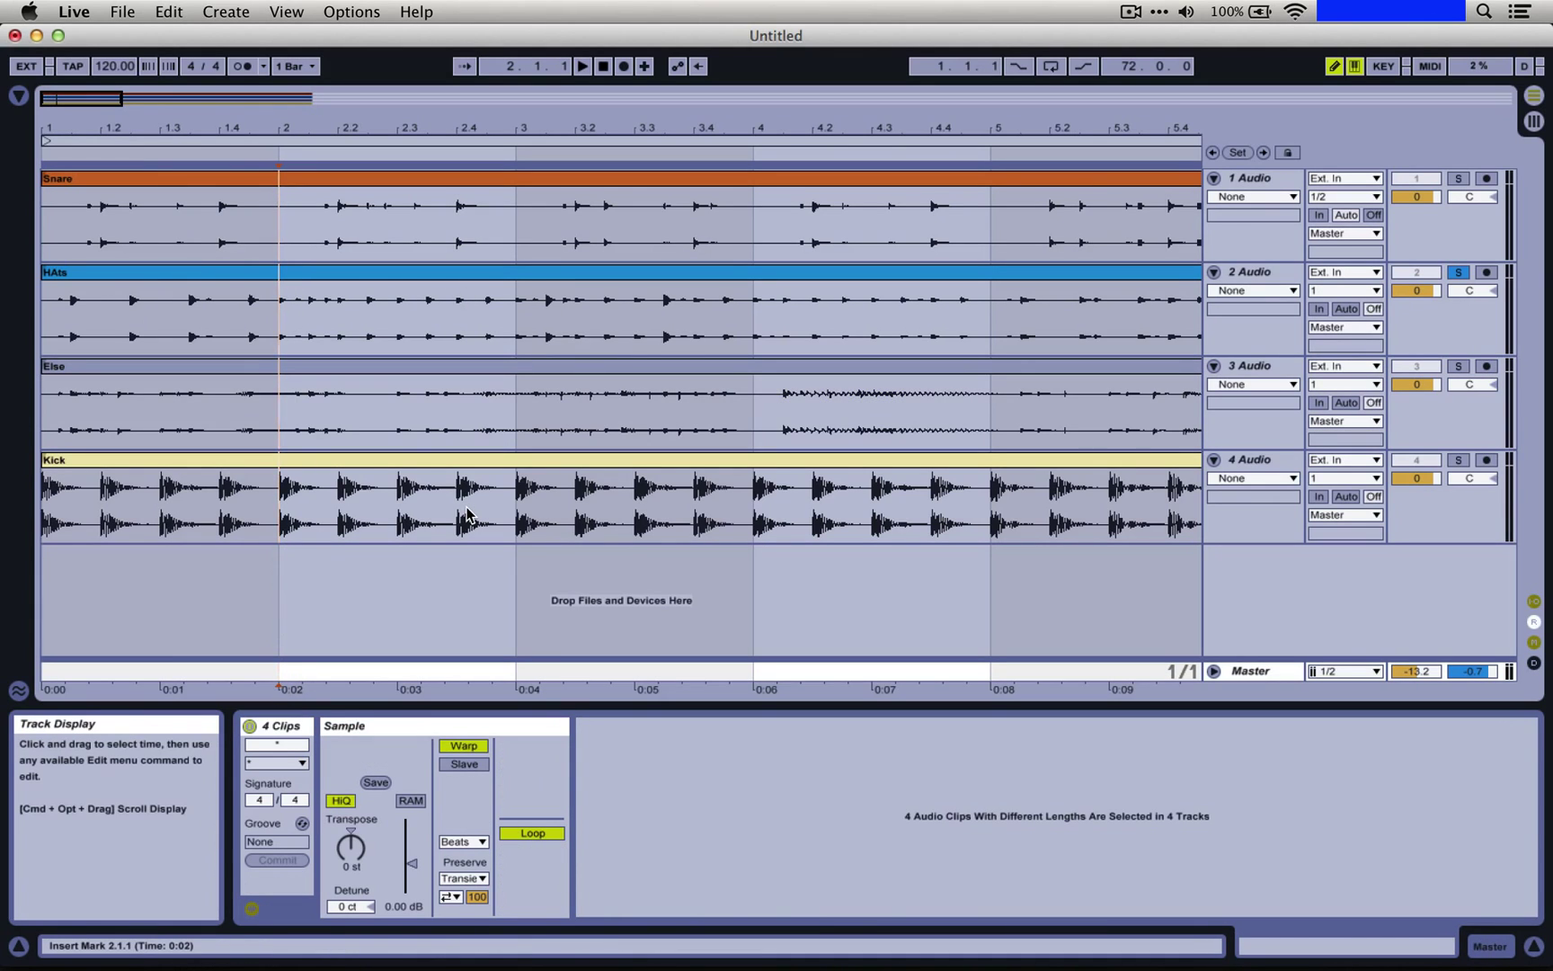
key(super+e)
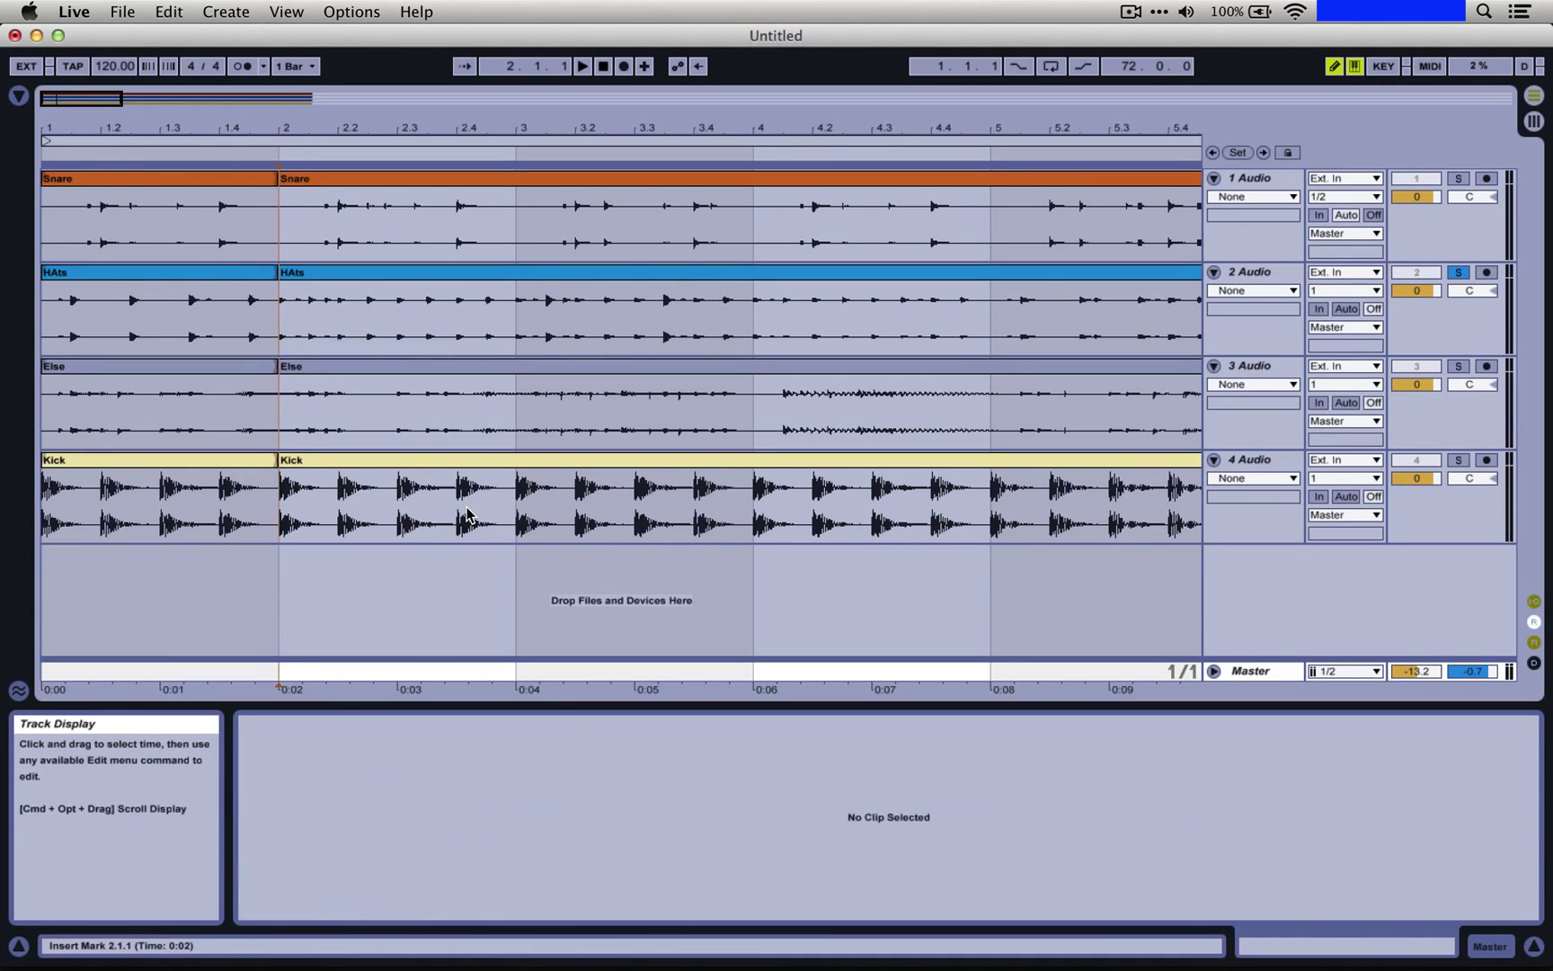
key(Right)
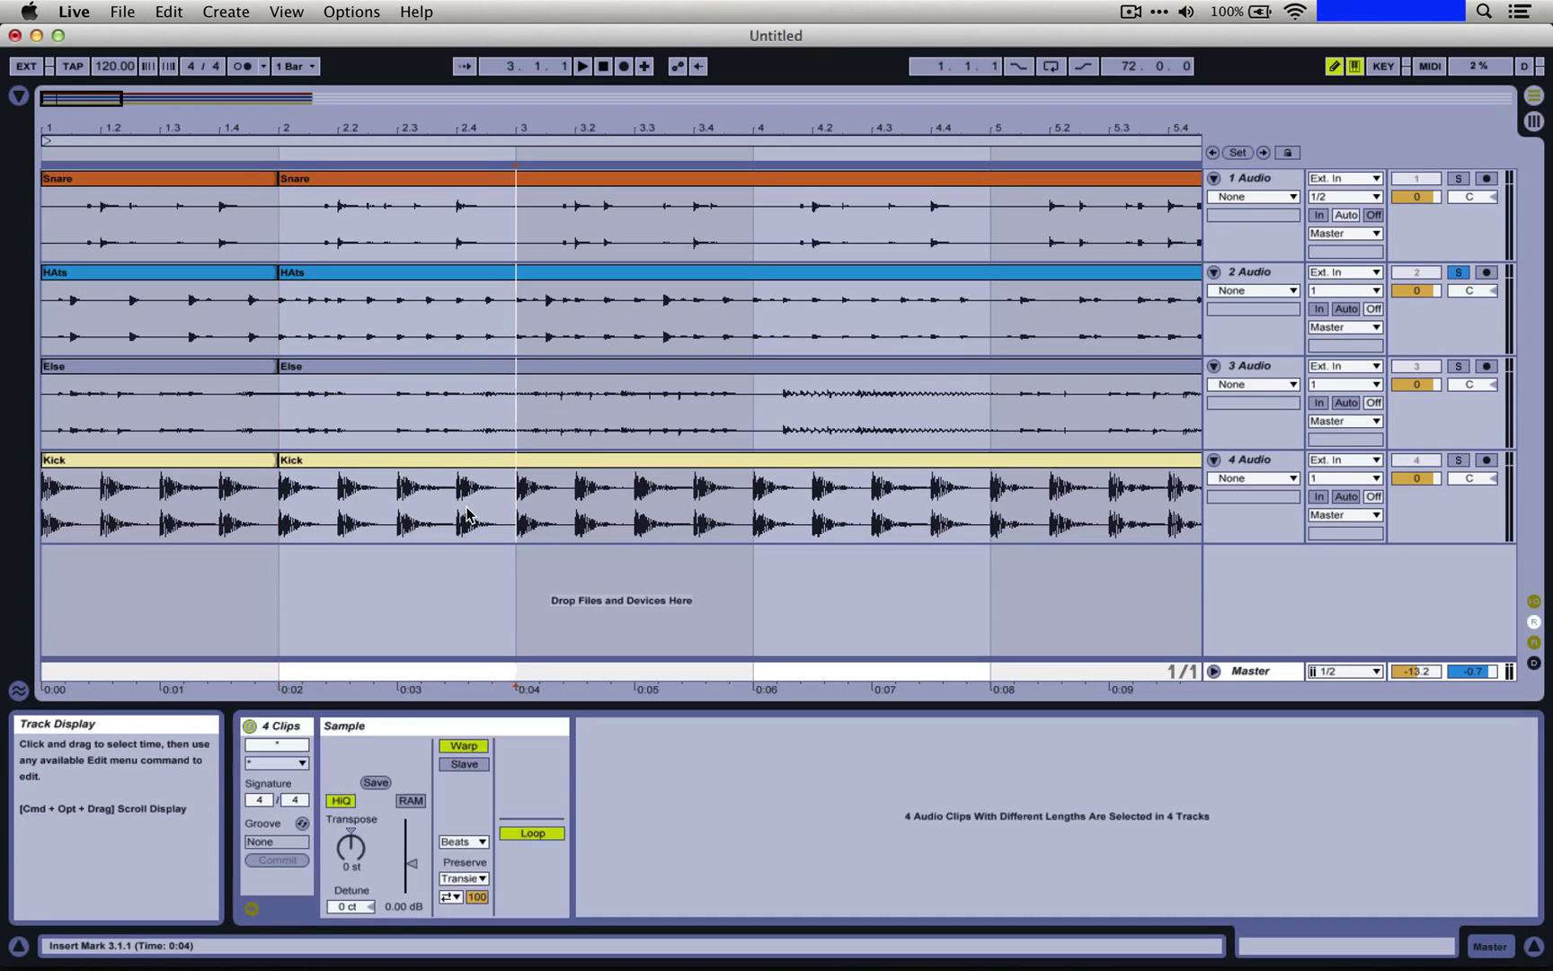
key(Left)
key(Right)
key(Left)
key(Right)
key(Right)
key(Right)
key(Right)
key(Right)
key(Right)
key(Right)
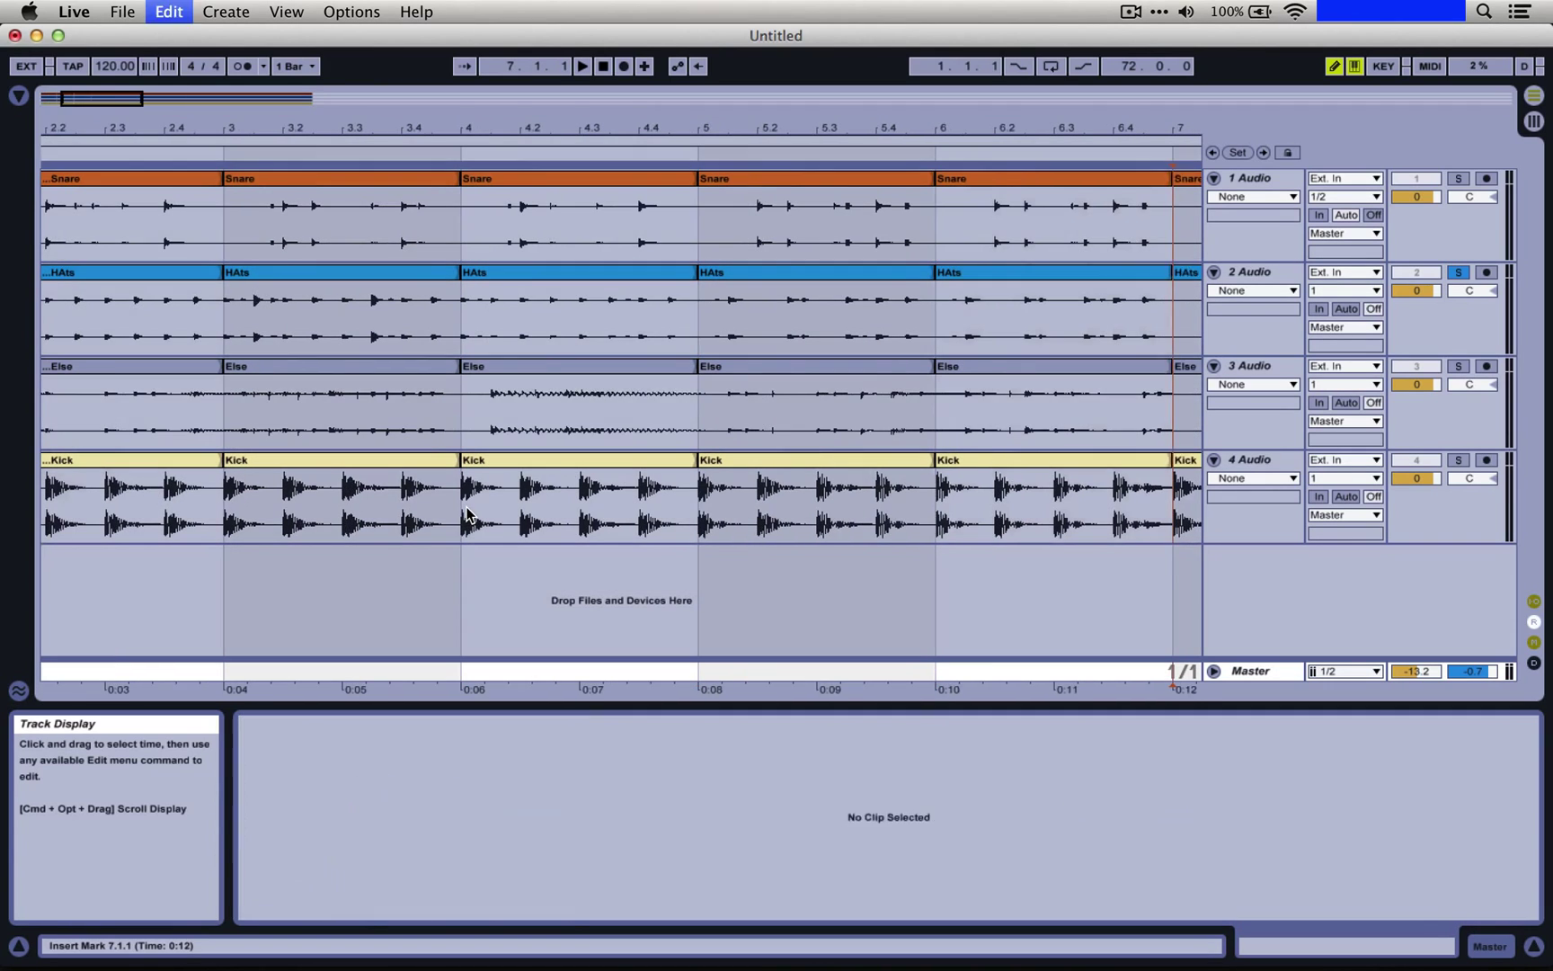
key(Right)
key(Right)
key(Right)
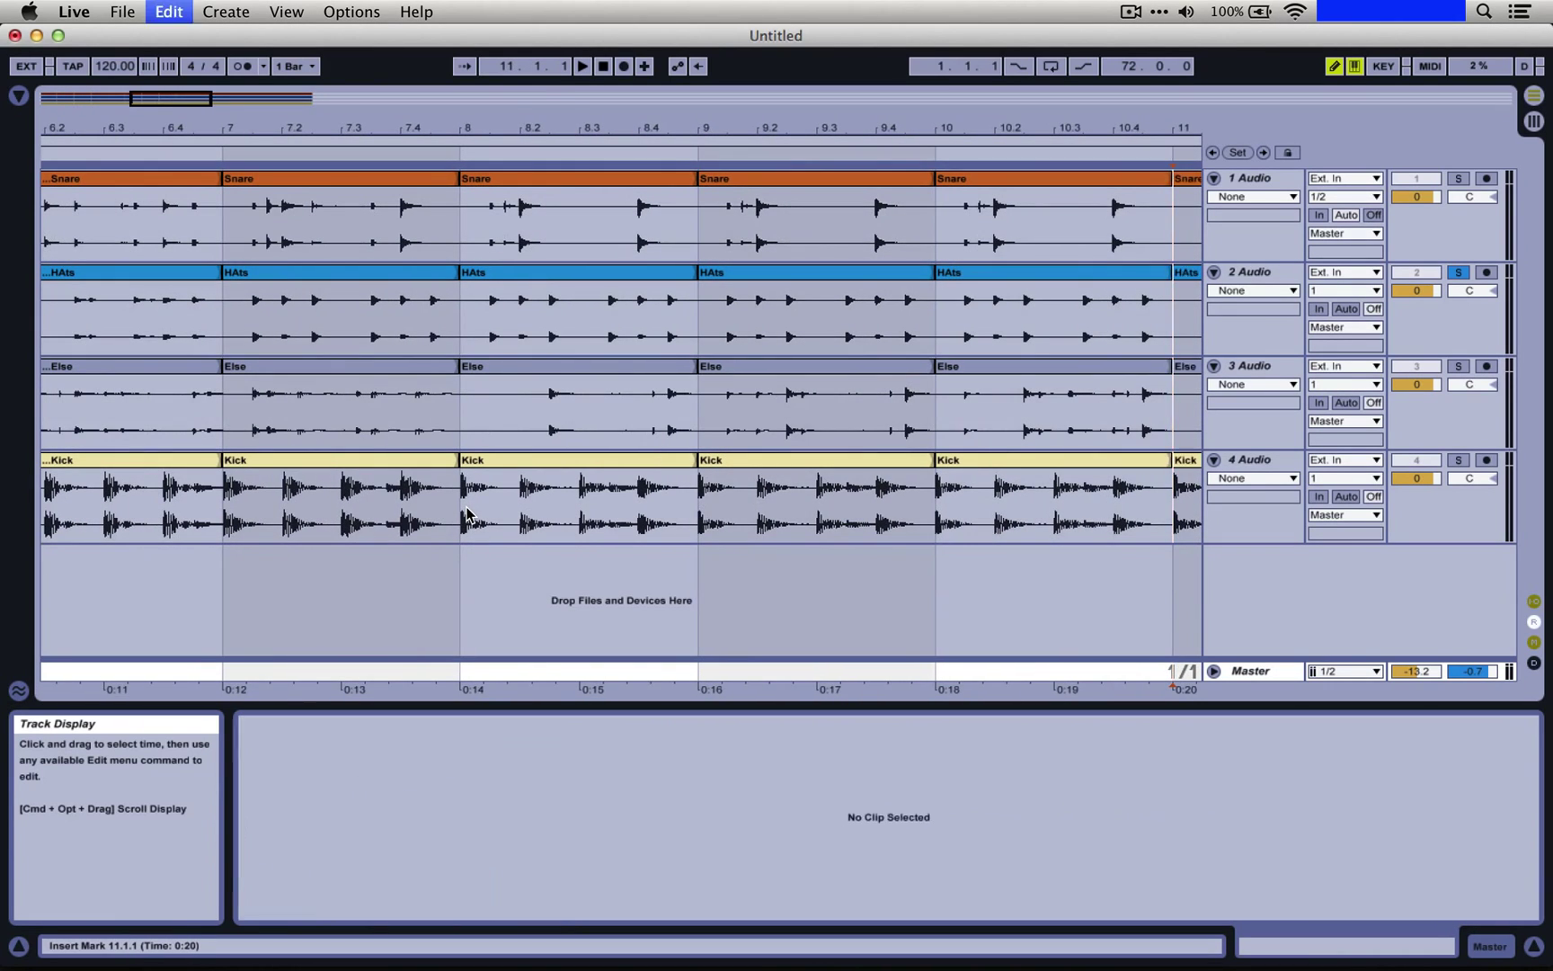
key(Right)
key(Right)
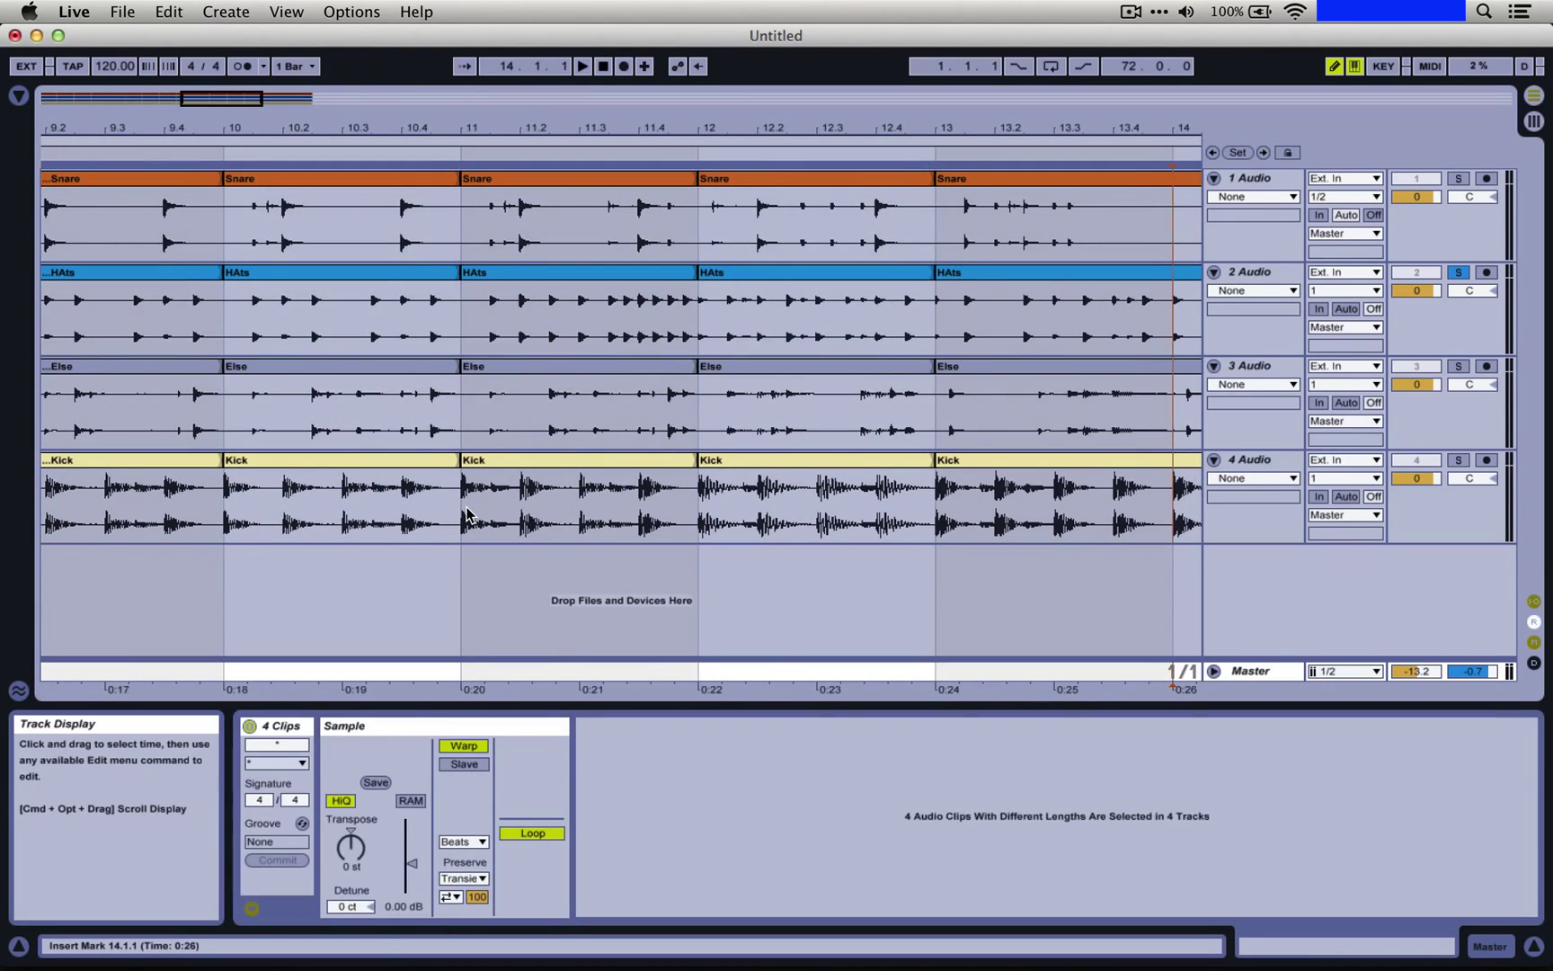
key(Right)
key(Right)
key(Left)
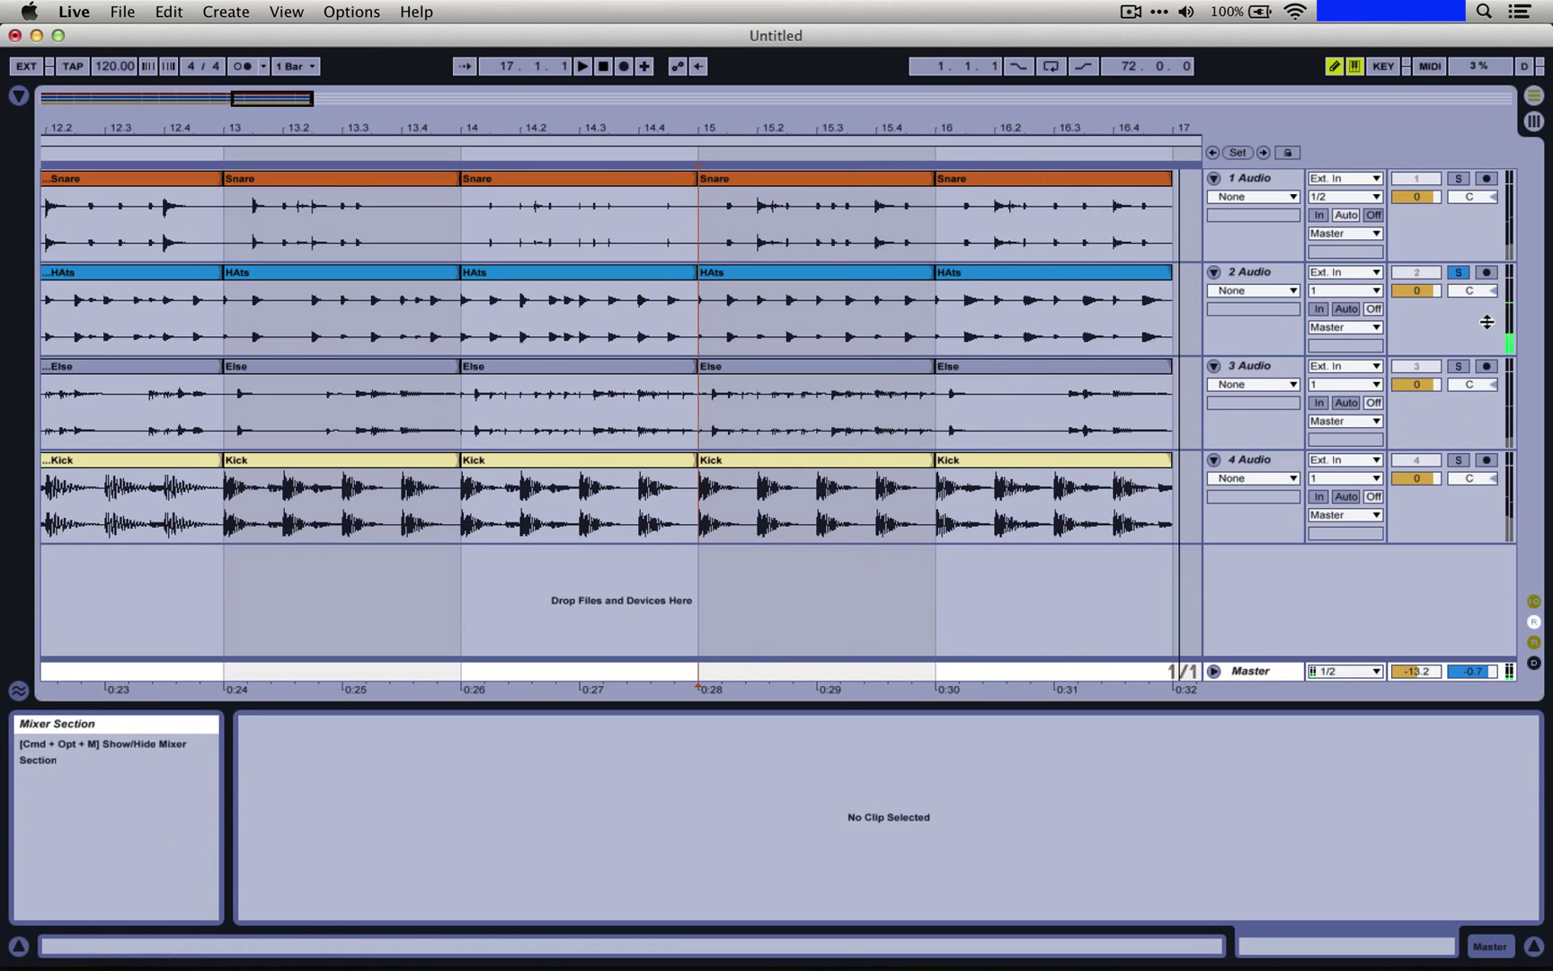
- Play from bar 15 on HAts to check the splits
click(703, 330)
key(space)
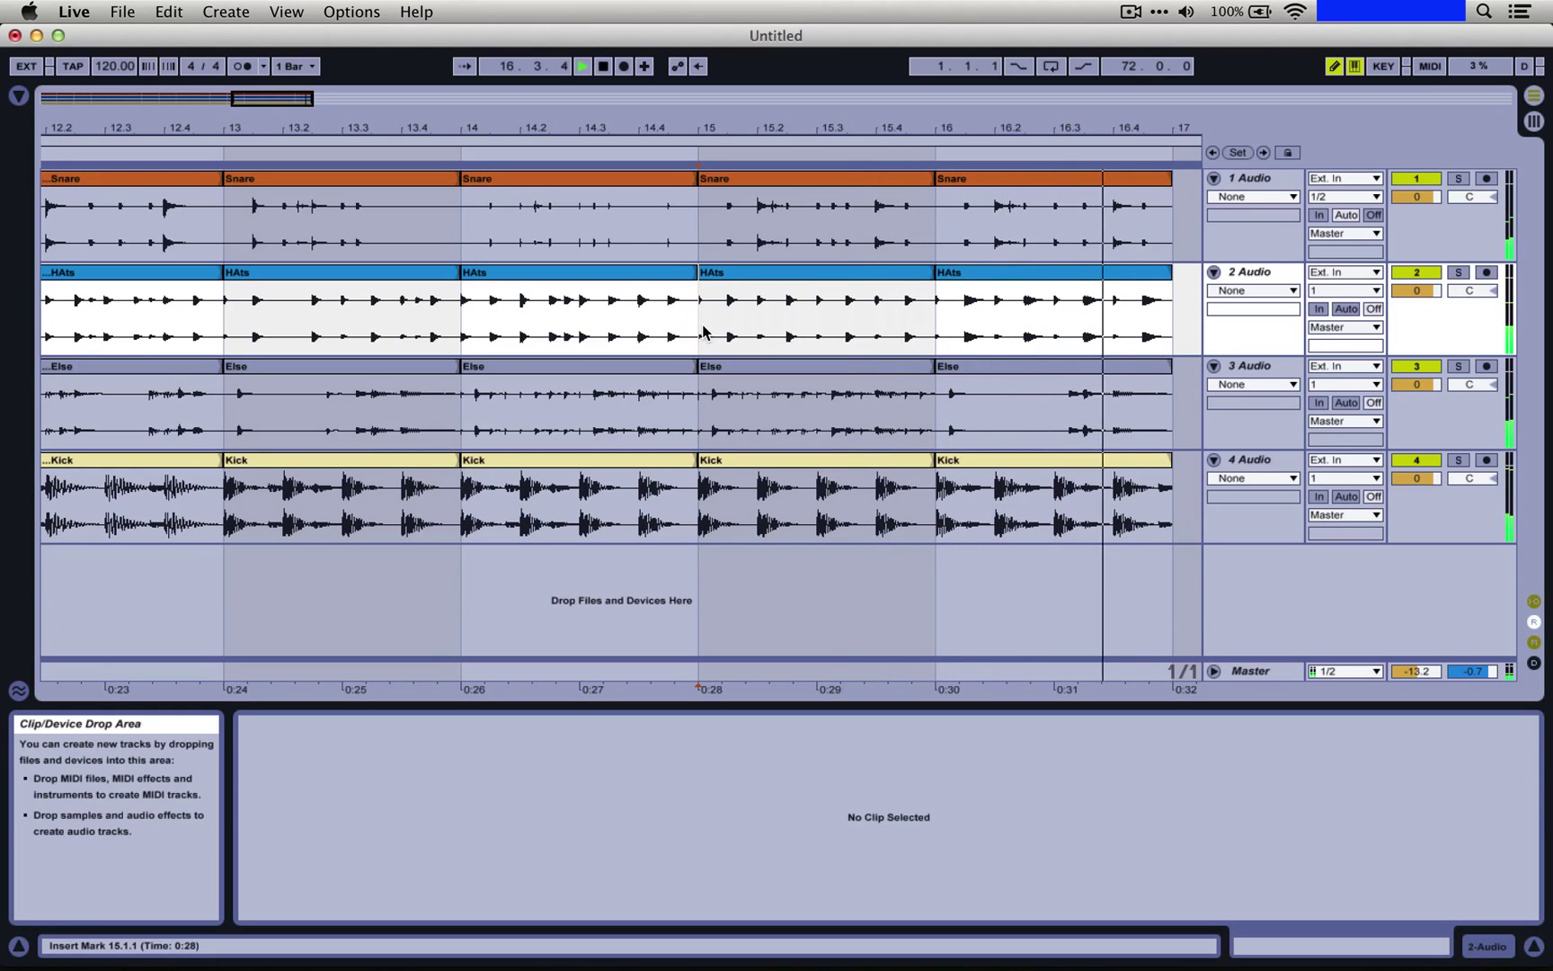
key(space)
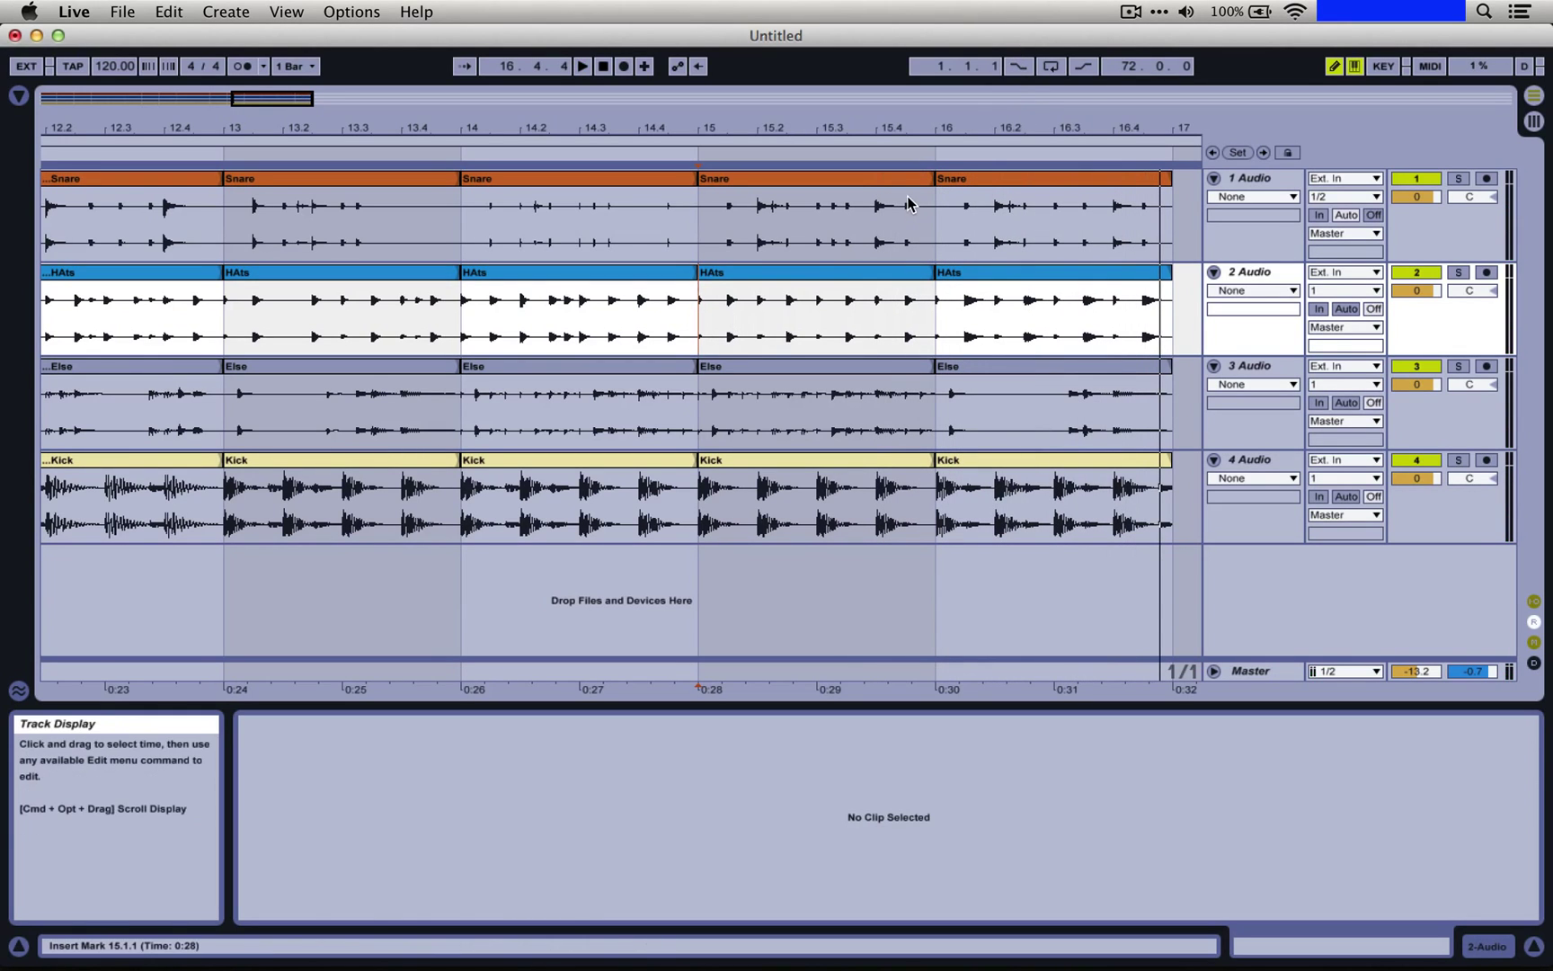
- Crop all one-bar clips into their own sample files, then bring up the Else clip's menu at bar 14
key(super+a)
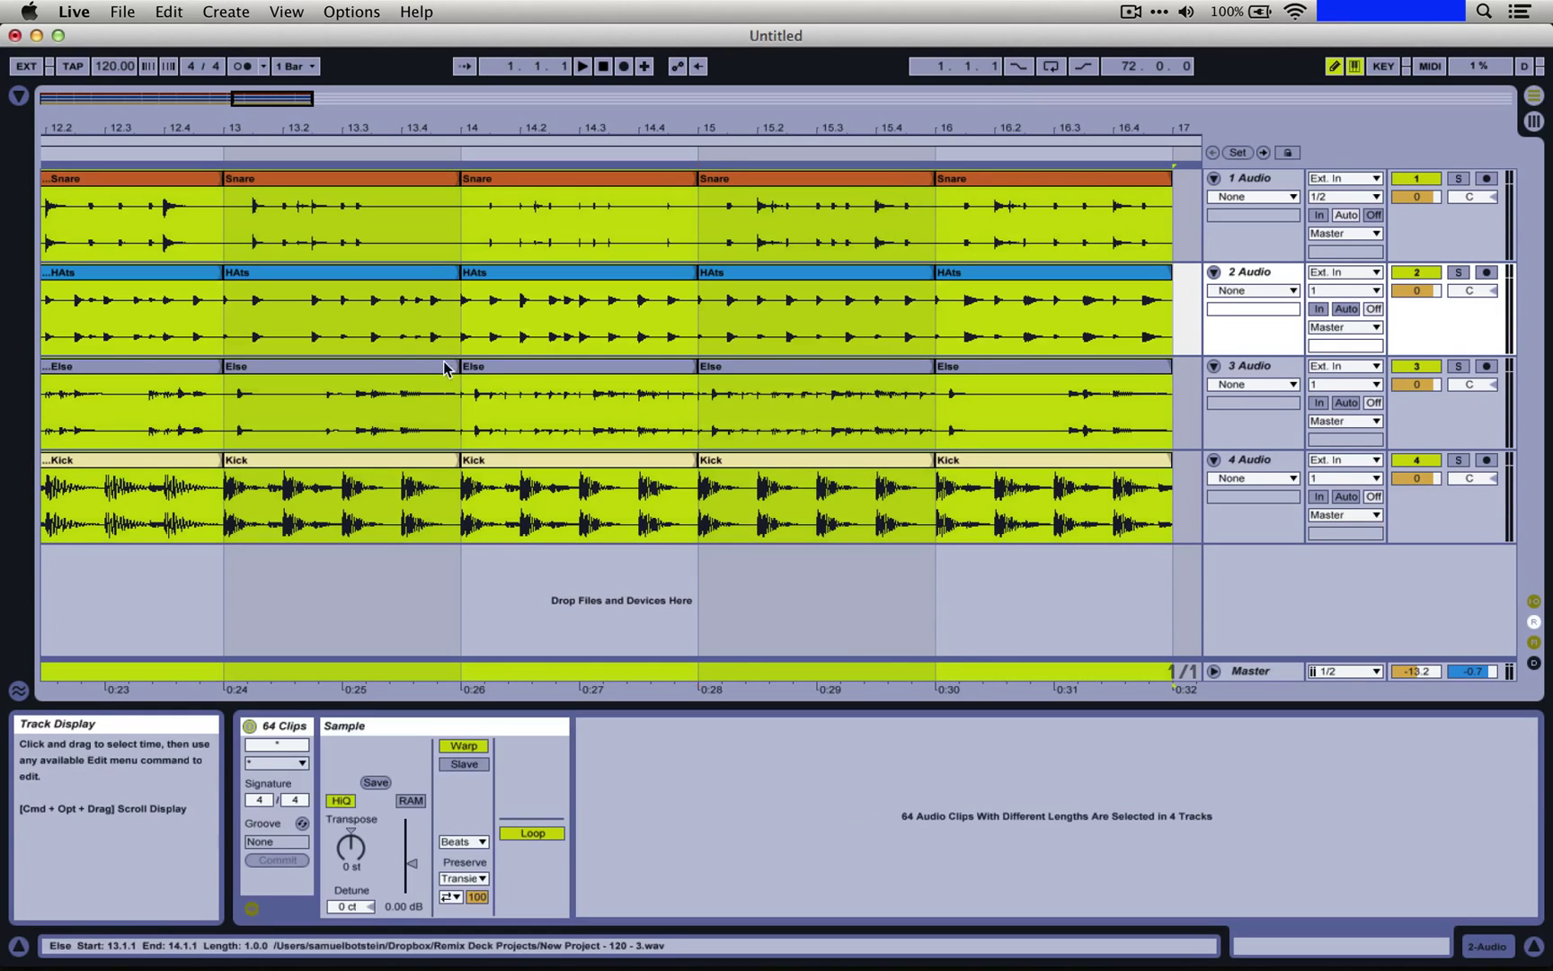
right_click(528, 270)
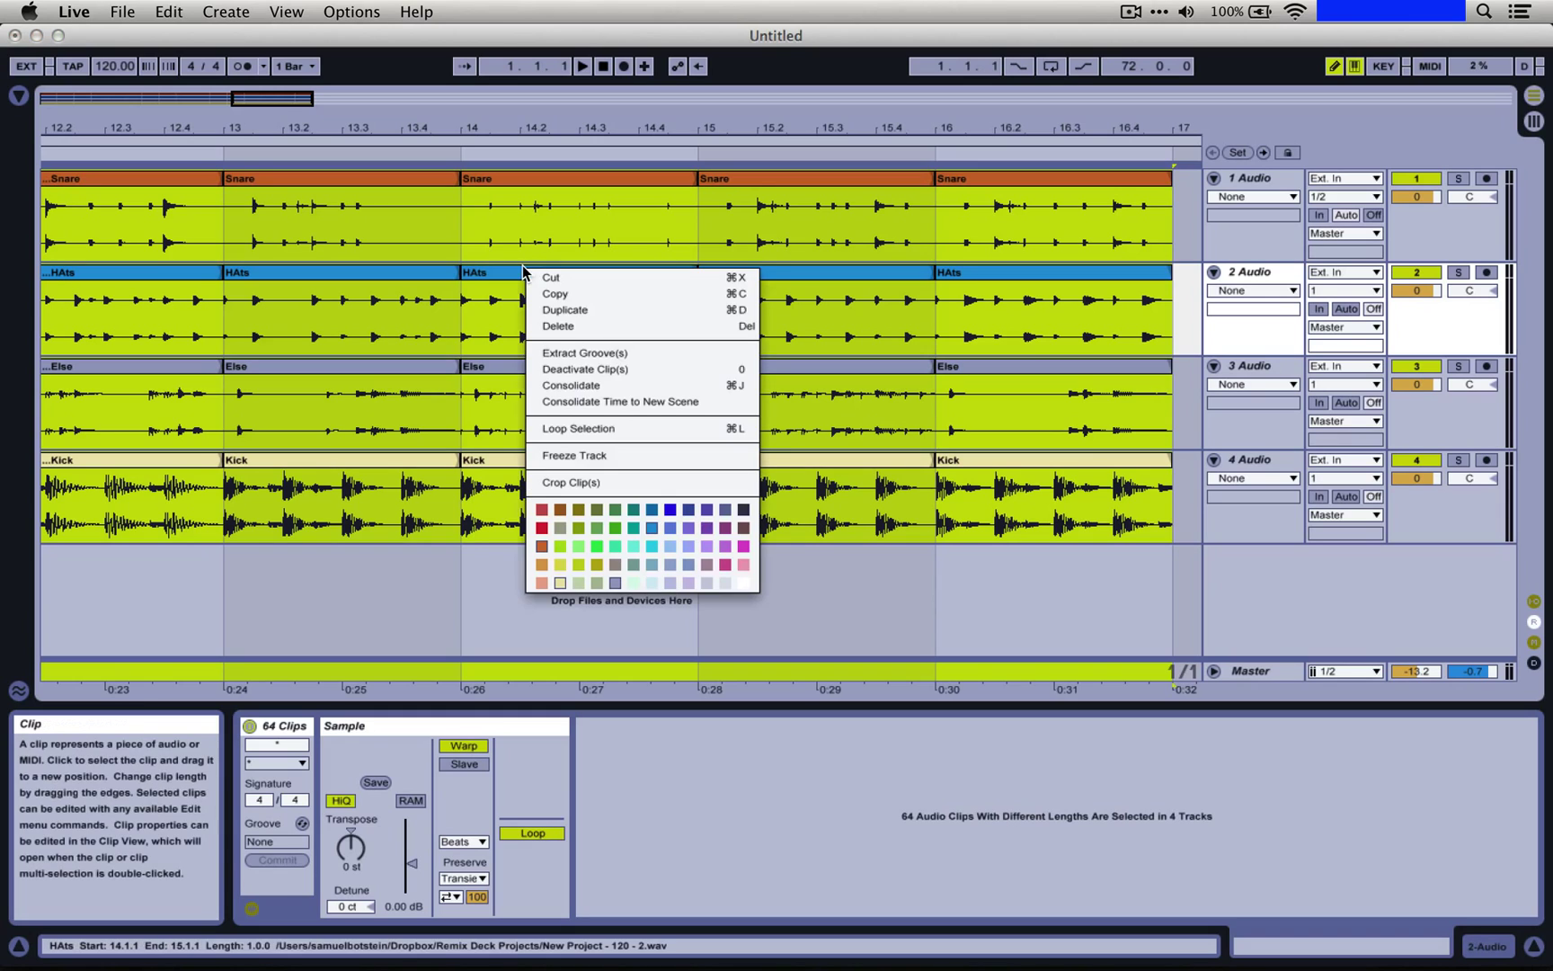
click(591, 483)
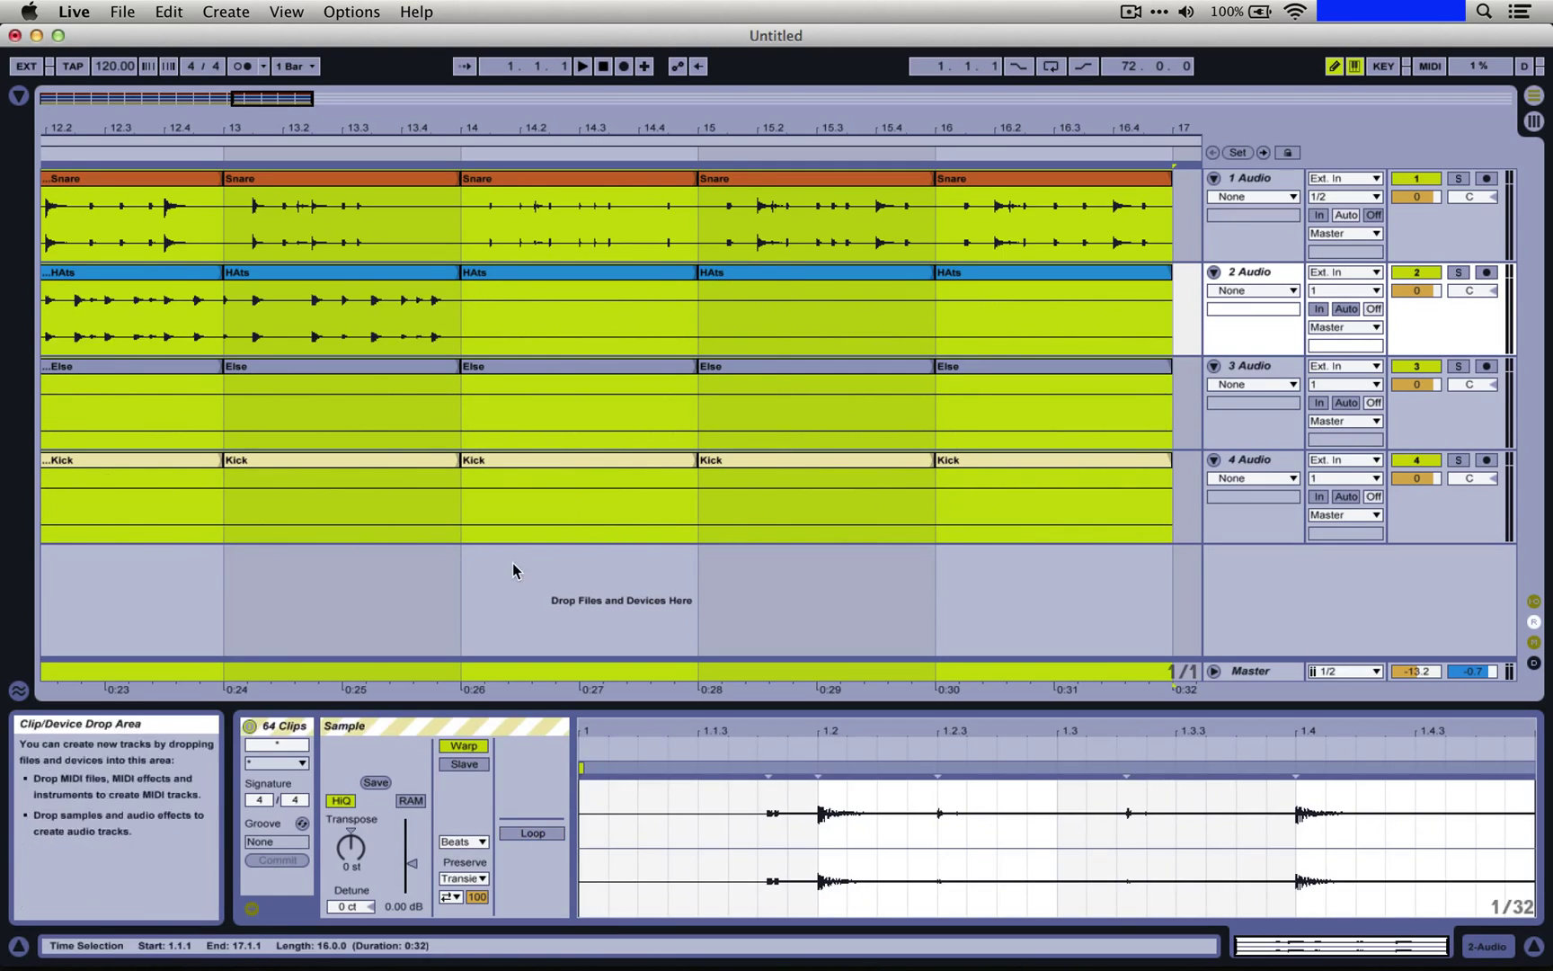
click(633, 404)
right_click(621, 379)
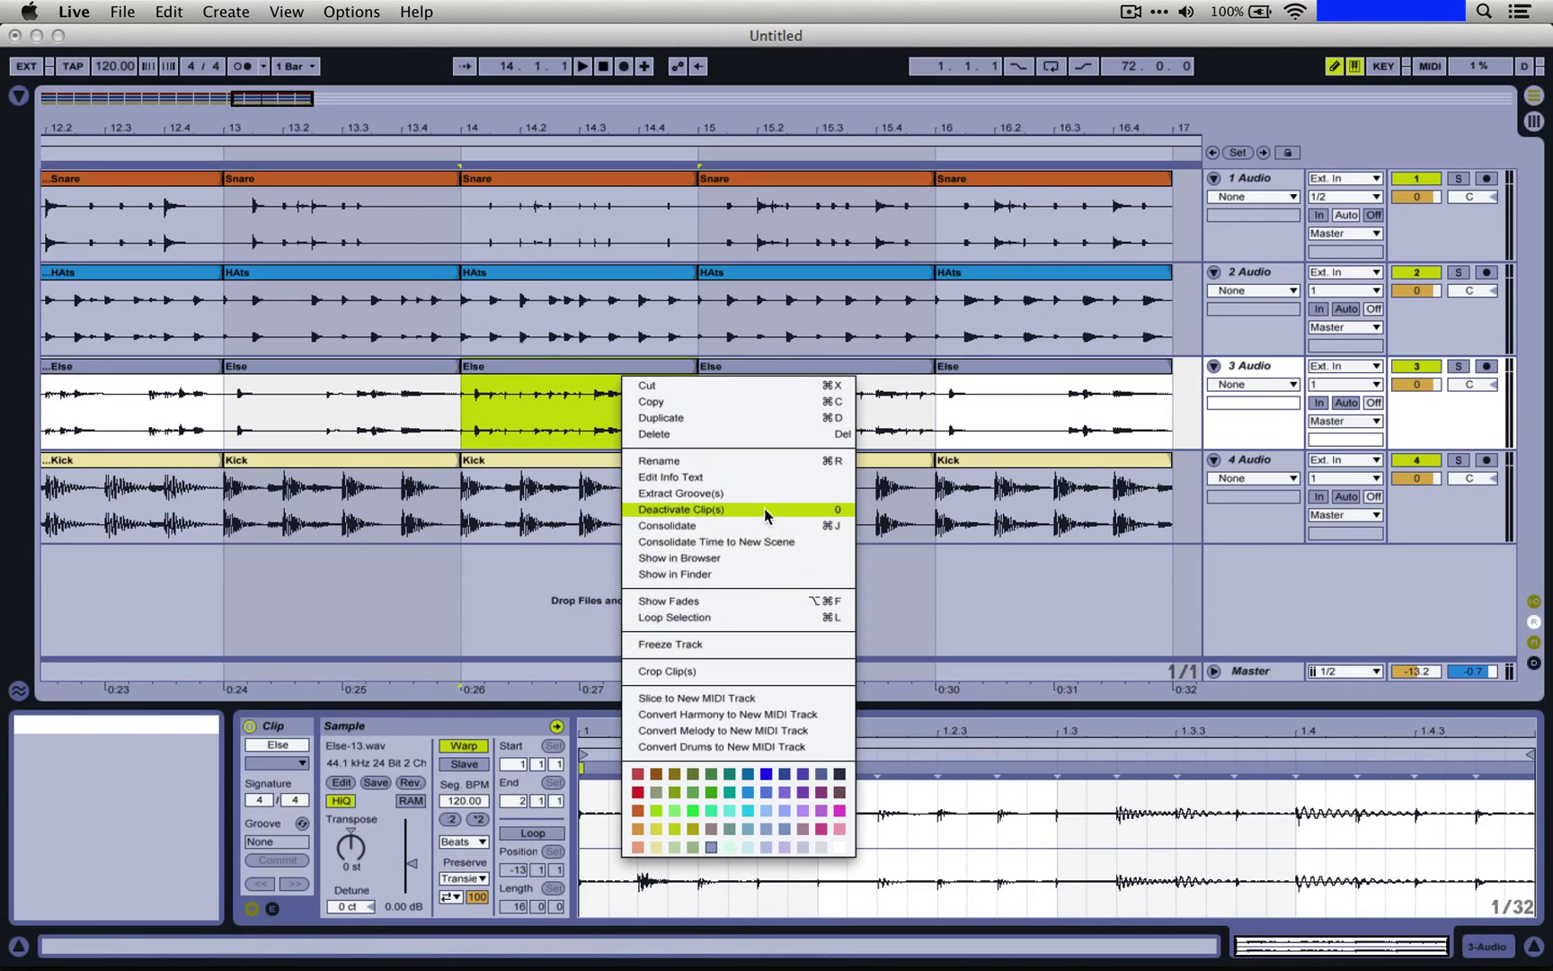
- Show the Else clip's Crop folder in Finder as a list and add a new folder to Remix Deck Projects
click(730, 575)
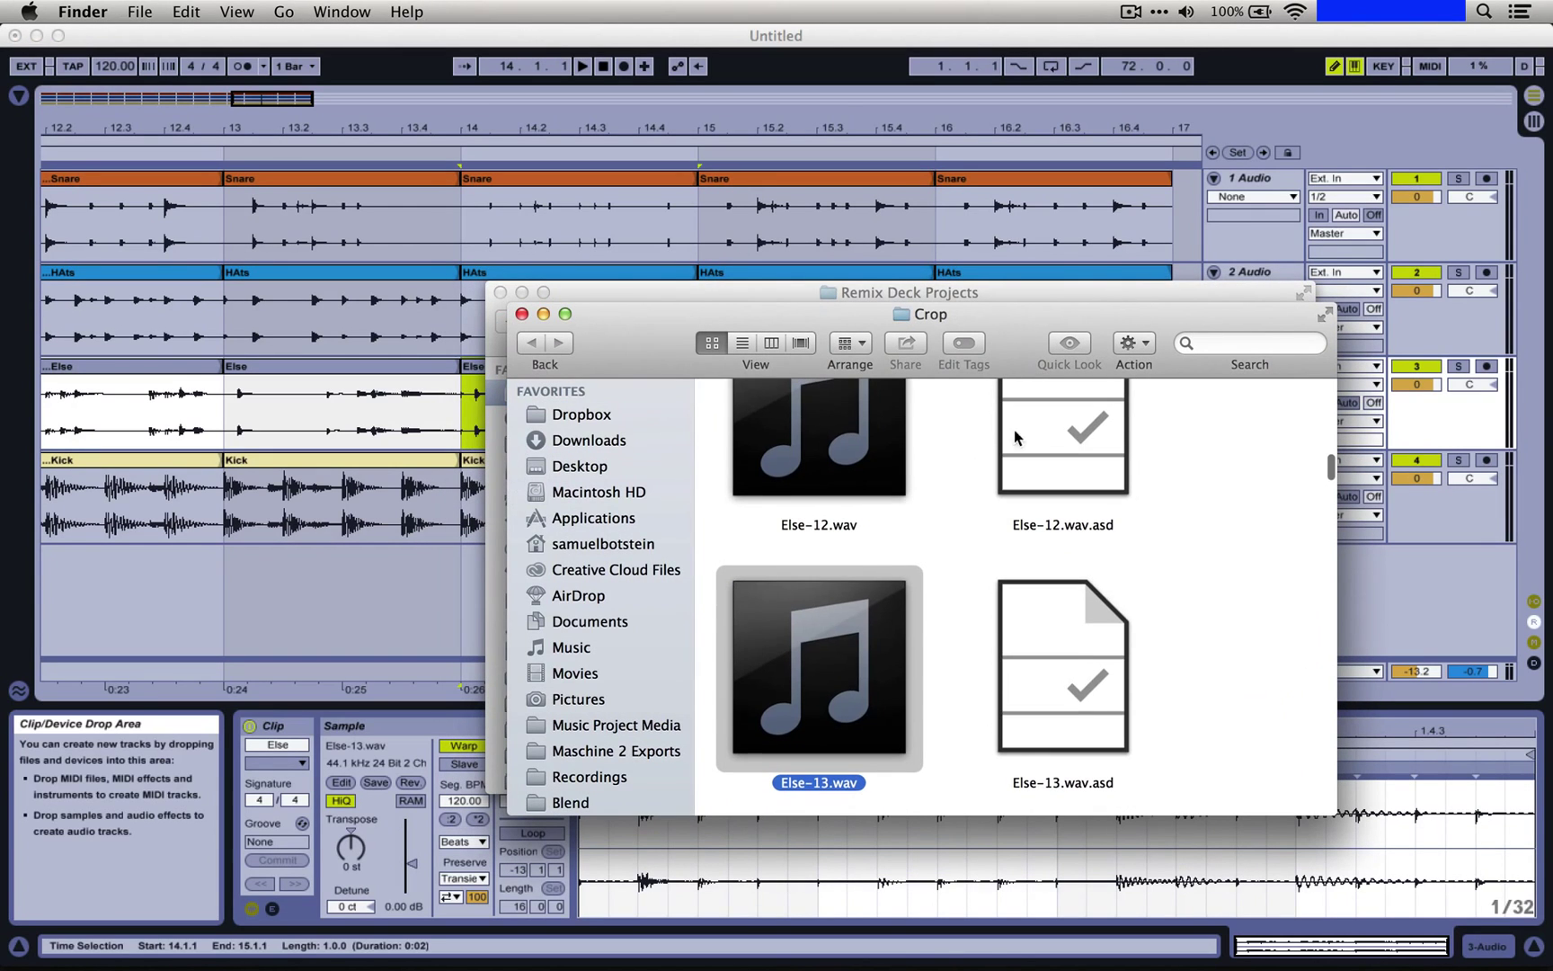
drag(791, 315, 429, 36)
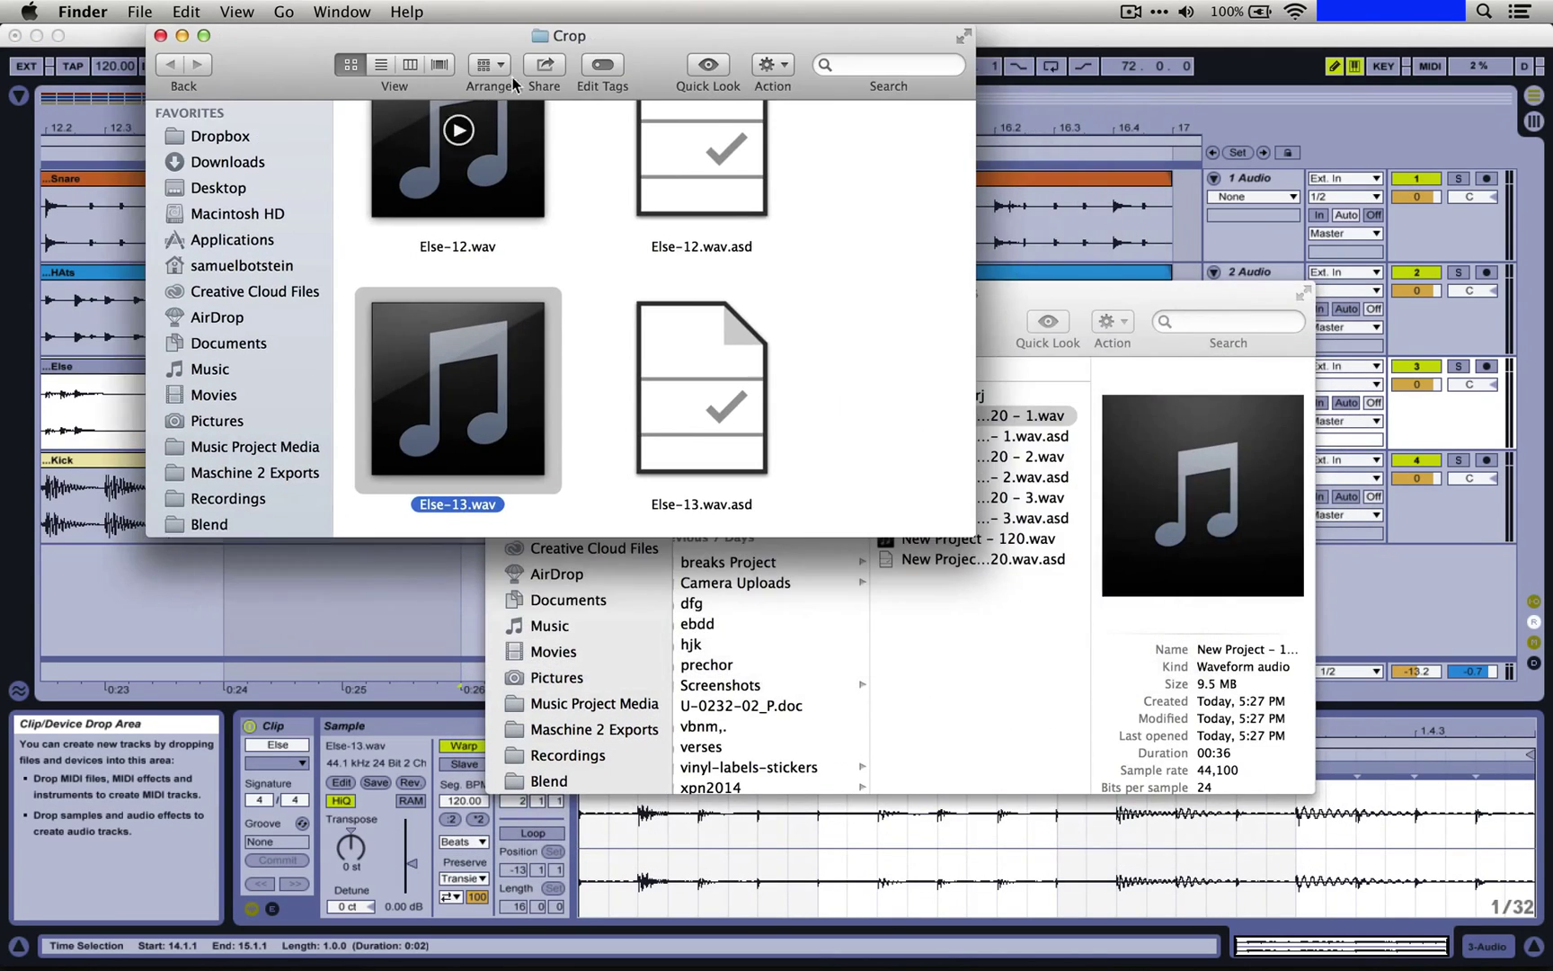
click(380, 64)
scroll(488, 157, down, 15)
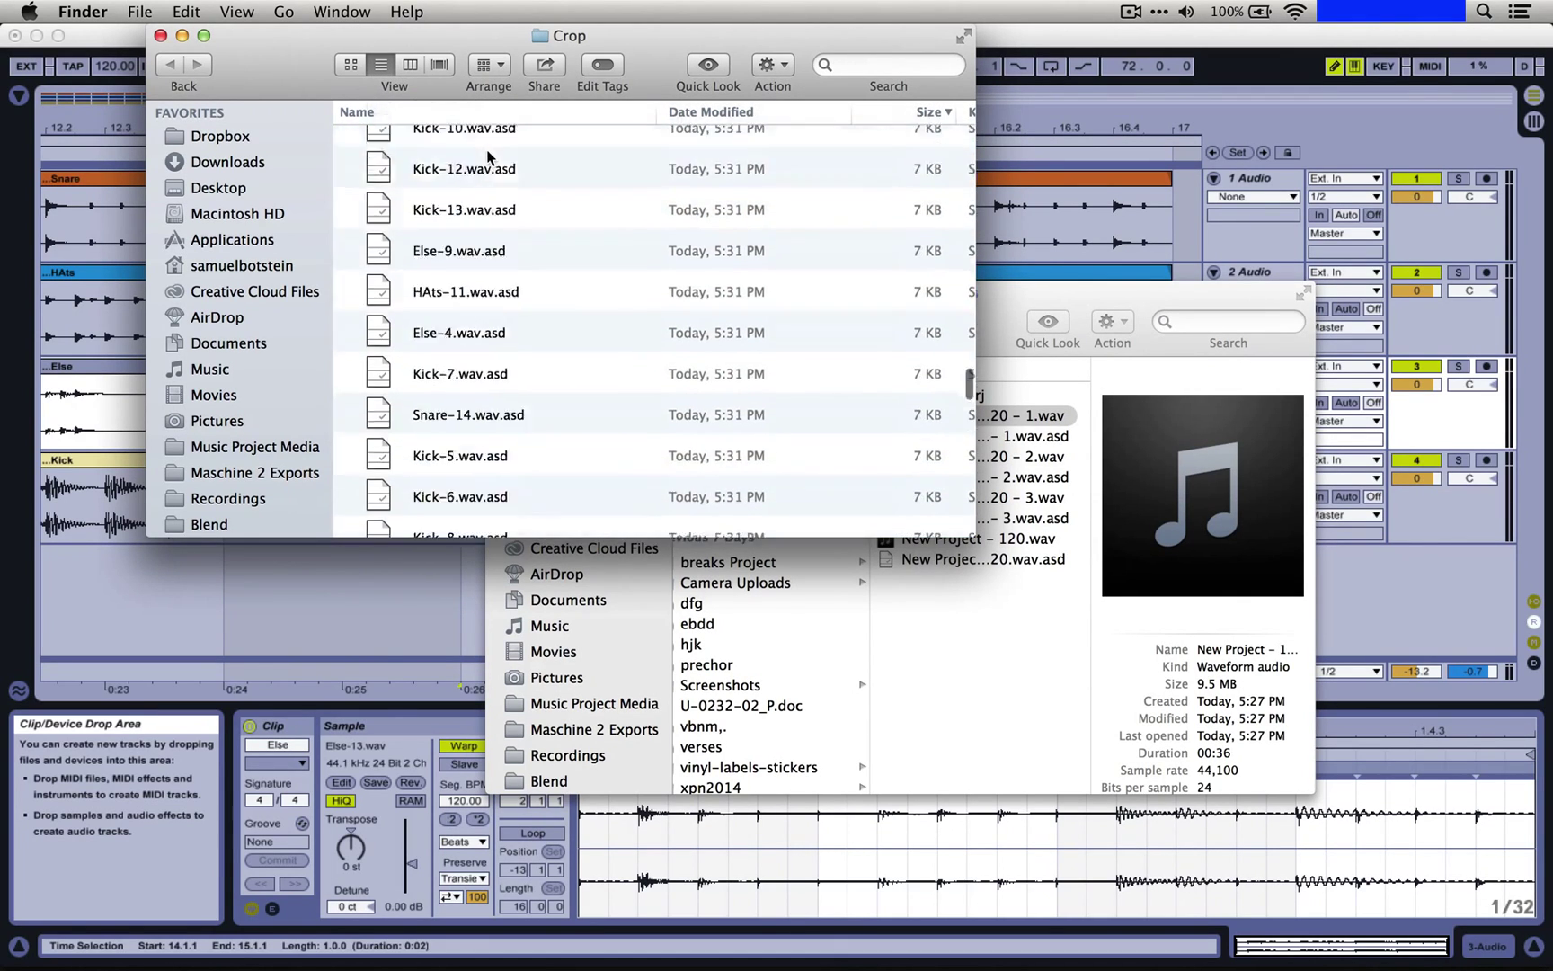
scroll(487, 157, down, 20)
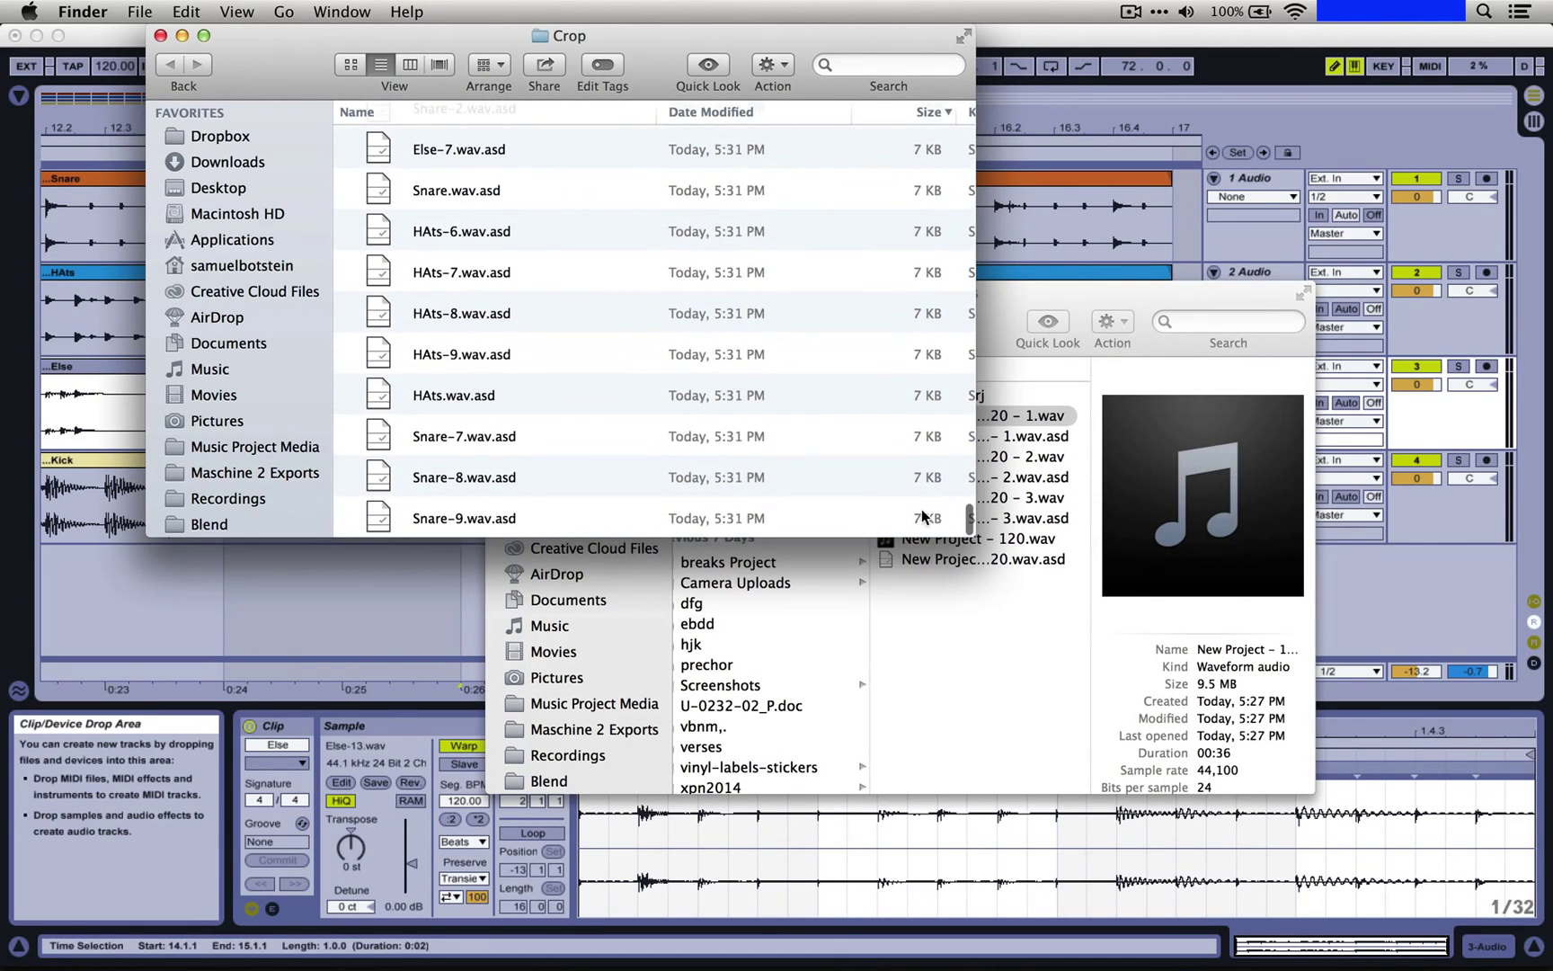
click(1047, 635)
right_click(1047, 636)
click(1078, 645)
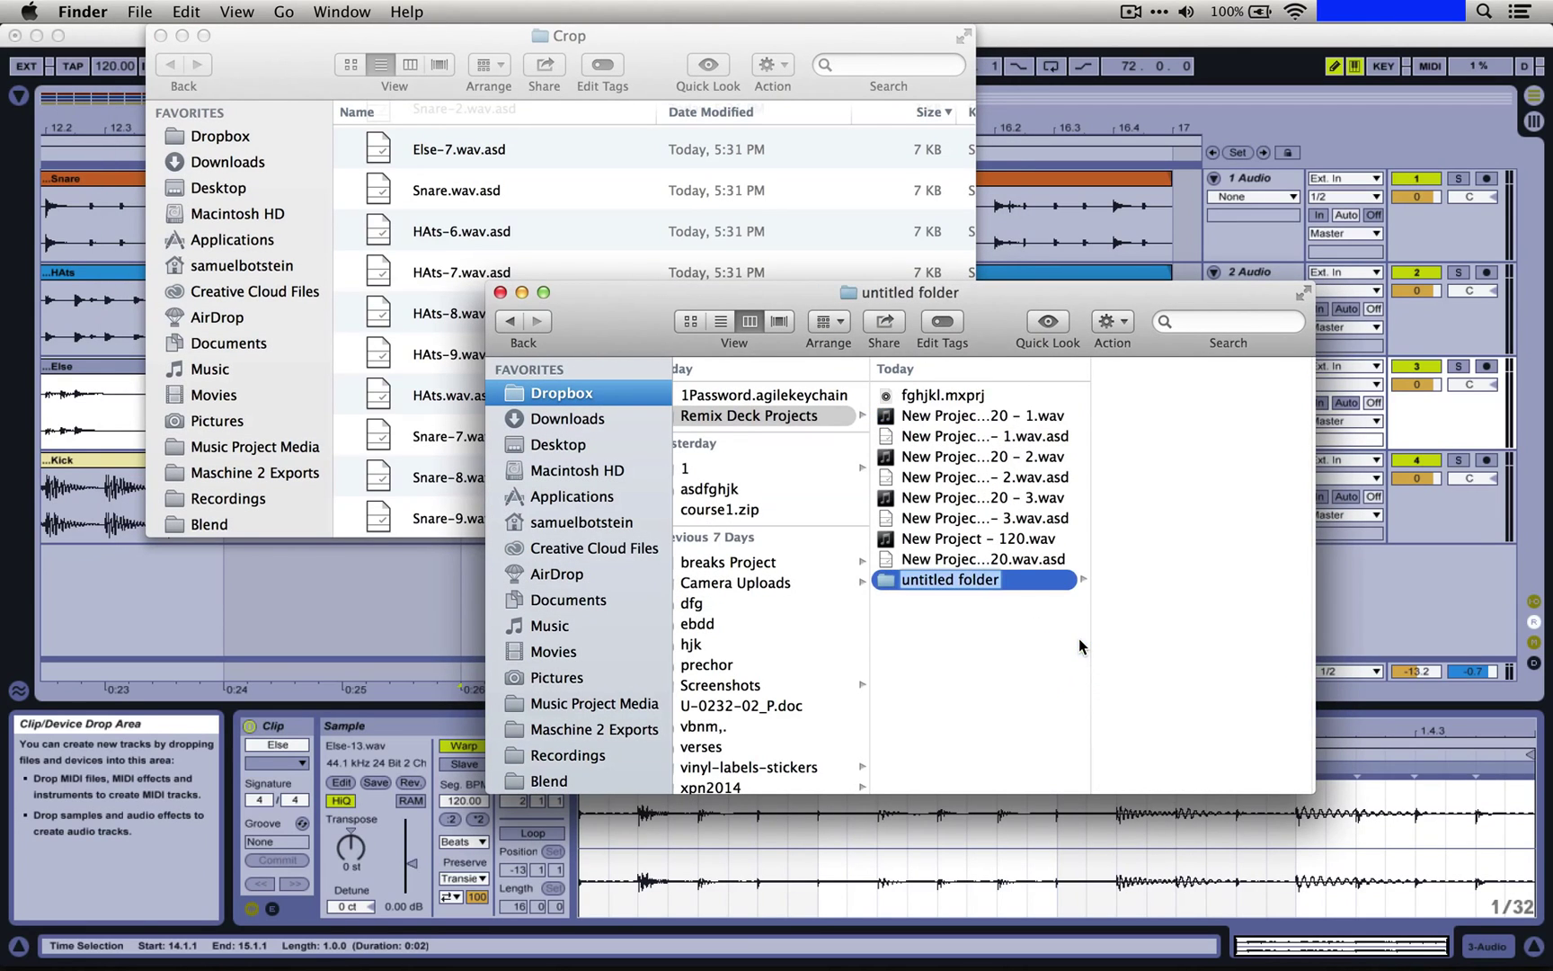
- Copy every file from the Crop folder into the new cropped folder
click(666, 279)
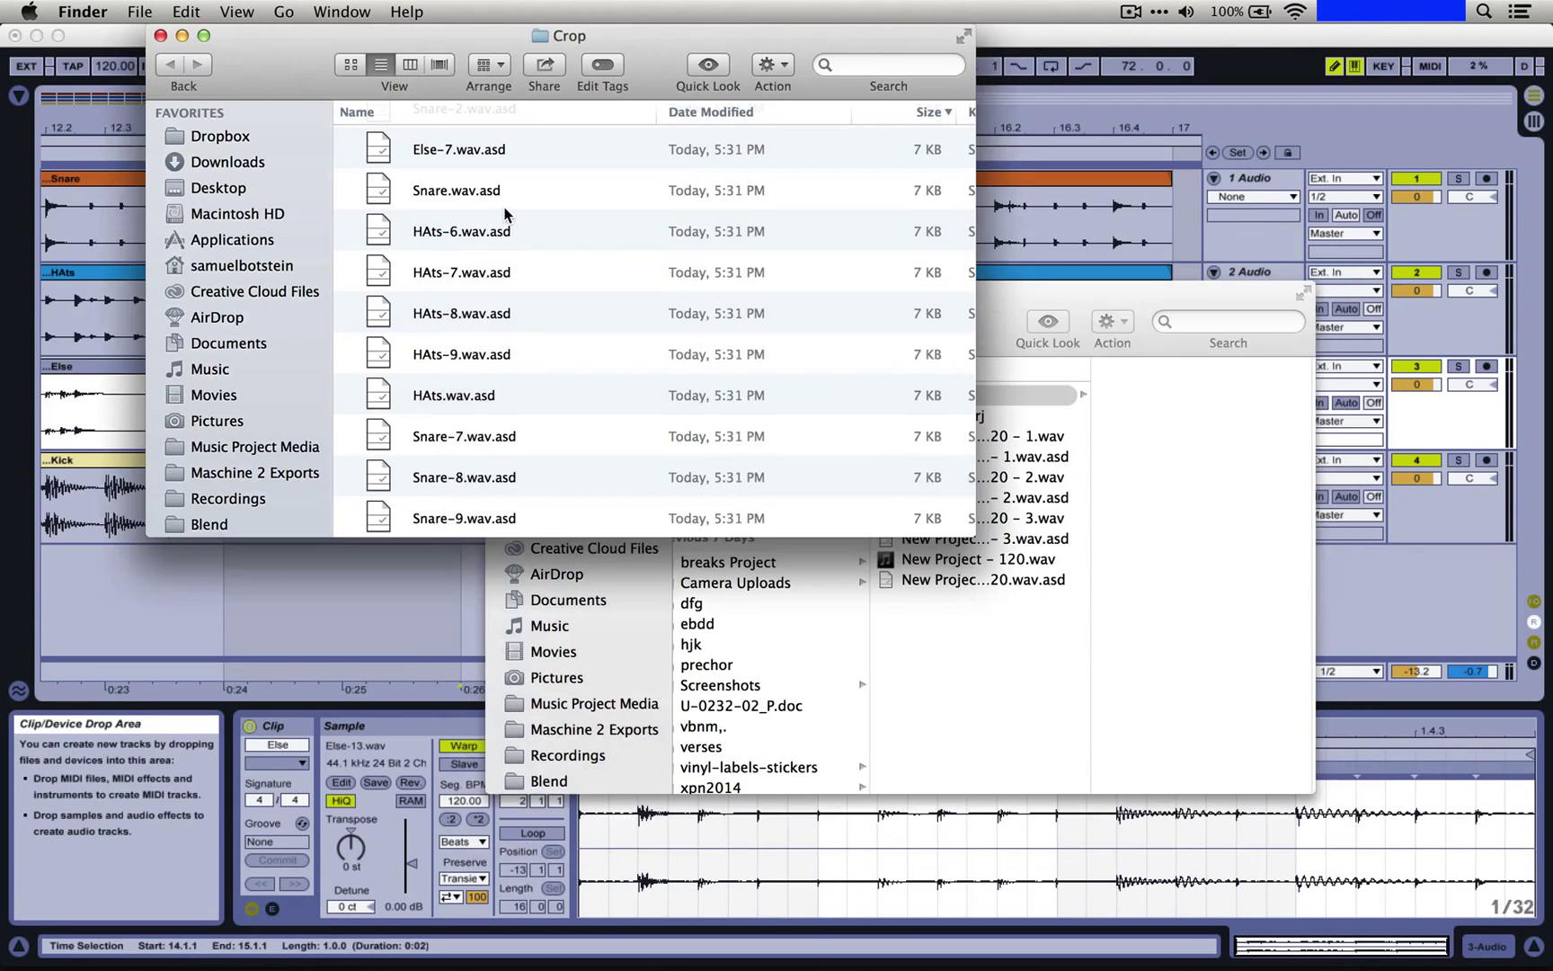
key(super+a)
click(517, 286)
click(548, 321)
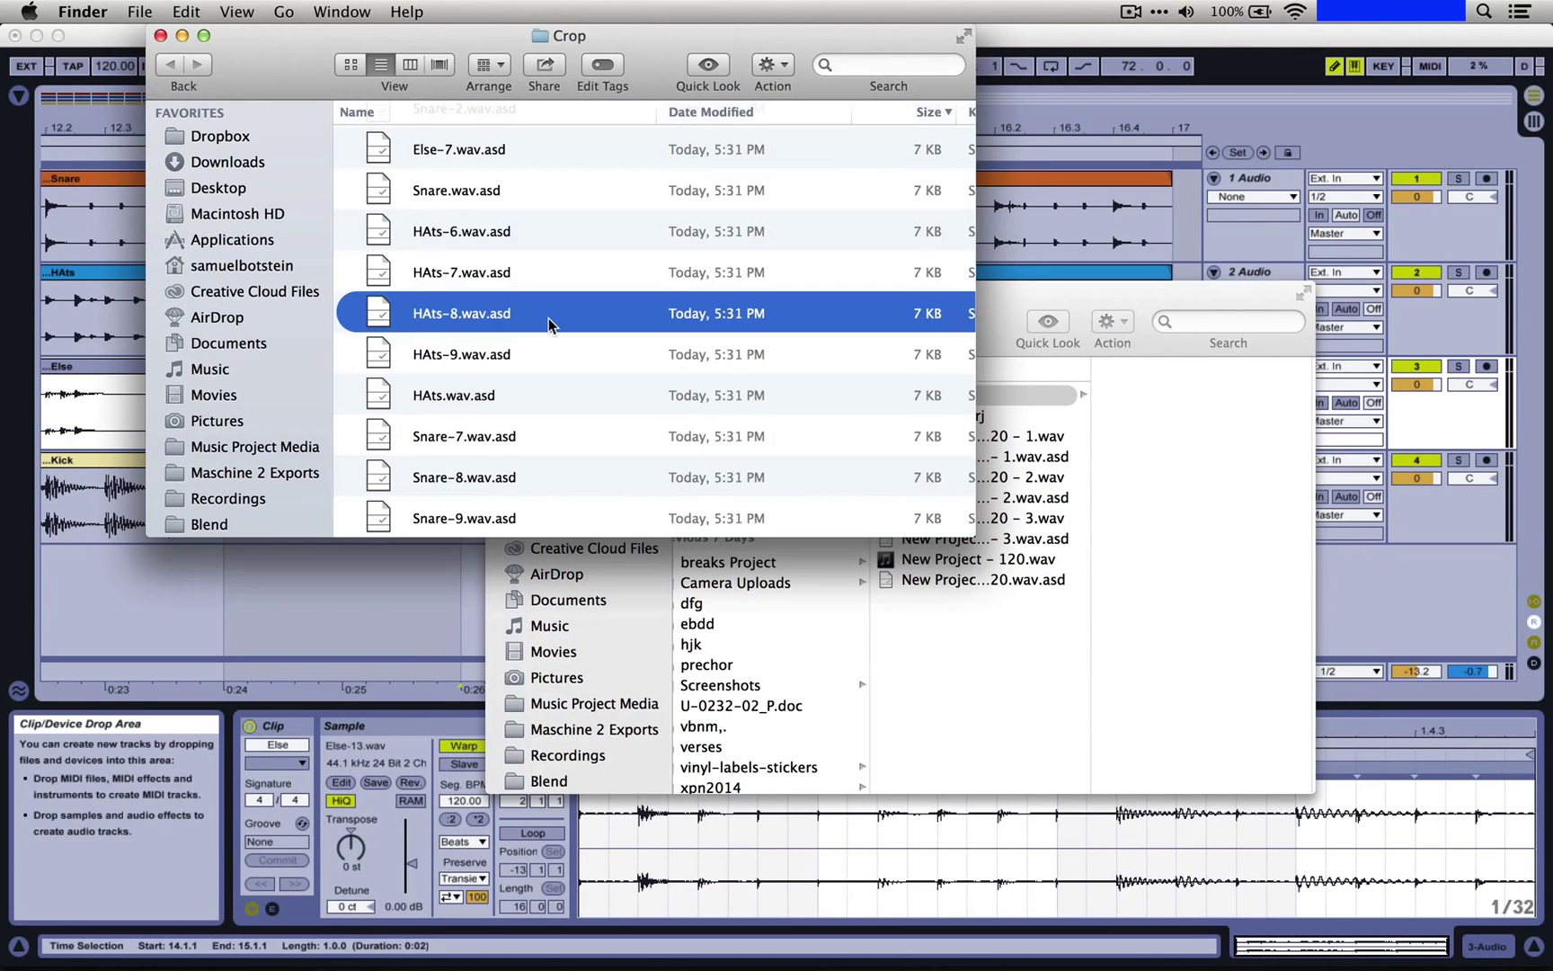
key(super+a)
drag(489, 324, 1185, 475)
click(953, 304)
drag(980, 303, 586, 55)
- Search the cropped folder for 'asd' and remove the .asd analysis files
click(803, 80)
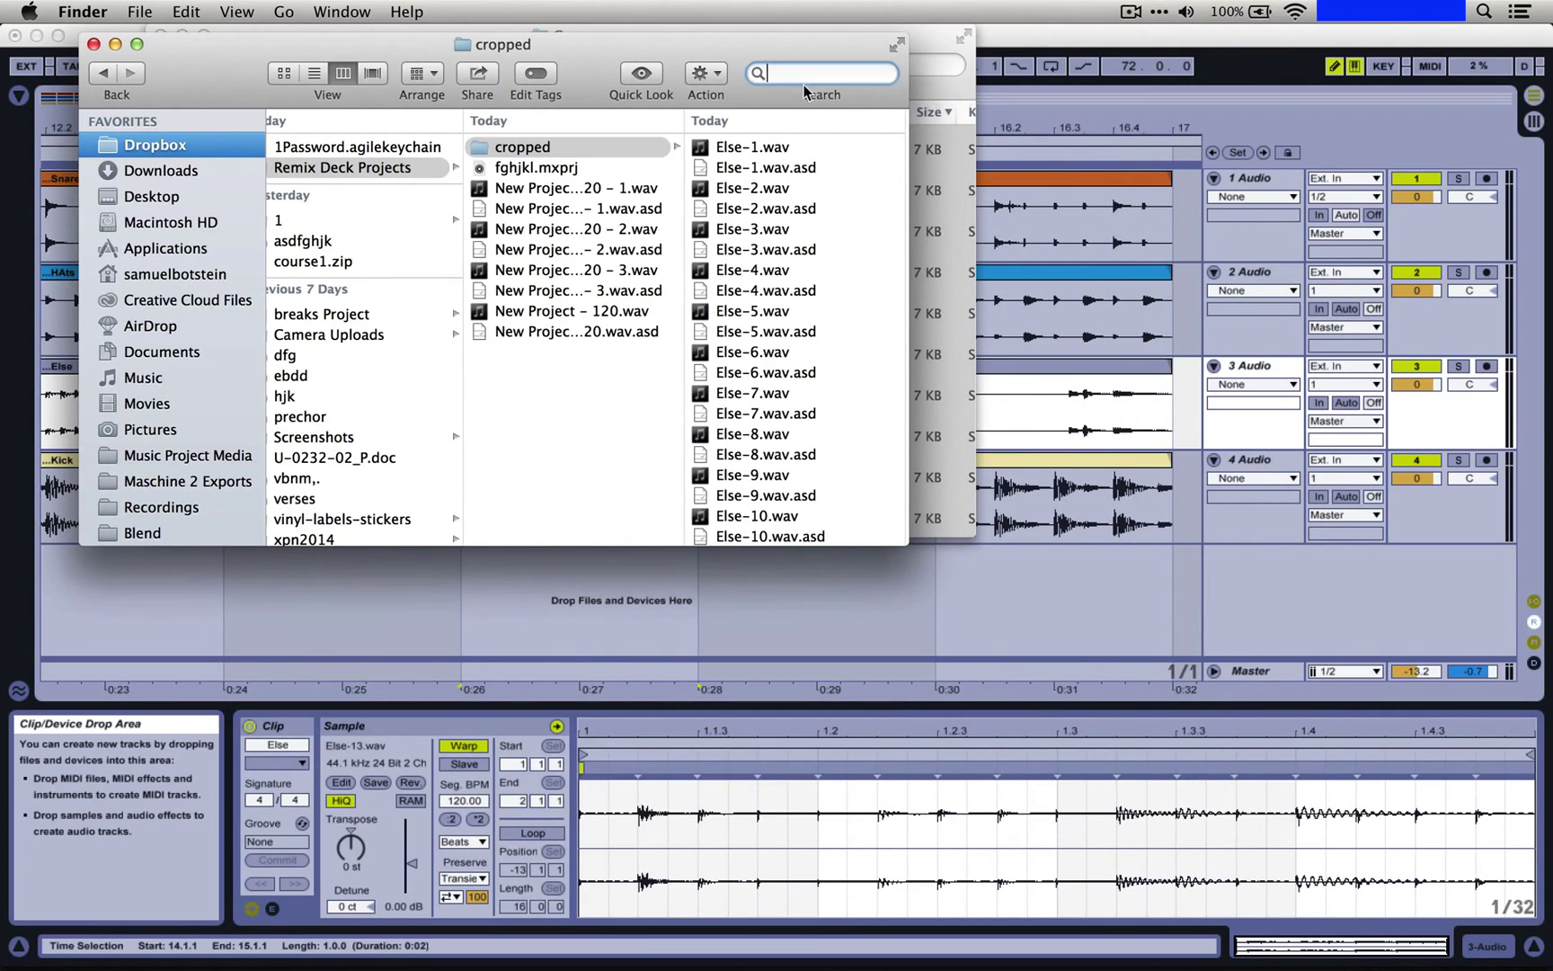
scroll(841, 275, down, 20)
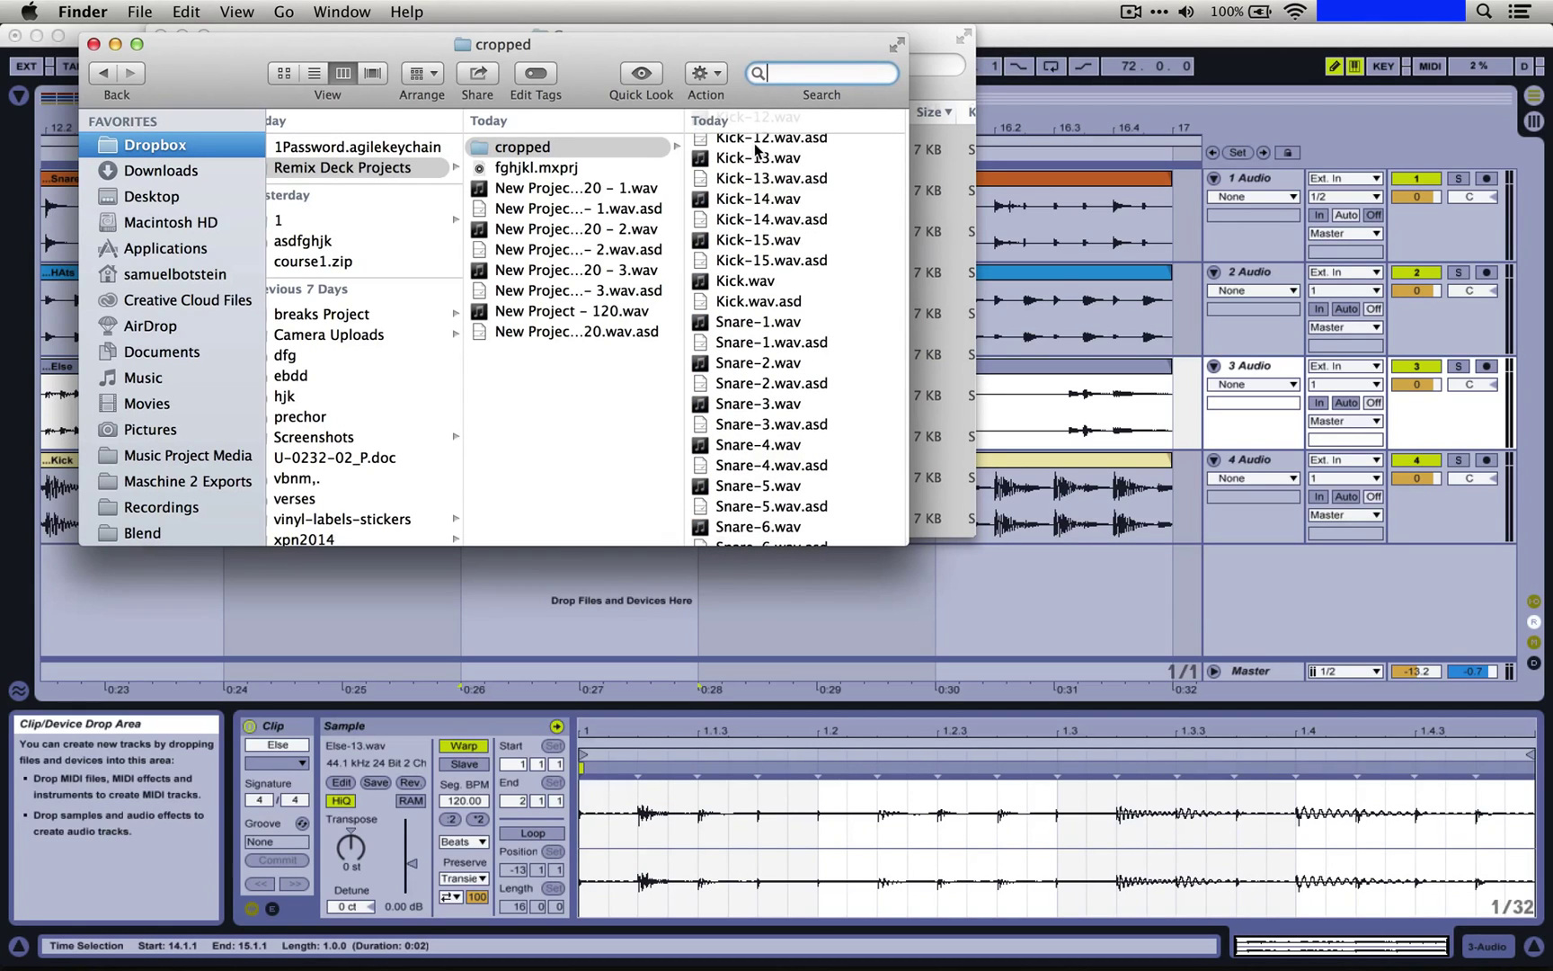
text(asd)
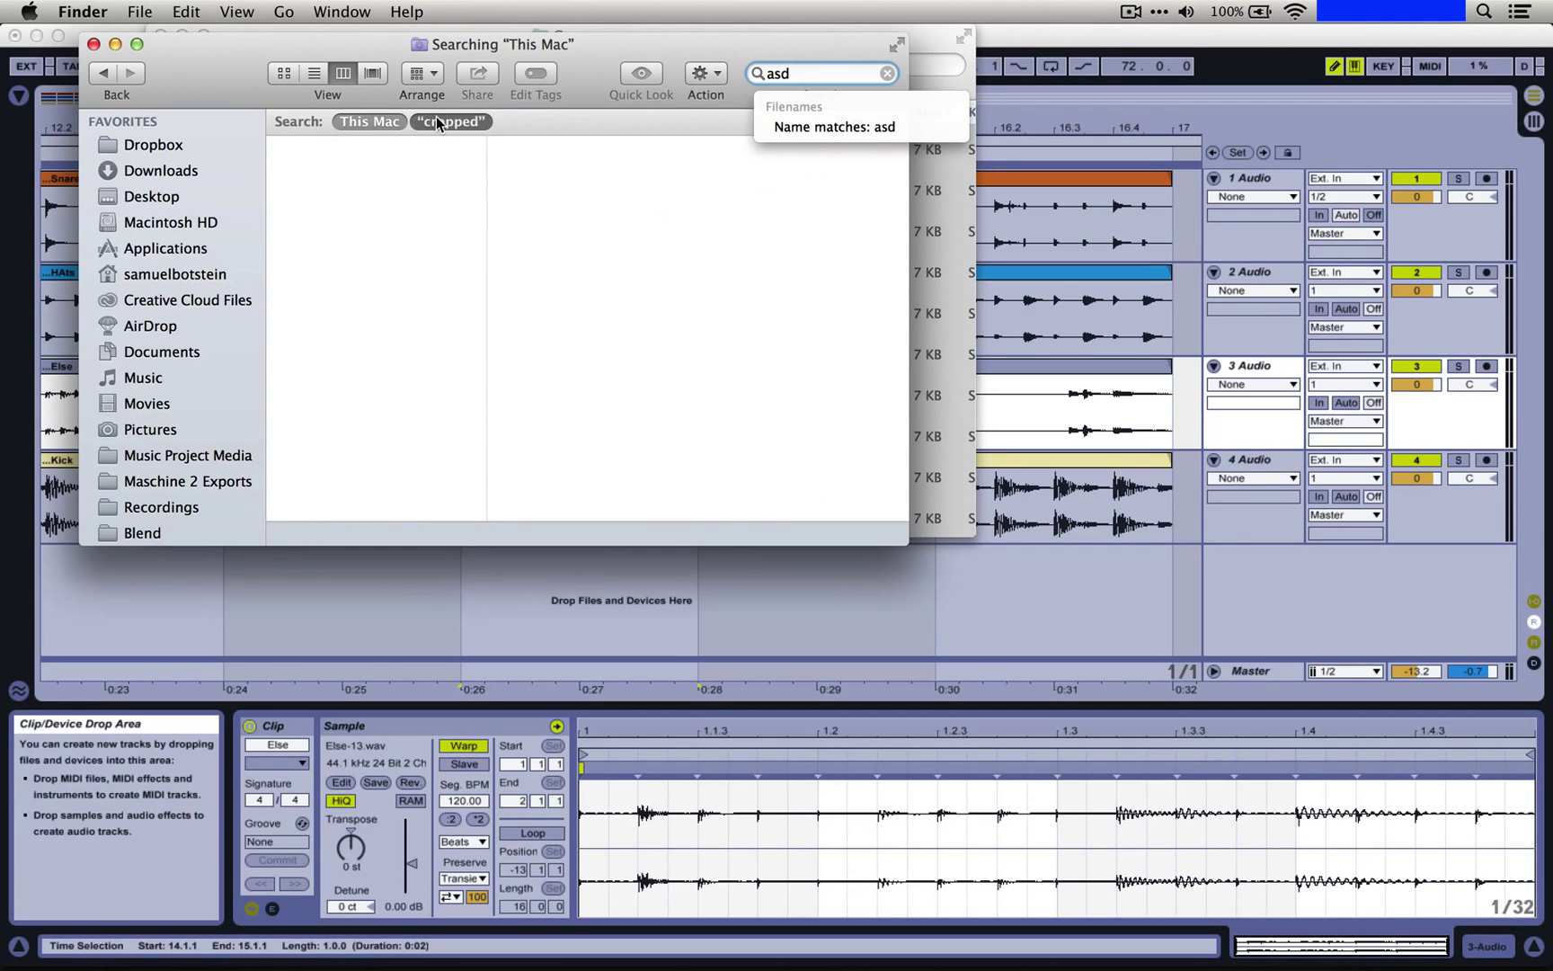
click(437, 123)
click(383, 194)
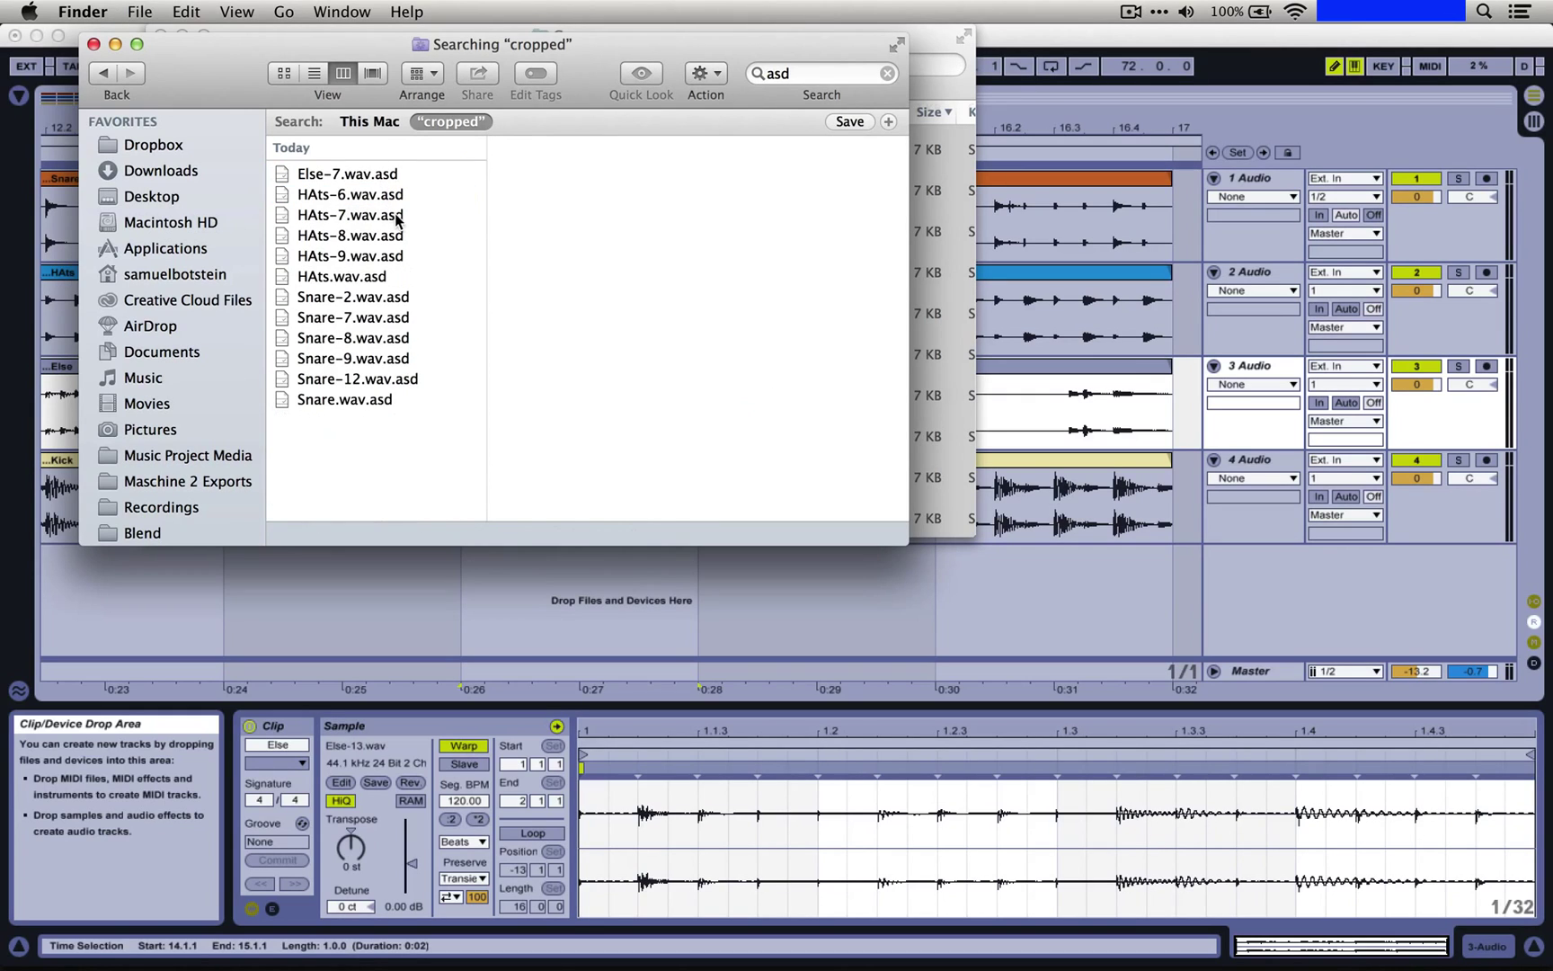
drag(408, 438, 409, 188)
click(409, 190)
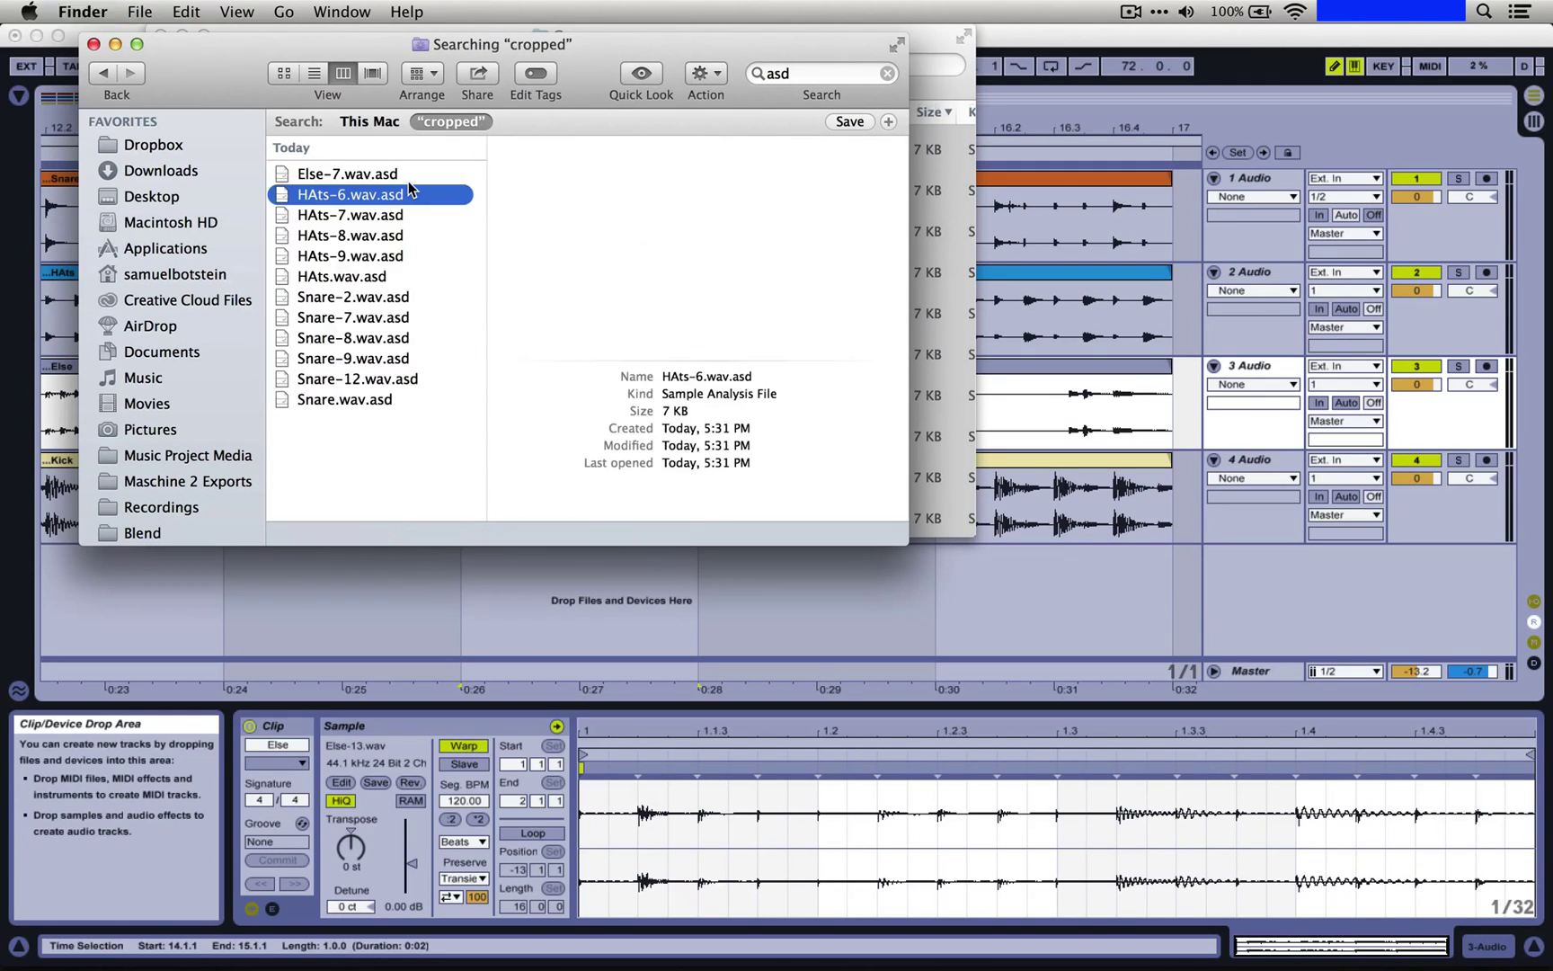
click(368, 121)
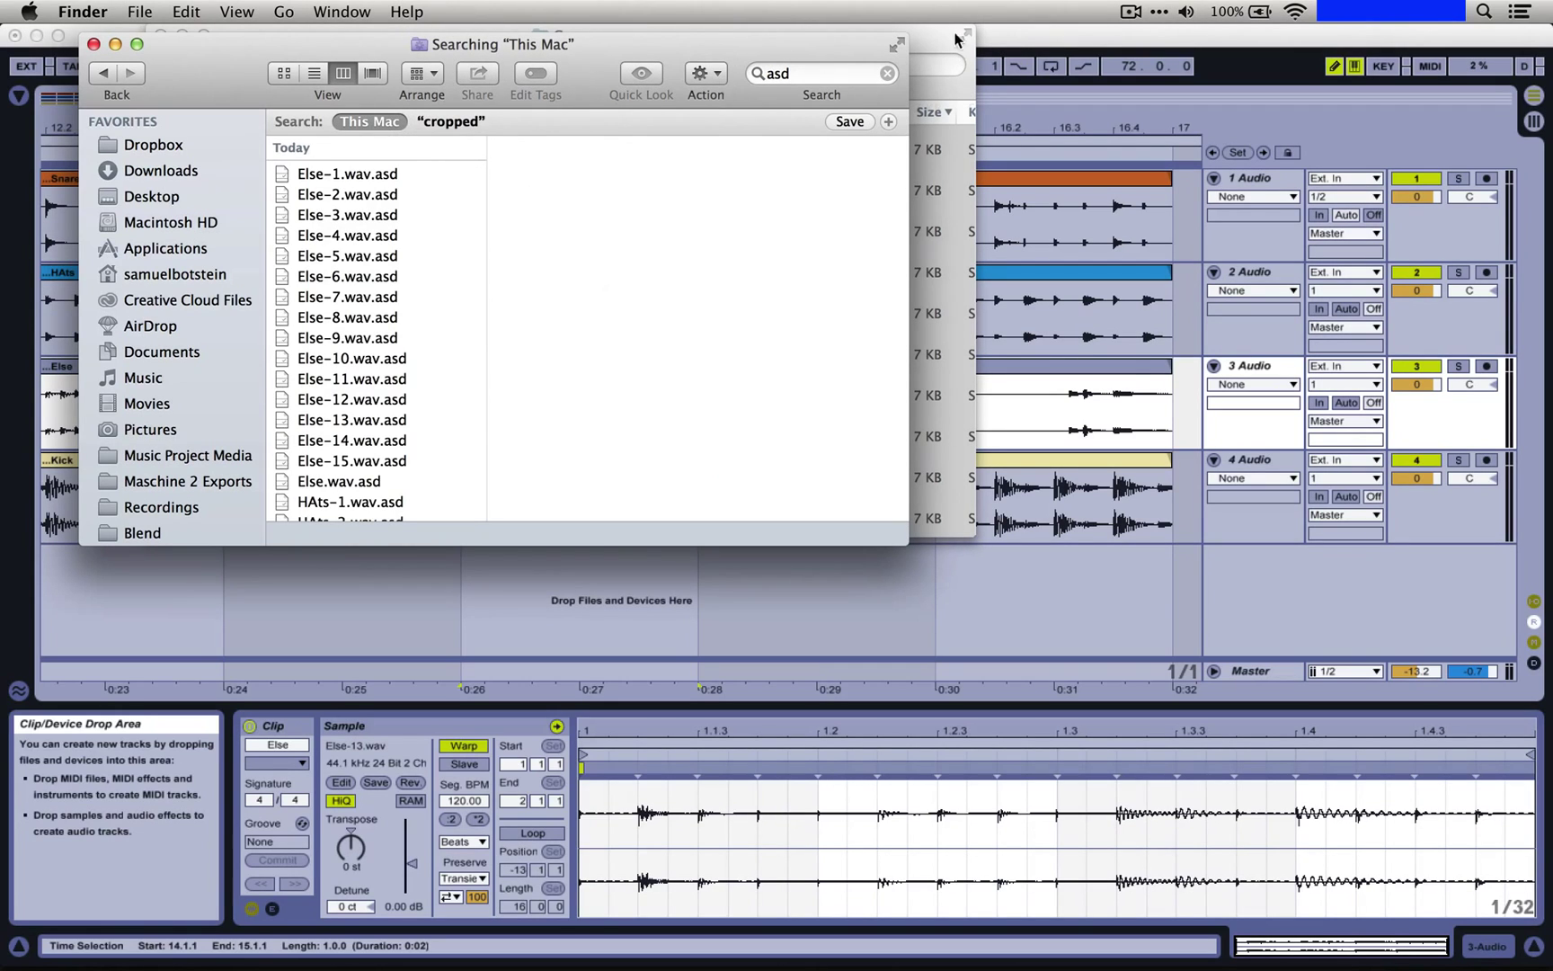
click(886, 74)
- Preview Else-1.wav in Quick Look from the cropped folder
click(808, 187)
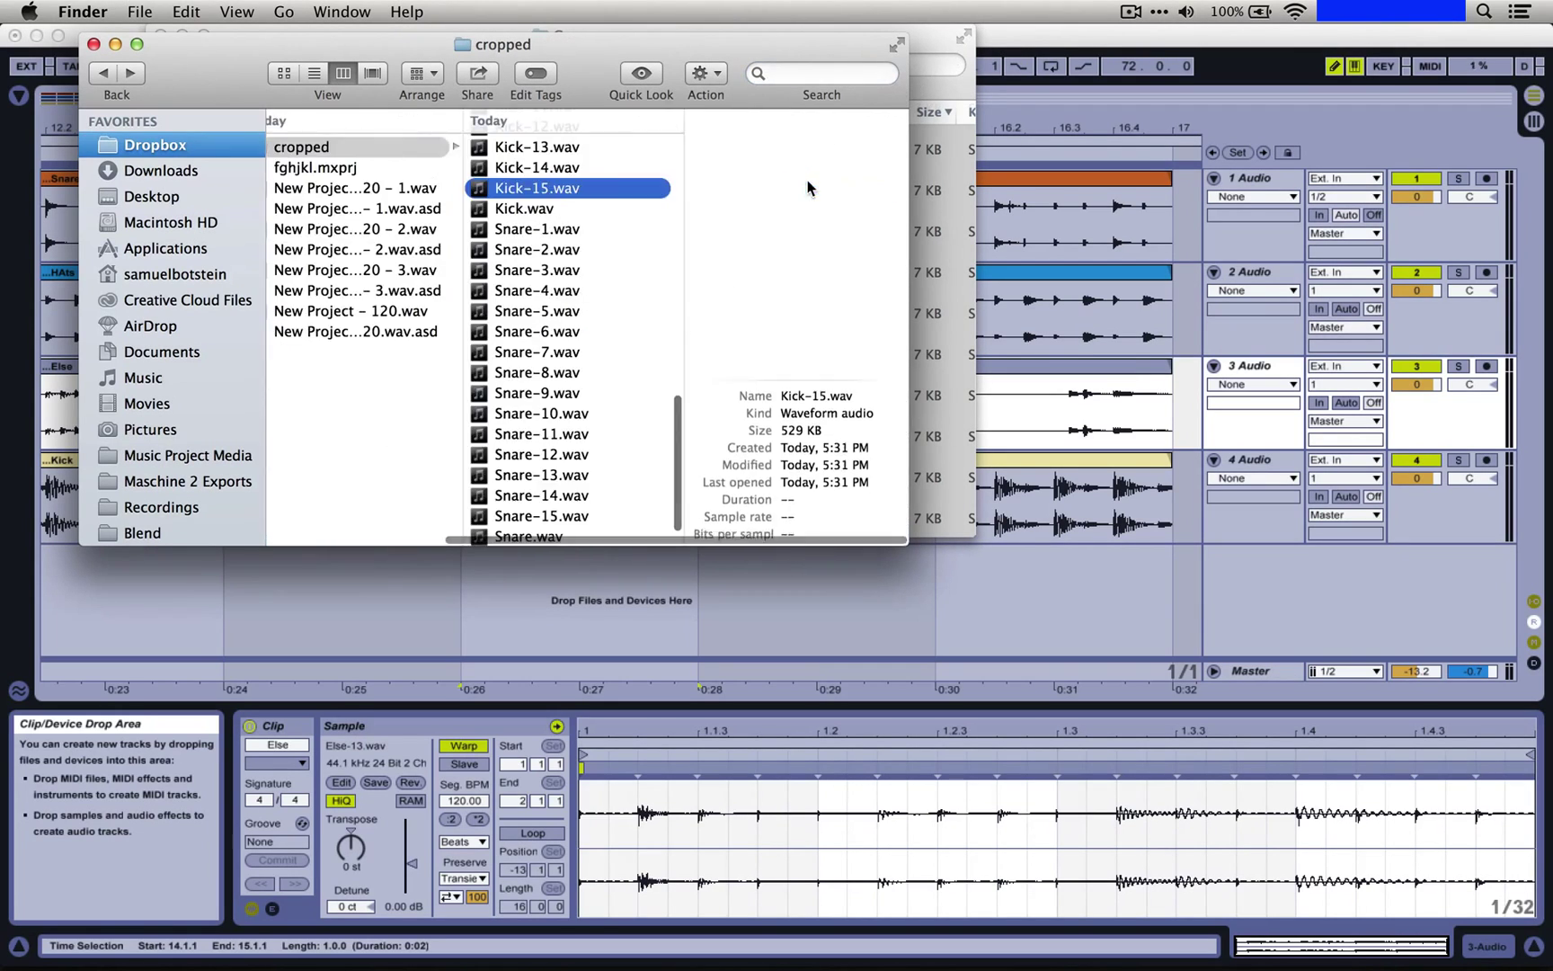
scroll(546, 319, up, 10)
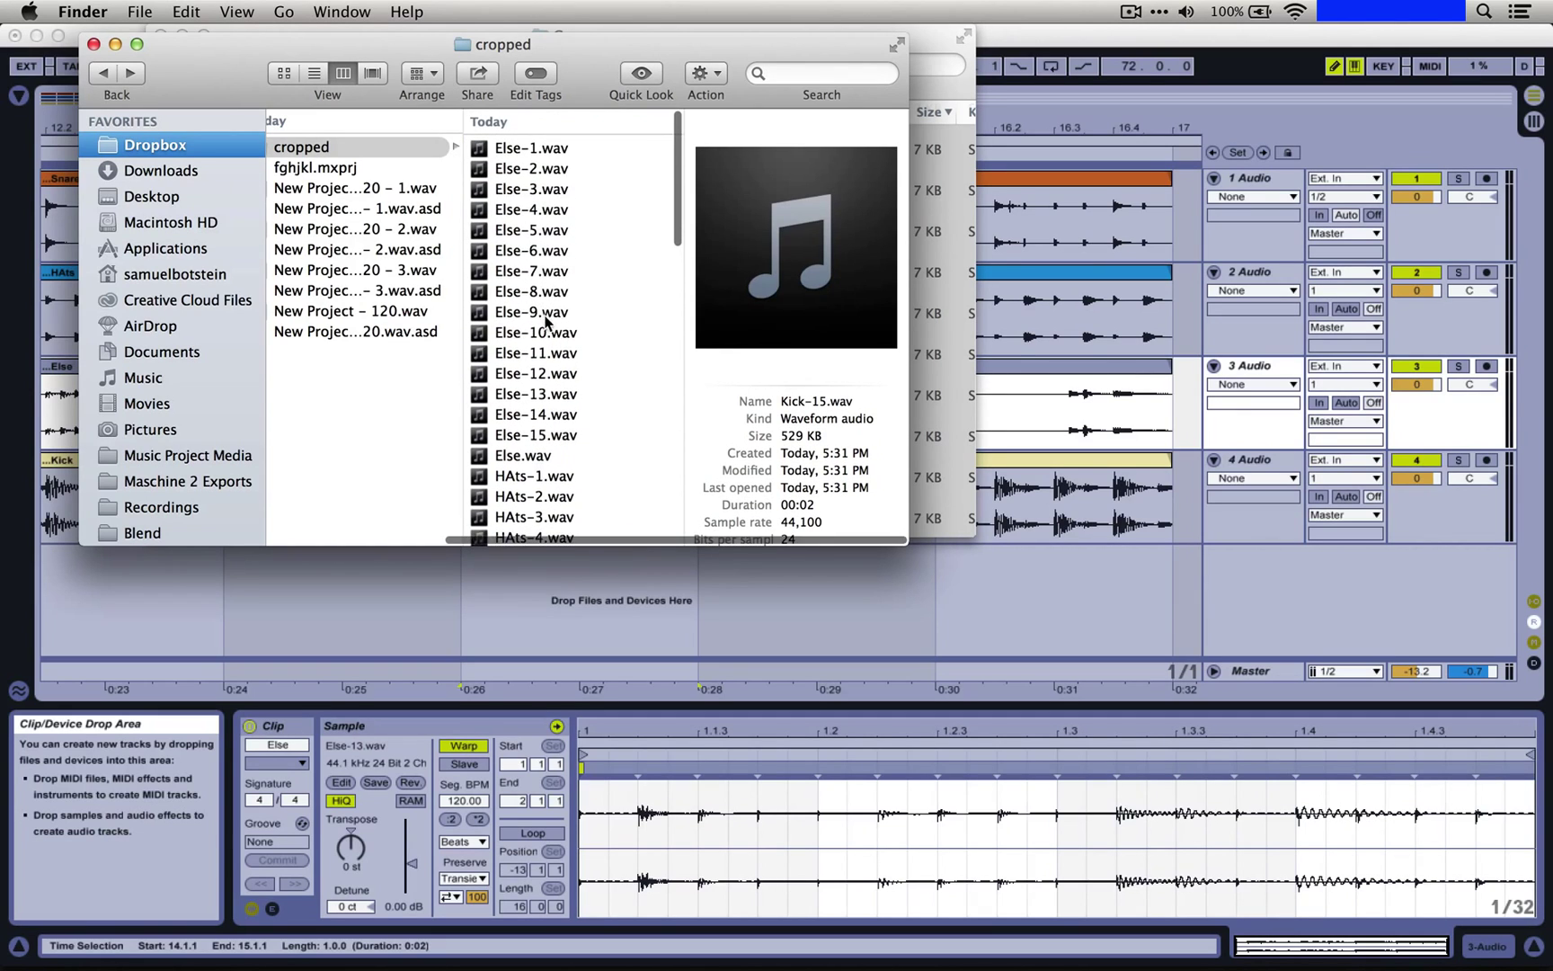
click(550, 147)
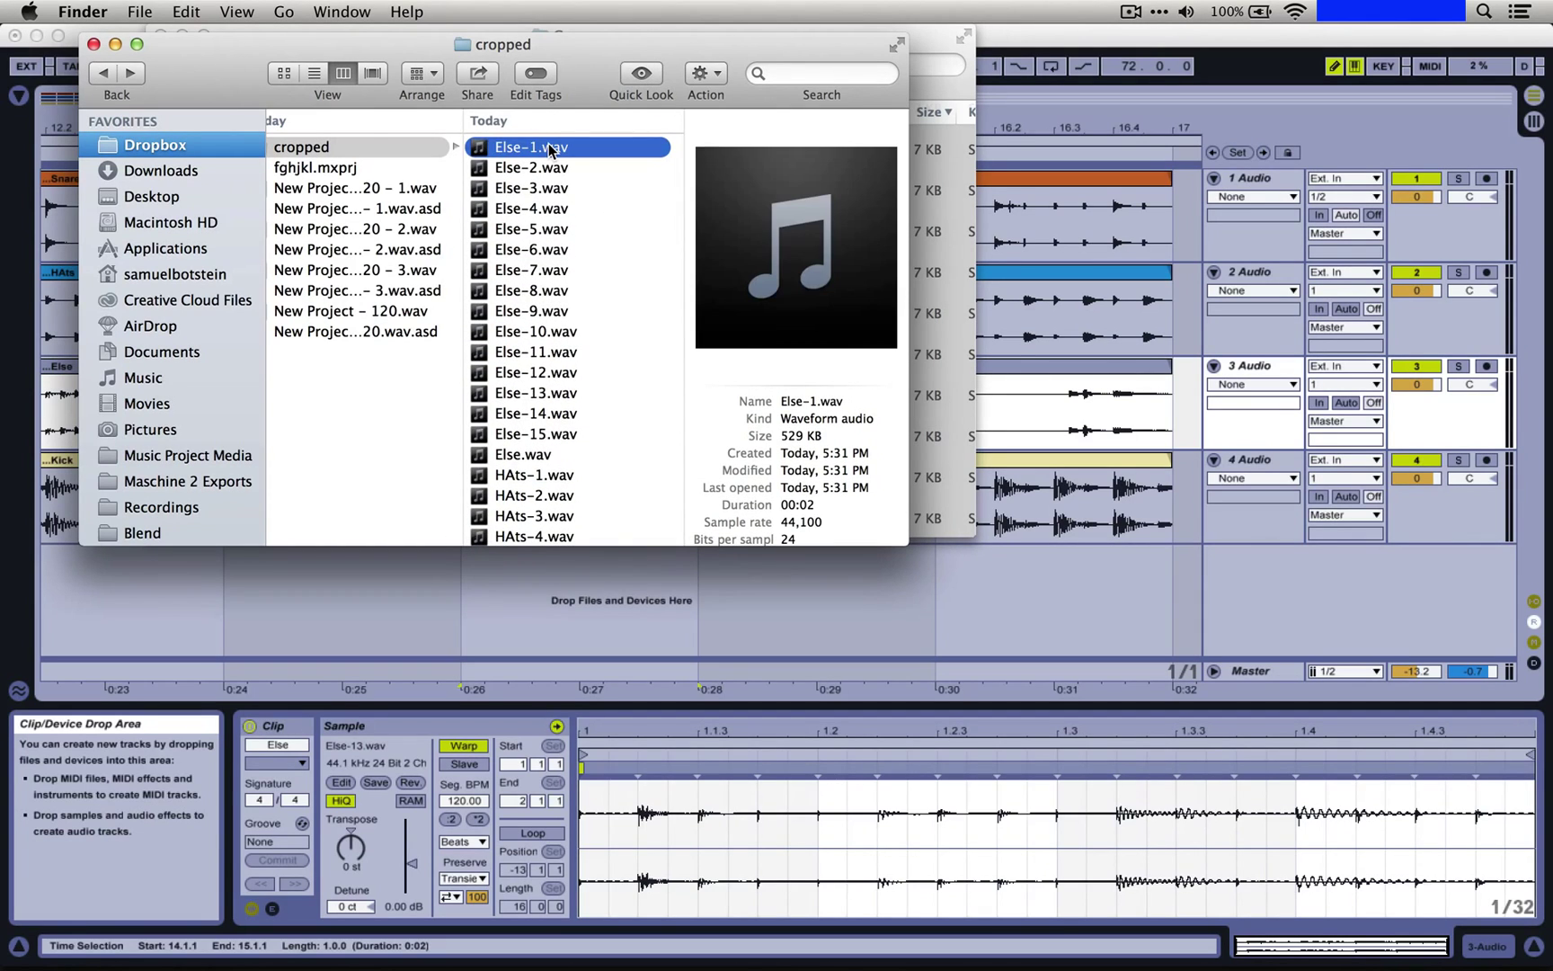
key(space)
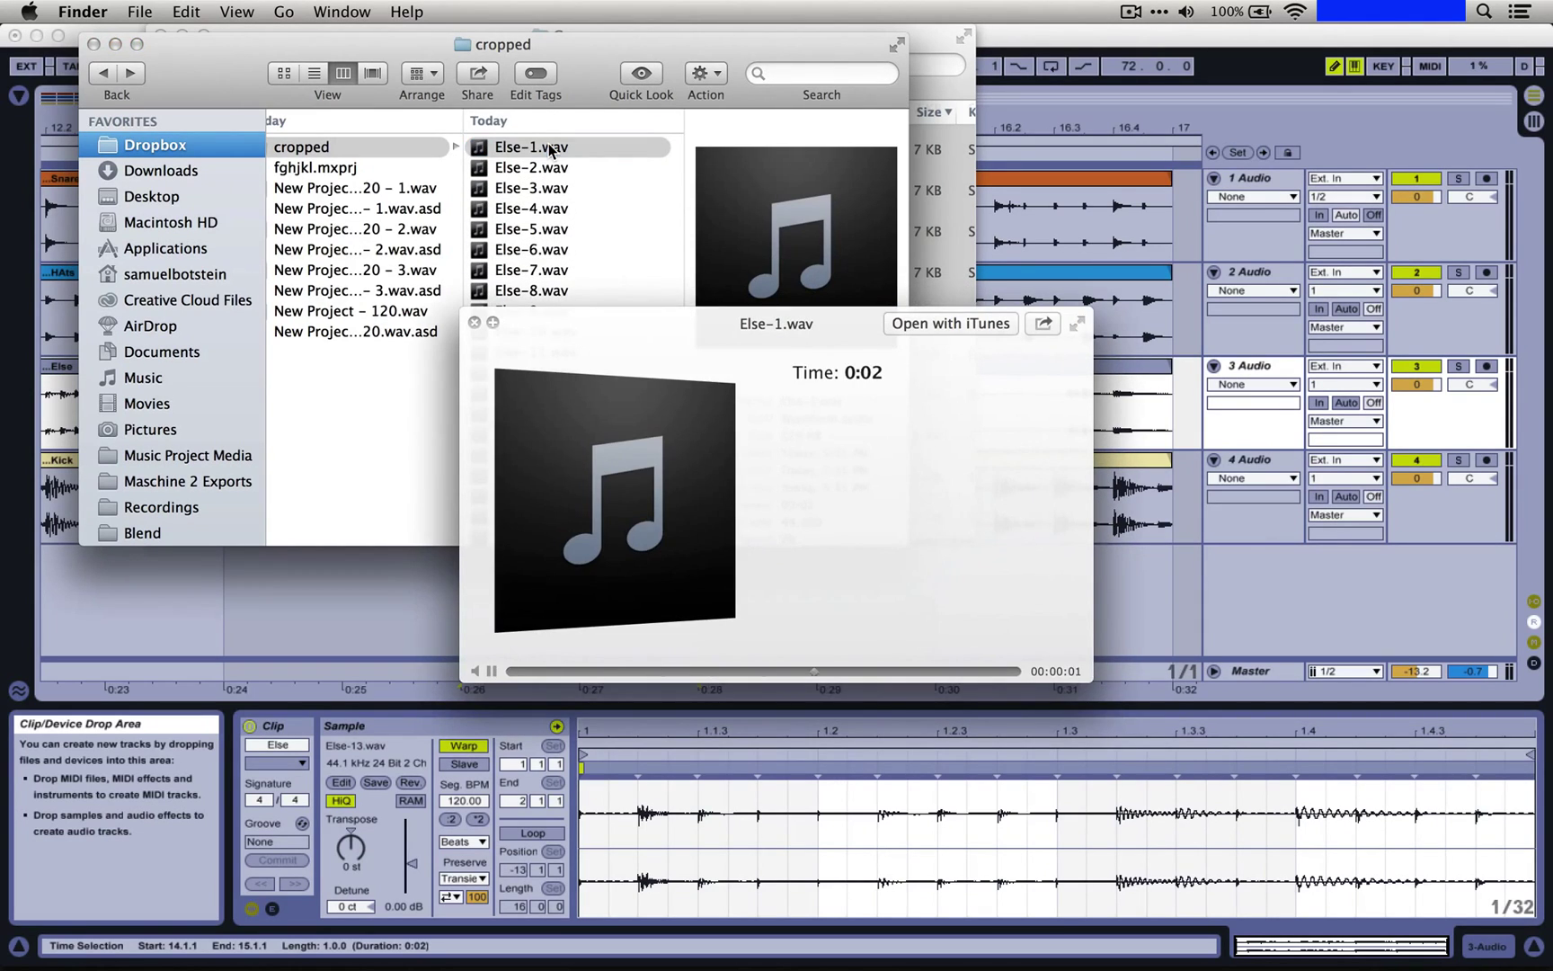
key(space)
key(super+Tab)
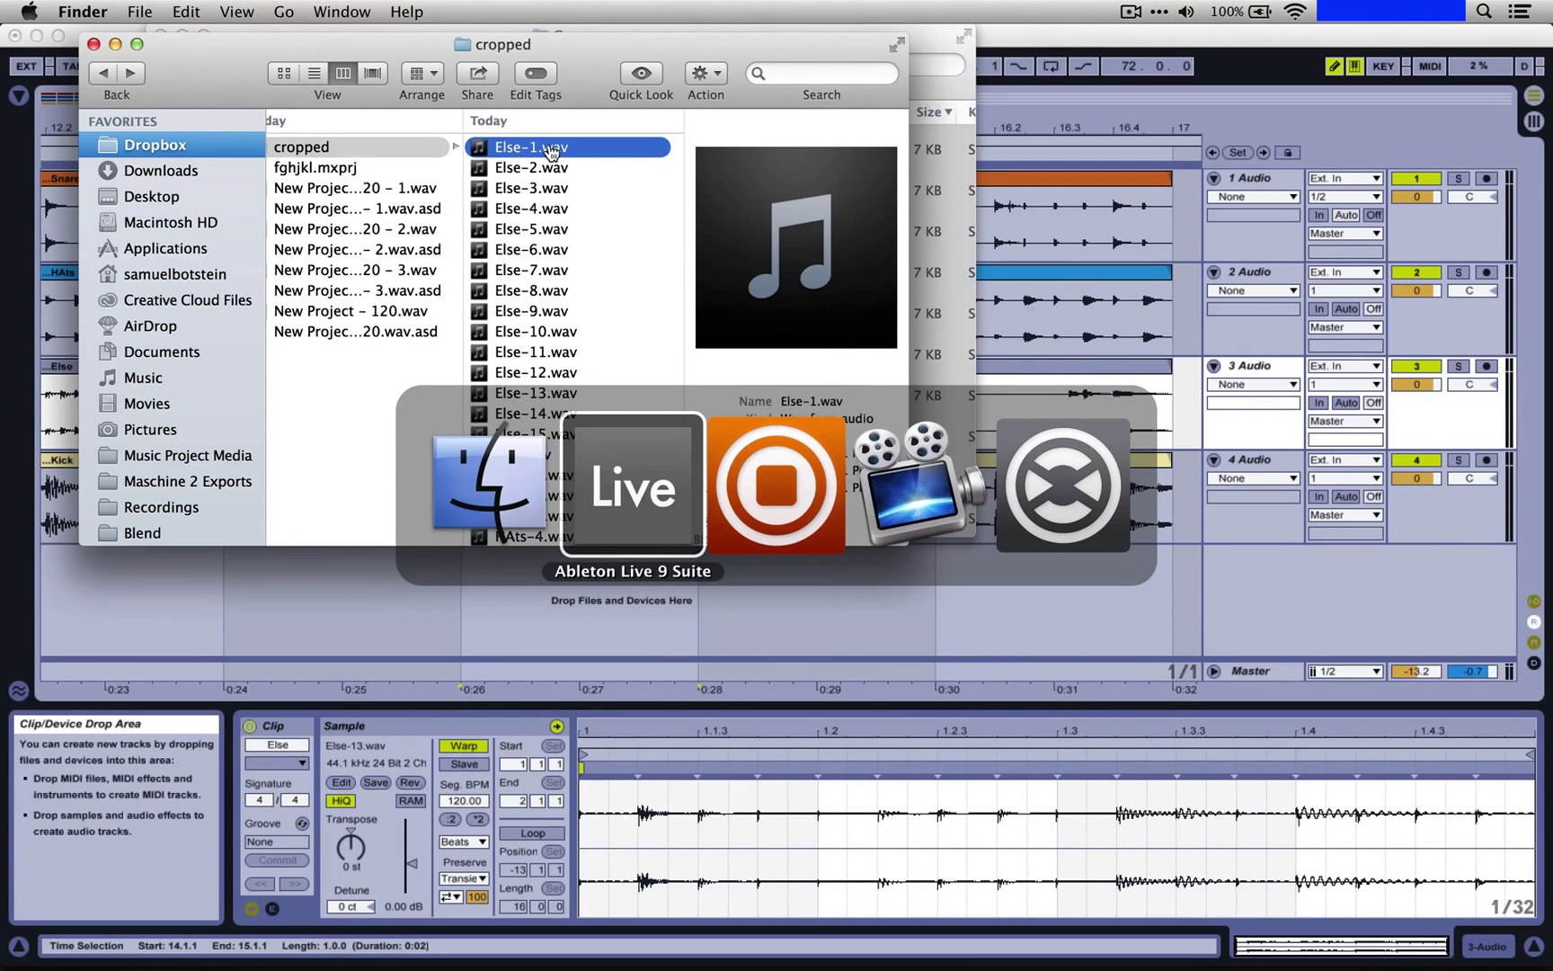
- Load Else.wav into remix deck C's fourth slot and start the deck playing
key(super+Tab)
key(super+Tab)
key(super+Tab)
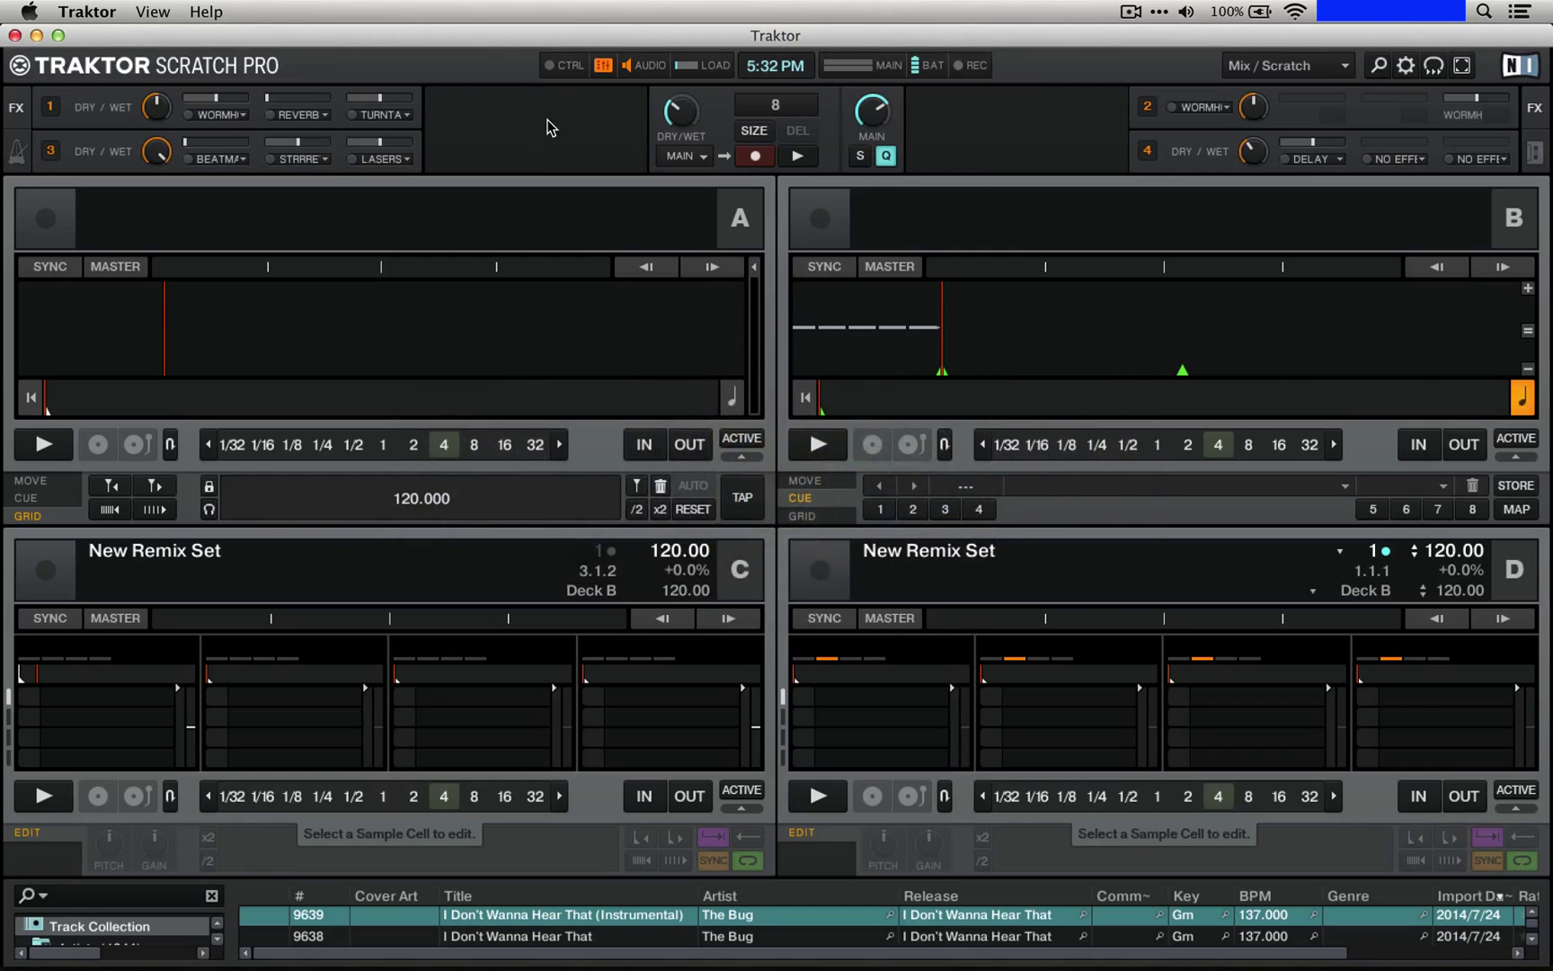
key(super+Tab)
key(super+Tab)
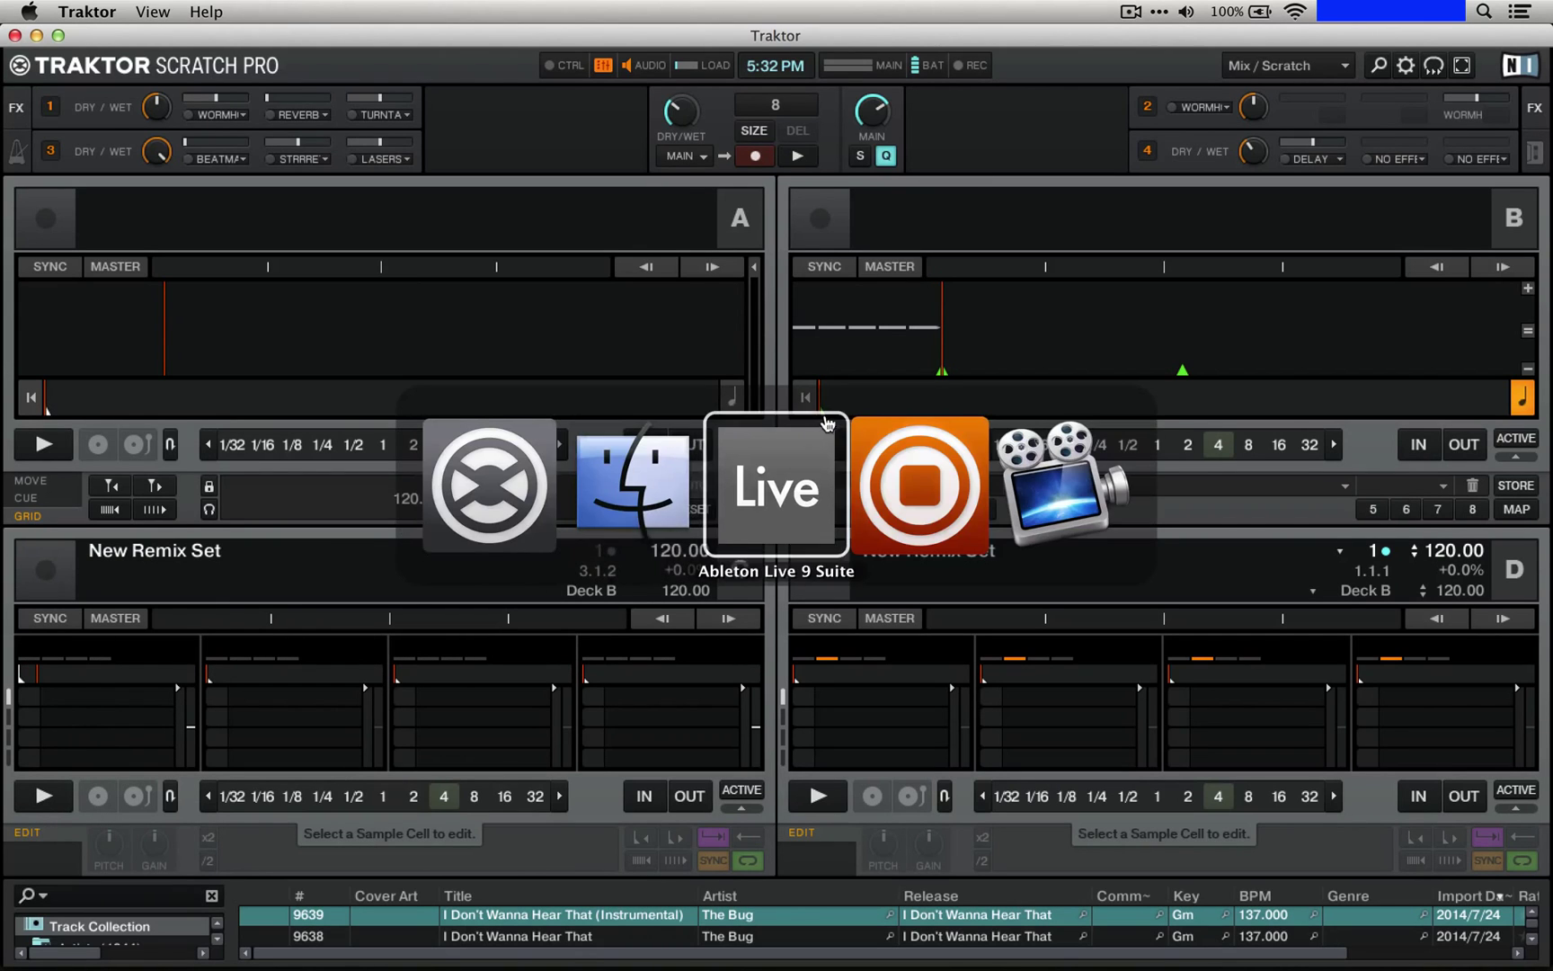
click(620, 481)
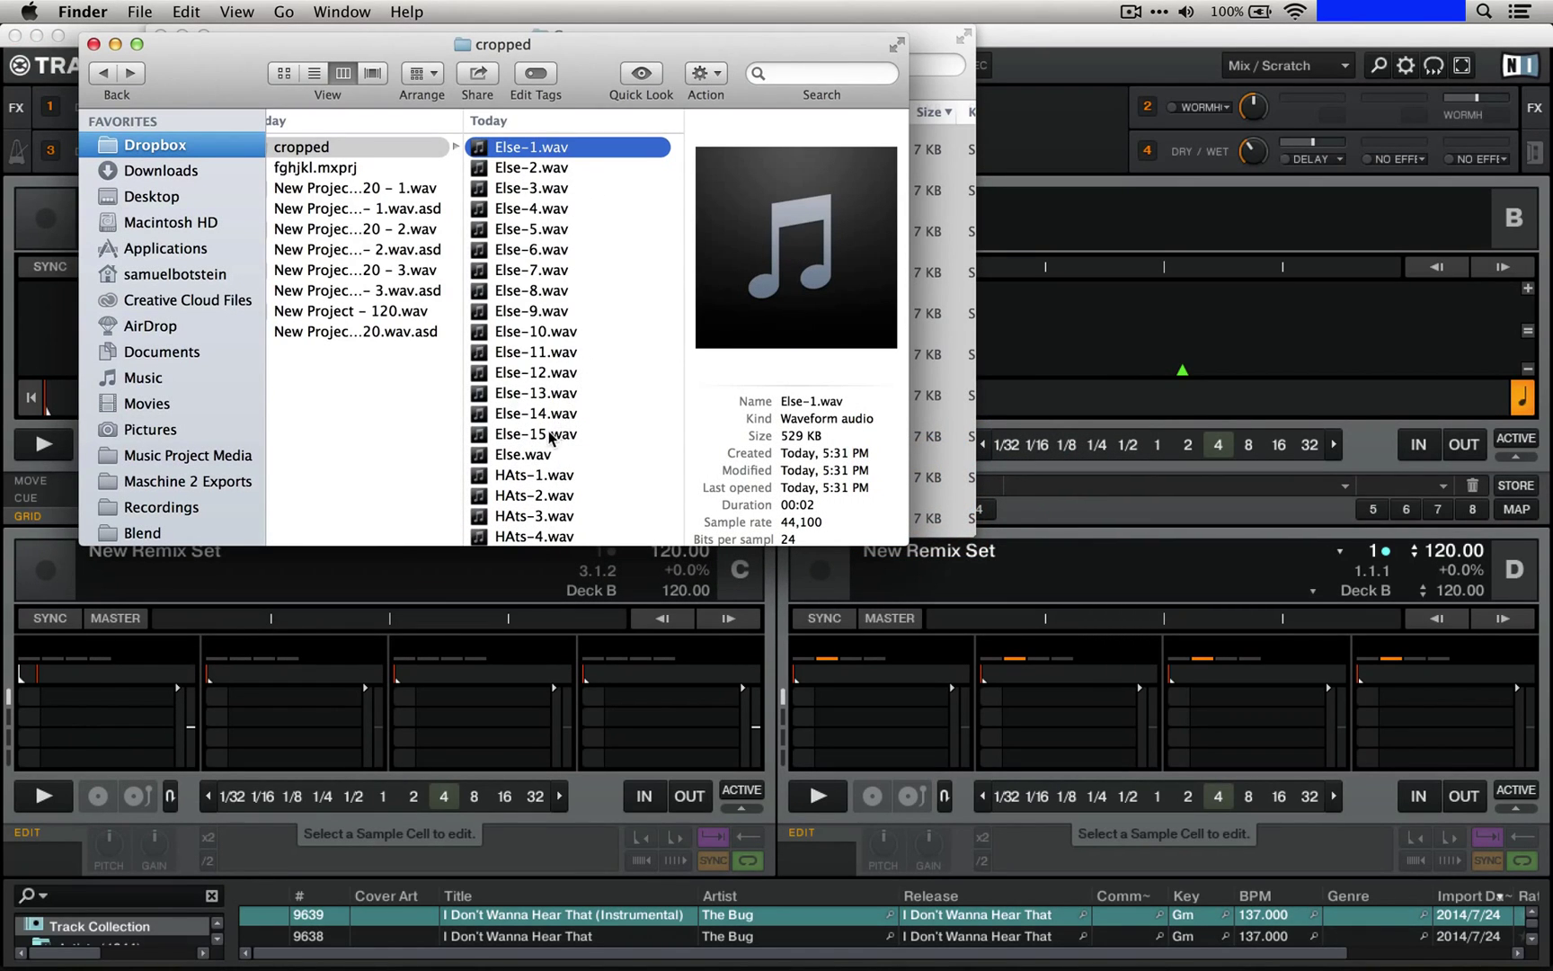
drag(536, 455, 635, 697)
click(639, 696)
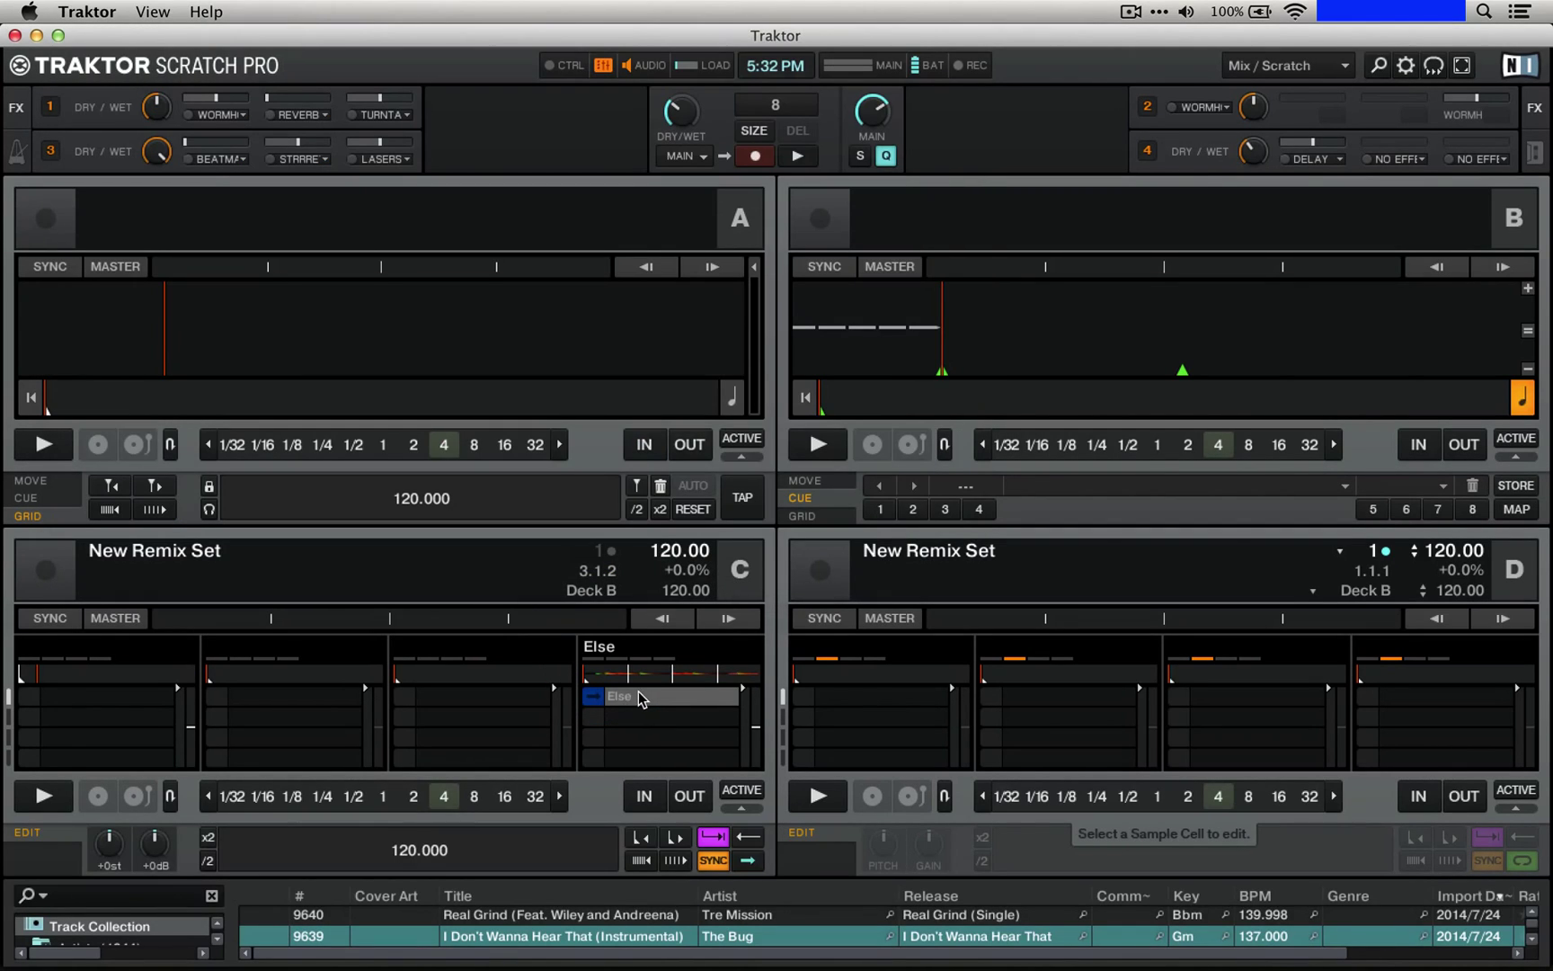
click(595, 697)
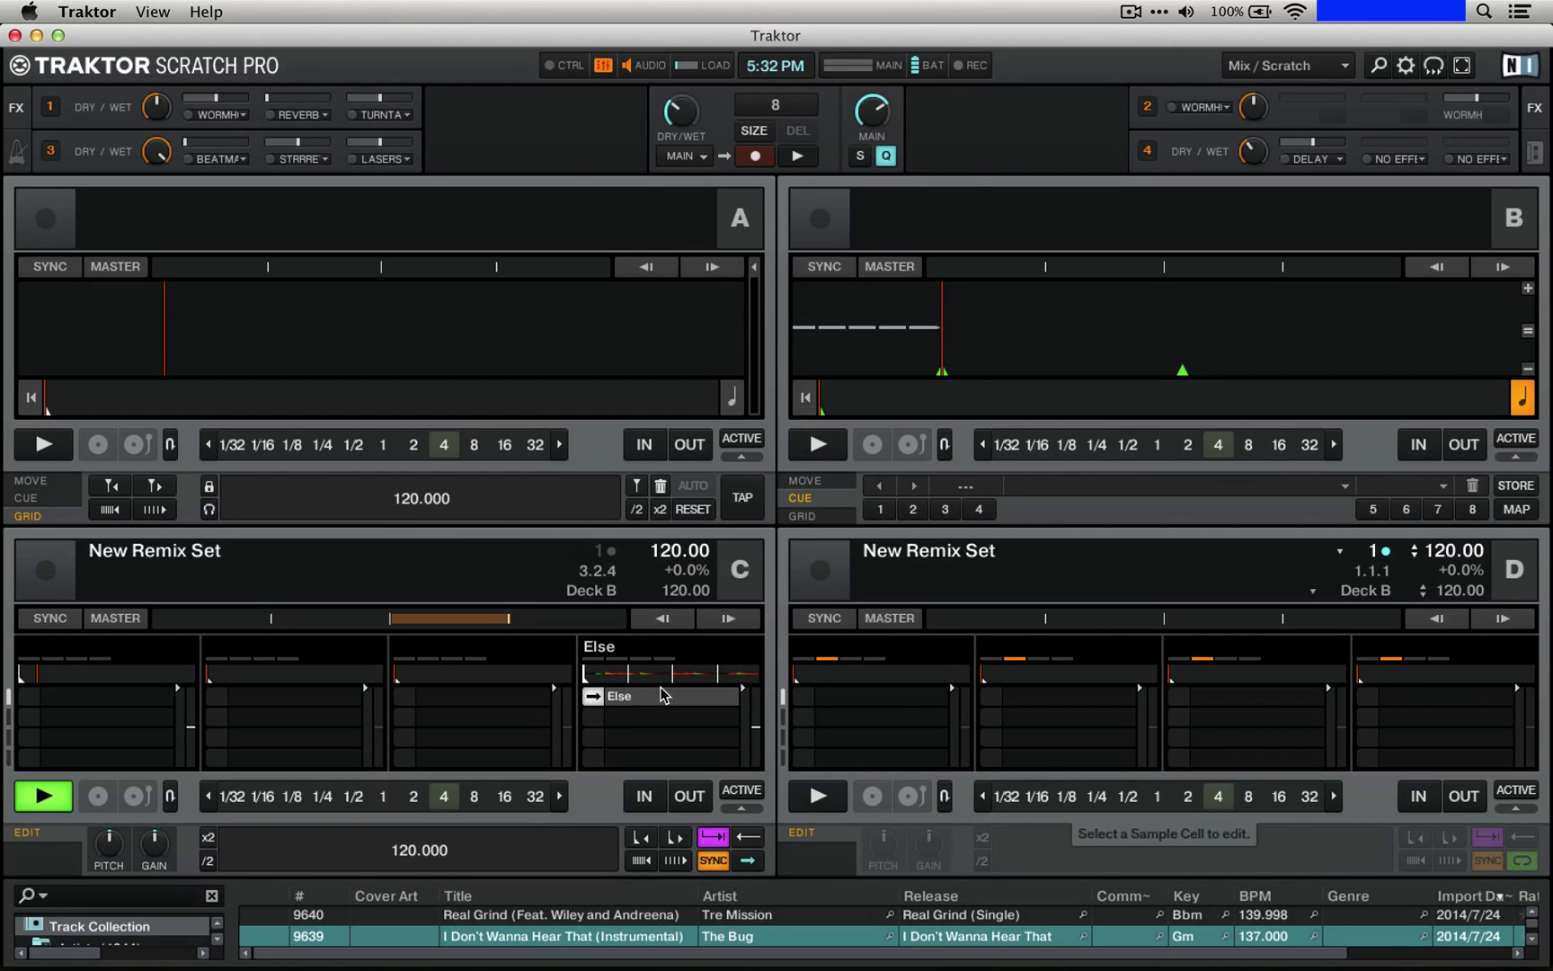
- Drag Else-1 through Else-15 from Finder onto deck C's Else slot
key(super+Tab)
click(534, 146)
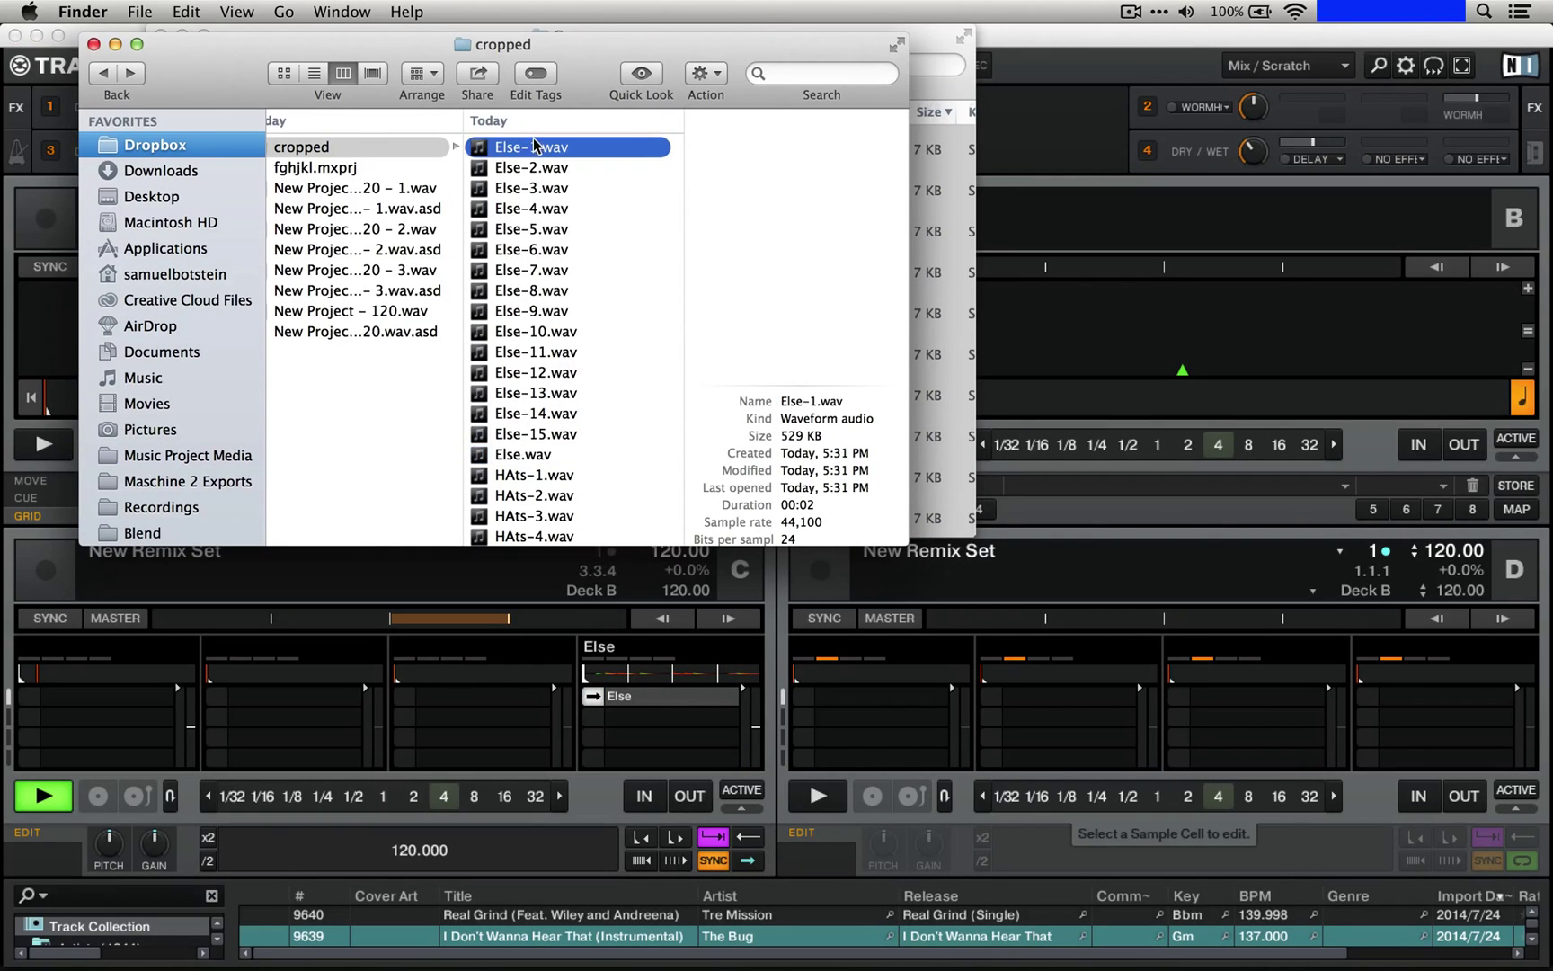
shift+click(532, 434)
drag(532, 433, 655, 717)
key(super+Tab)
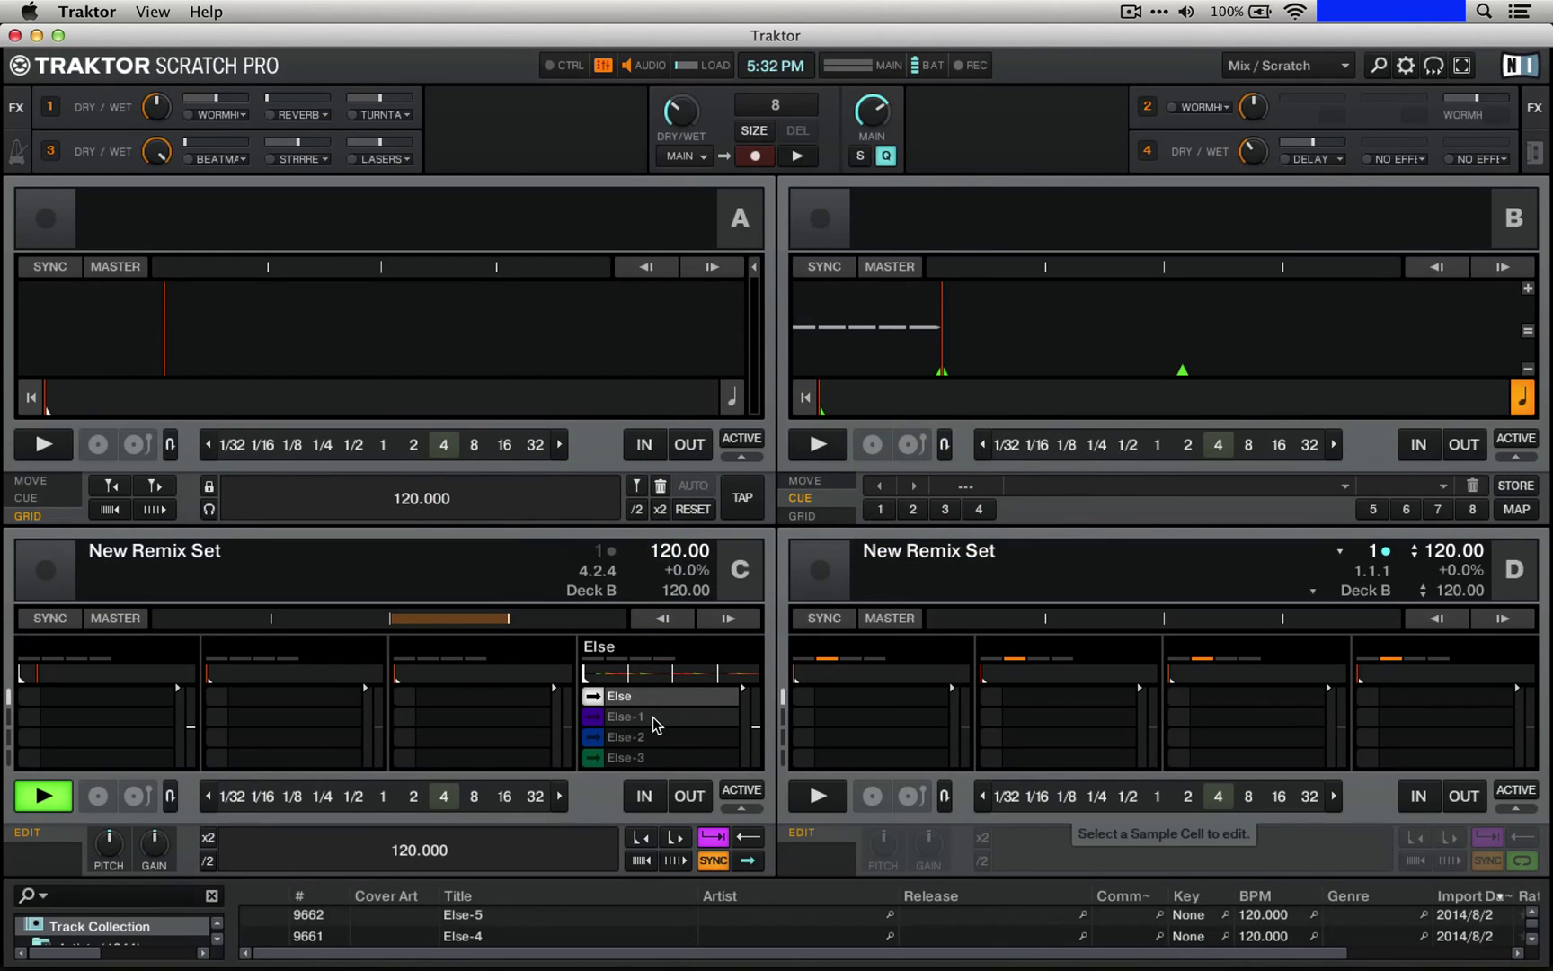
scroll(653, 716, down, 2)
scroll(653, 716, down, 2)
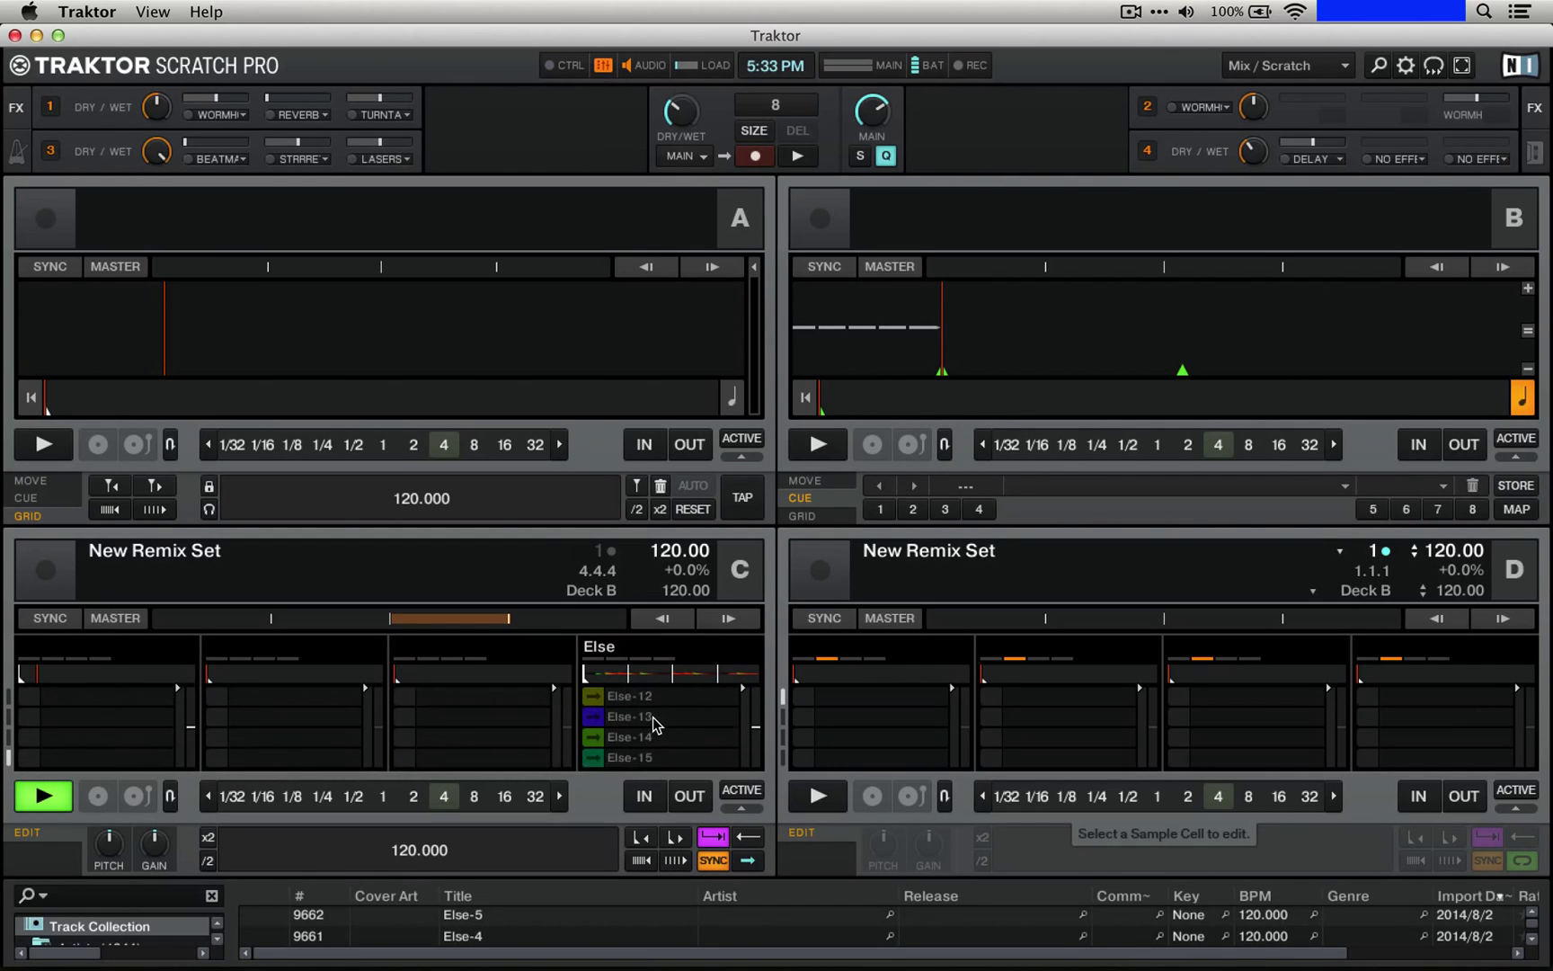
scroll(652, 716, up, 4)
scroll(653, 725, down, 2)
scroll(653, 725, up, 2)
- Load HAts.wav into deck C's third column
key(super+Tab)
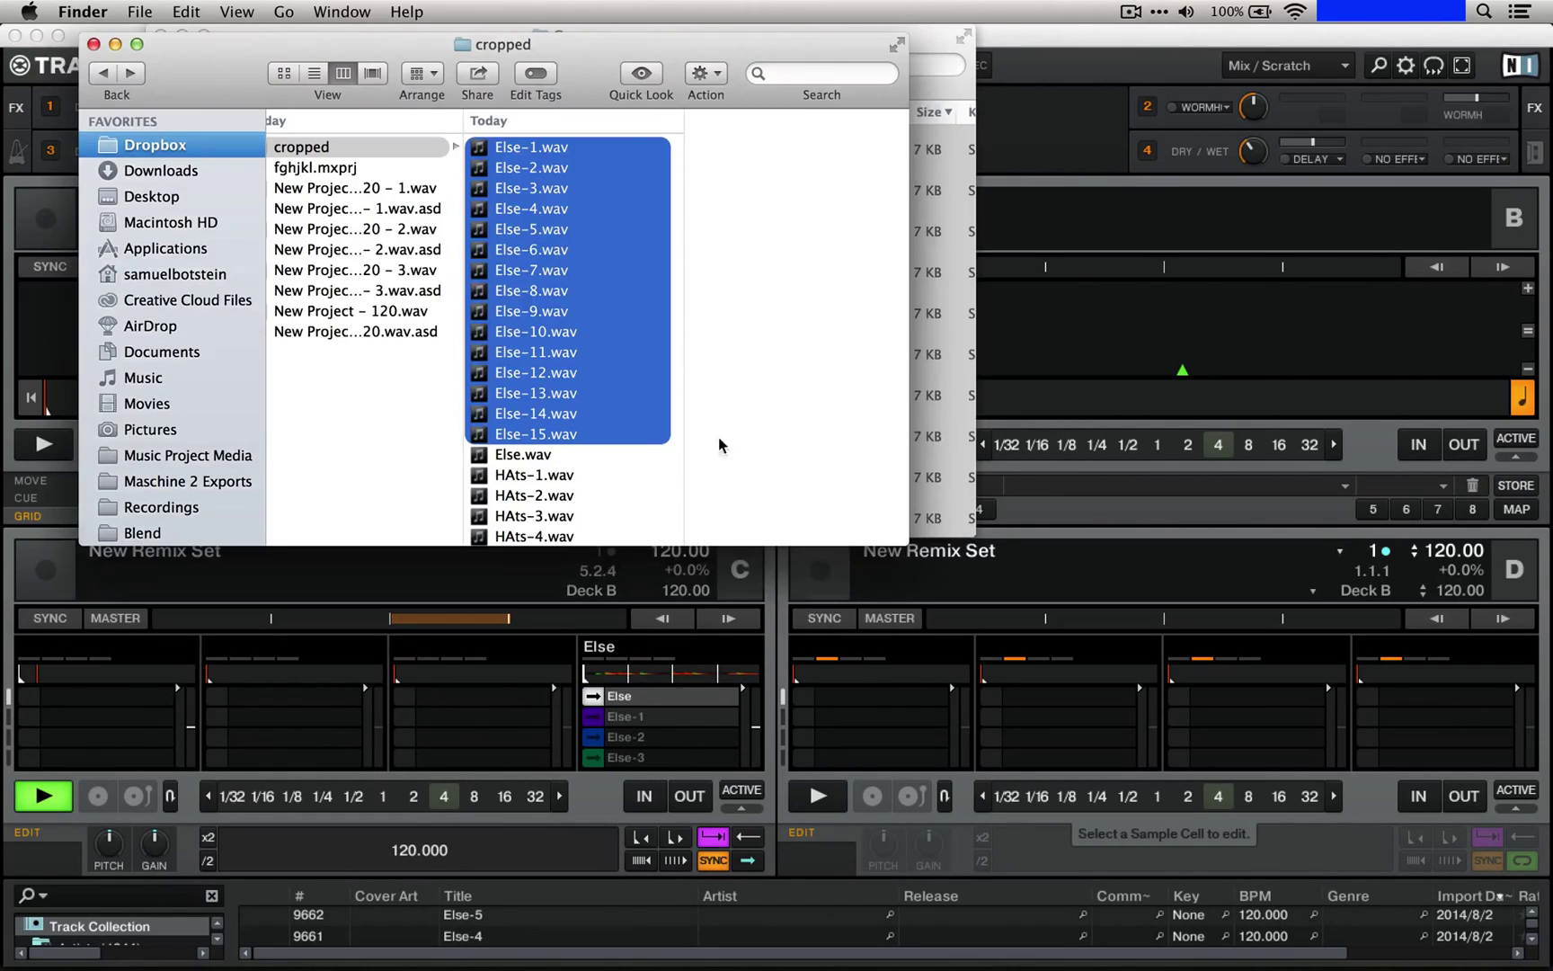
click(585, 457)
scroll(562, 463, down, 3)
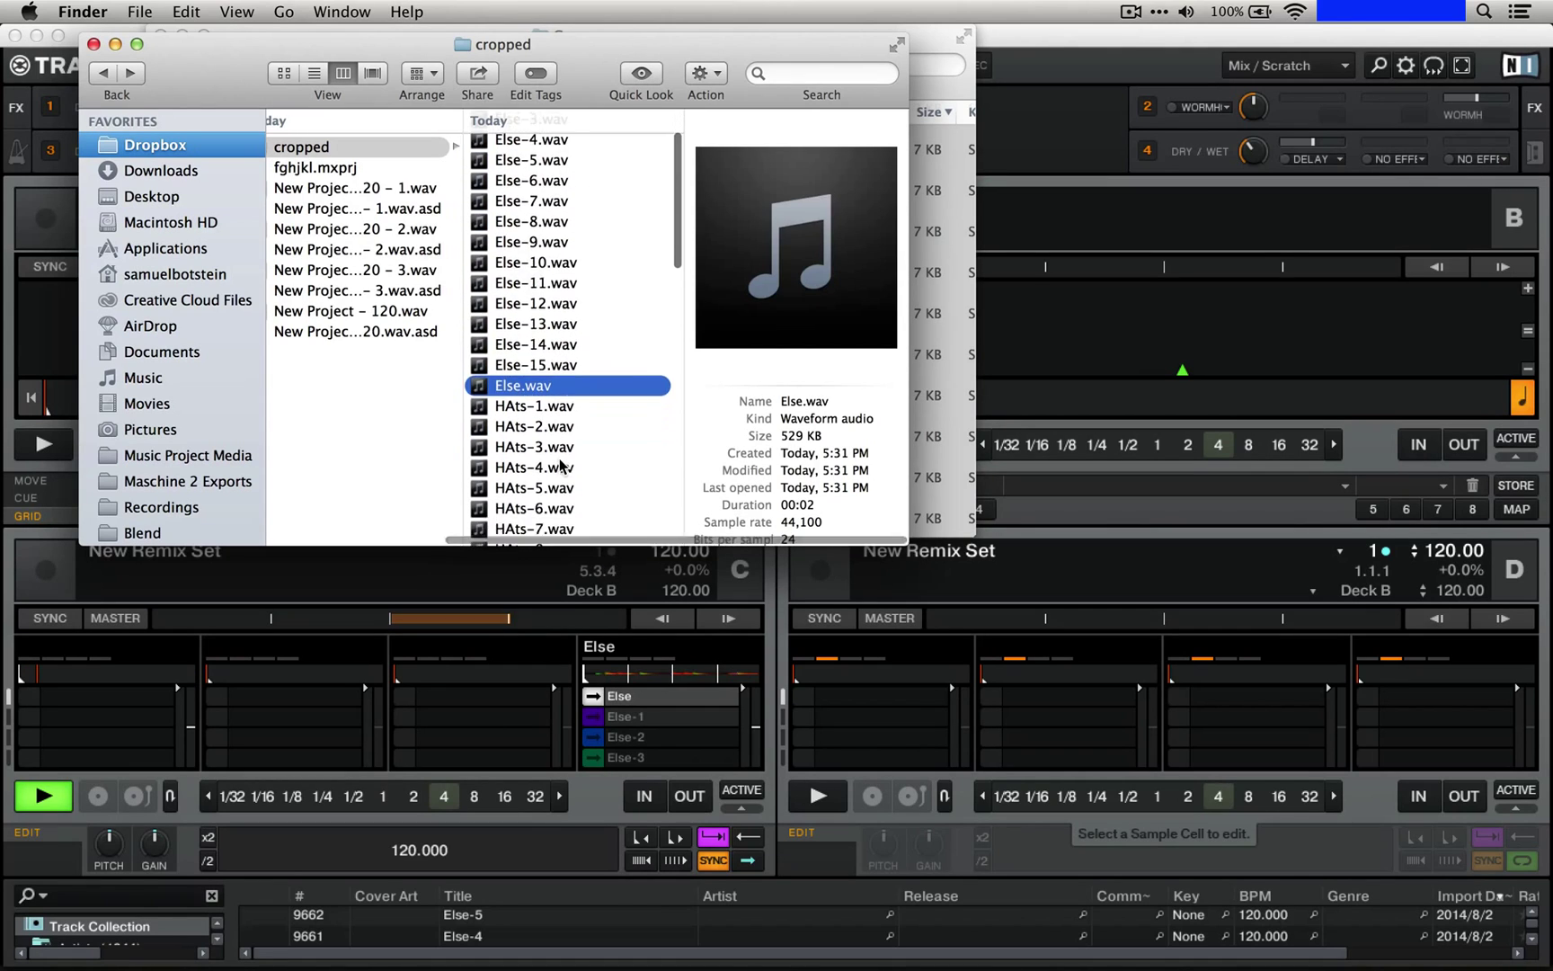
scroll(562, 465, down, 5)
click(502, 473)
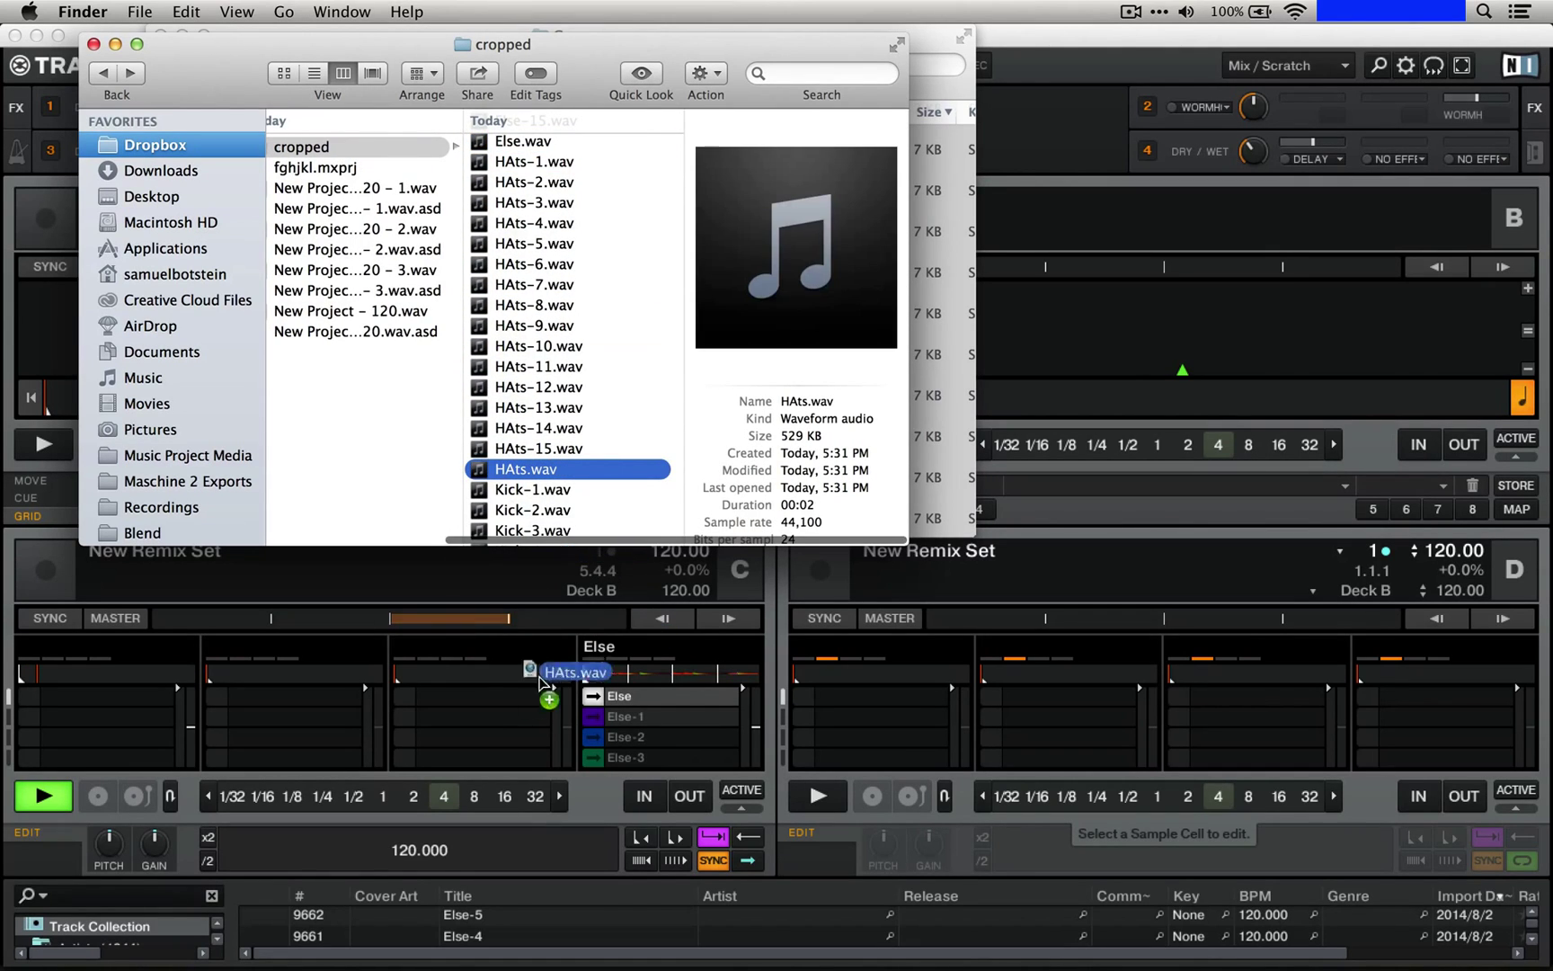
drag(525, 685, 488, 702)
- Load HAts-1 through HAts-15 into deck C's HAts slot
scroll(629, 457, up, 3)
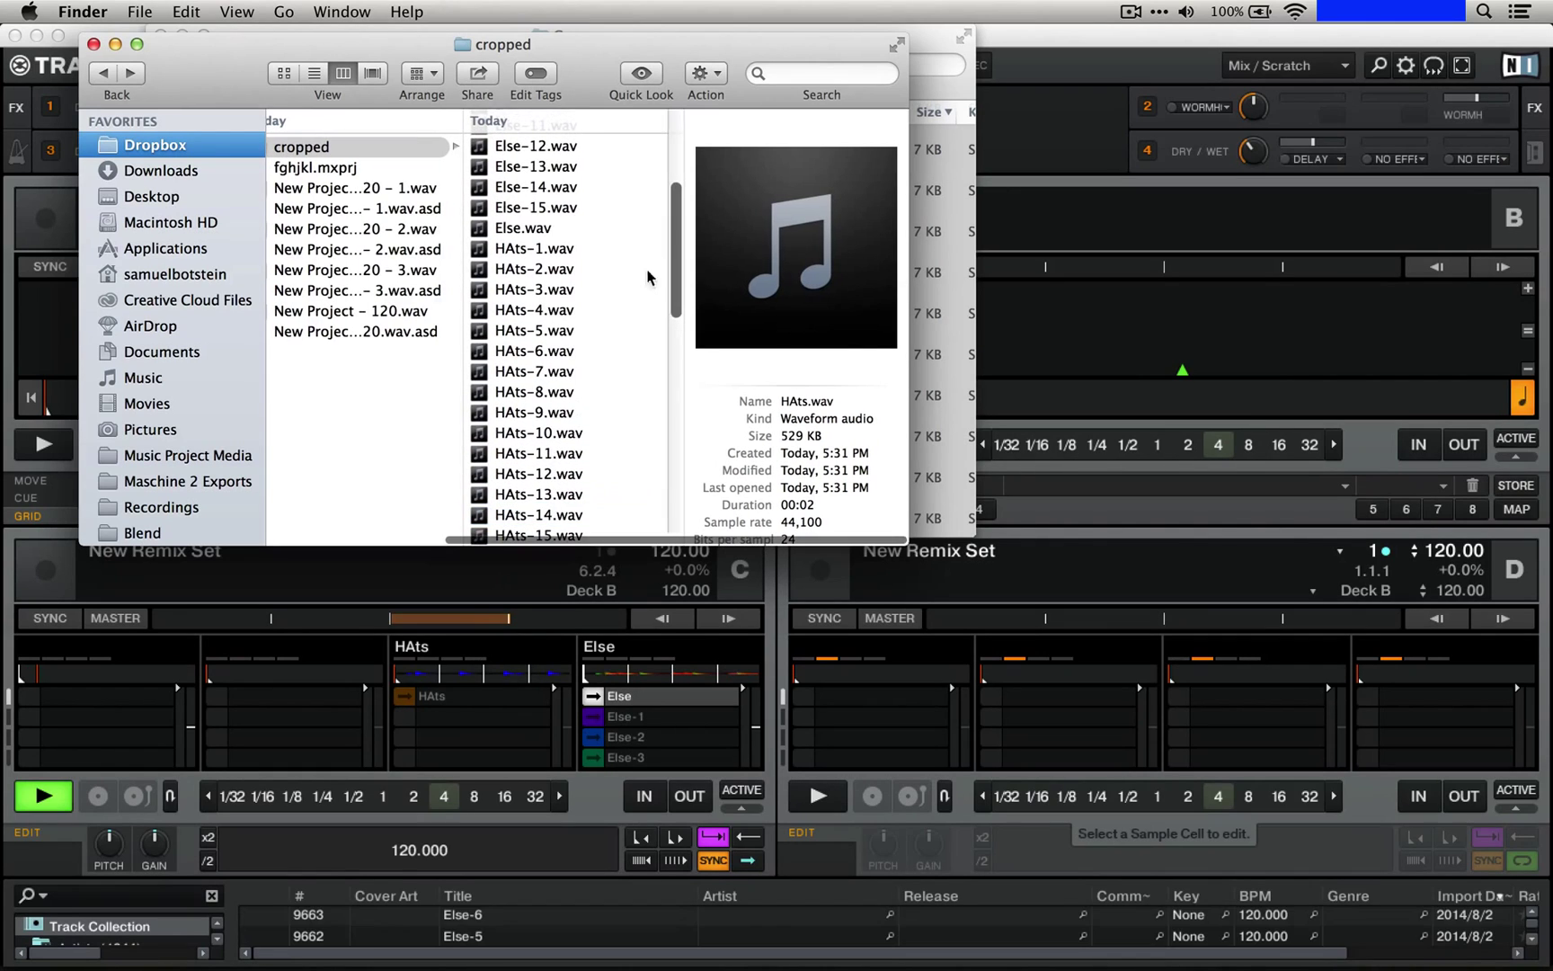
click(580, 253)
scroll(579, 254, down, 3)
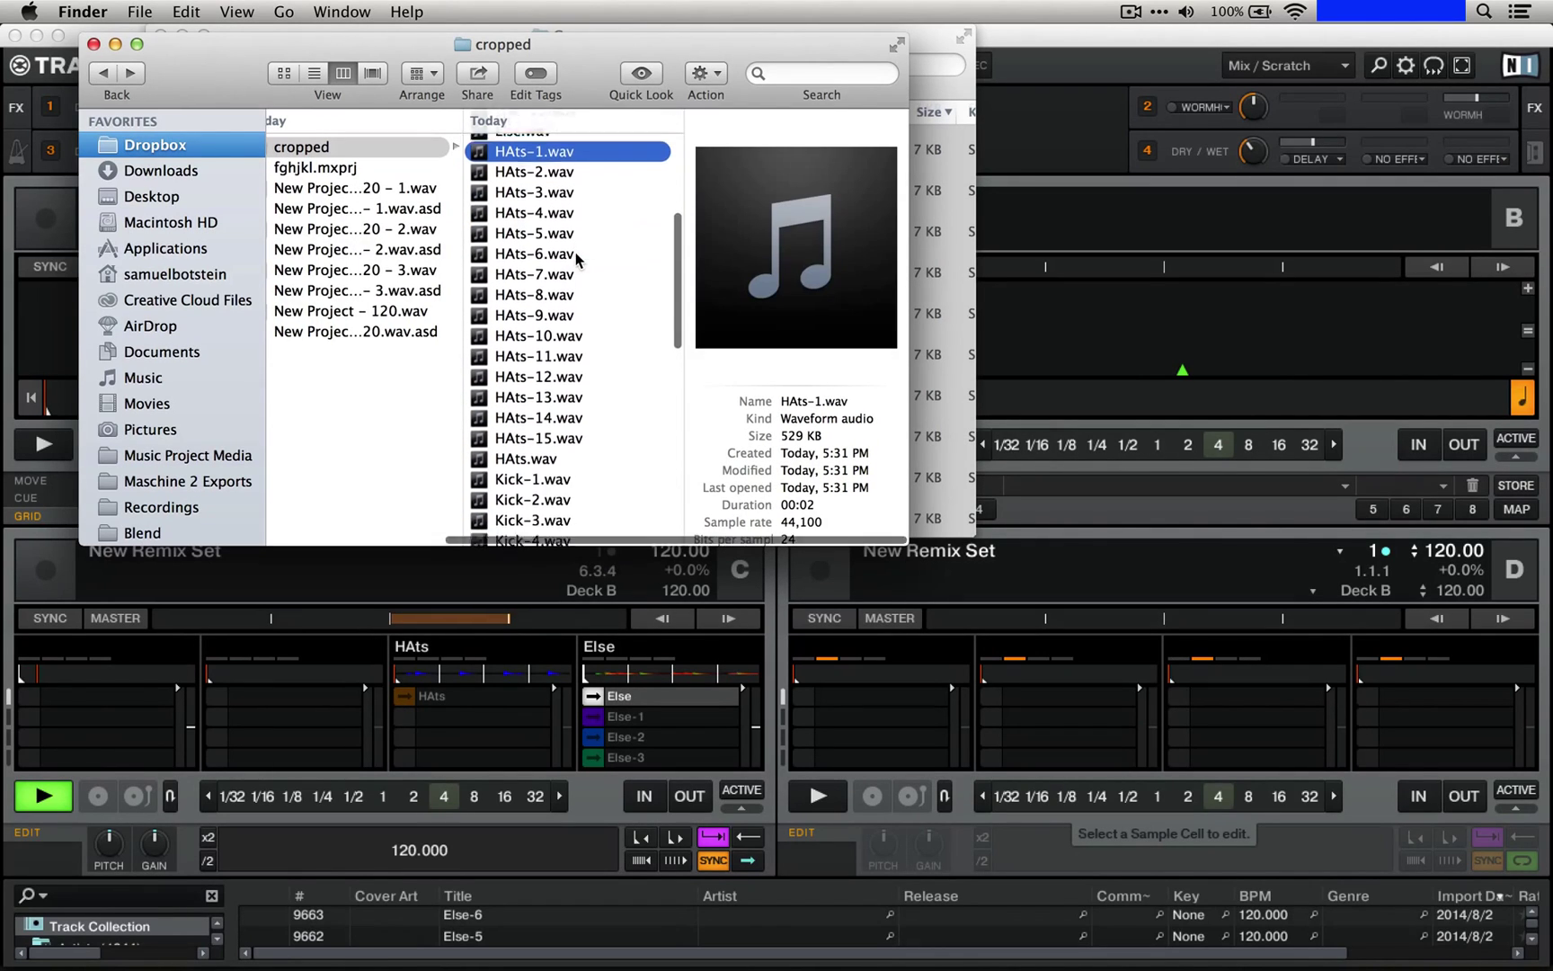
shift+click(529, 426)
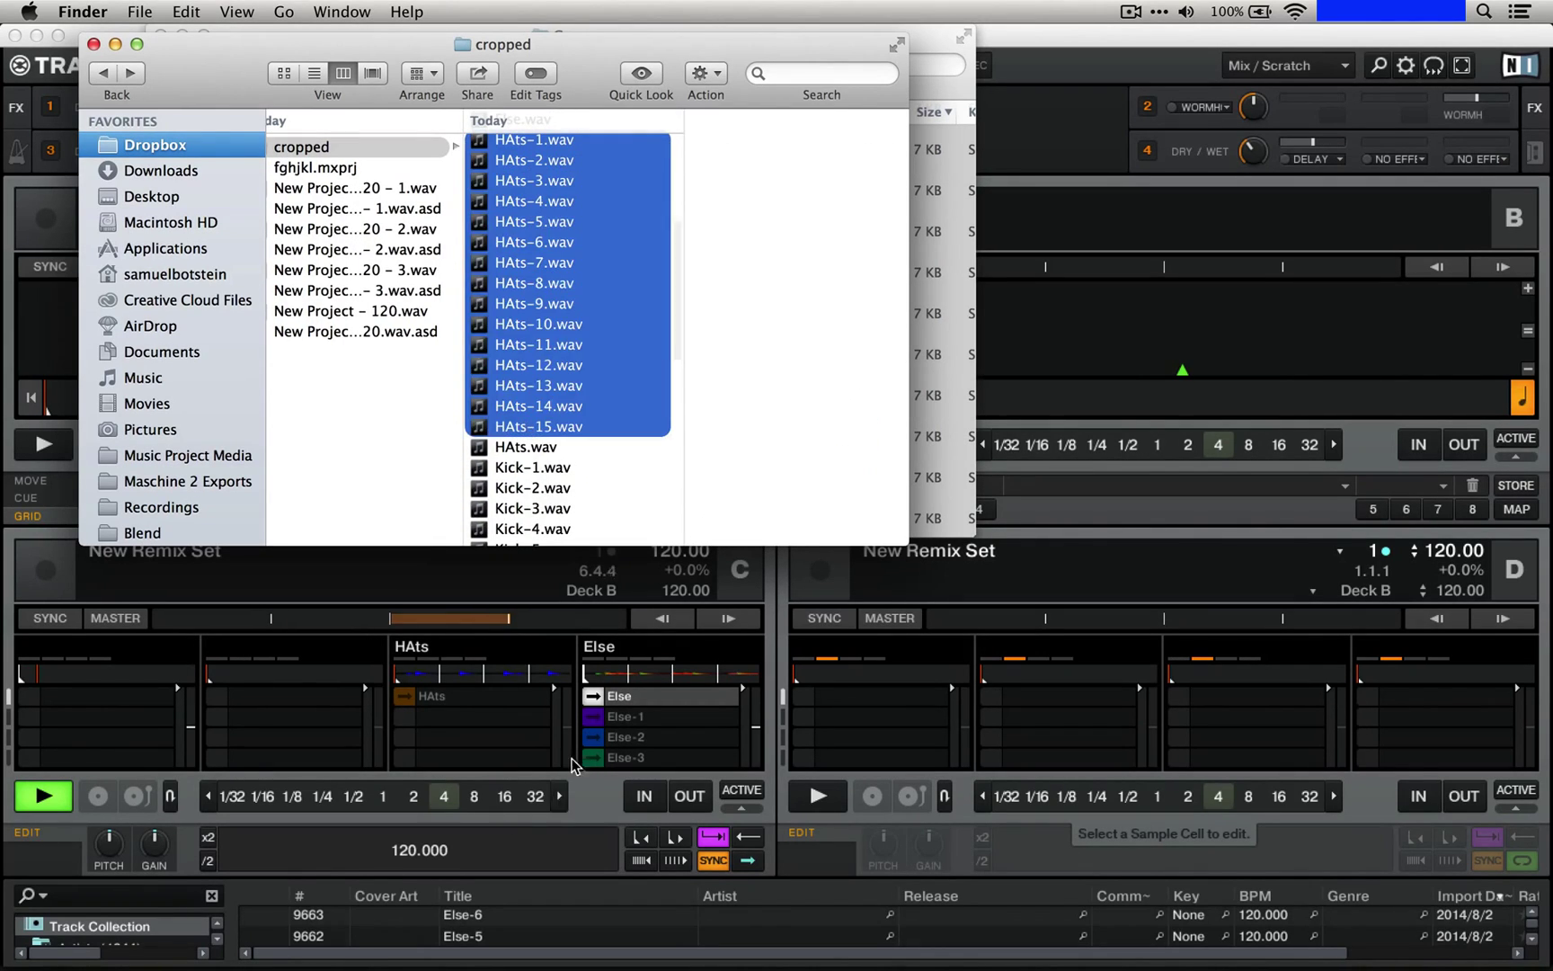
drag(558, 416, 440, 719)
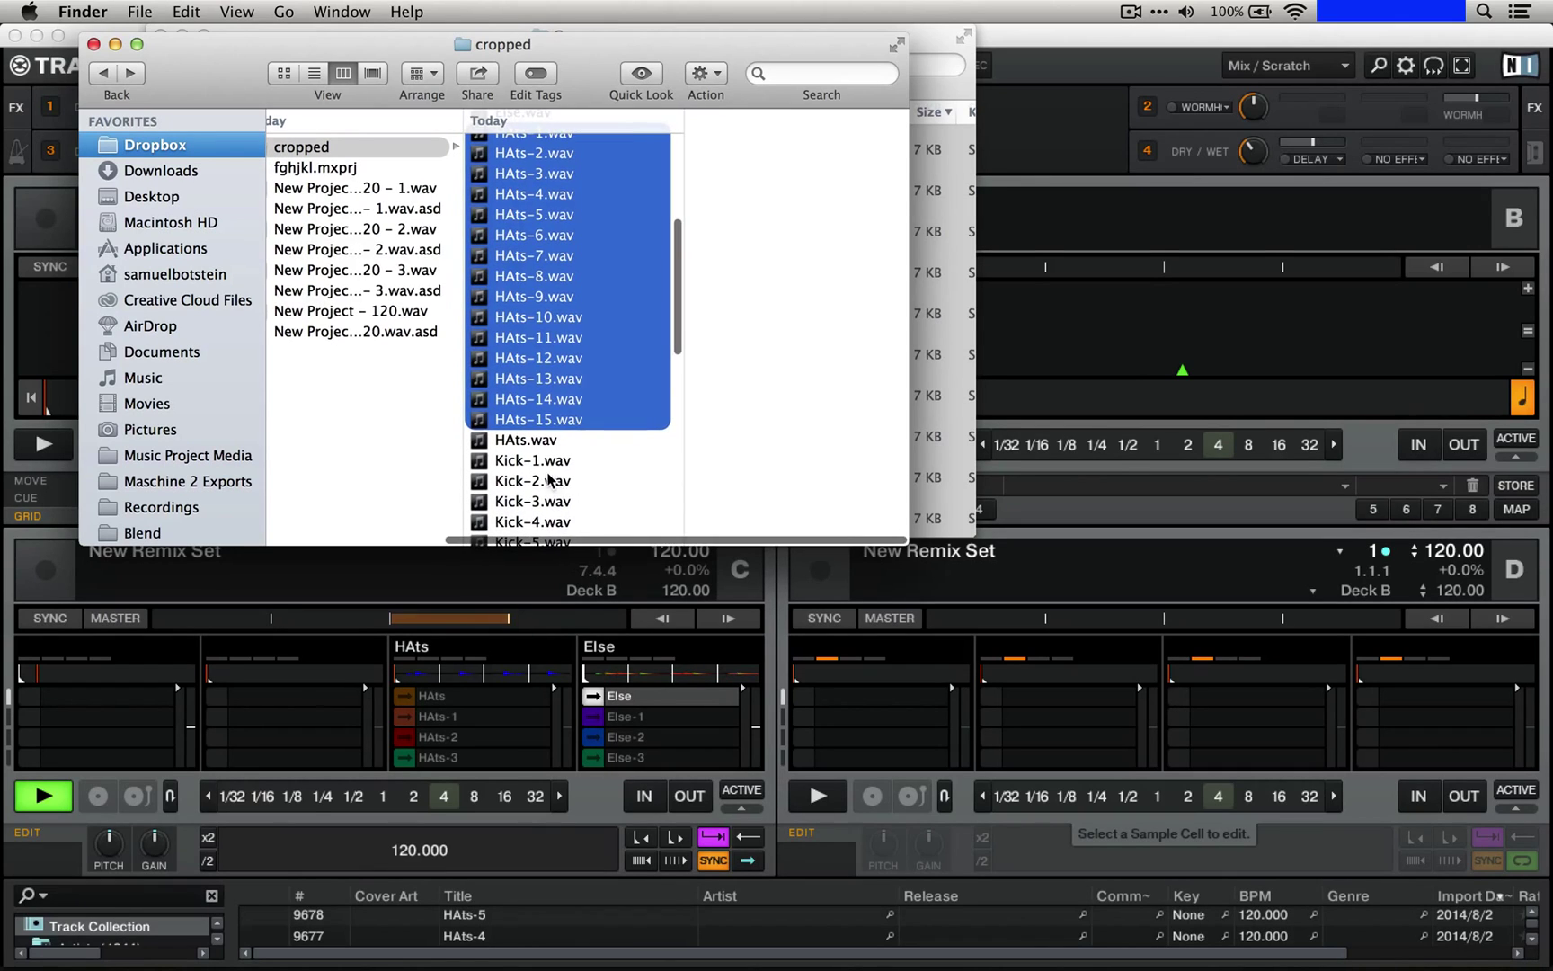
scroll(557, 472, down, 5)
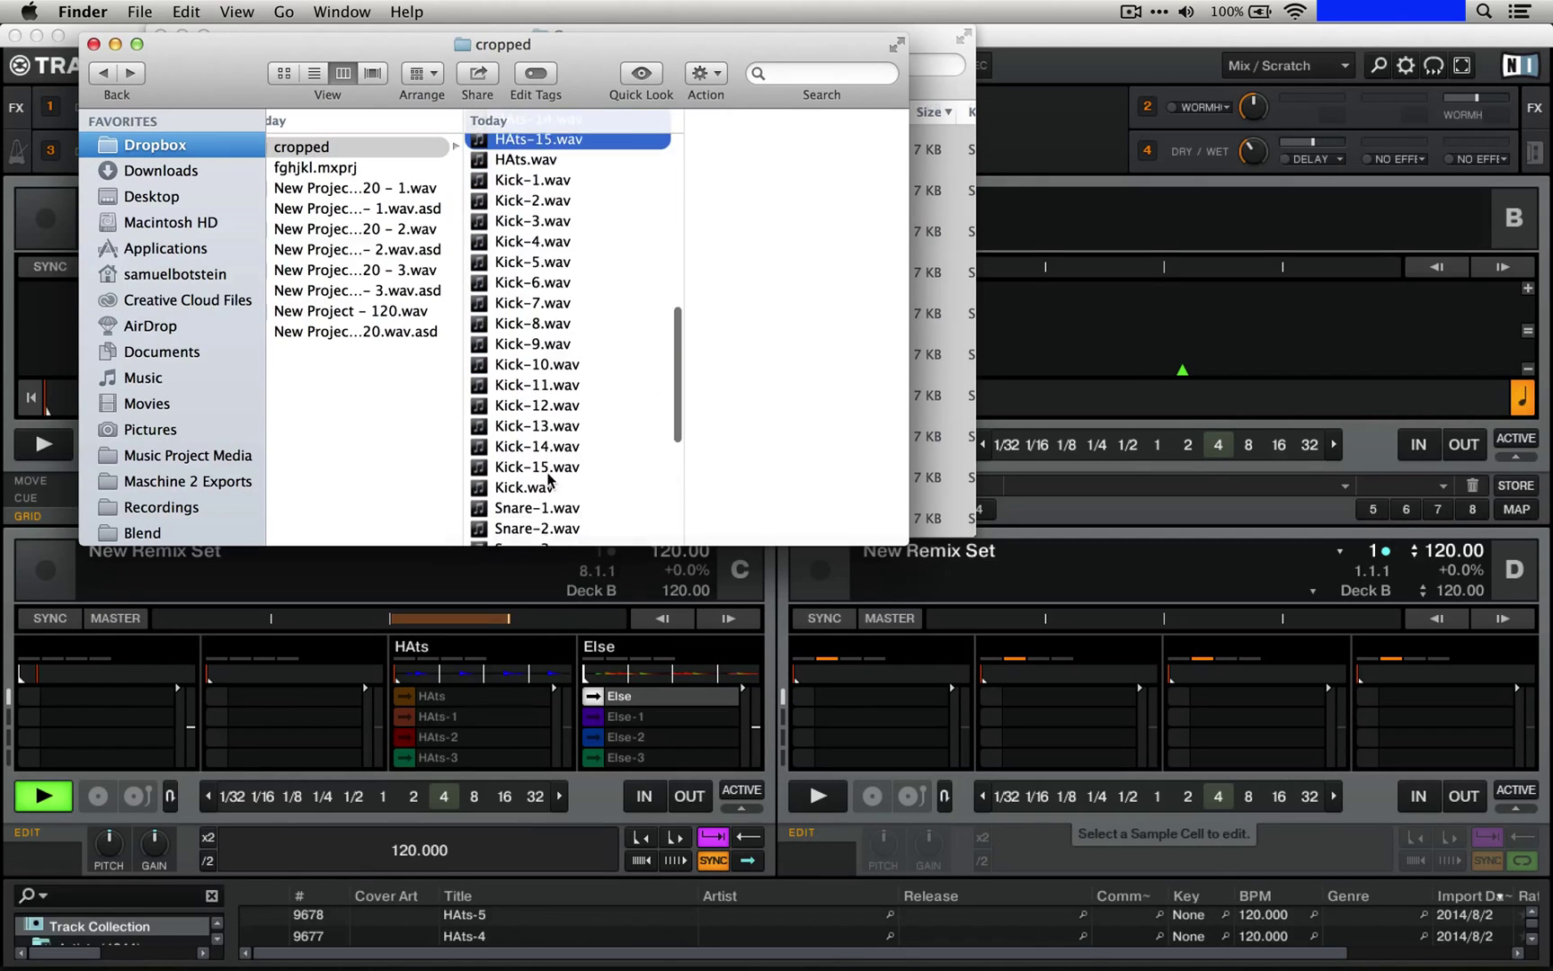
- Load Kick.wav, then Kick-1 through Kick-15, into deck C's first (Kick) column
click(517, 490)
drag(302, 565, 101, 694)
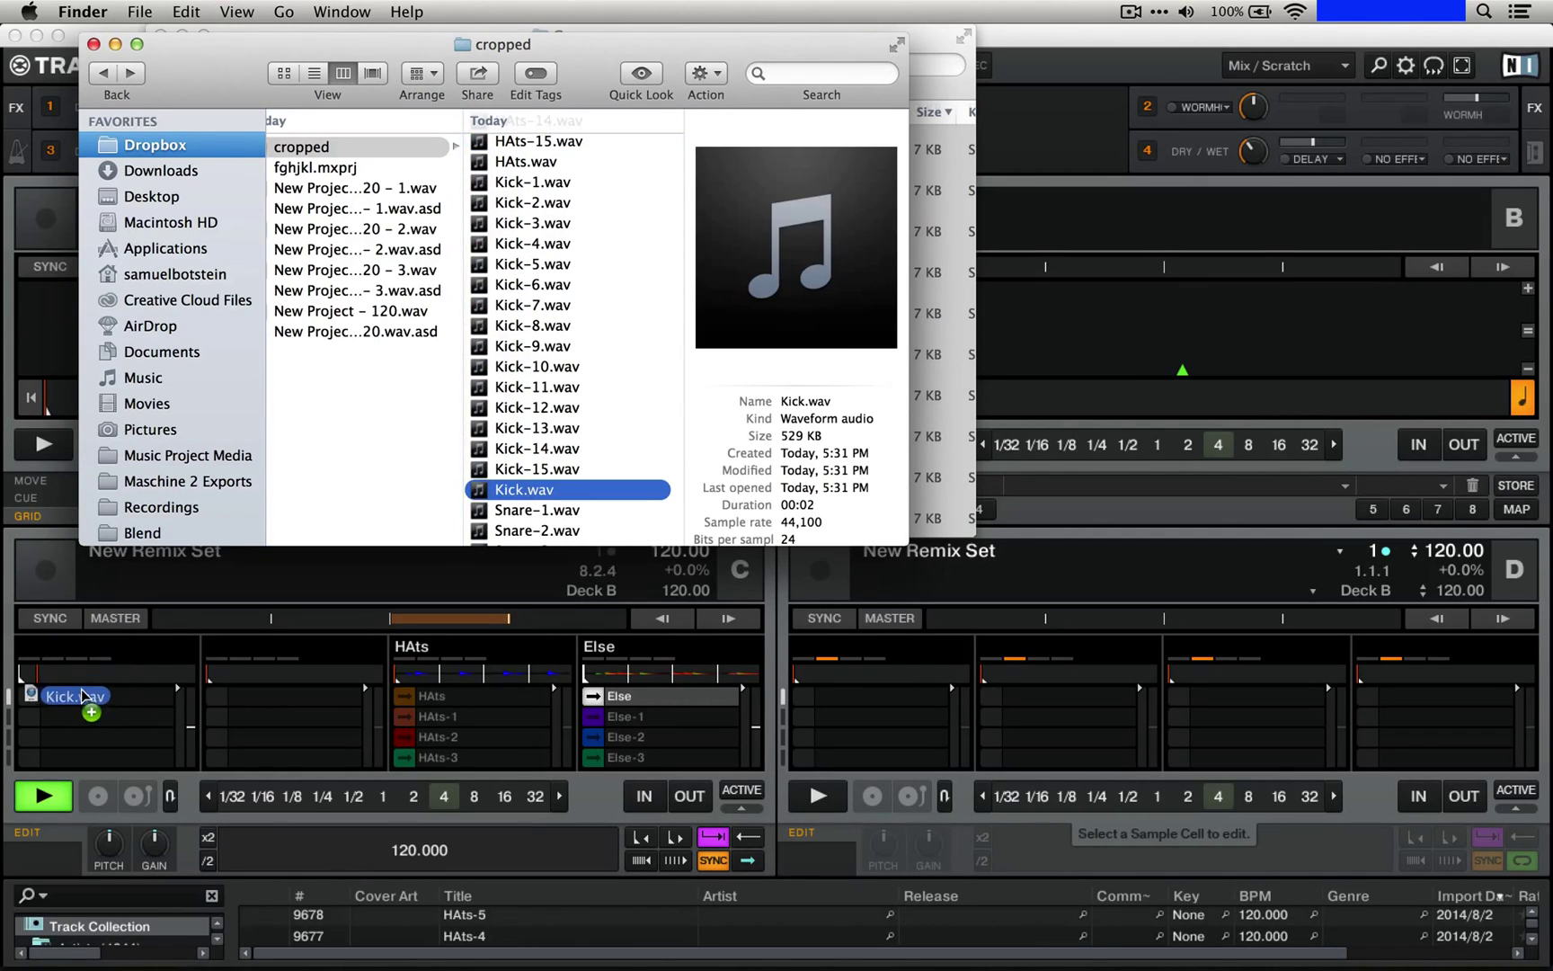
scroll(517, 459, down, 1)
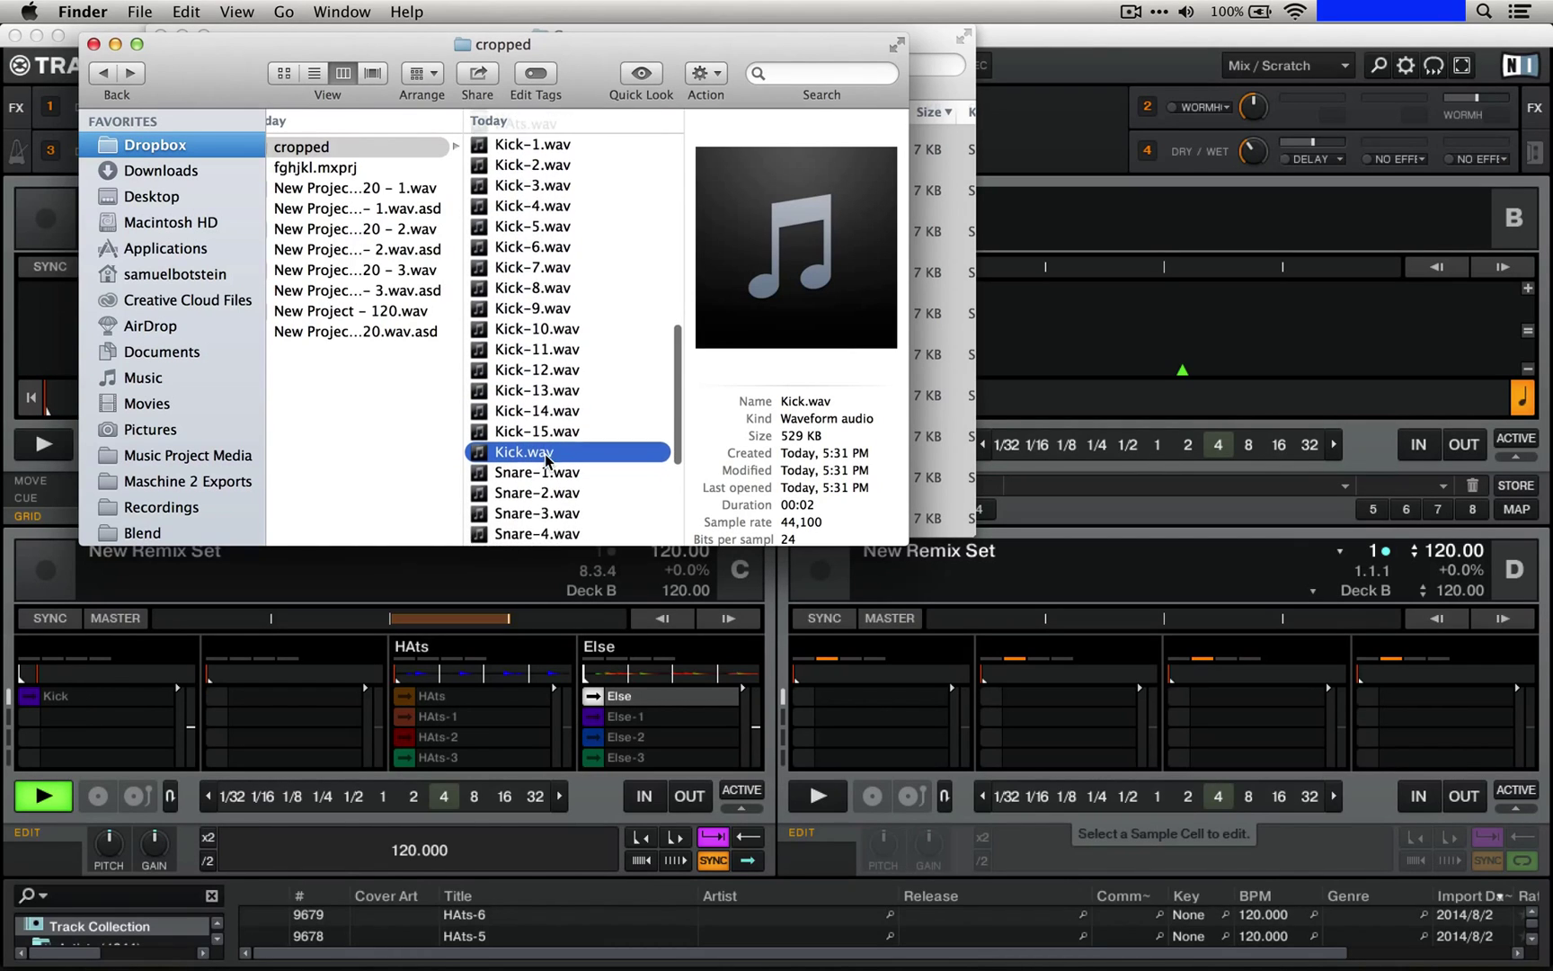
scroll(559, 450, up, 4)
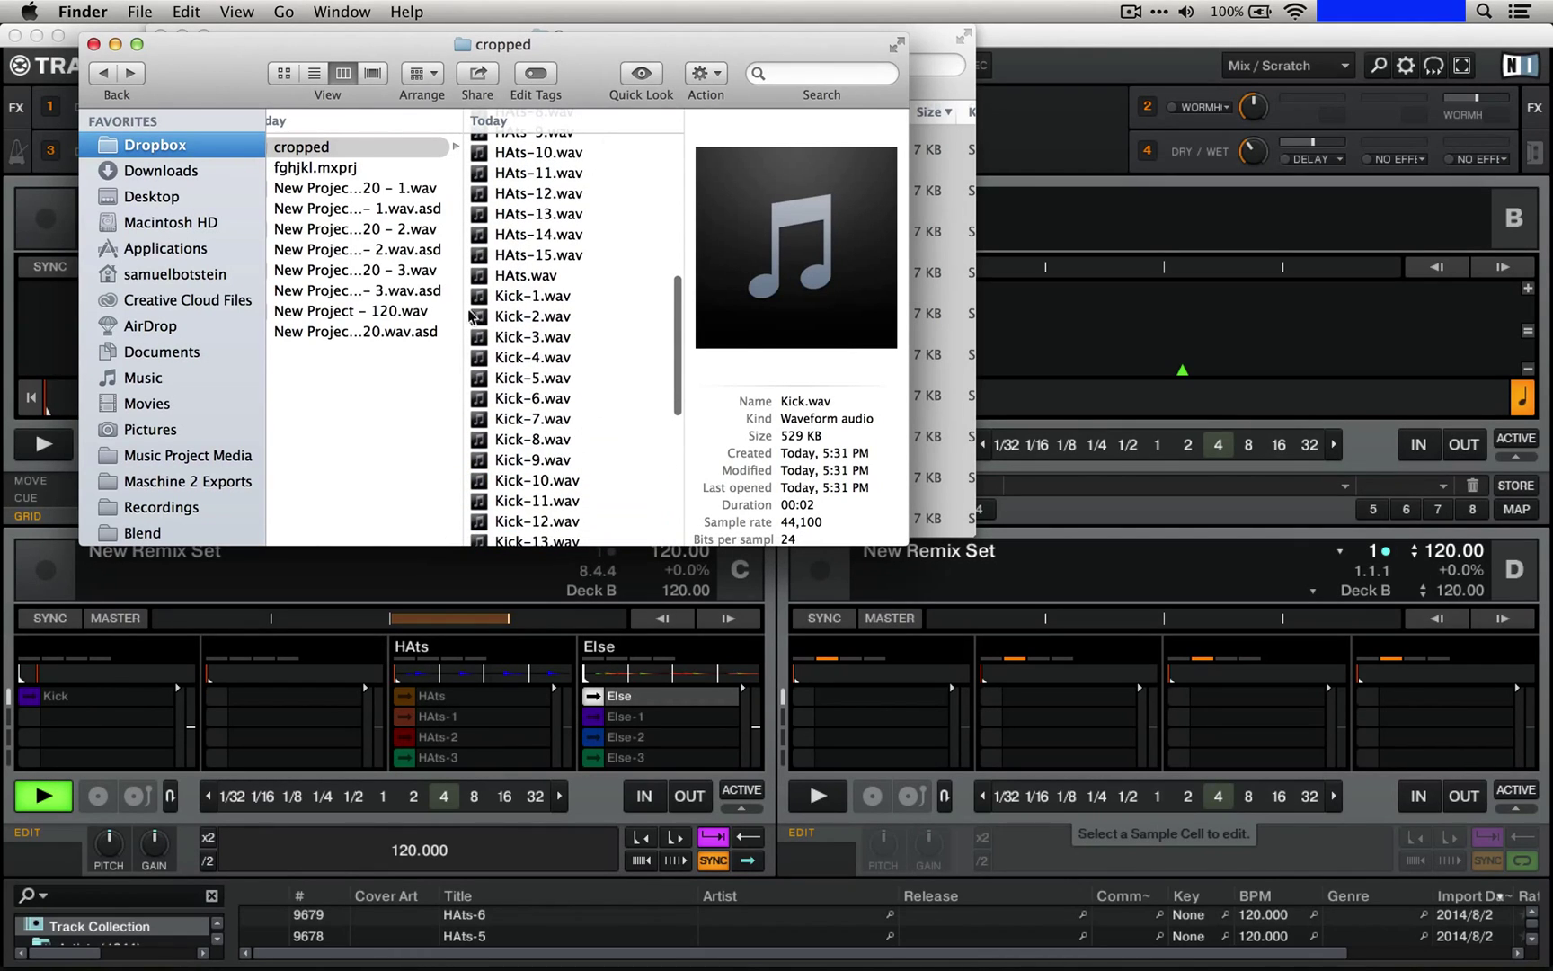
click(504, 296)
scroll(504, 297, down, 3)
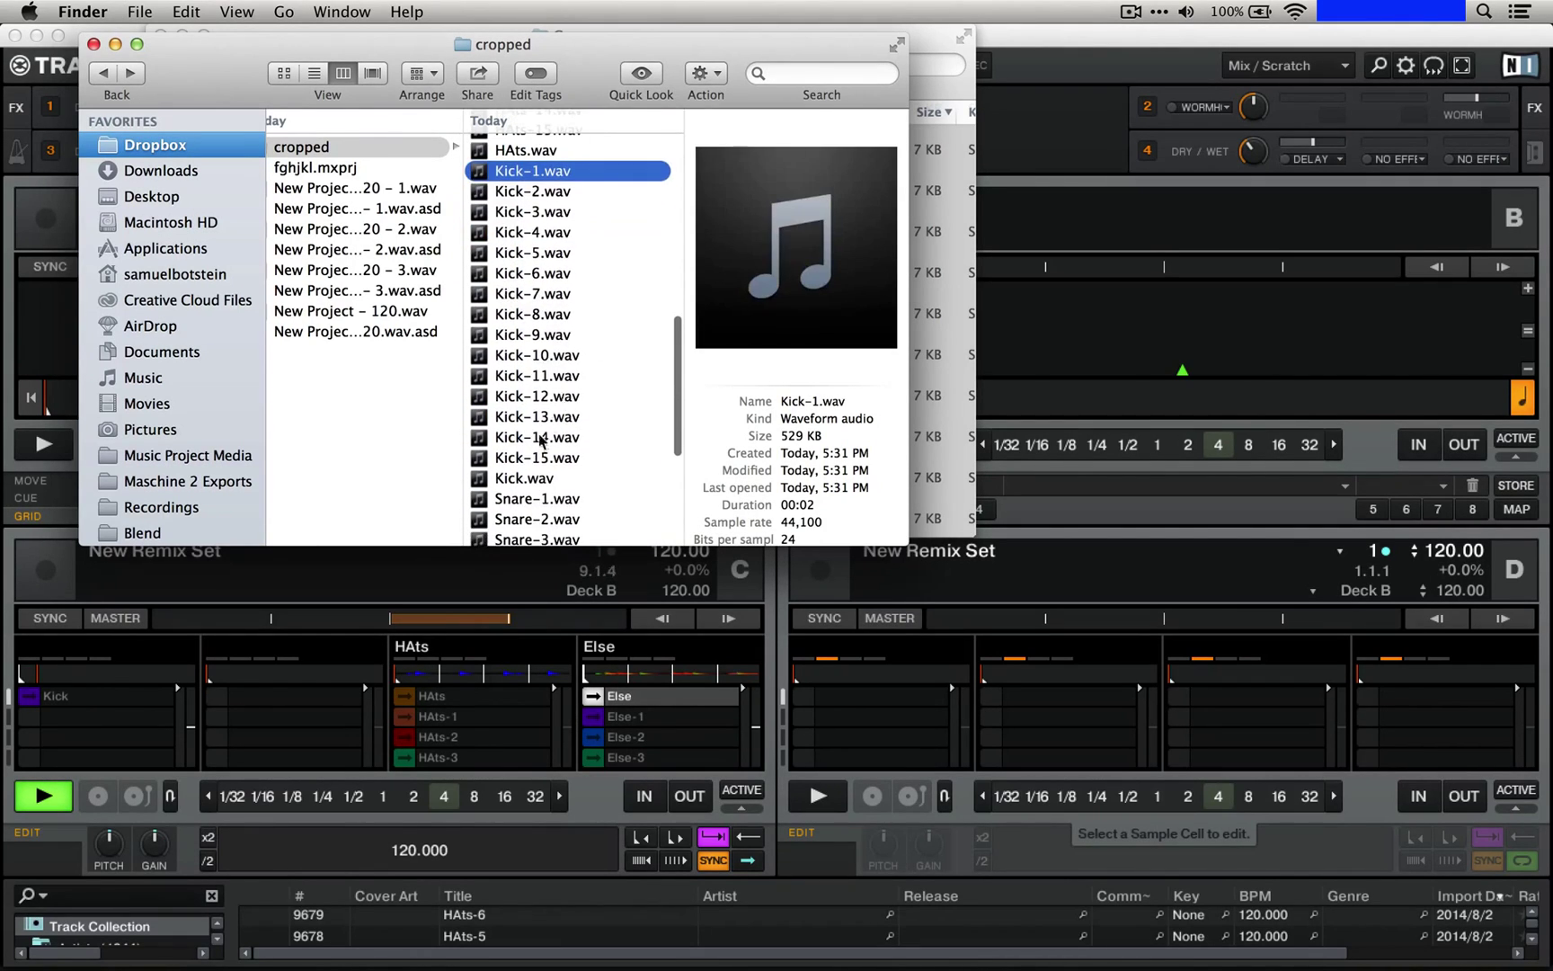
shift+click(538, 458)
drag(538, 457, 130, 717)
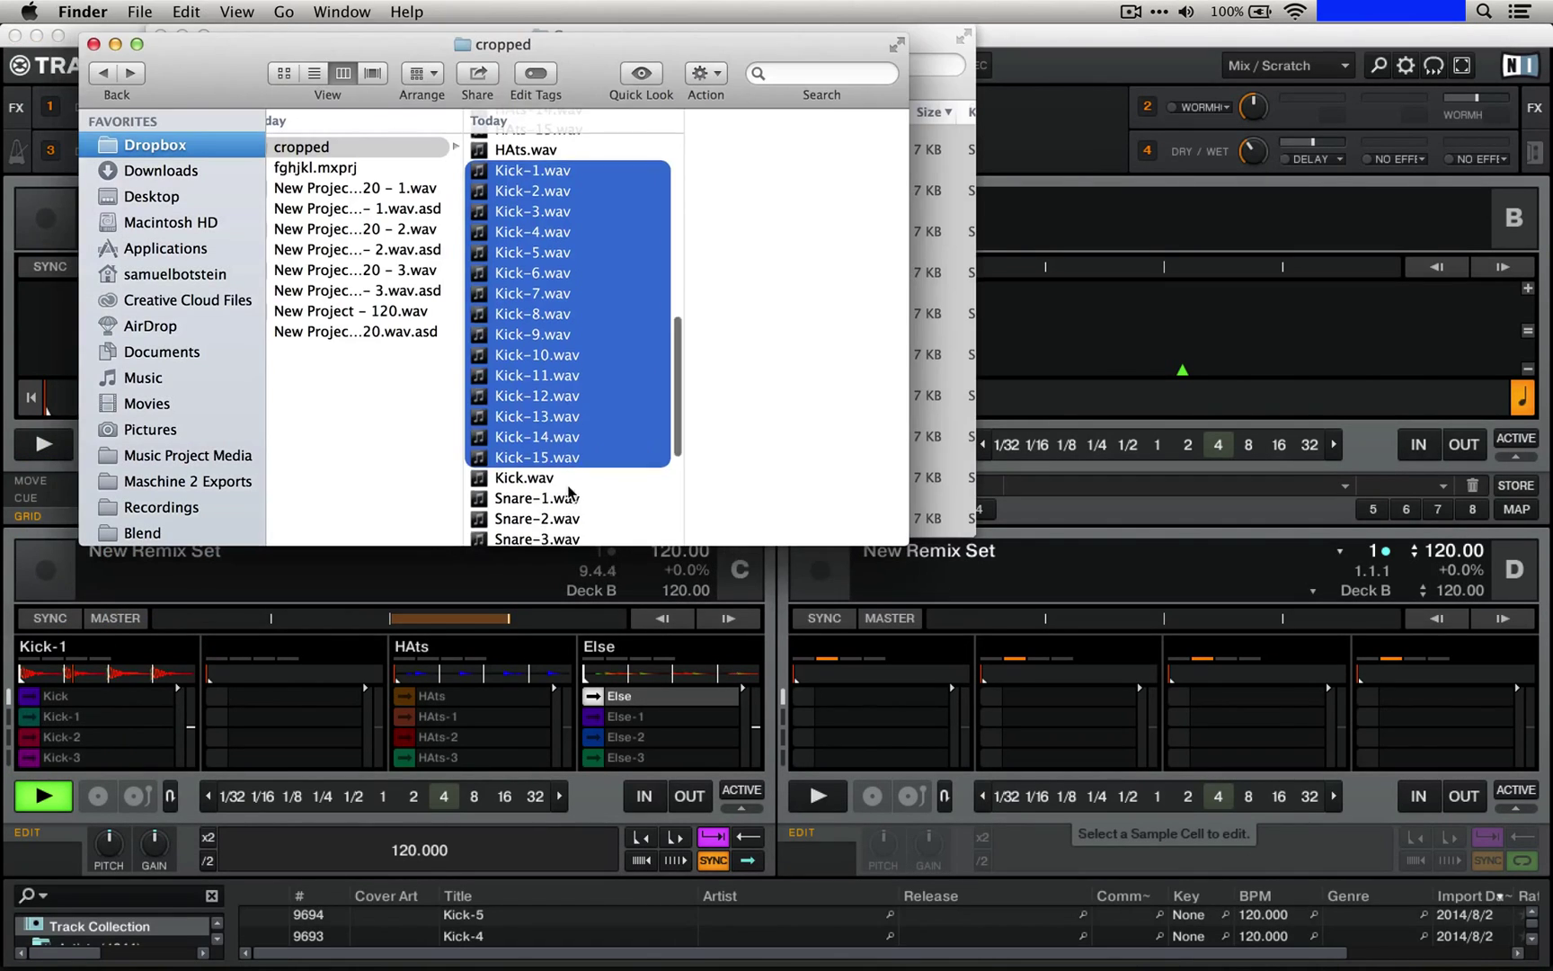
- Load Snare.wav, then Snare-1 through Snare-15, into deck C's second (Snare) column
scroll(569, 493, down, 10)
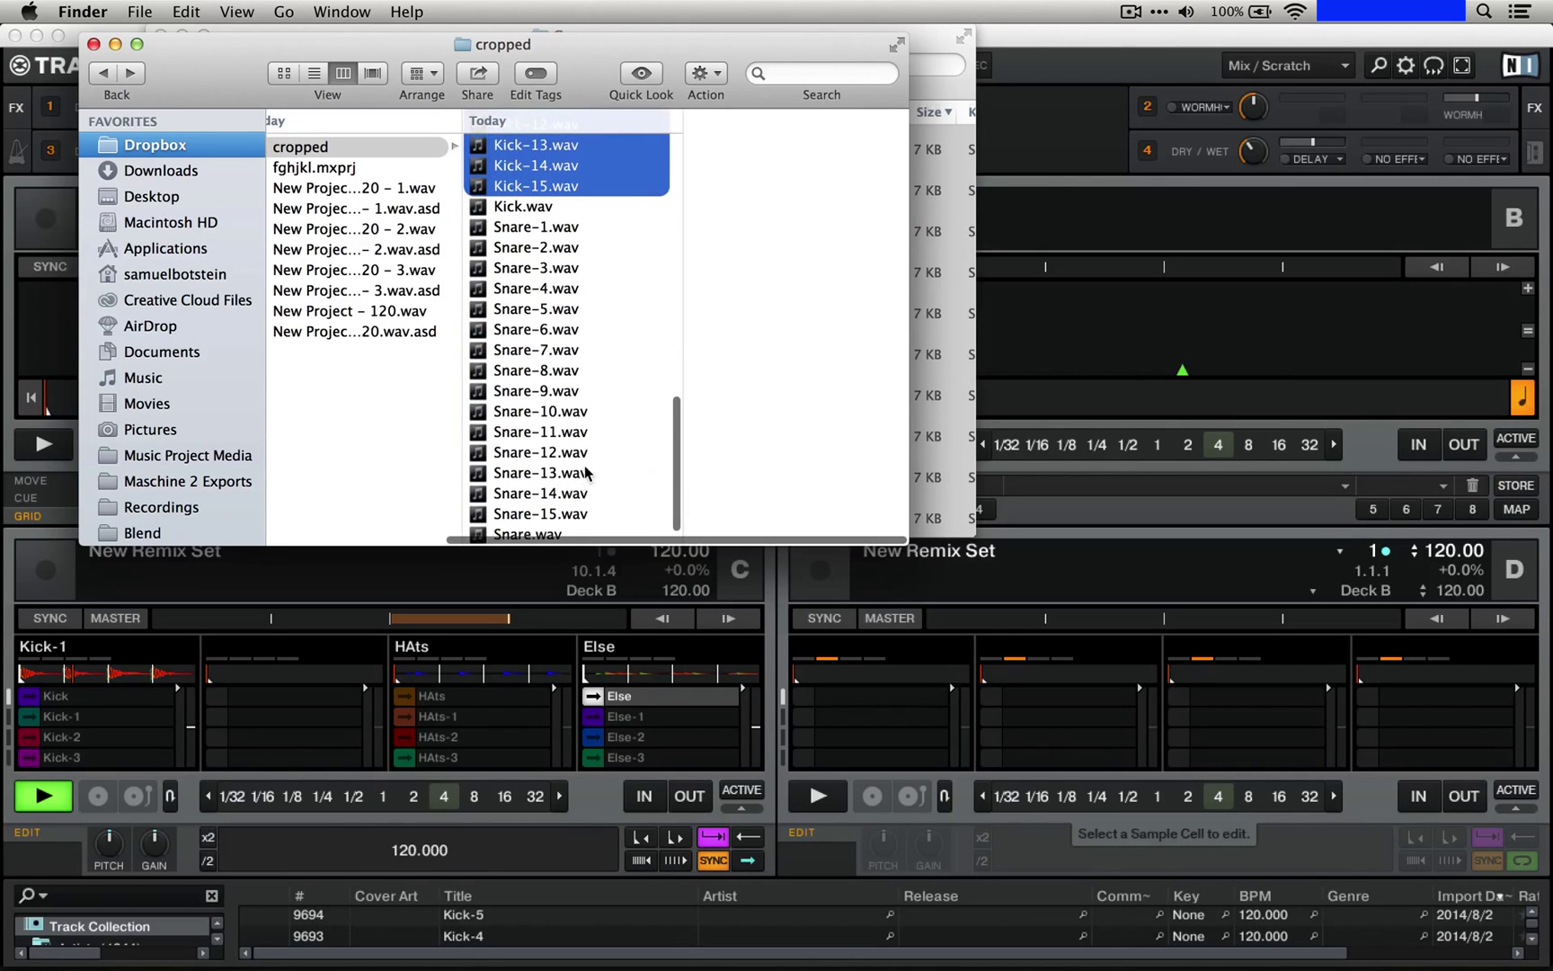
click(544, 534)
scroll(494, 405, left, 5)
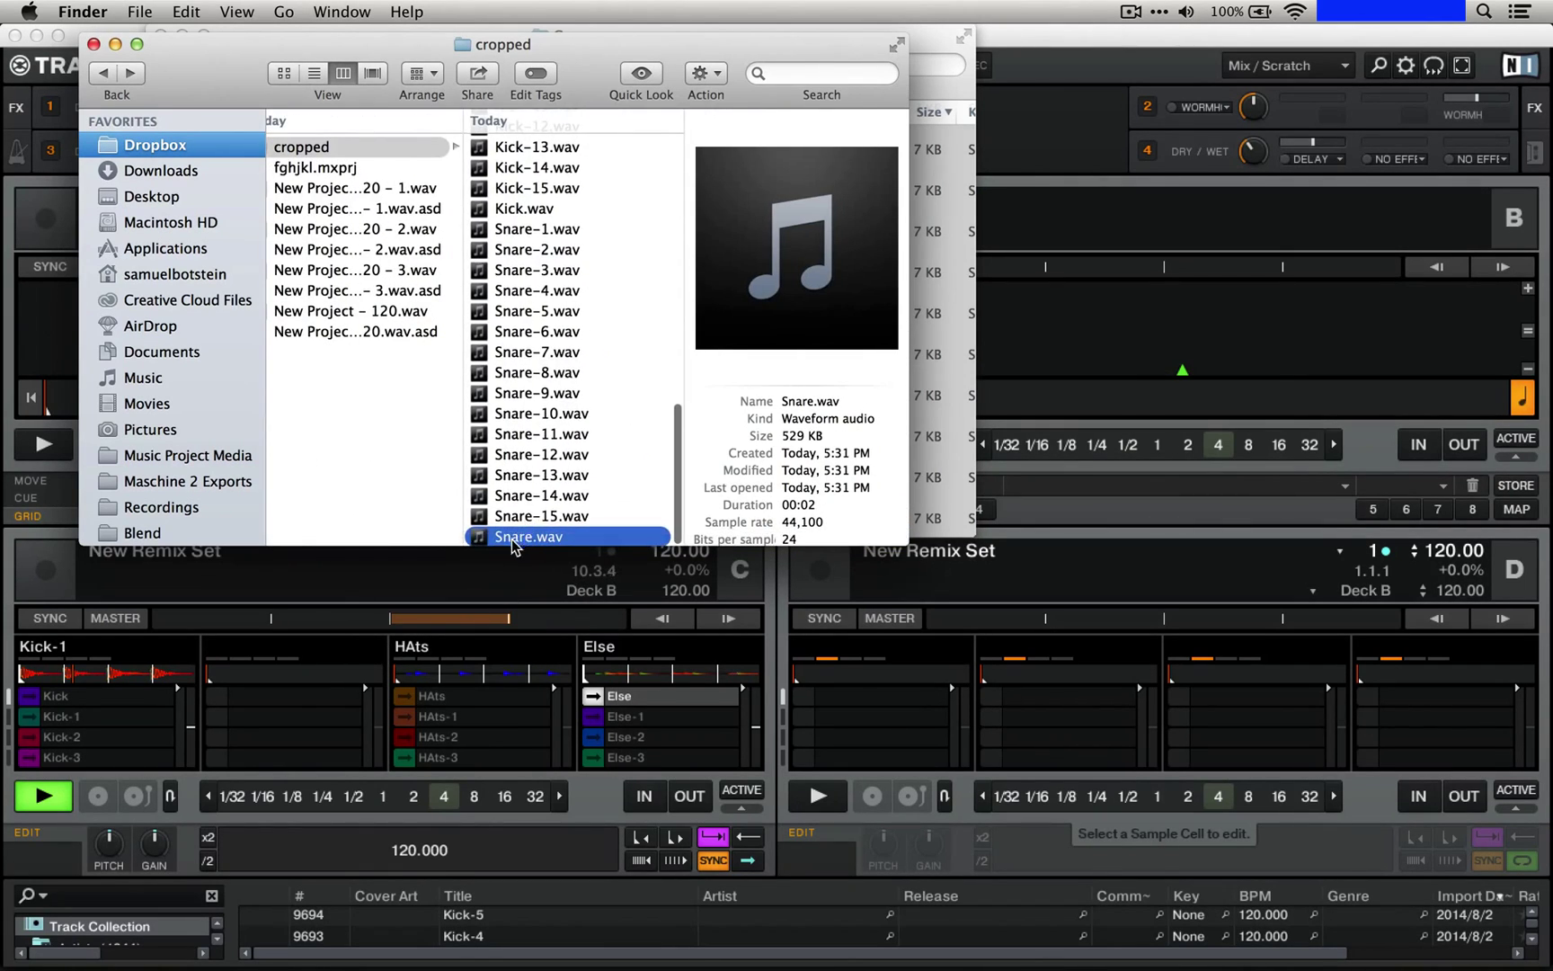
drag(514, 546, 238, 697)
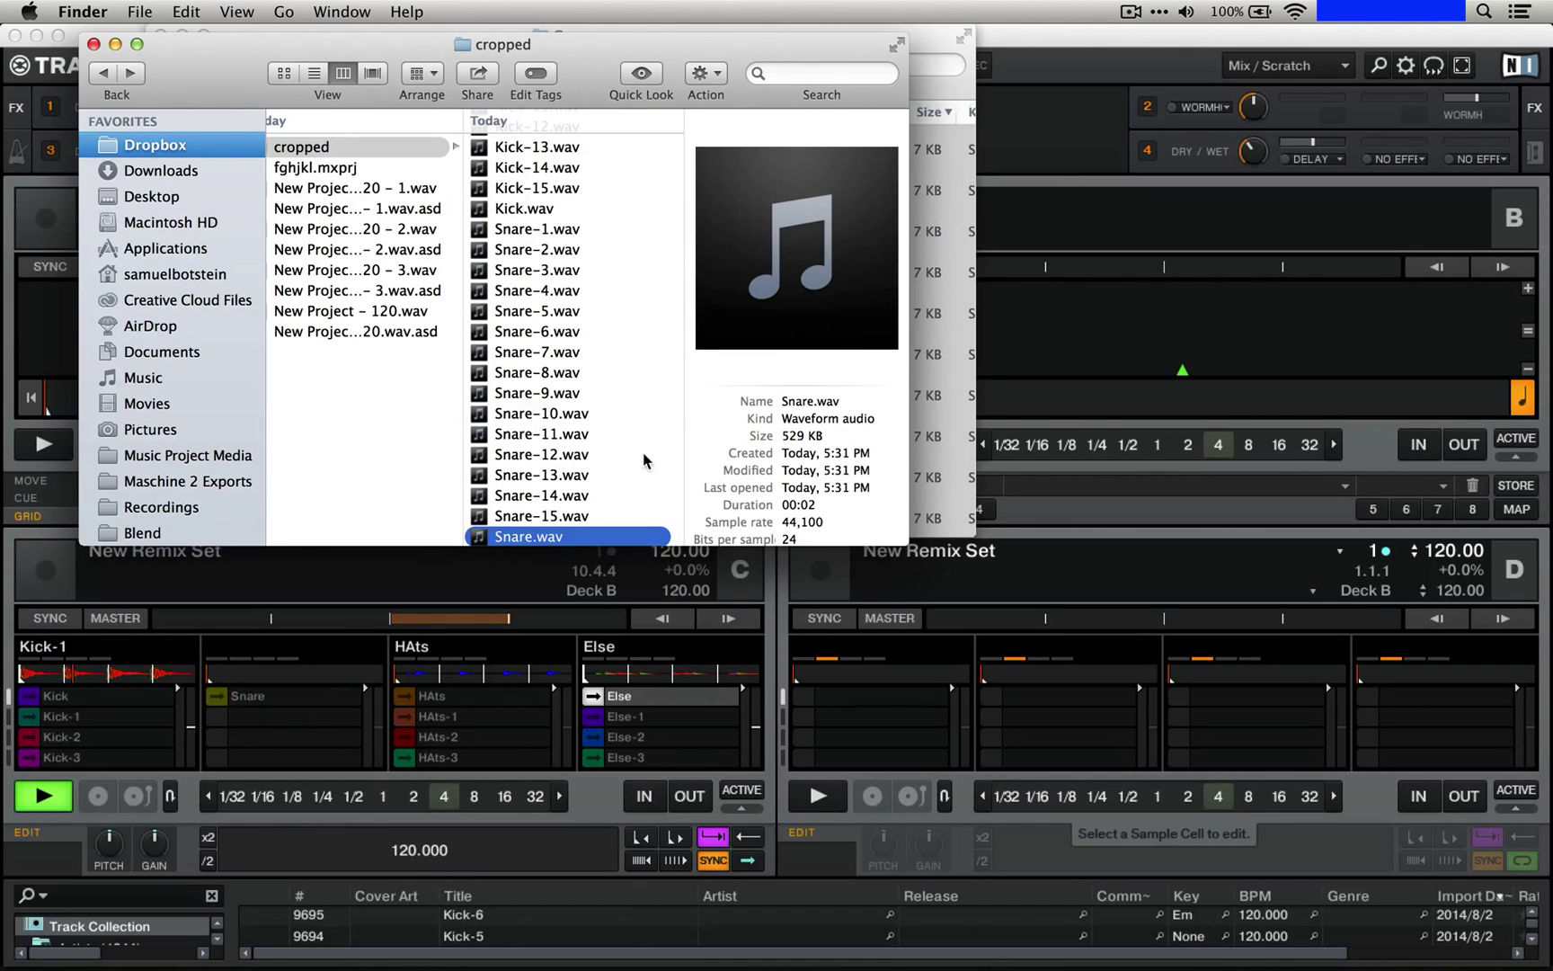
click(553, 231)
shift+click(530, 521)
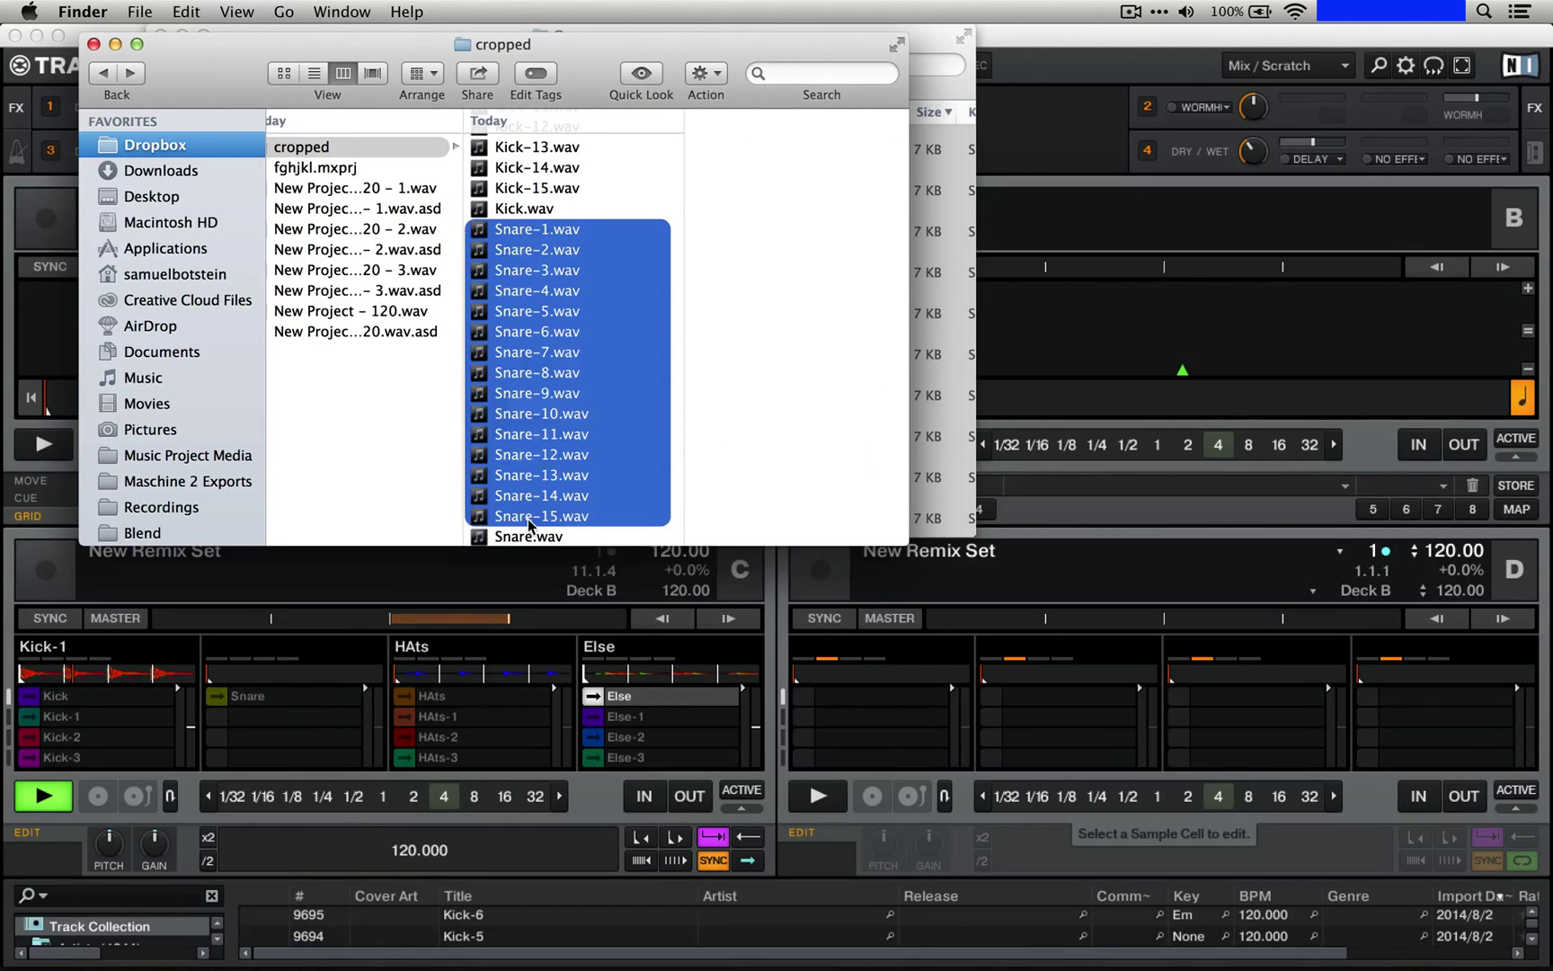
drag(530, 524, 247, 724)
click(376, 654)
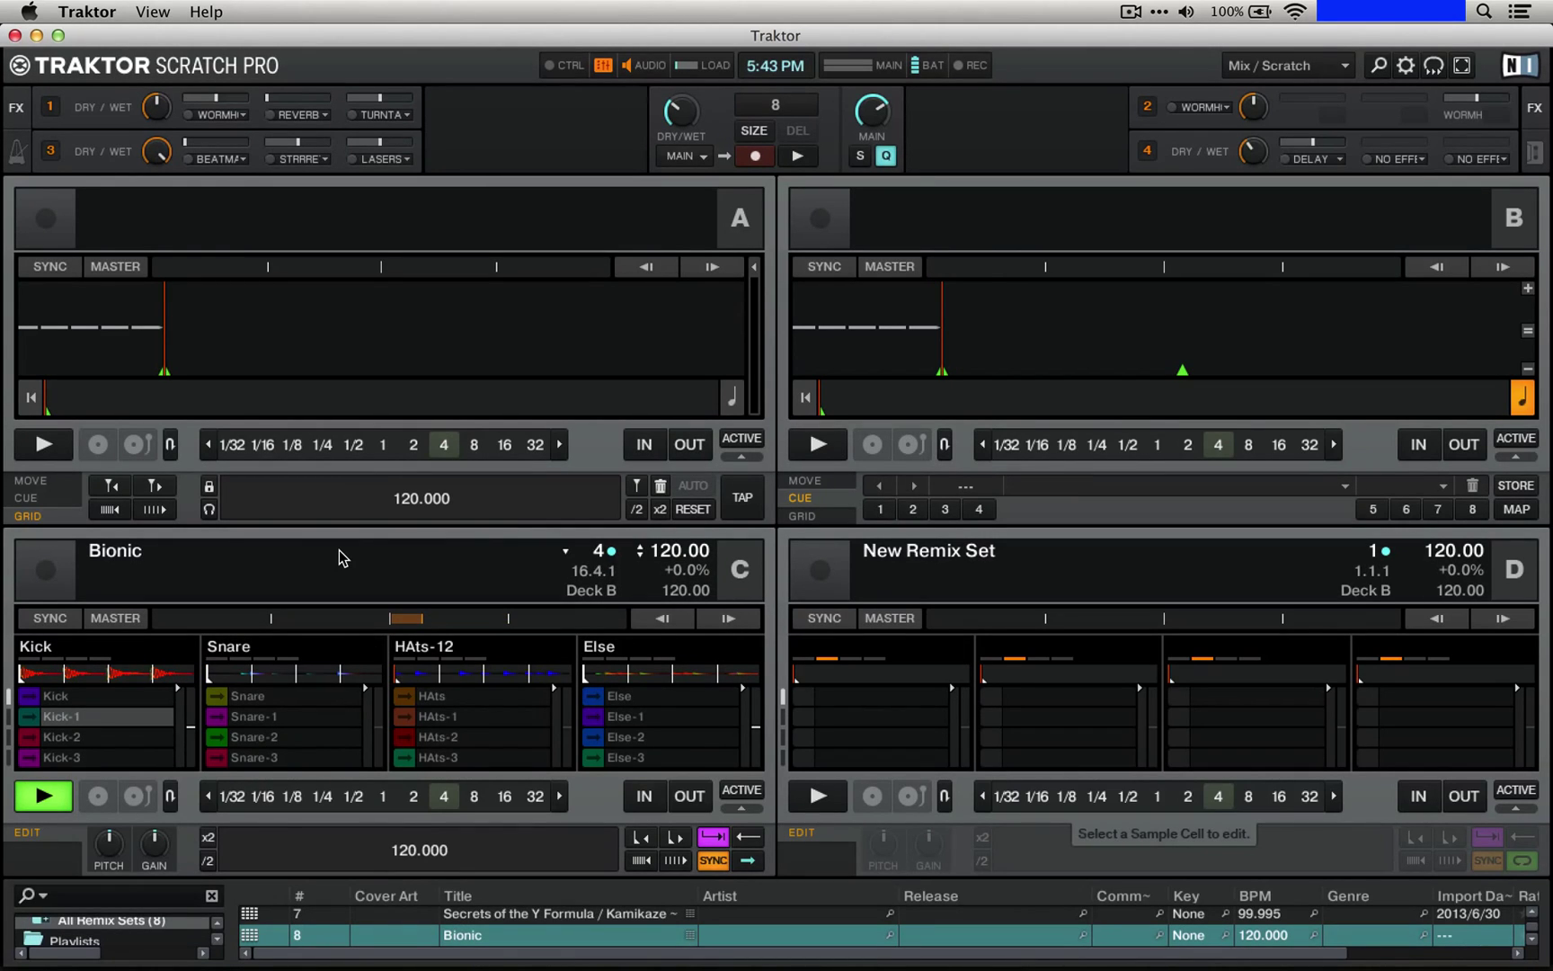
- Save deck C's remix set with Save Remix Set, overwriting the existing Bionic set
click(736, 564)
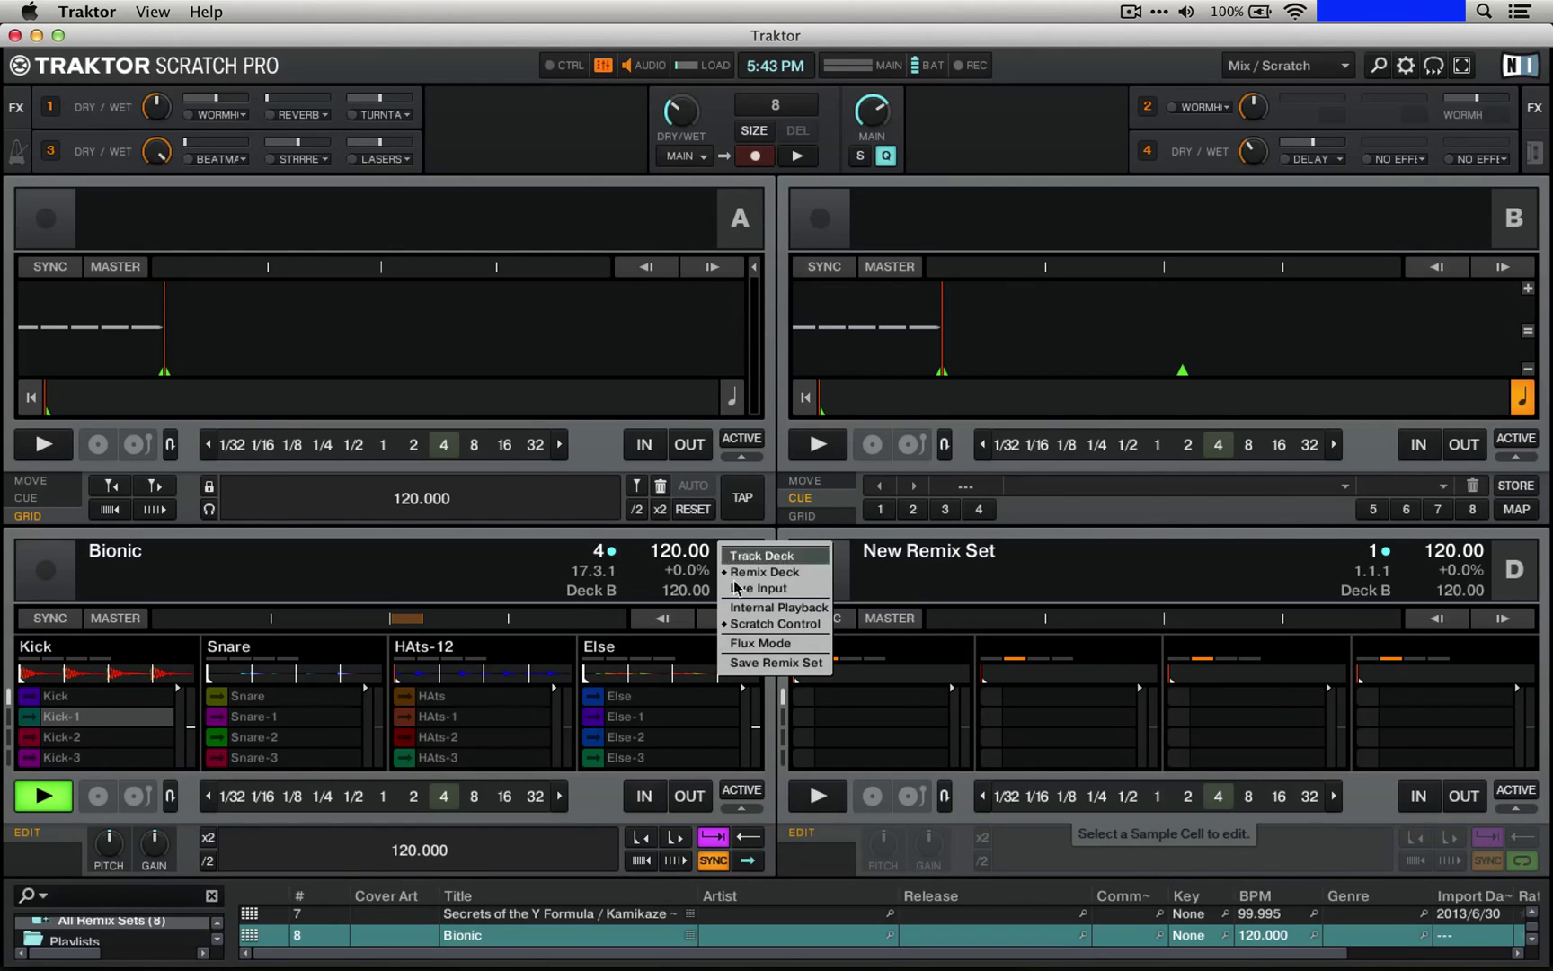
click(812, 662)
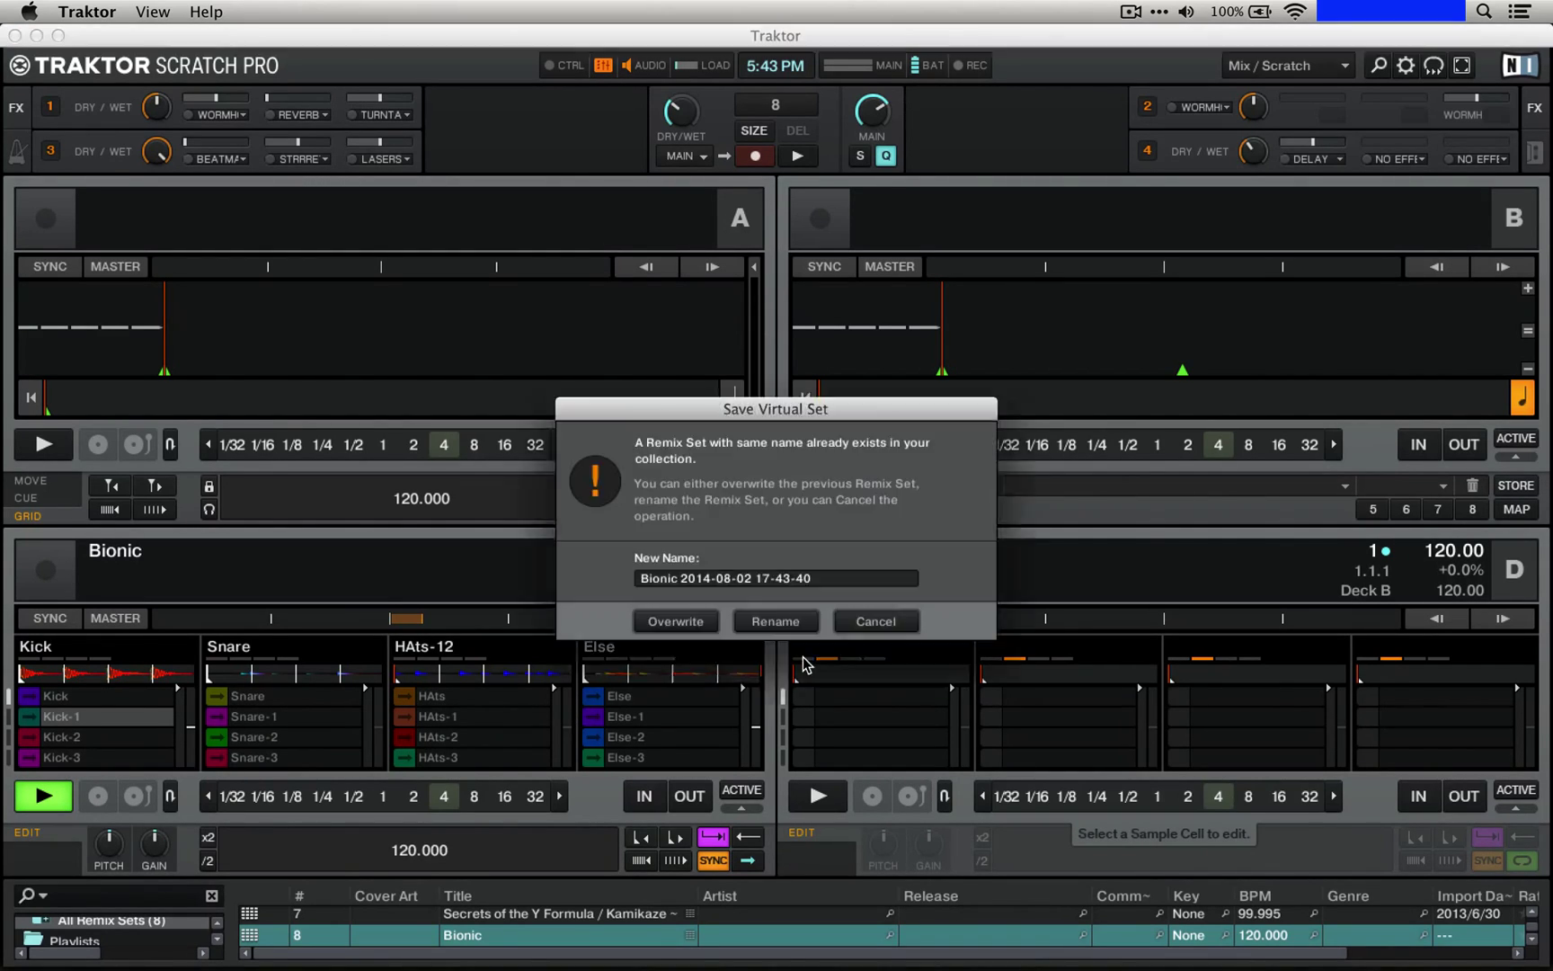
click(677, 620)
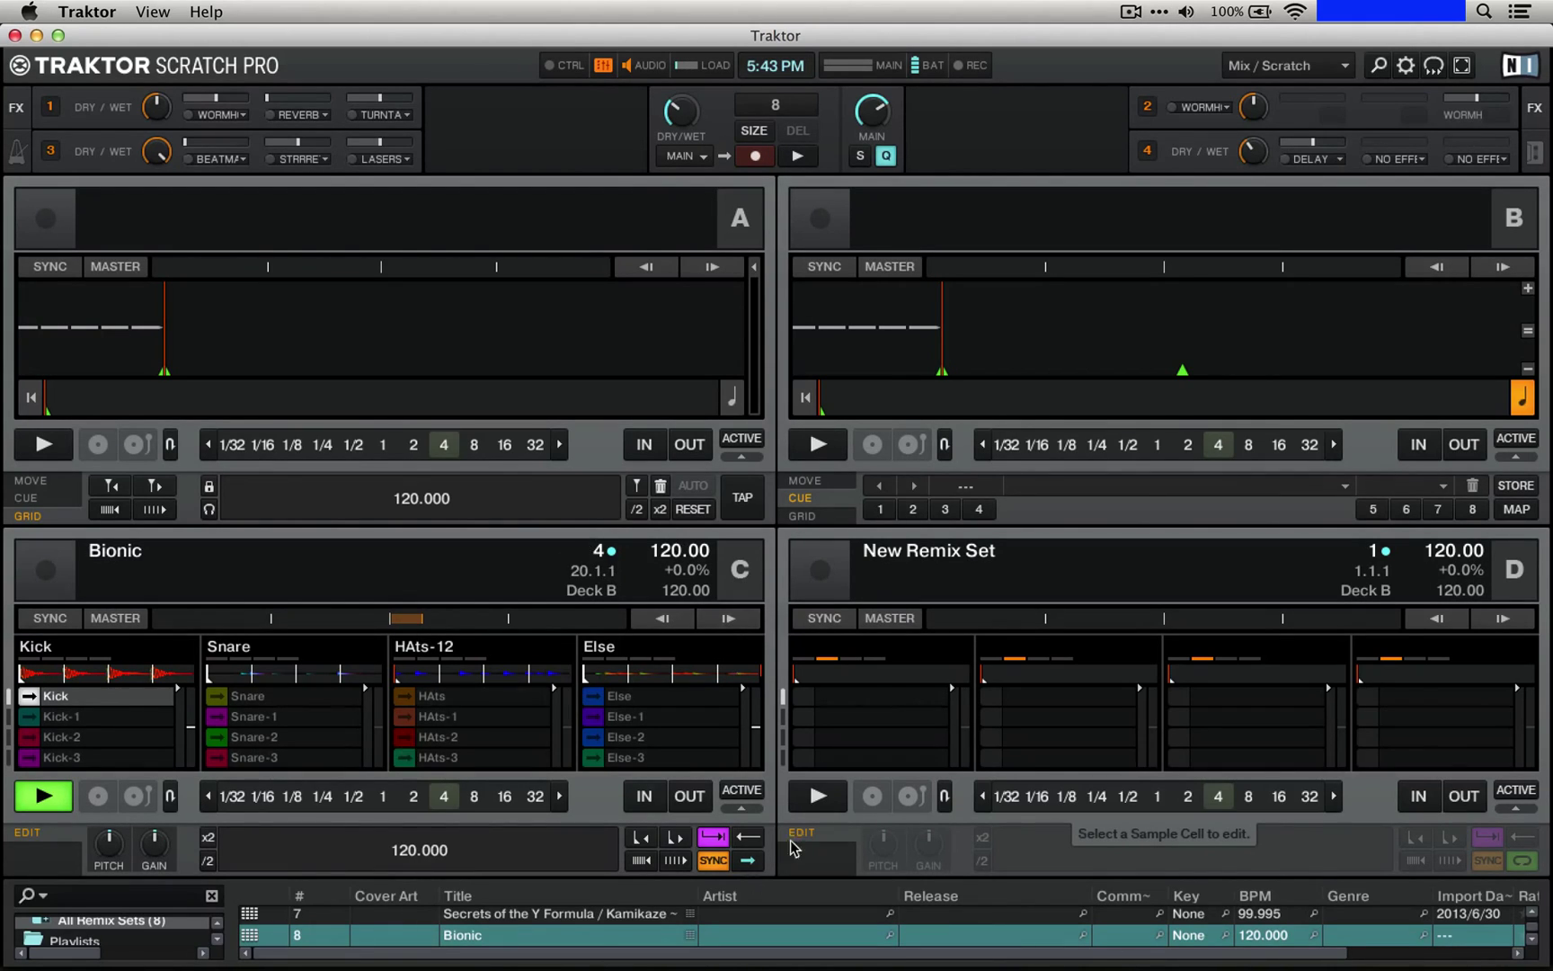
- Set Decks Layout Size C & D to Advanced in Preferences, then make the Kick cell loop
click(597, 534)
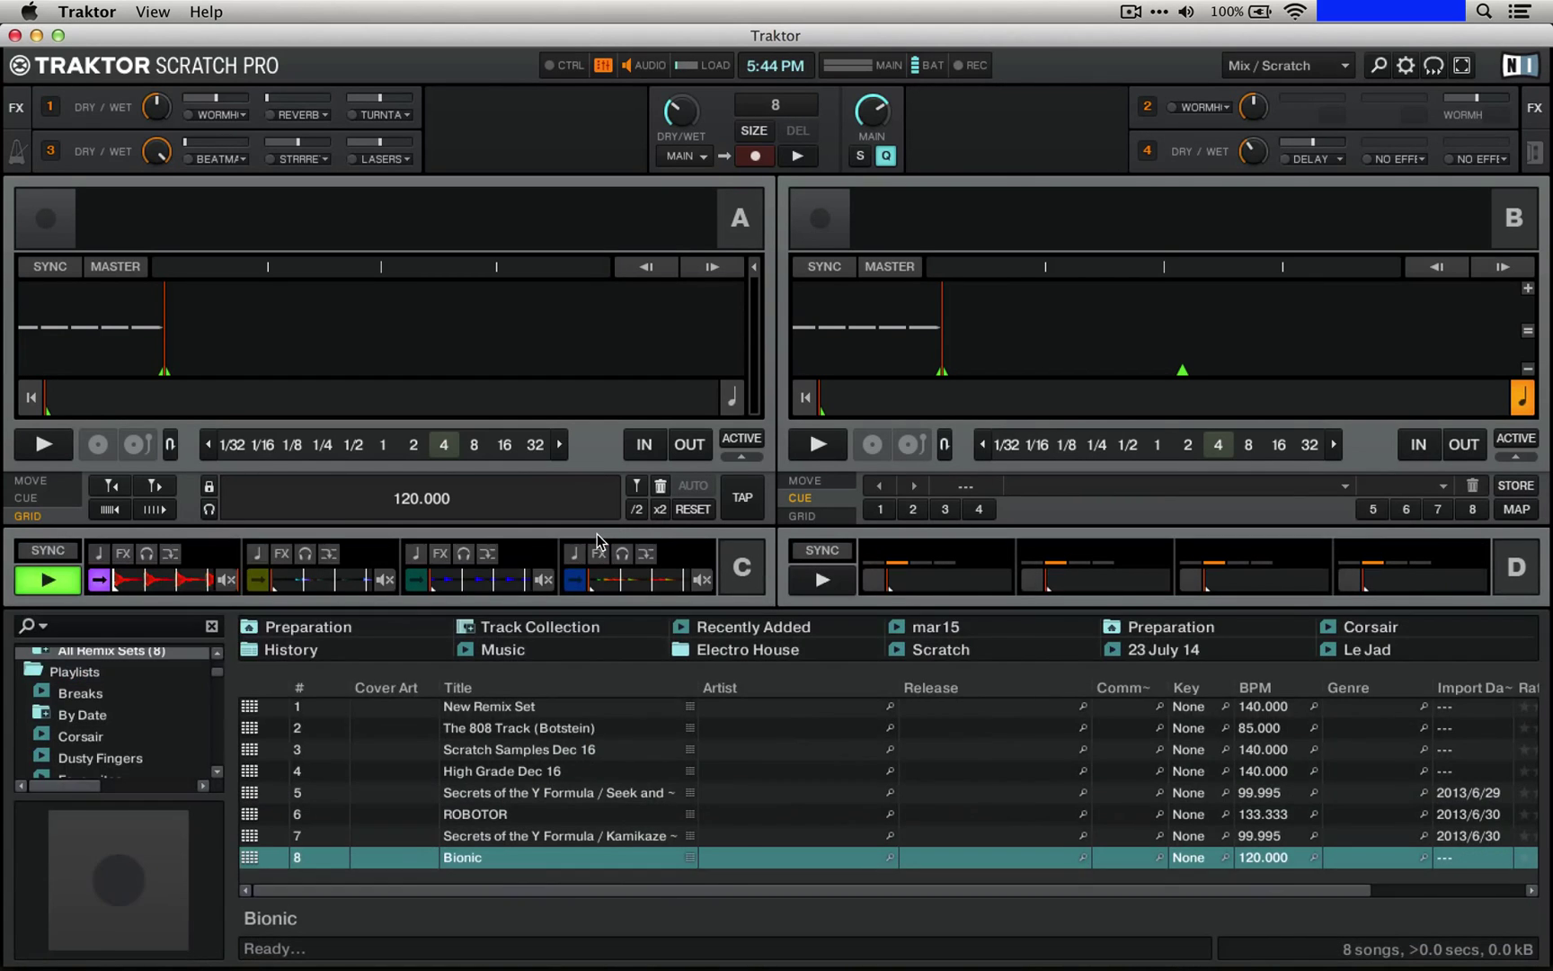
click(597, 534)
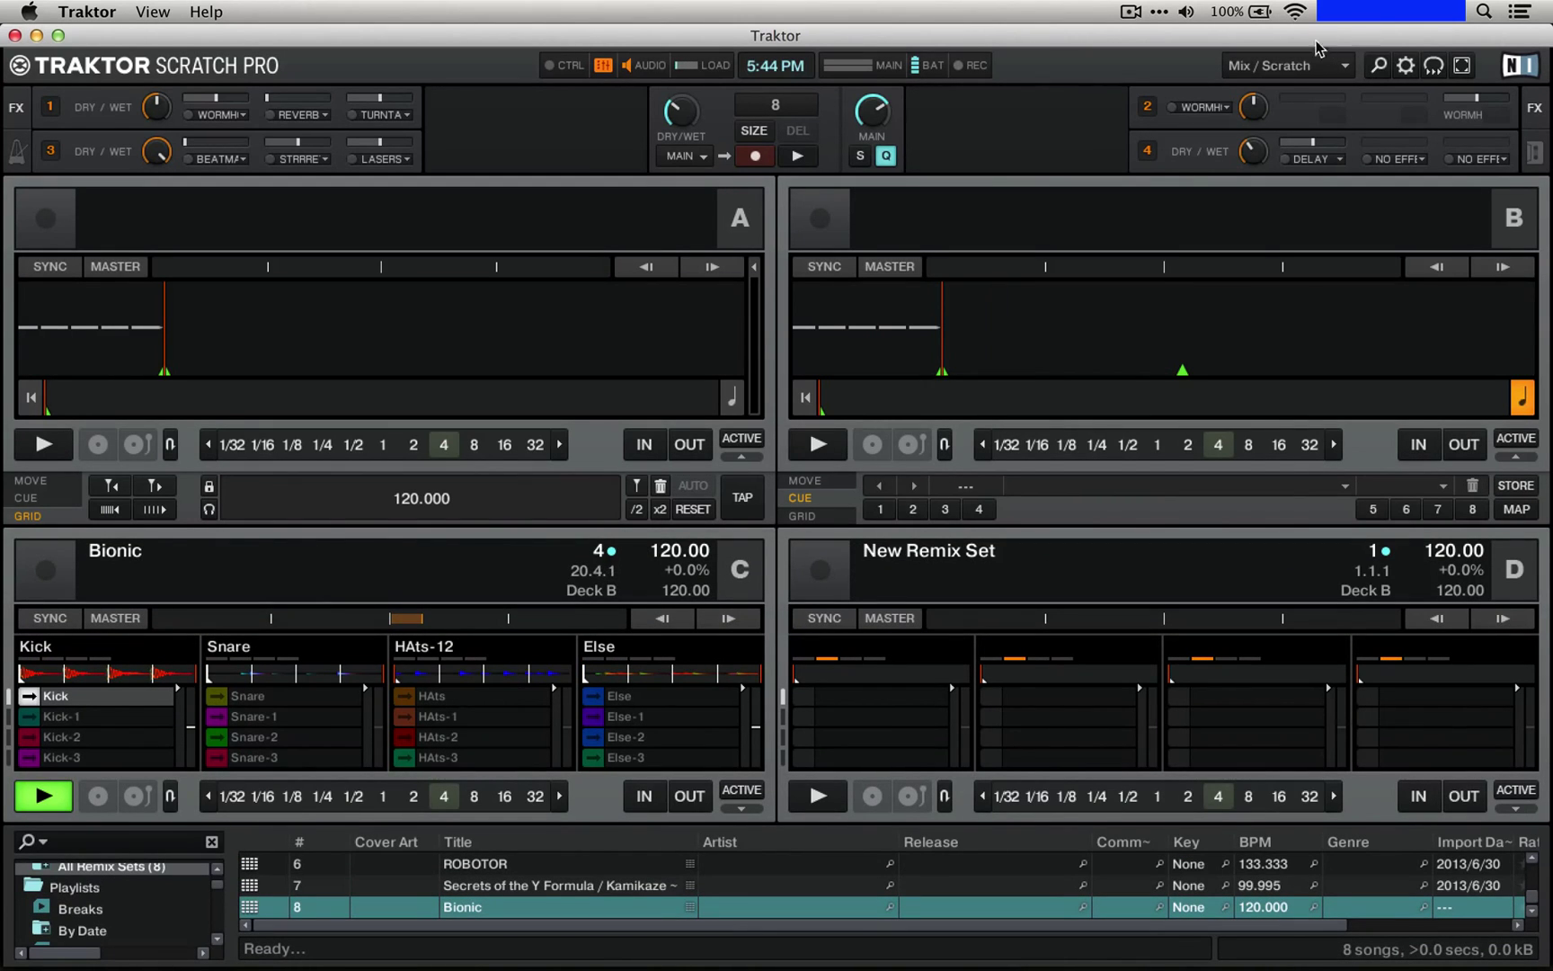
click(1406, 66)
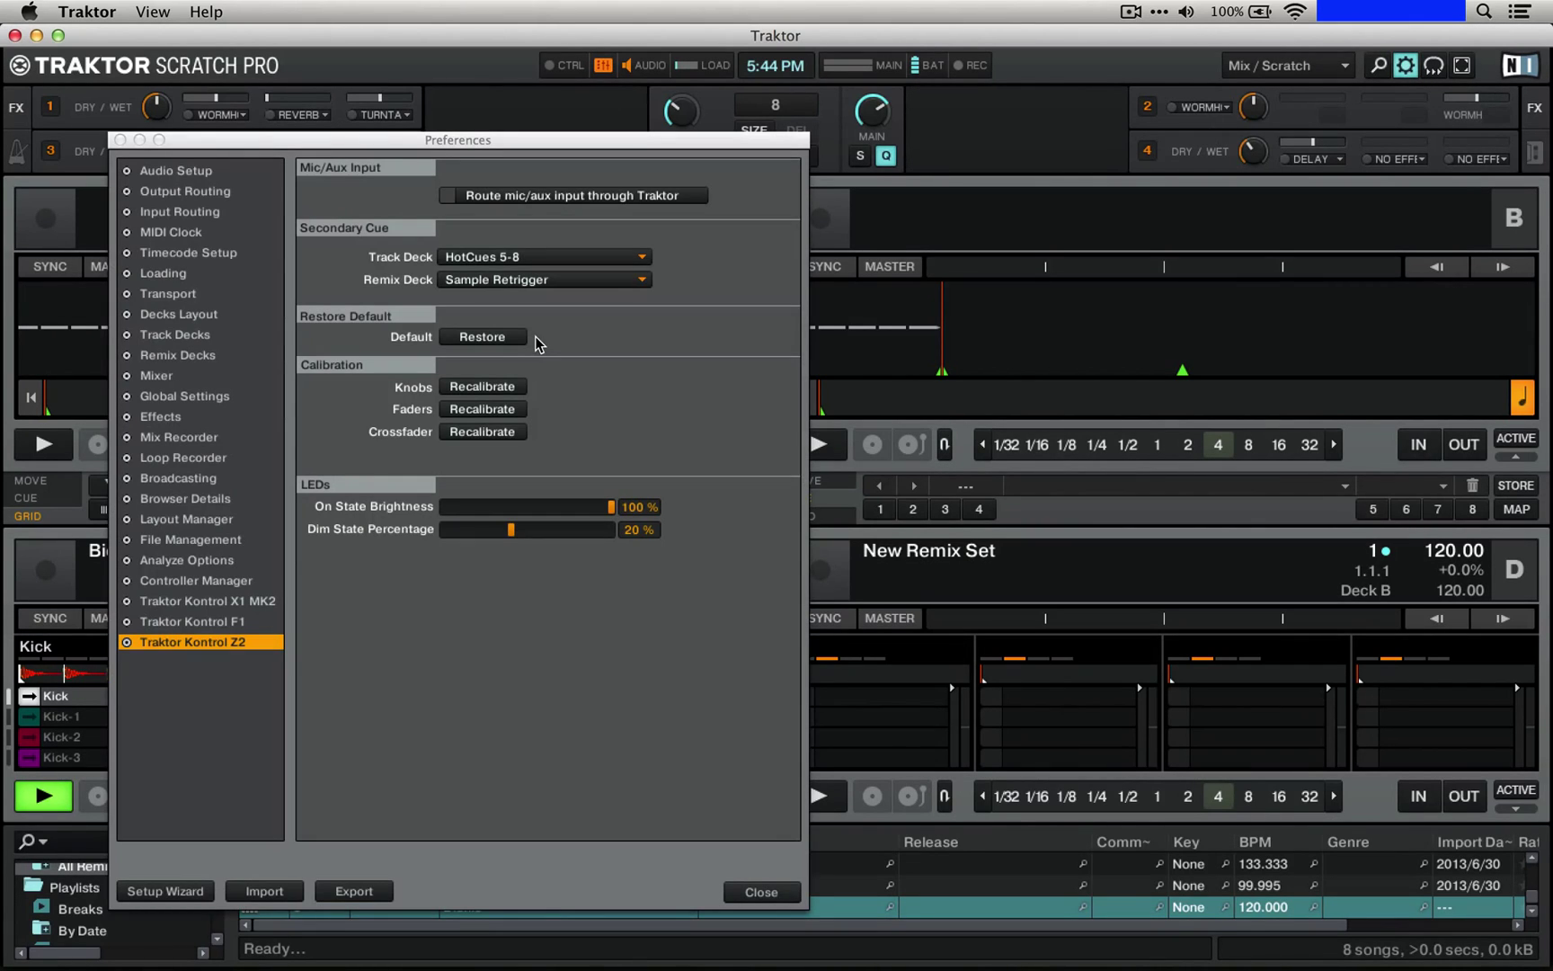
click(196, 317)
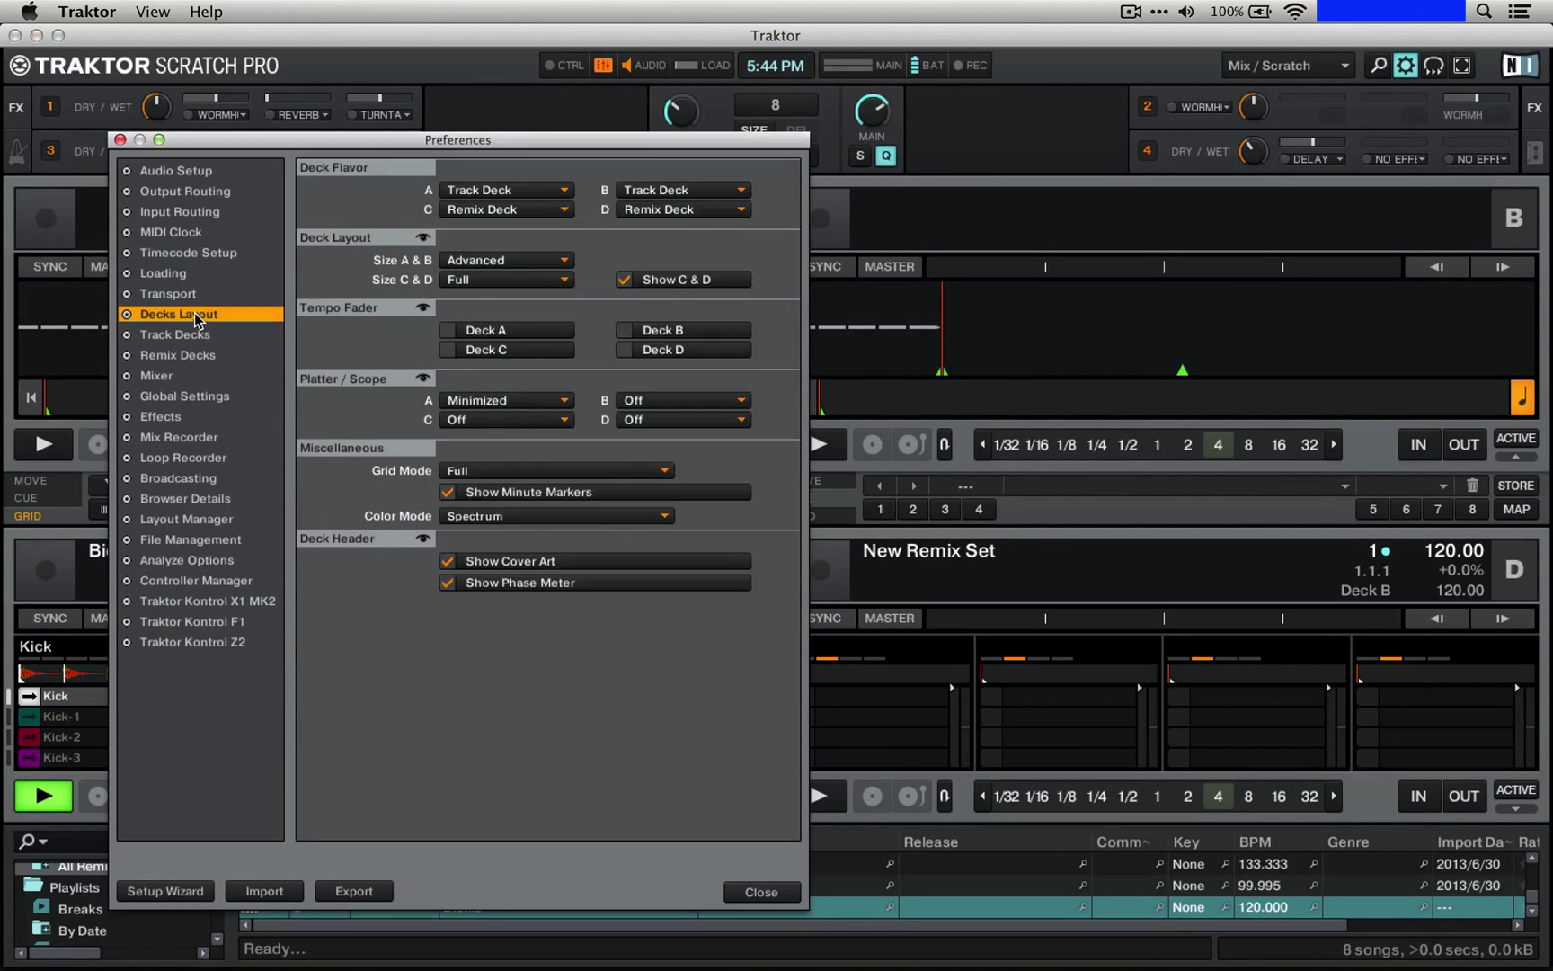
click(494, 282)
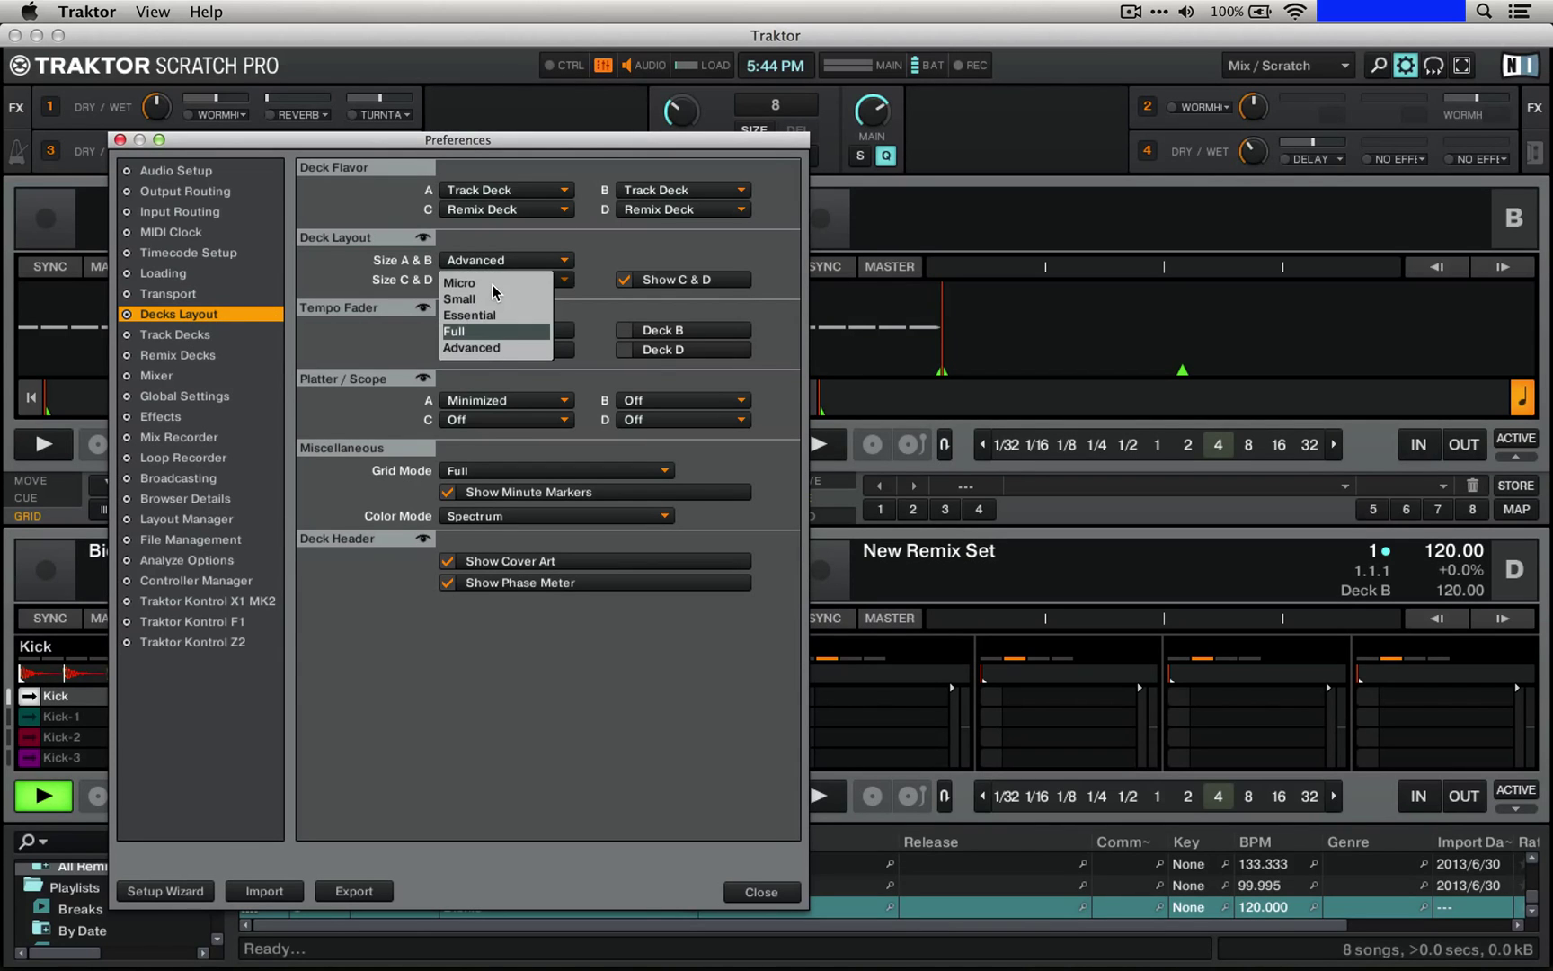
click(484, 348)
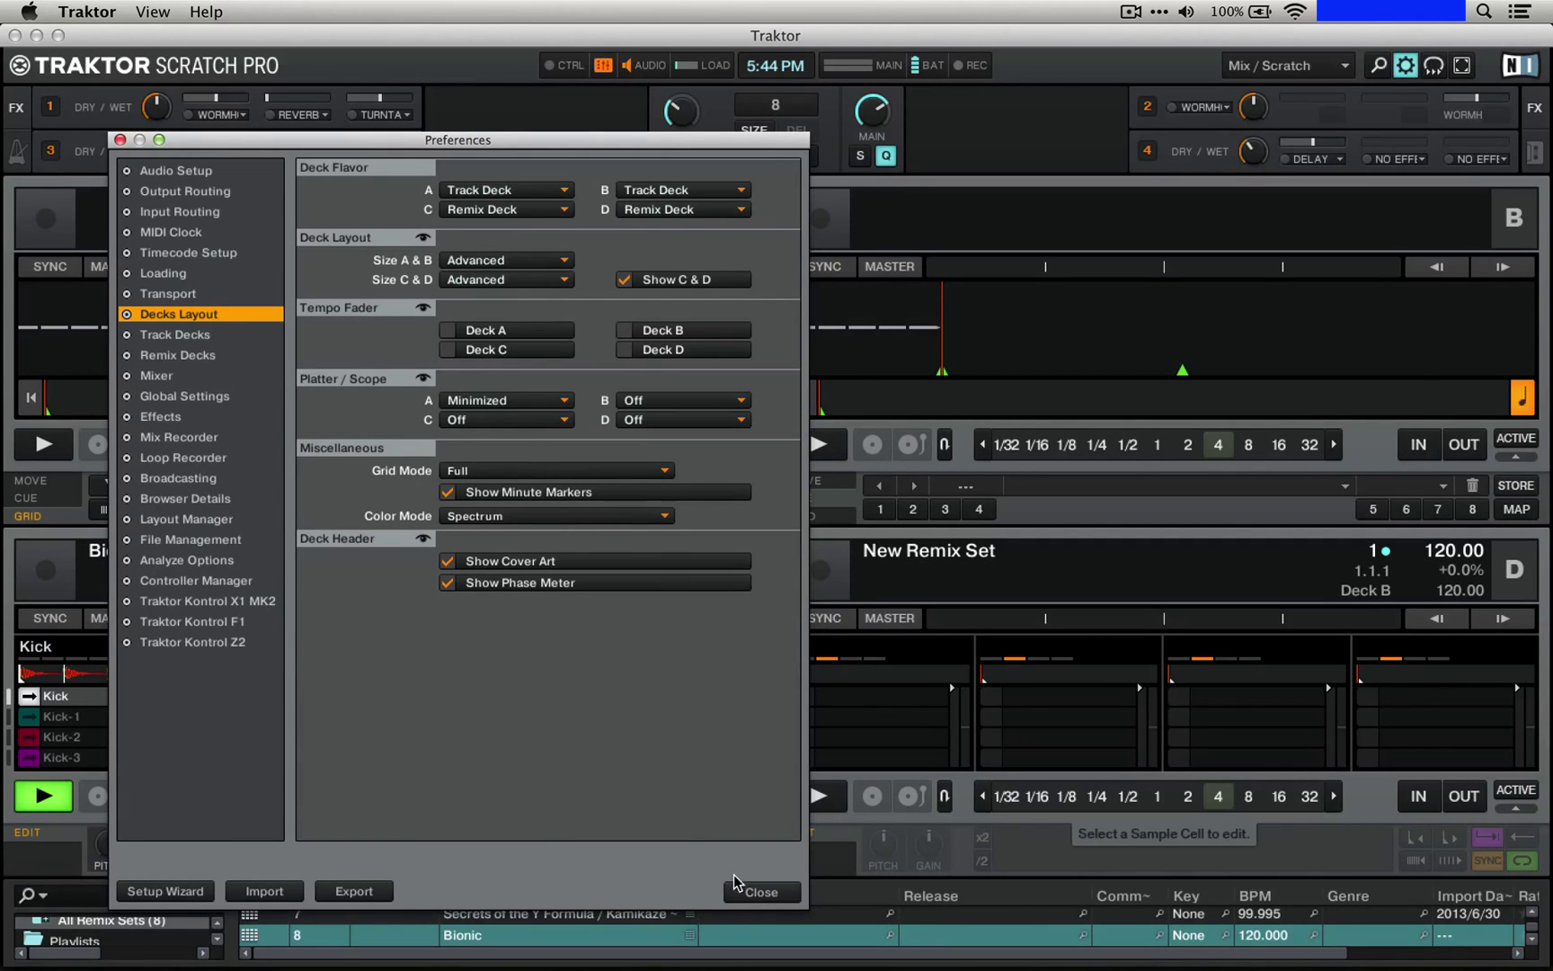
click(755, 890)
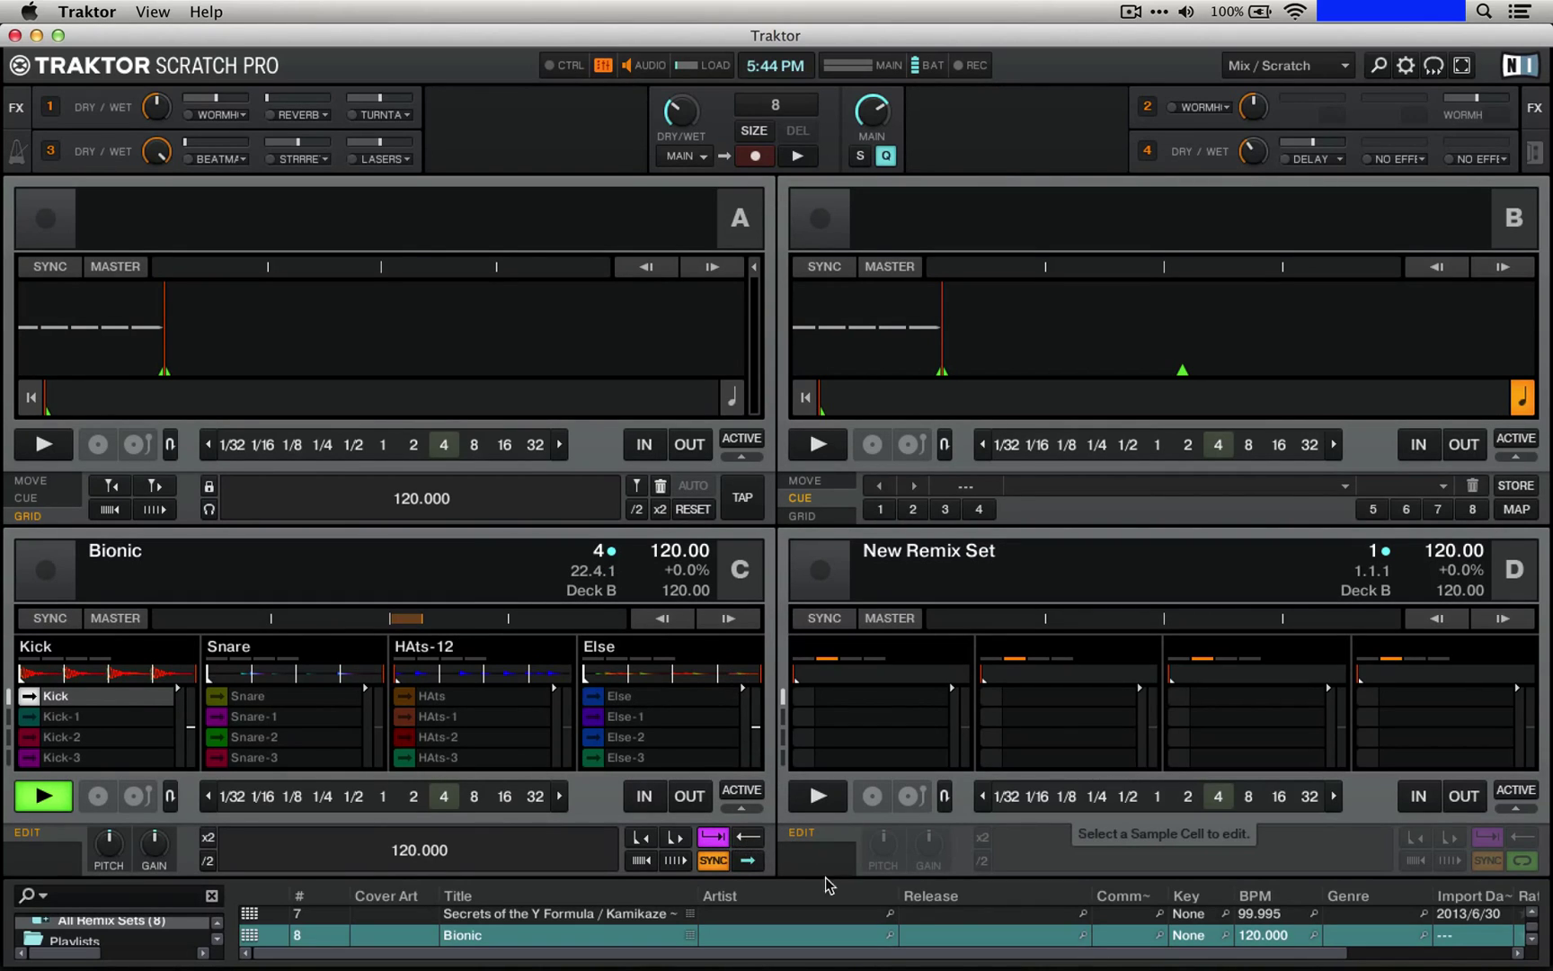
click(749, 863)
- Switch deck C's Kick cell back to one-shot playback
click(749, 862)
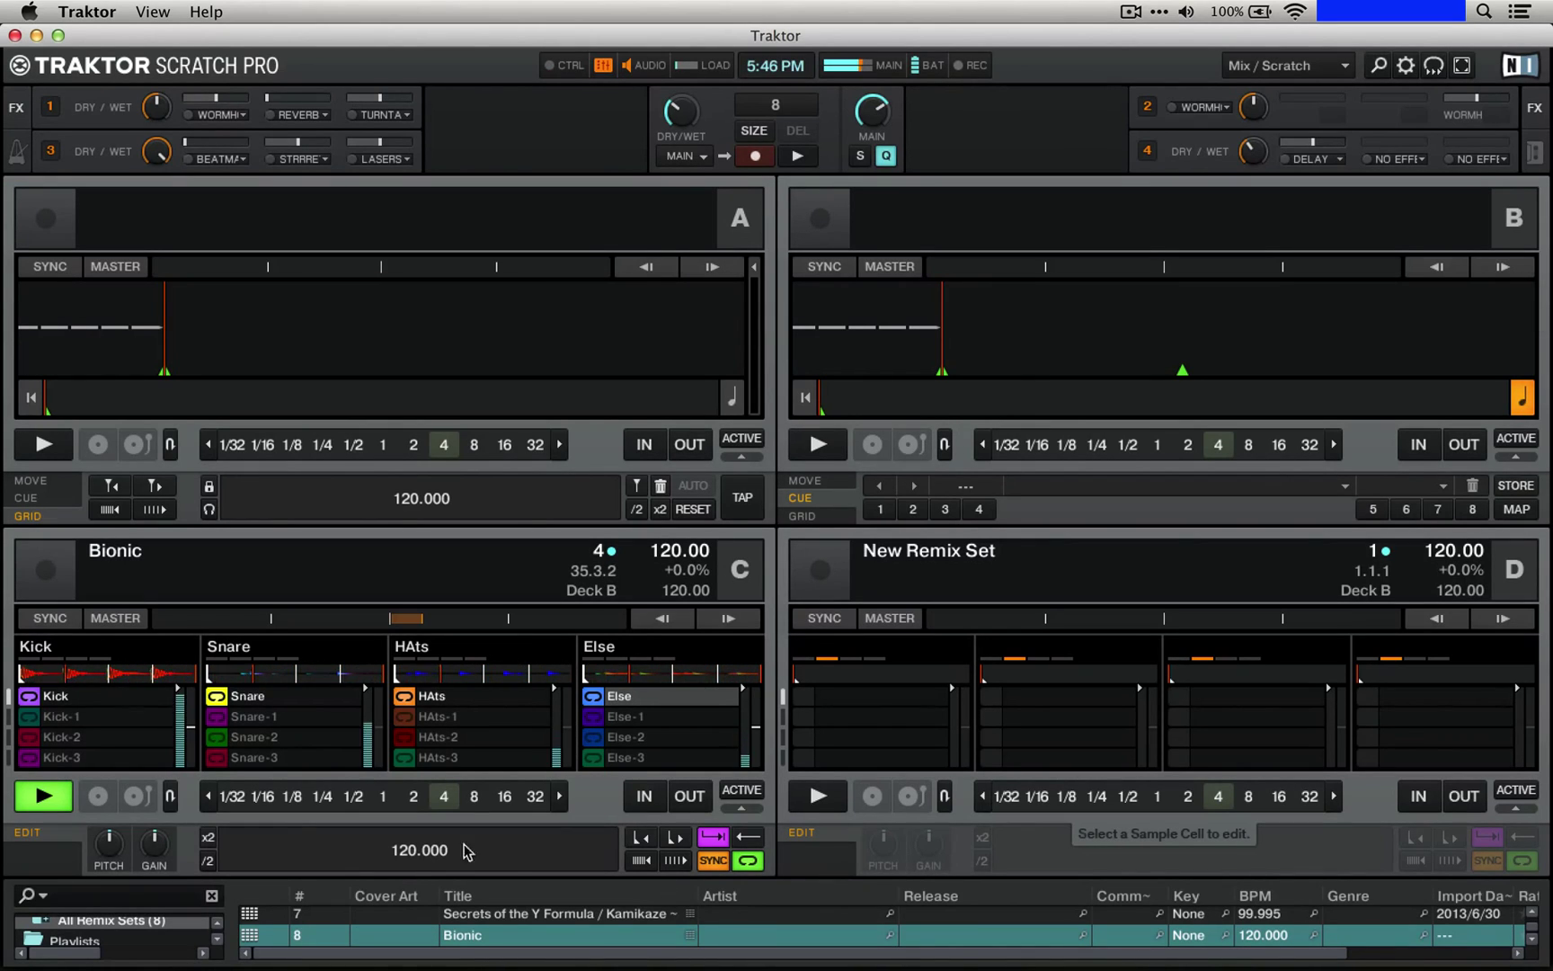
- Stop deck C's playback and start it again
click(39, 809)
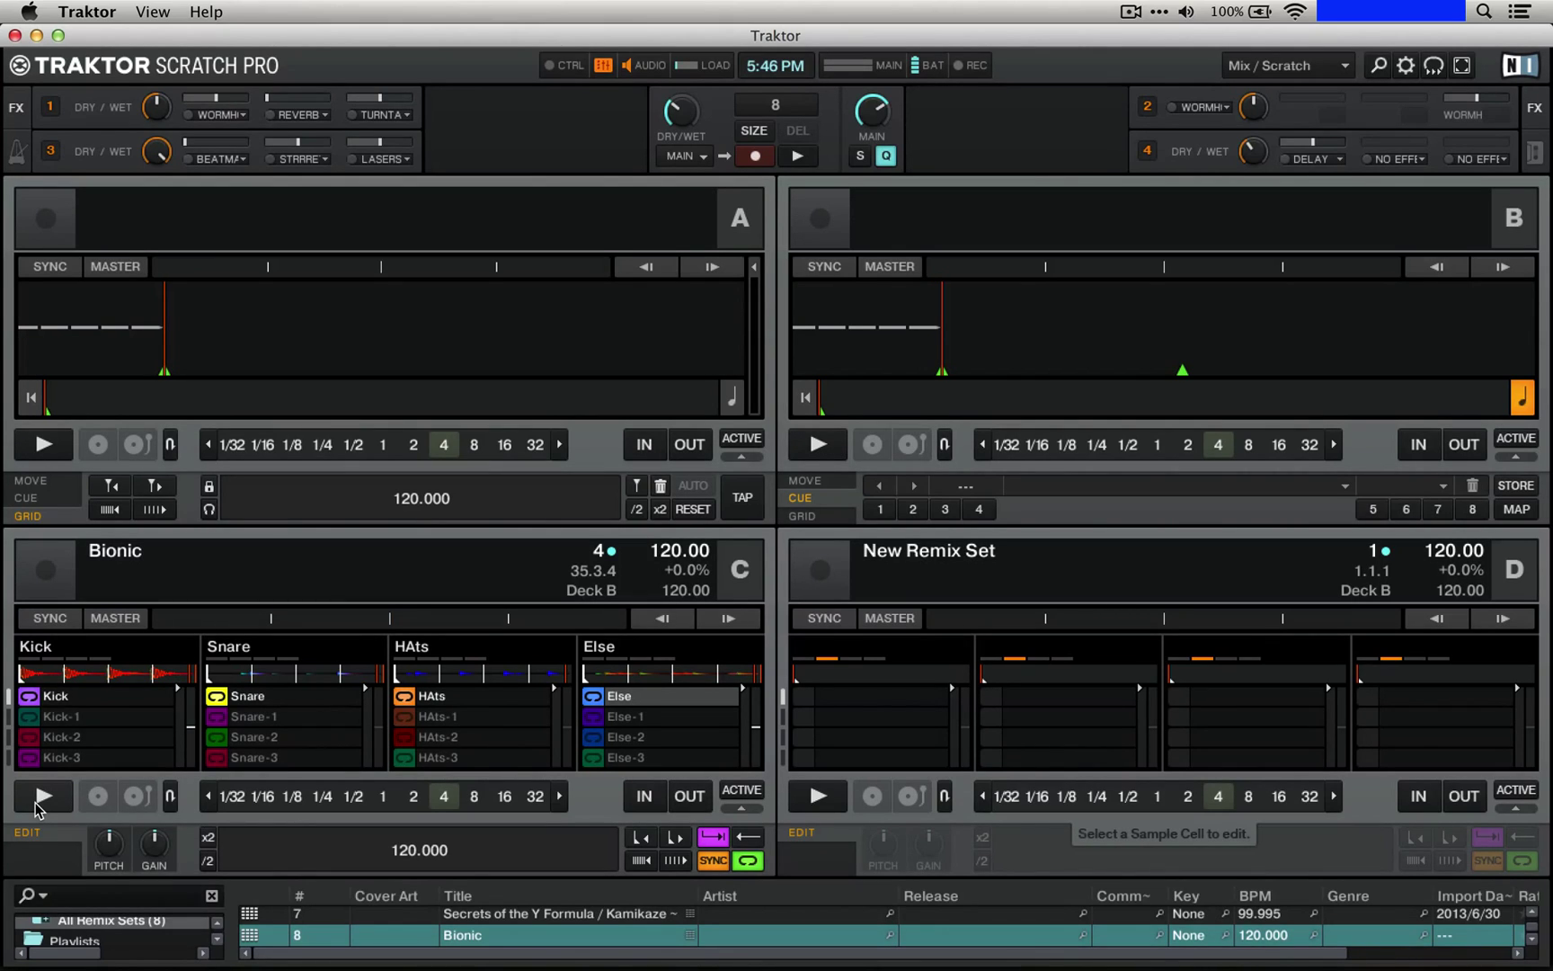
click(39, 809)
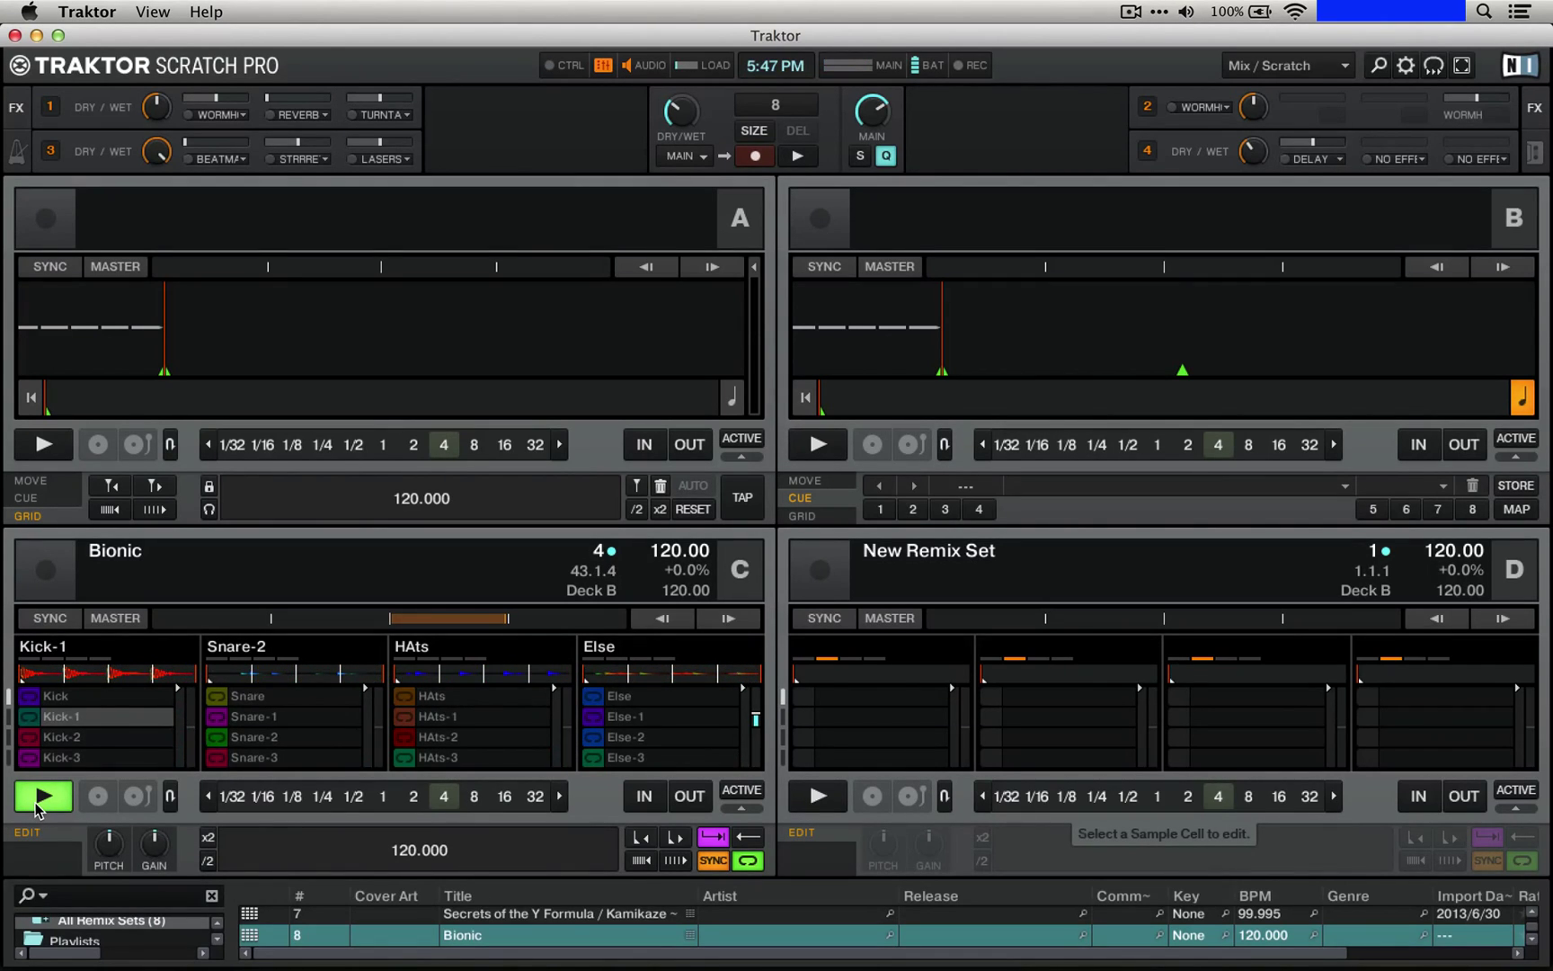
- Re-save deck C's remix set with Save Remix Set, overwriting Bionic
click(751, 569)
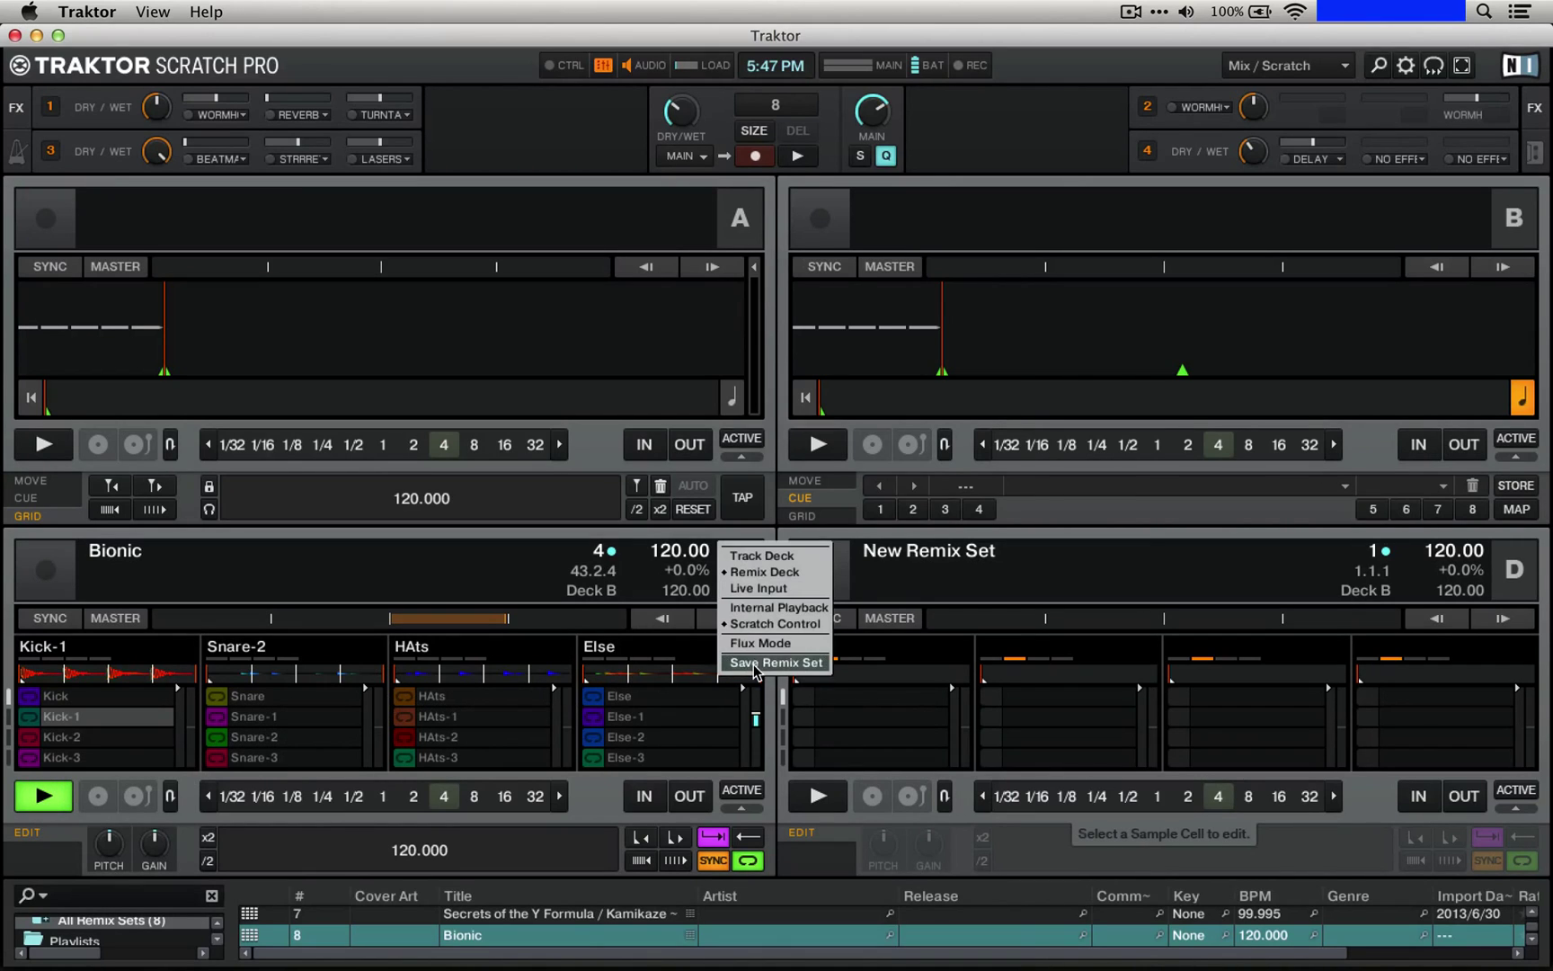
click(755, 659)
click(676, 639)
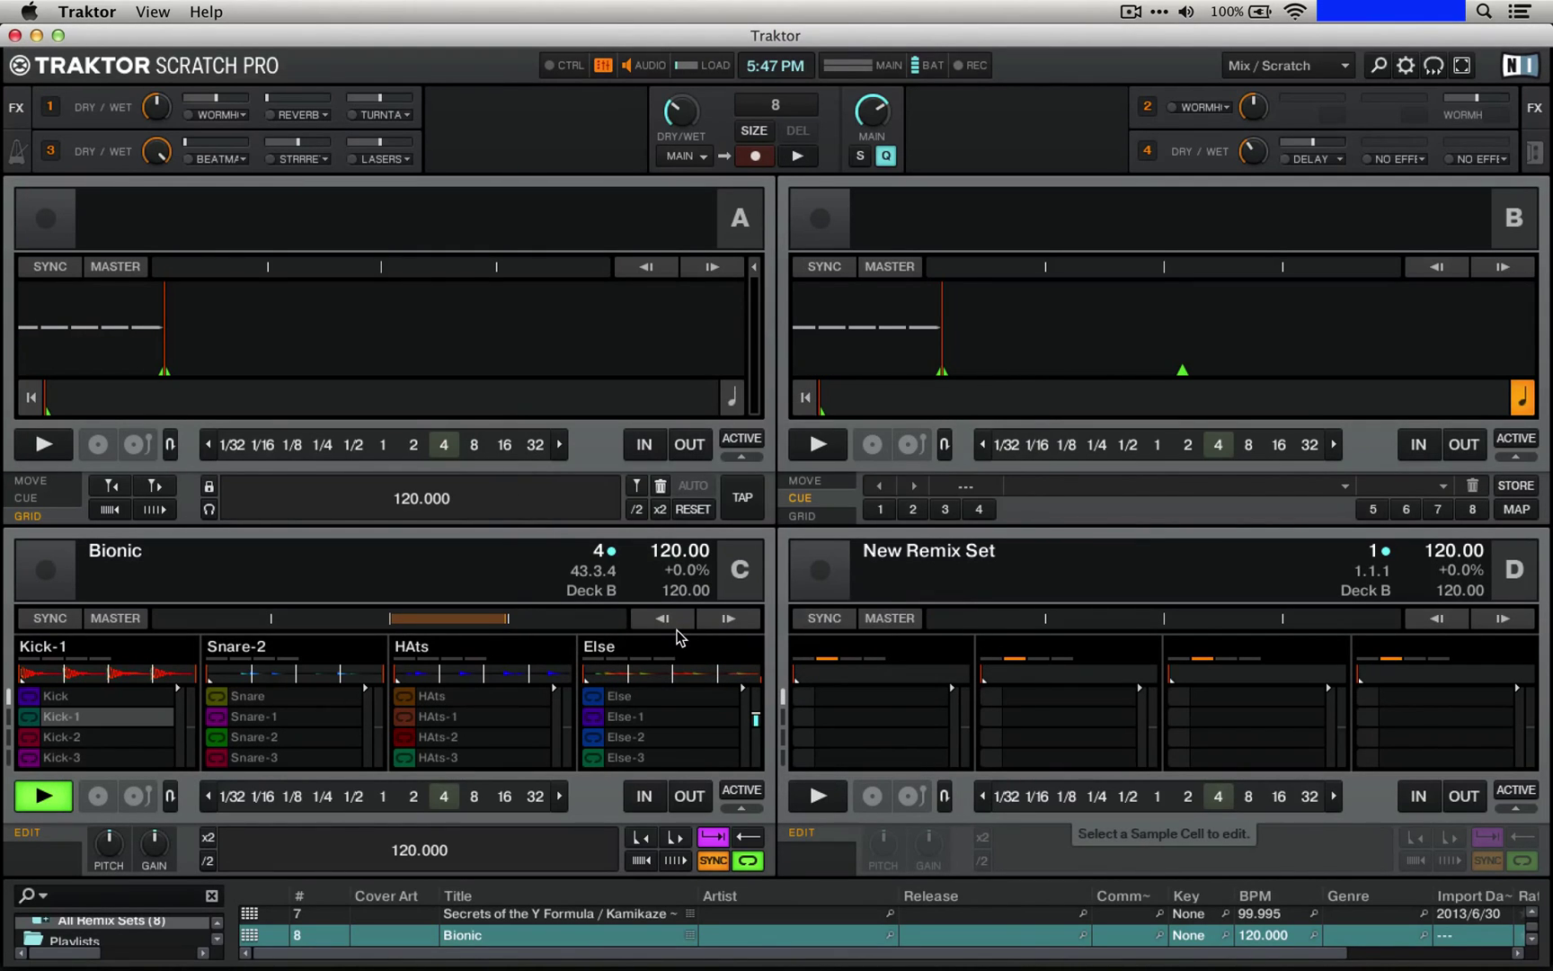